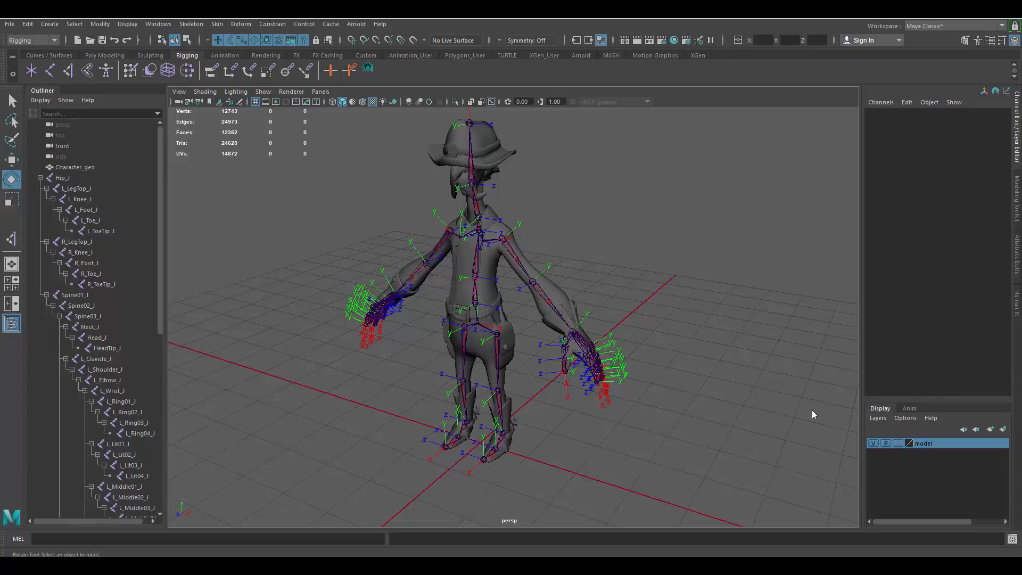
Step: Select the whole joint hierarchy from Hip_J down to R_Thumb03_J
scroll(597, 394, "up", 3)
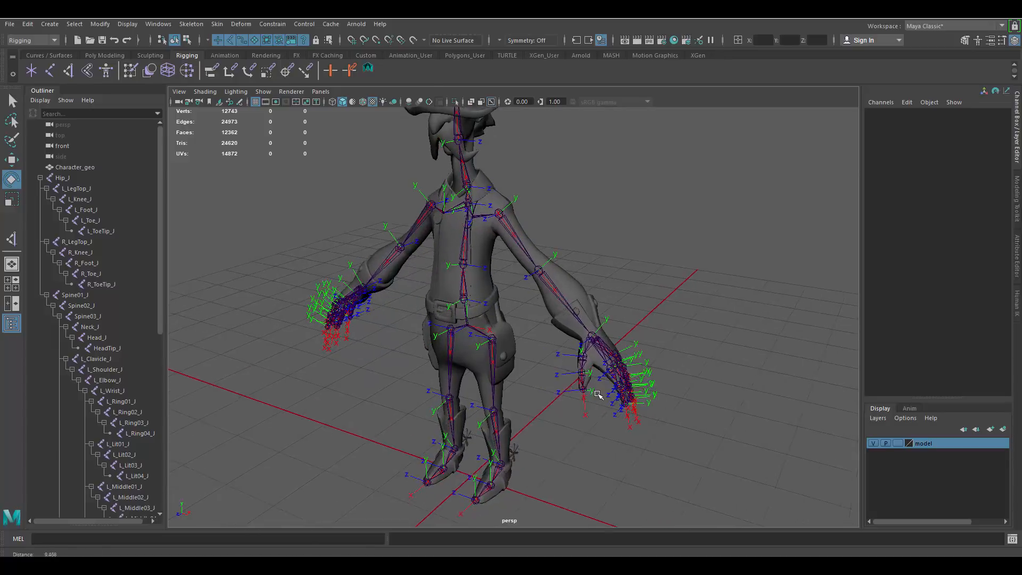
scroll(597, 394, "up", 2)
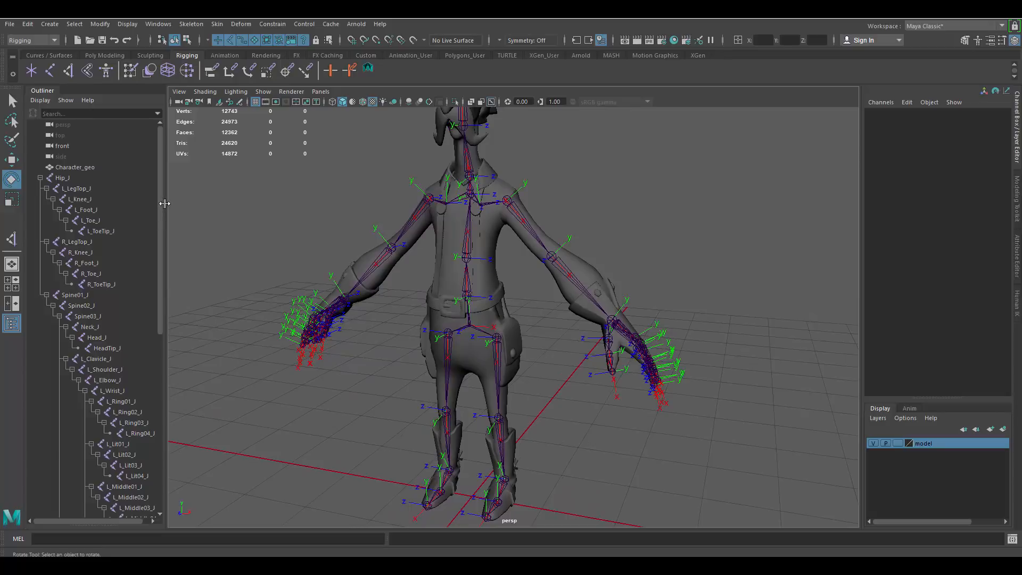
left_click_drag(165, 203, 177, 203)
left_click(70, 180)
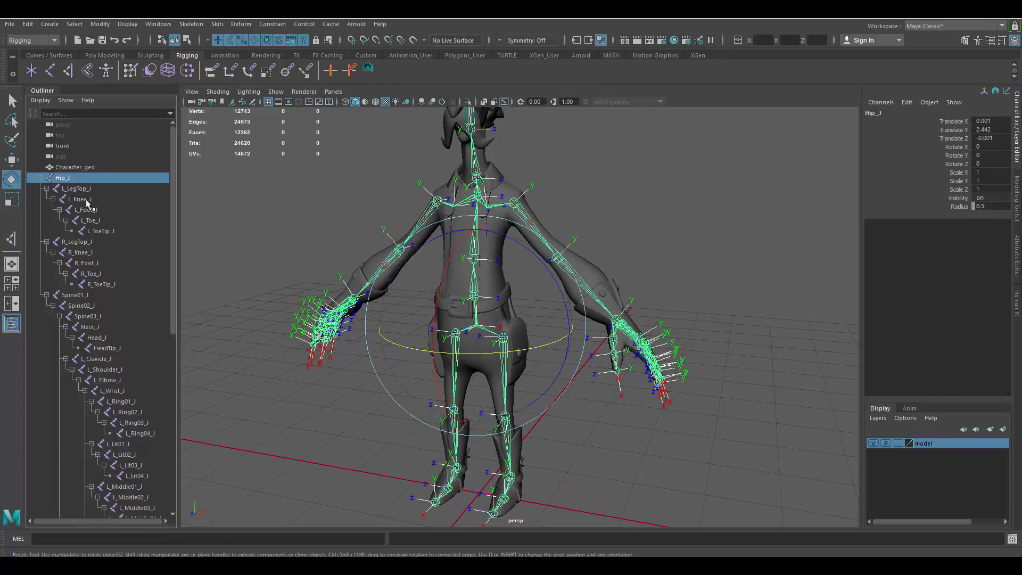
scroll(126, 320, "down", 5)
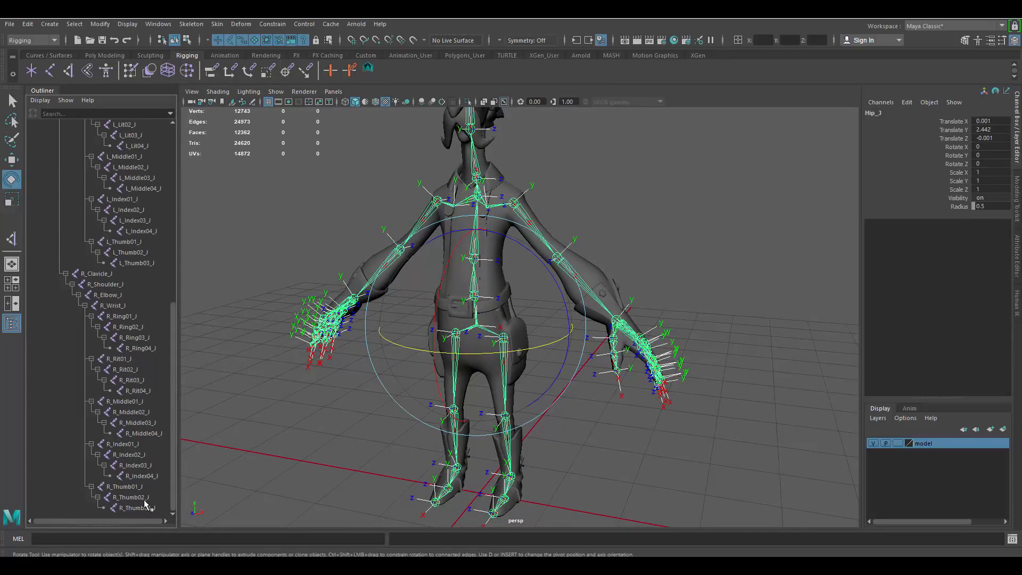
left_click(144, 508, "shift")
scroll(147, 510, "up", 10)
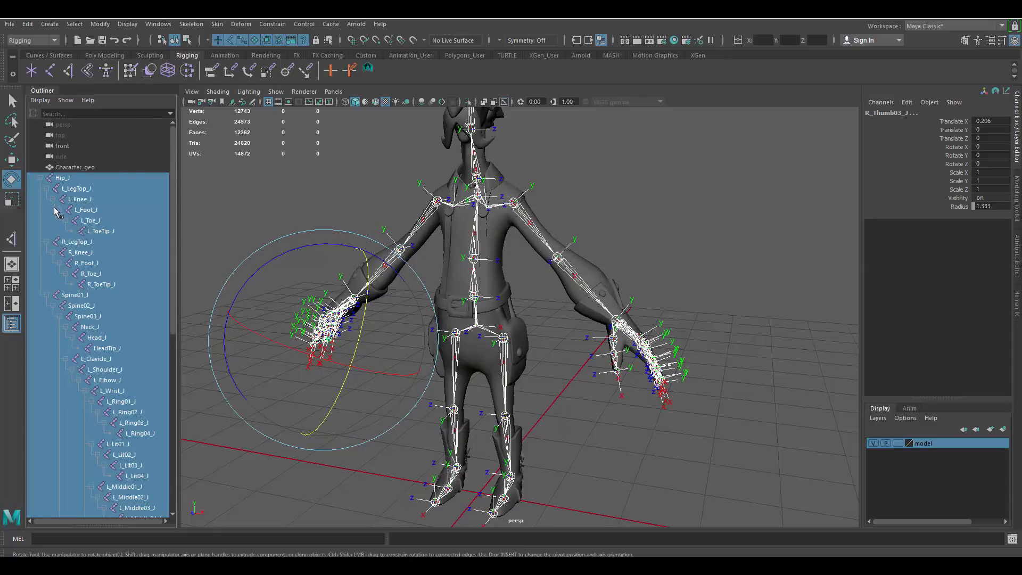
scroll(110, 213, "down", 8)
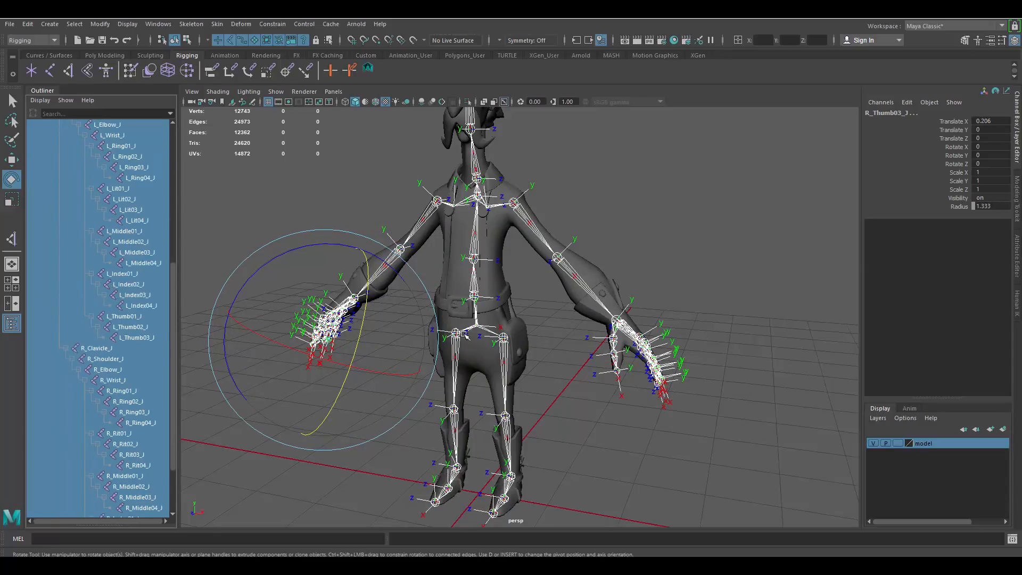
middle_click_drag(555, 284, 553, 355, "alt")
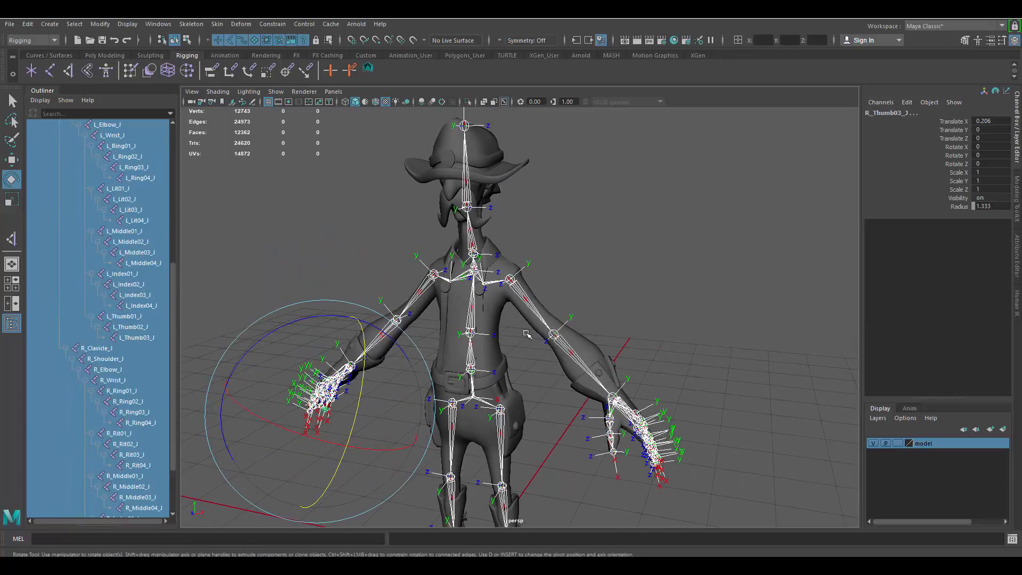
Step: Add the Character_geo mesh to the joint selection and bind it to the skeleton with Bind Skin
left_click(496, 309)
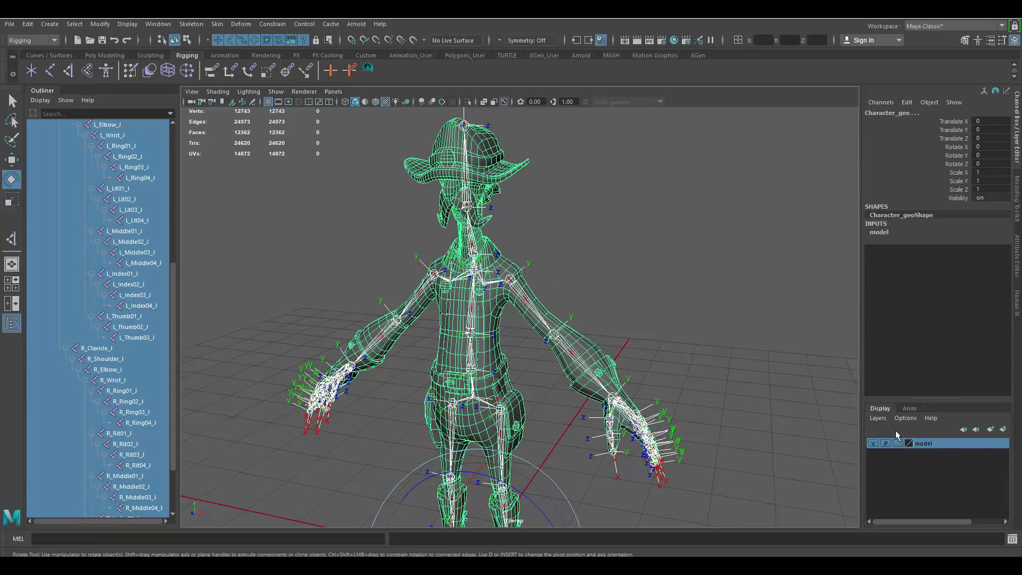
left_click_drag(529, 298, 540, 277, "alt")
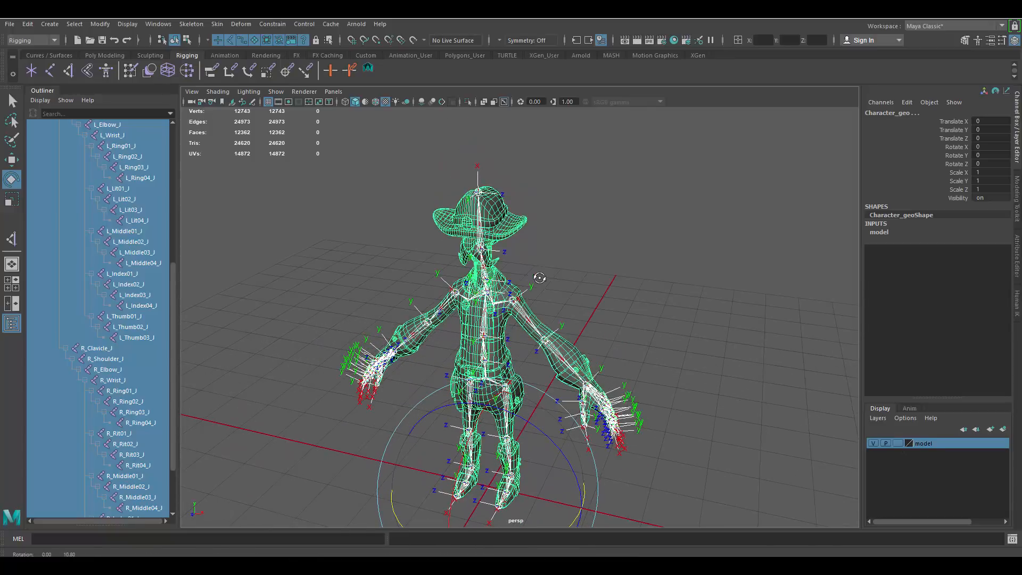
left_click(226, 24)
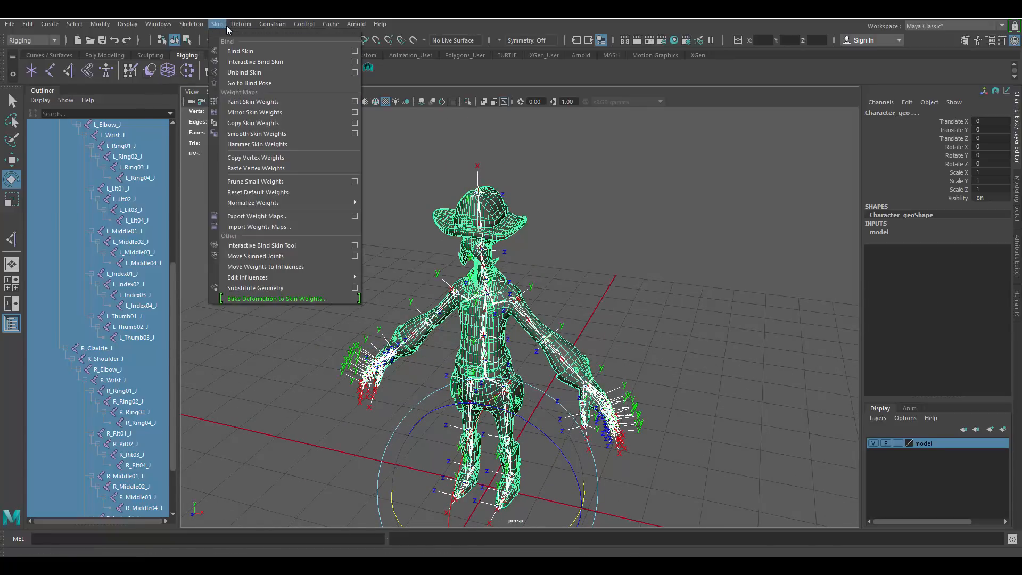
left_click(256, 50)
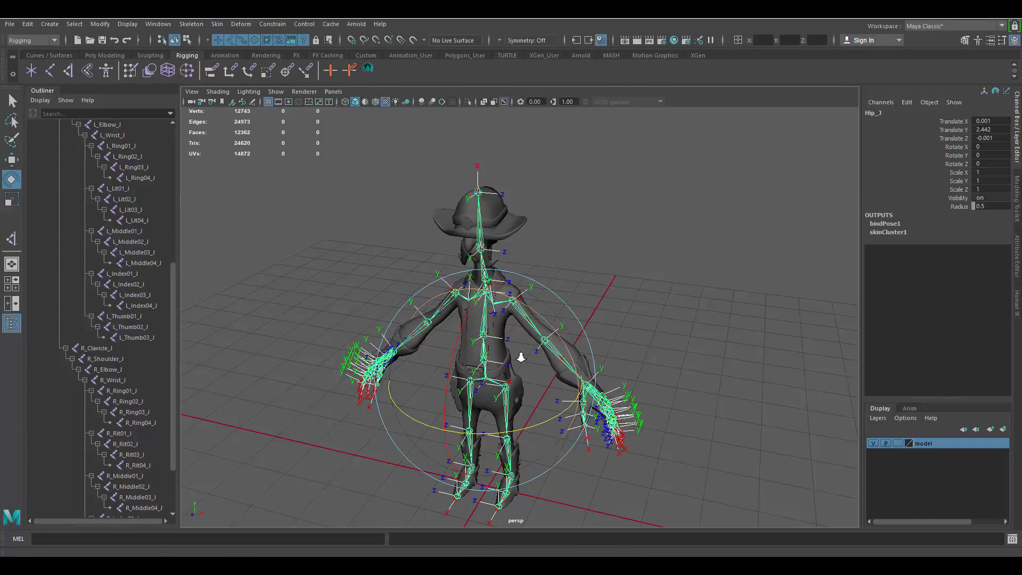
Step: Test the skin binding by rotating the left shoulder joint about its Z axis, and undo the rotation
scroll(588, 320, "up", 10)
key("w")
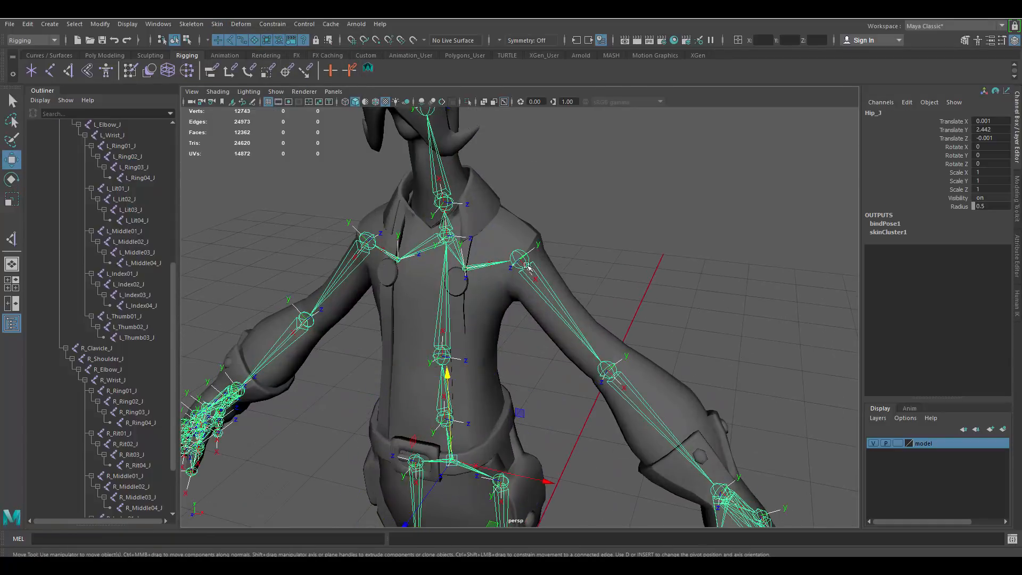
left_click(521, 255)
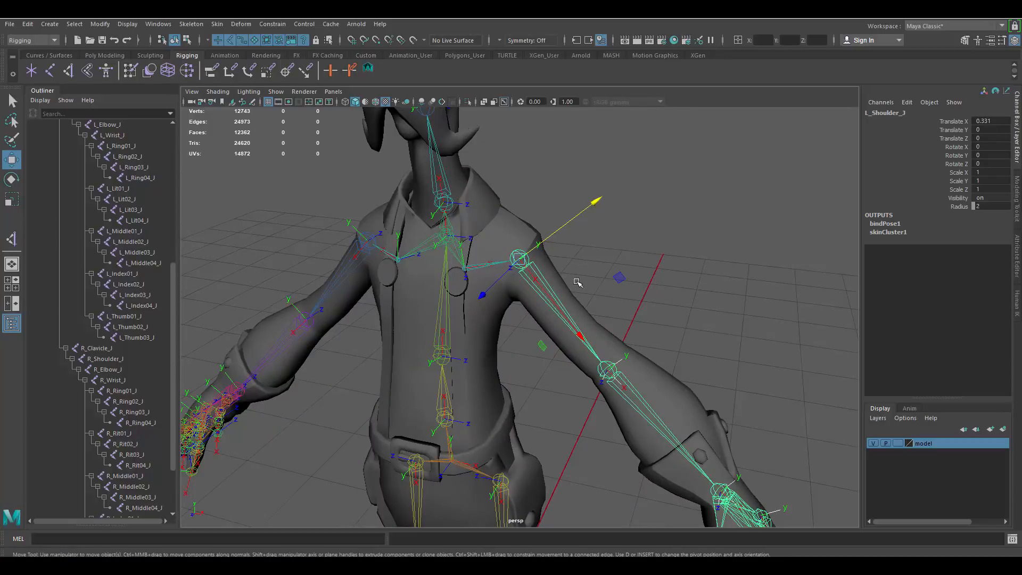
key("e")
left_click_drag(615, 237, 586, 259)
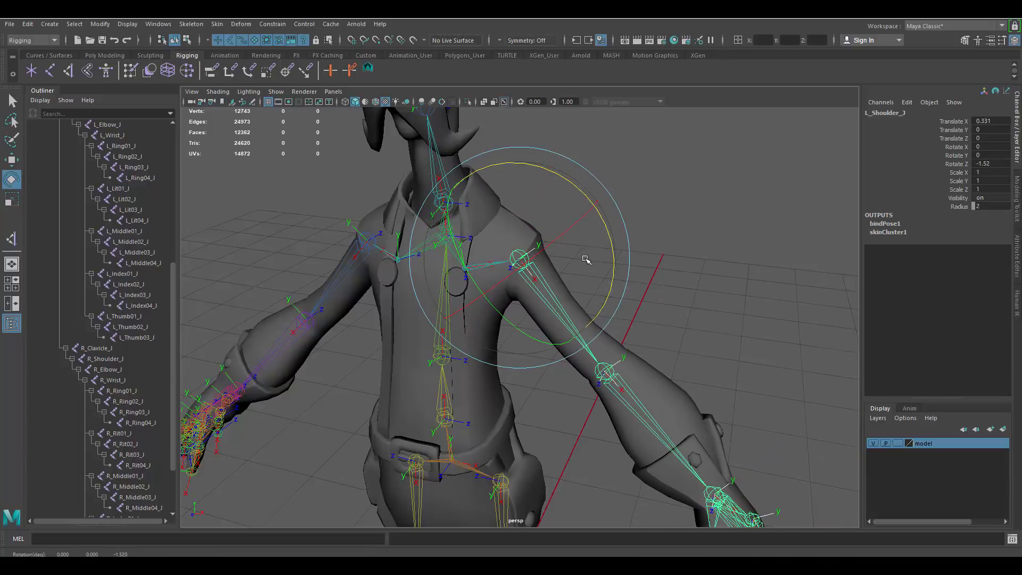
key("ctrl+z")
Step: Test the left forearm's deformation by rotating the left elbow joint, undo the rotations and clear the selection
left_click_drag(659, 276, 758, 426, "alt")
middle_click_drag(759, 425, 732, 345, "alt")
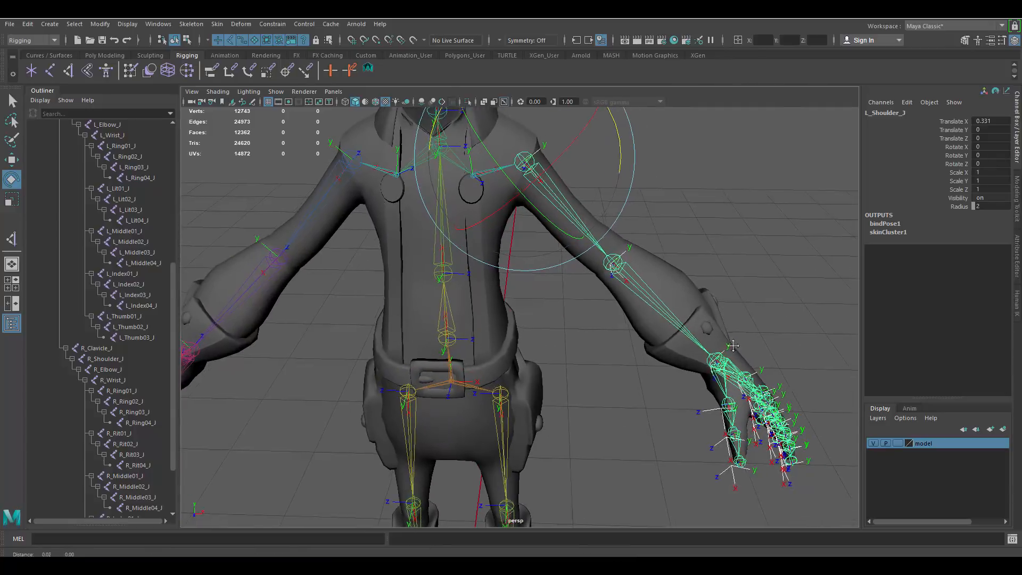
left_click_drag(732, 345, 450, 246, "alt")
left_click(420, 215)
left_click_drag(421, 215, 517, 311, "alt")
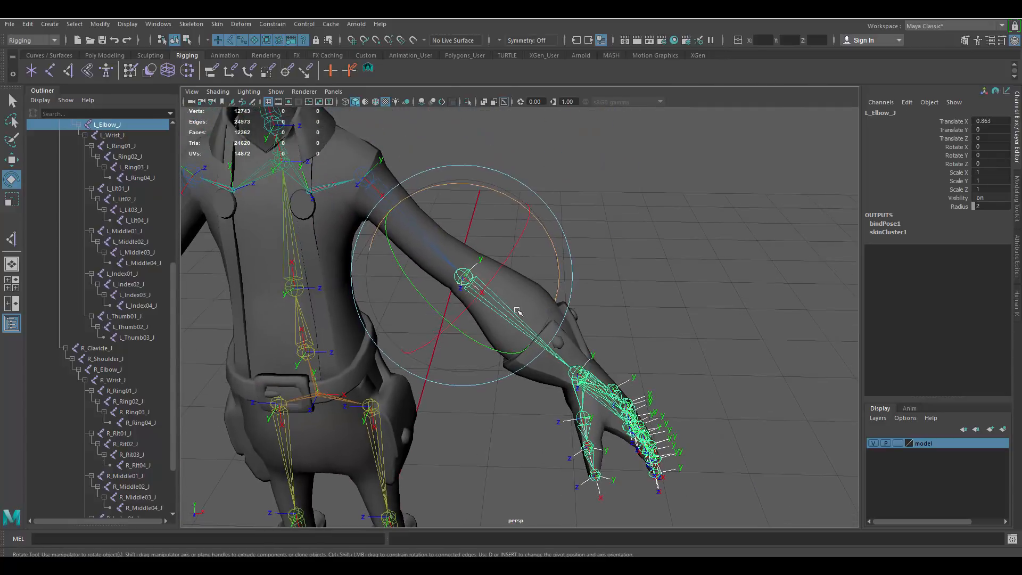
left_click_drag(484, 347, 625, 340)
key("ctrl+z")
left_click_drag(566, 359, 621, 364, "alt")
left_click(689, 343)
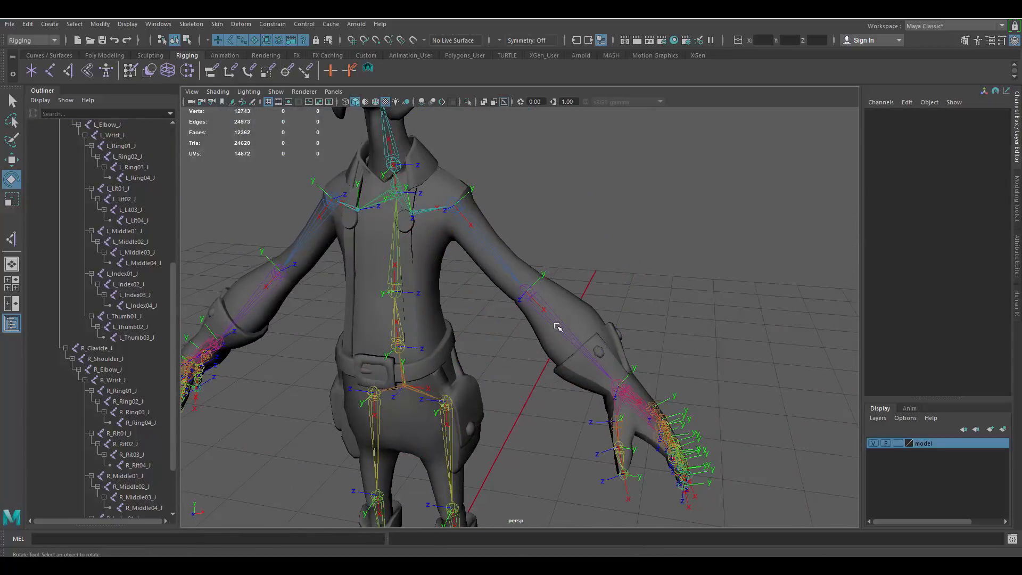
left_click(526, 290)
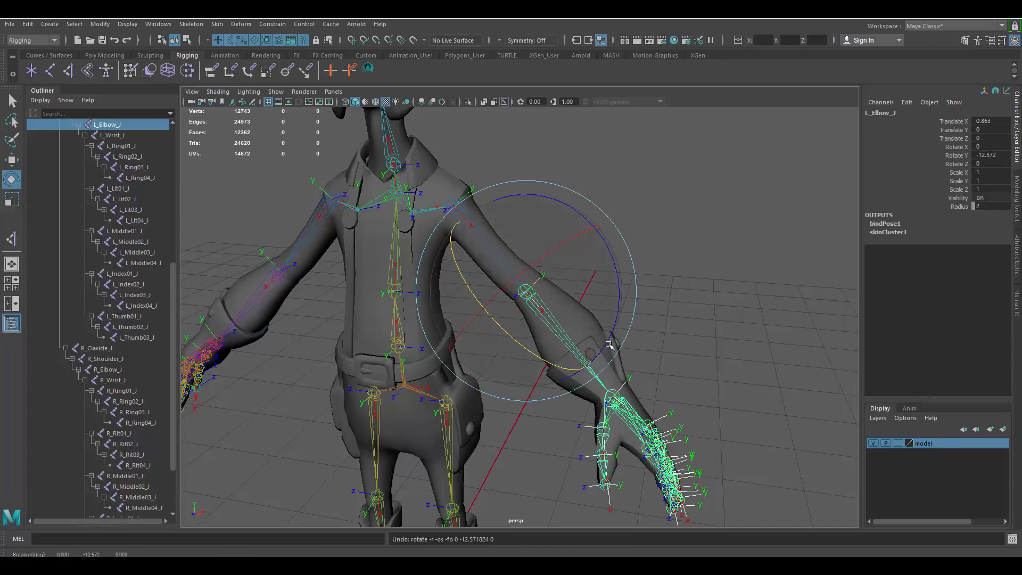
left_click(643, 328)
Step: Try rotating the left leg's top joint about 18.6 degrees in Z, and undo the rotation
left_click_drag(671, 387, 587, 349, "alt")
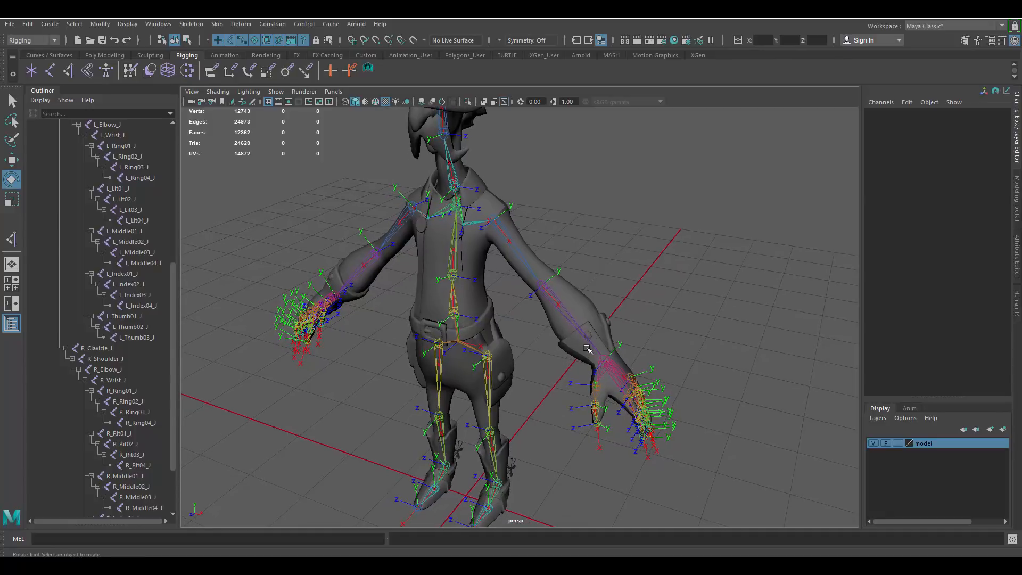
middle_click_drag(543, 375, 585, 337, "alt")
scroll(544, 335, "up", 5)
left_click(538, 316)
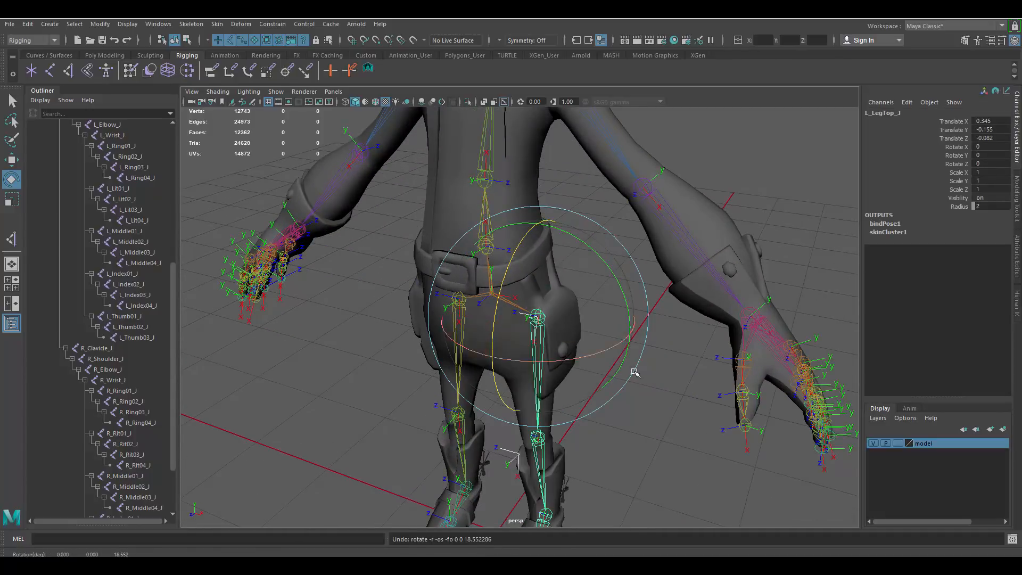
right_click_drag(636, 372, 496, 256, "alt")
middle_click_drag(595, 311, 584, 355, "alt")
right_click_drag(578, 331, 563, 315, "alt")
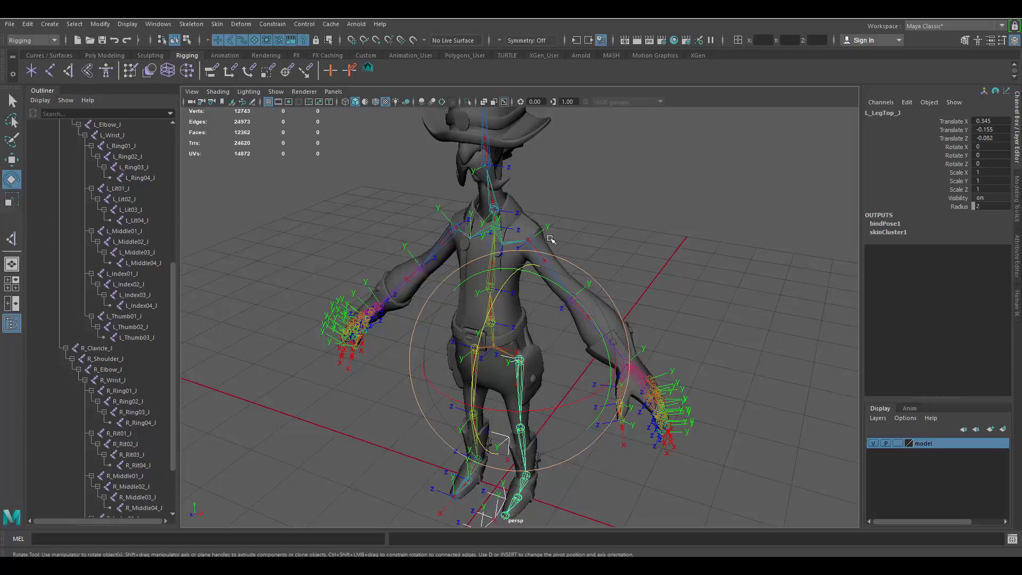
Step: Raise the left arm by rotating the left shoulder joint about 24.3 degrees in Z
right_click_drag(550, 238, 624, 317, "alt")
middle_click_drag(592, 278, 589, 312, "alt")
right_click_drag(503, 247, 551, 305, "alt")
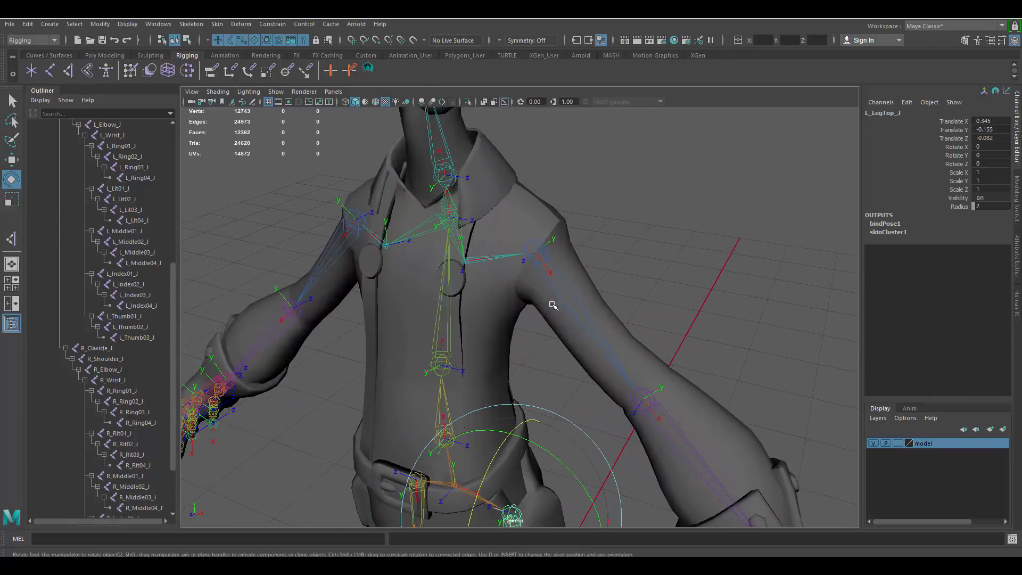
left_click(540, 240)
right_click_drag(632, 247, 612, 237, "alt")
left_click_drag(616, 234, 661, 302)
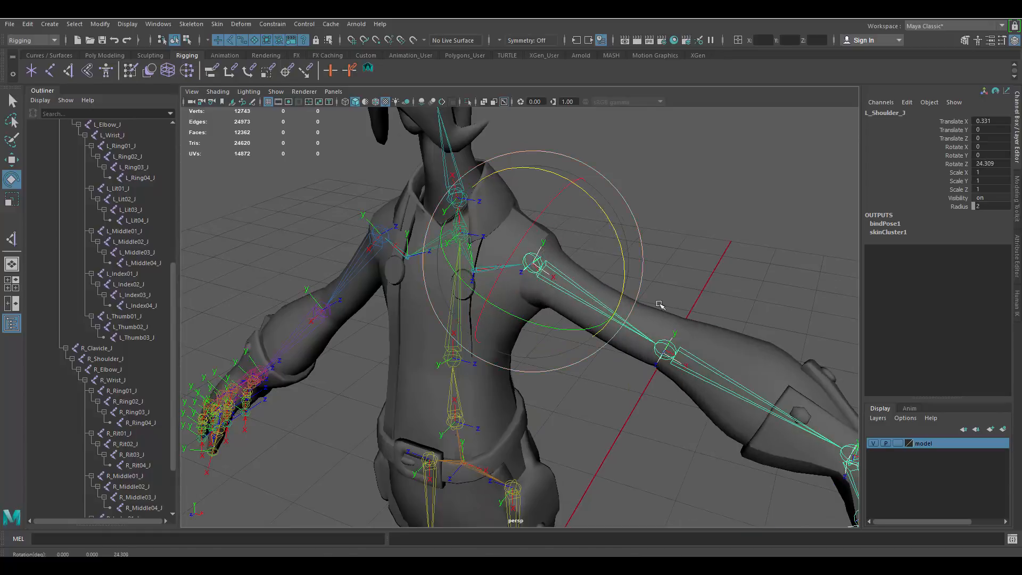
Step: Rotate the left elbow joint about 35.9 degrees in Z, and undo both the elbow and shoulder rotations
right_click_drag(661, 303, 646, 338, "alt")
left_click(633, 339)
left_click_drag(677, 274, 624, 250)
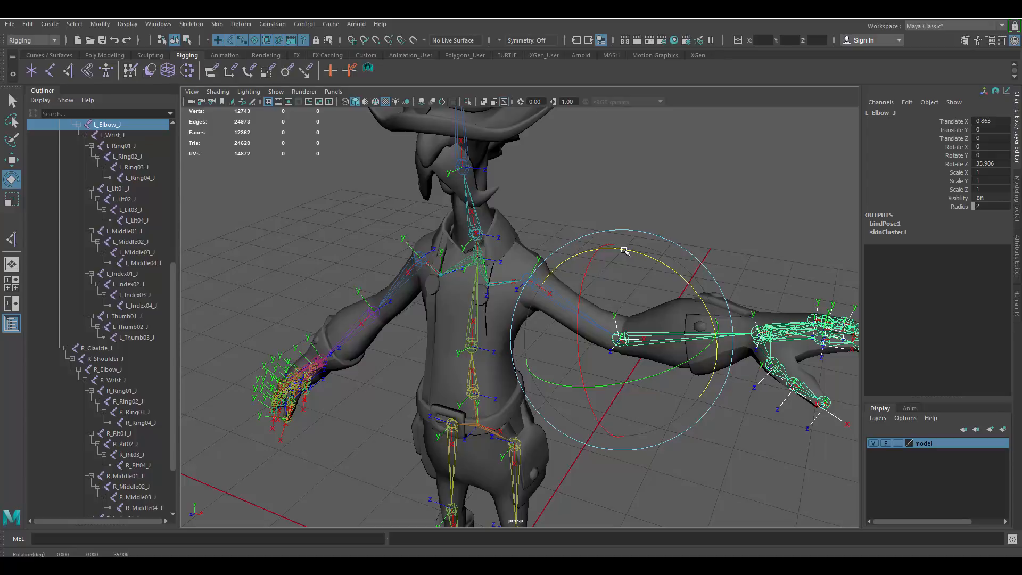
key("ctrl+z")
key("ctrl+z")
key("ctrl+z")
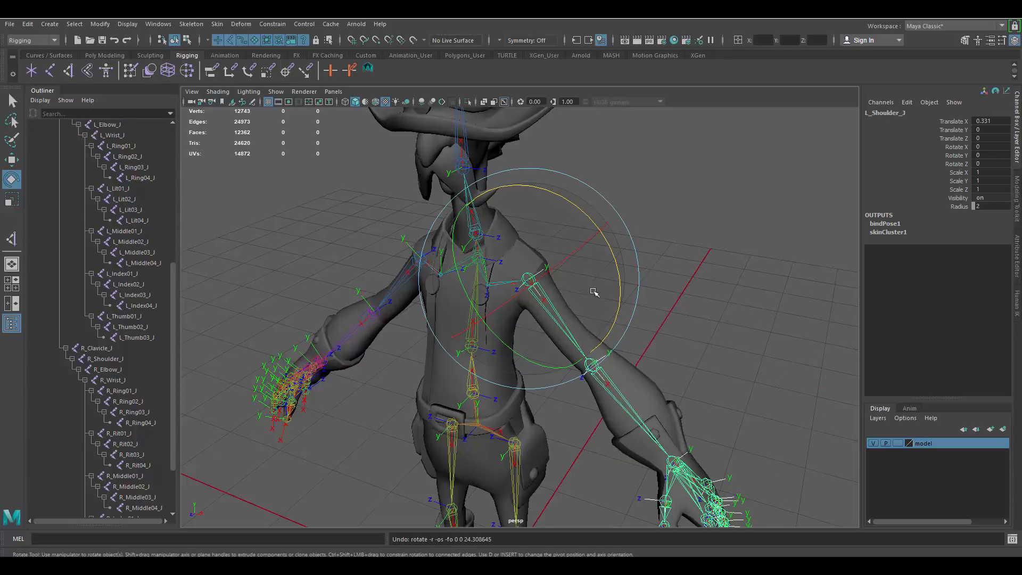
middle_click_drag(598, 292, 575, 255, "alt")
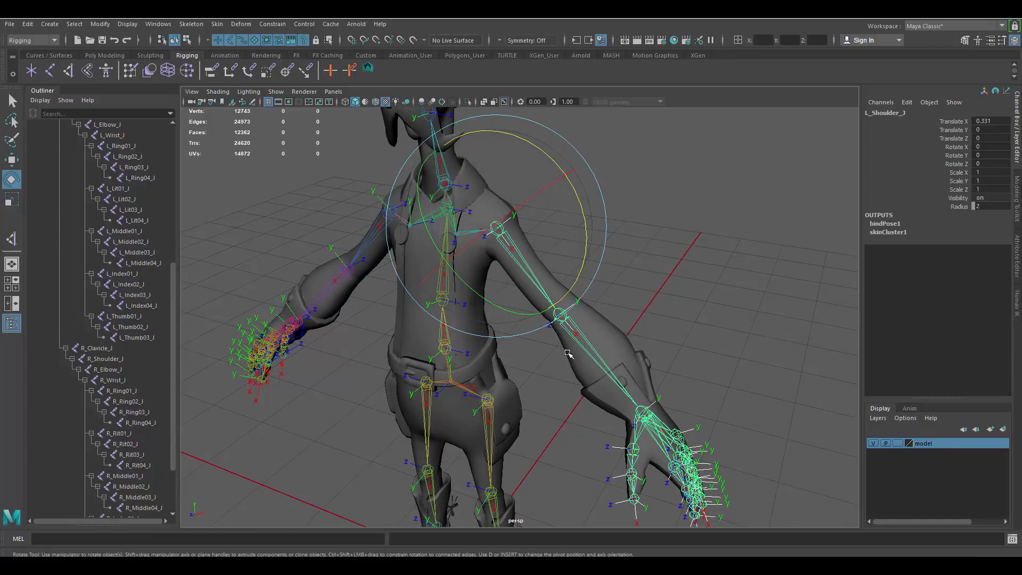
middle_click_drag(557, 415, 588, 256, "alt")
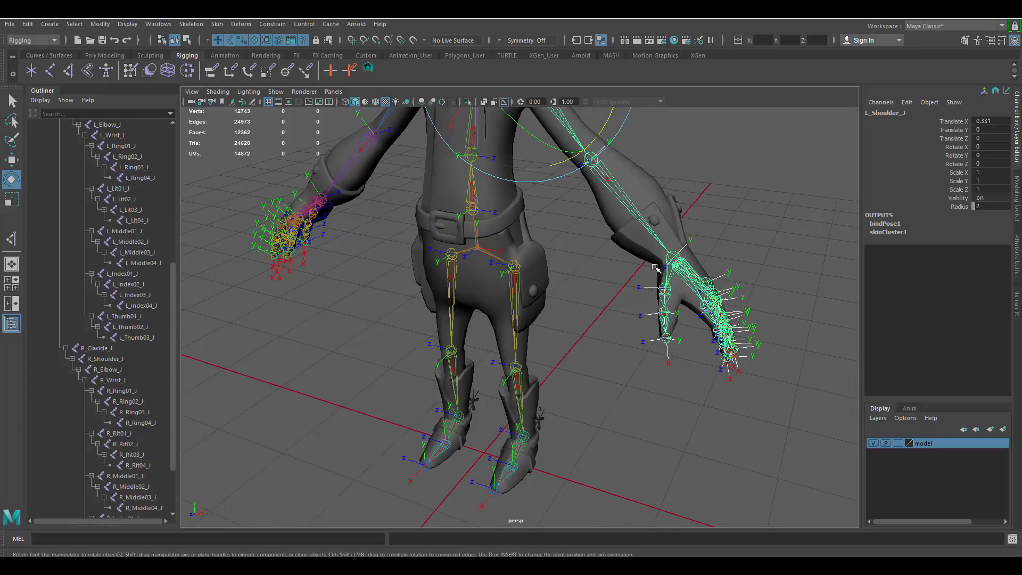
left_click(574, 362)
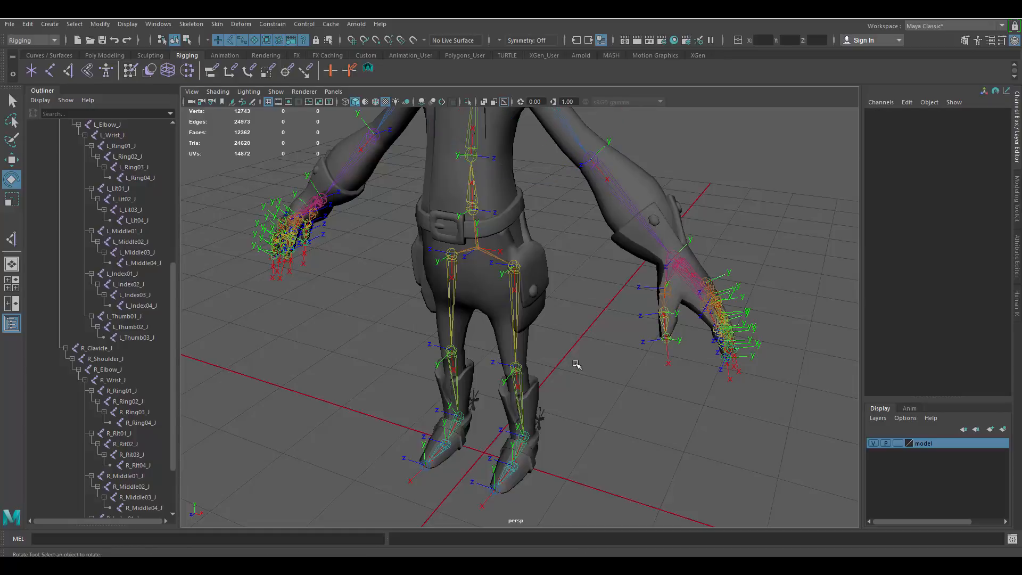
left_click_drag(573, 363, 582, 349, "alt")
middle_click_drag(581, 349, 590, 295, "alt")
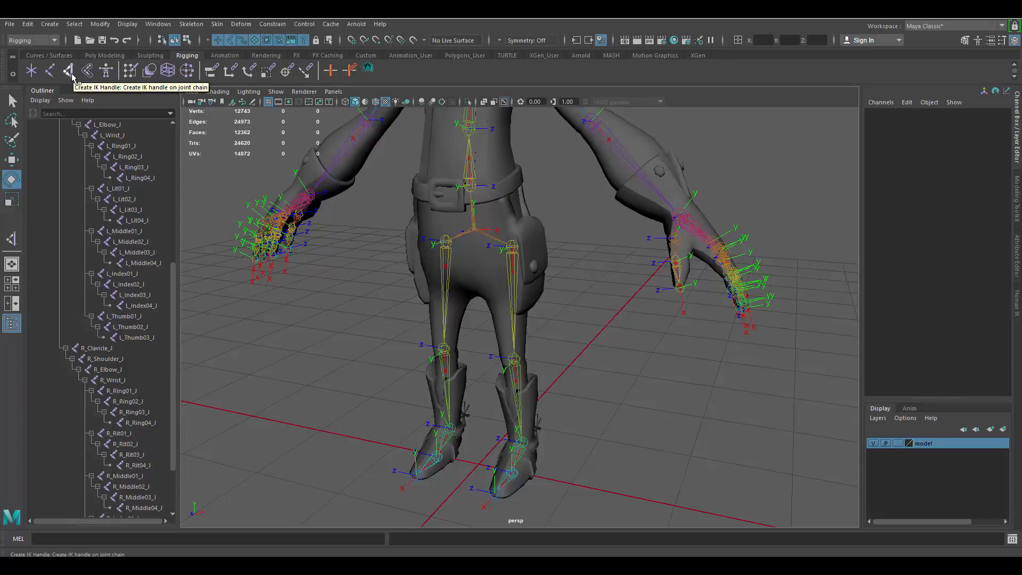
left_click(193, 25)
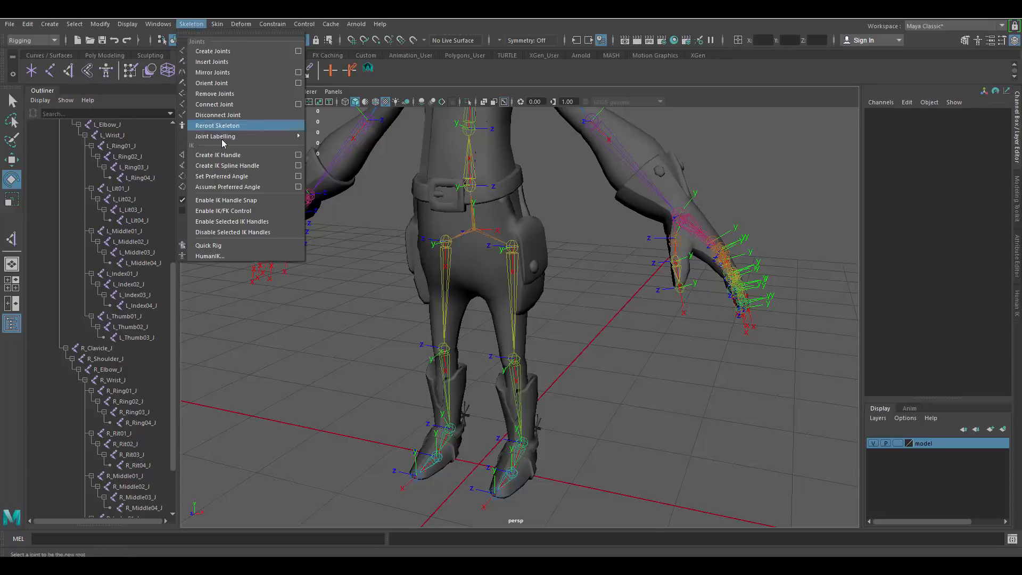
left_click(272, 25)
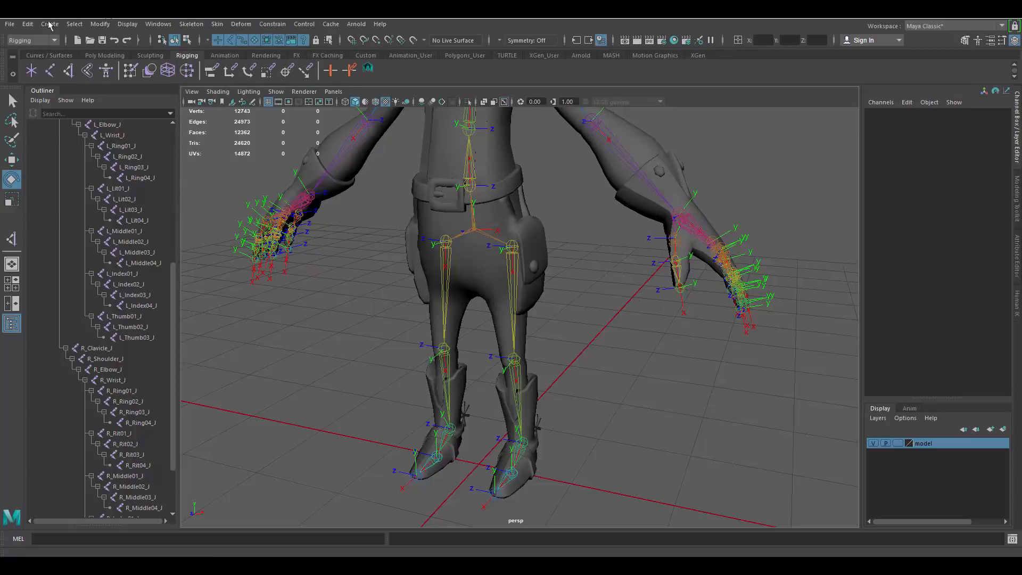
Step: Create an IK handle on the left leg, from the leg's top joint to the ankle joint
left_click(68, 72)
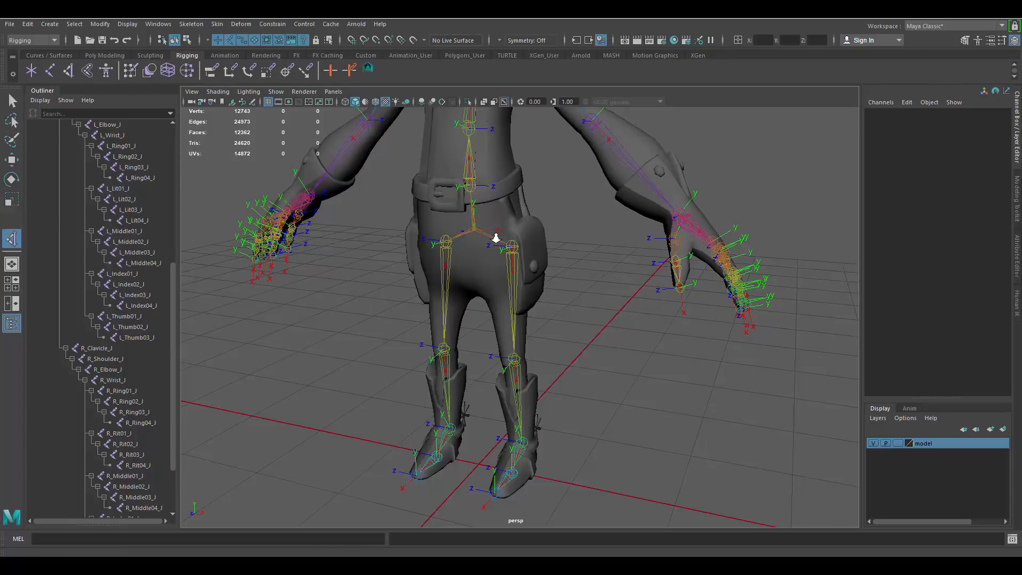
scroll(495, 230, "up", 5)
middle_click_drag(527, 180, 514, 234, "alt")
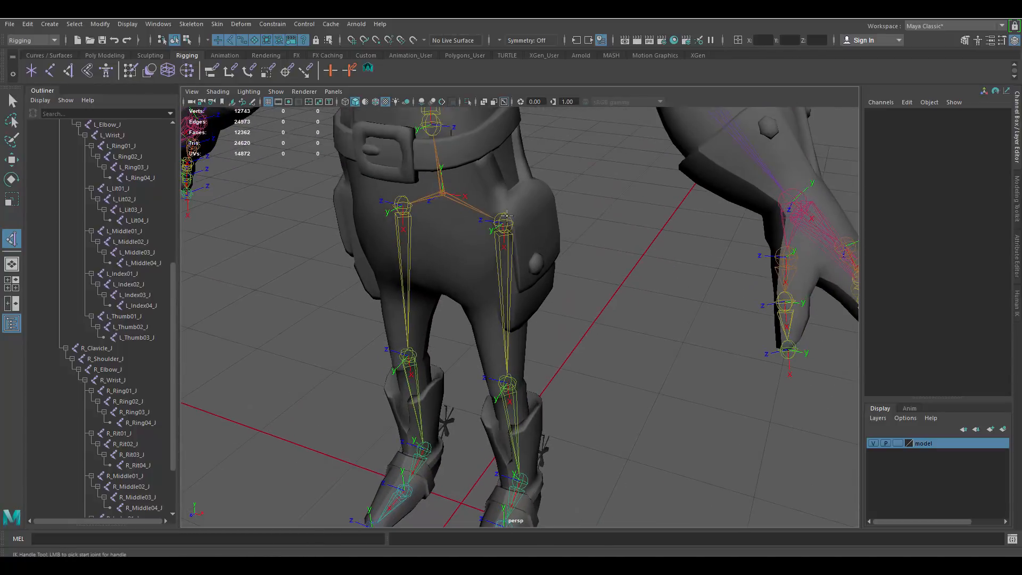
left_click(506, 216)
middle_click_drag(553, 403, 514, 267, "alt")
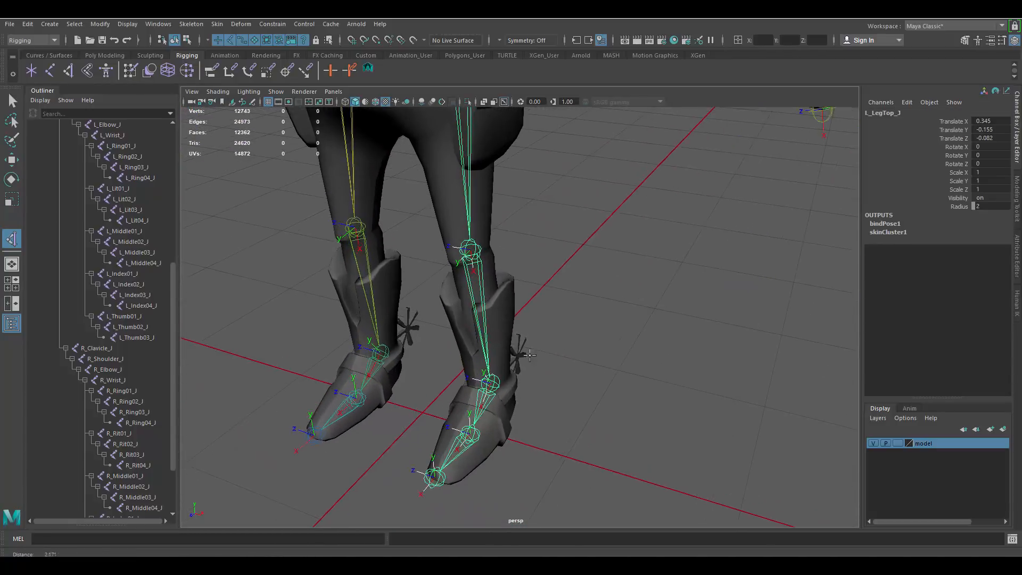
left_click_drag(580, 389, 543, 376, "alt")
middle_click_drag(555, 394, 385, 253, "alt")
right_click_drag(468, 311, 572, 384, "alt")
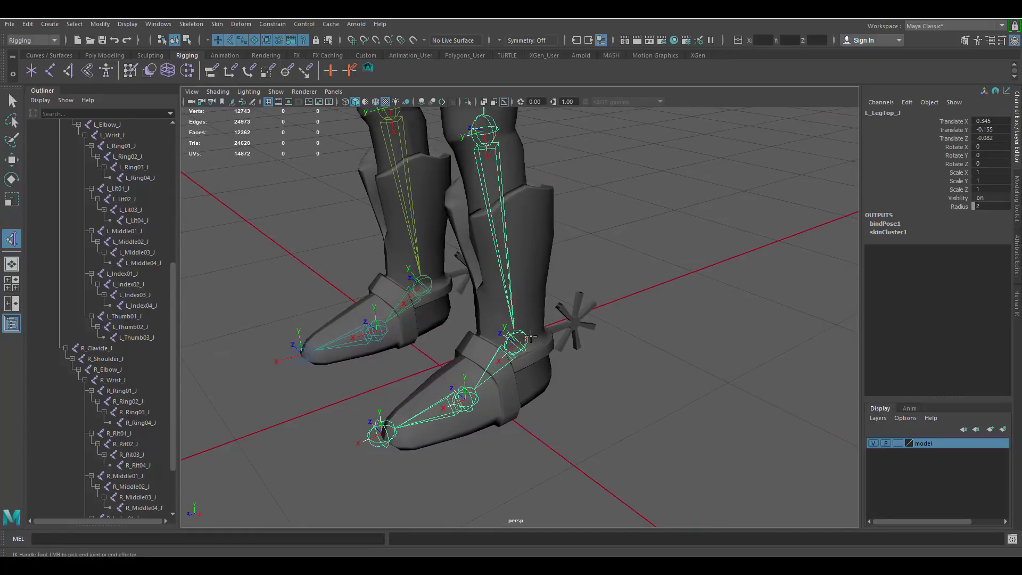
left_click(524, 334)
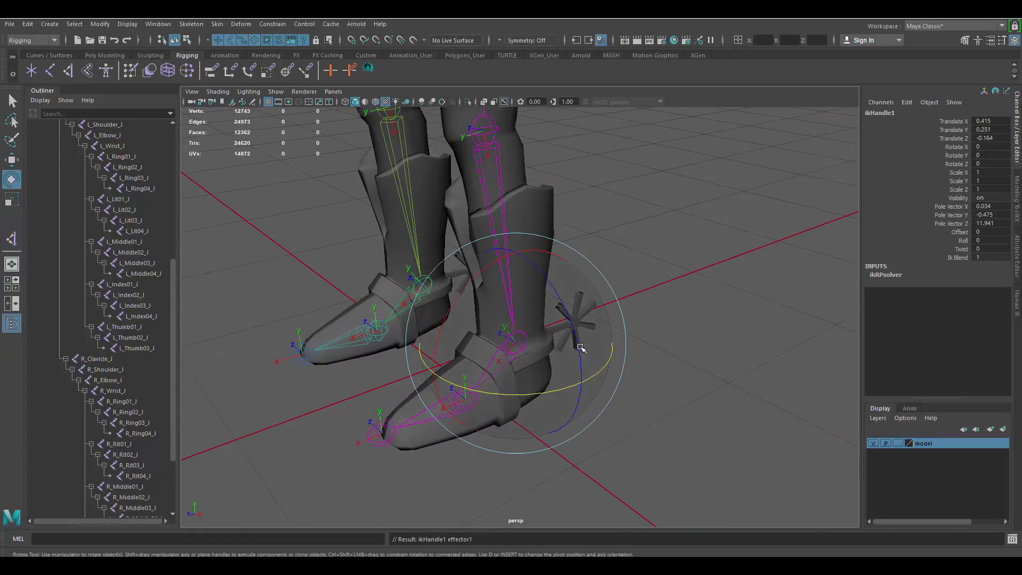
Step: Try raising the left leg's IK handle to about 0.84 in Y to bend the knee, and undo the moves
right_click_drag(579, 349, 566, 219, "alt")
middle_click_drag(566, 219, 564, 299, "alt")
right_click_drag(519, 294, 497, 172, "alt")
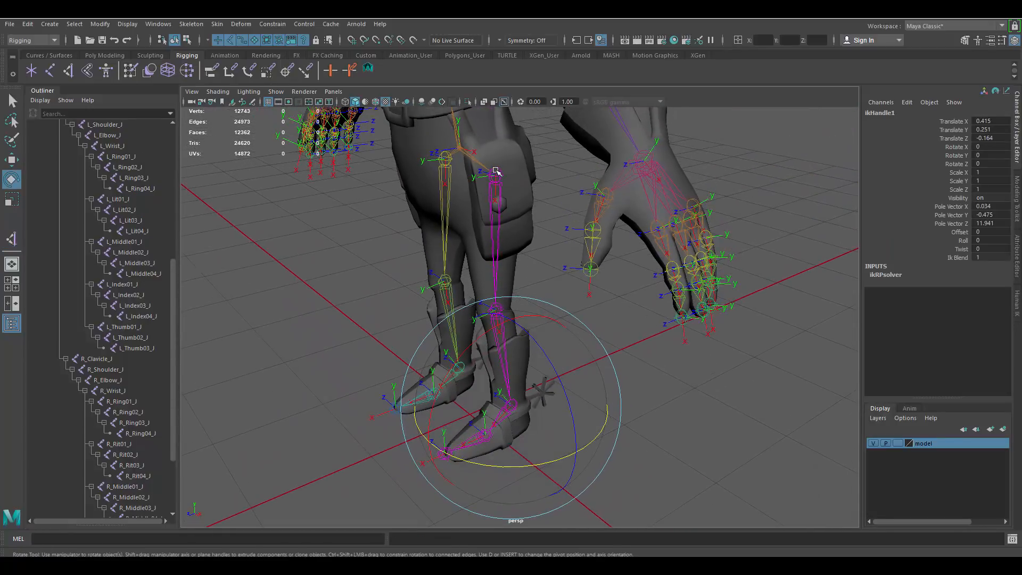
key("w")
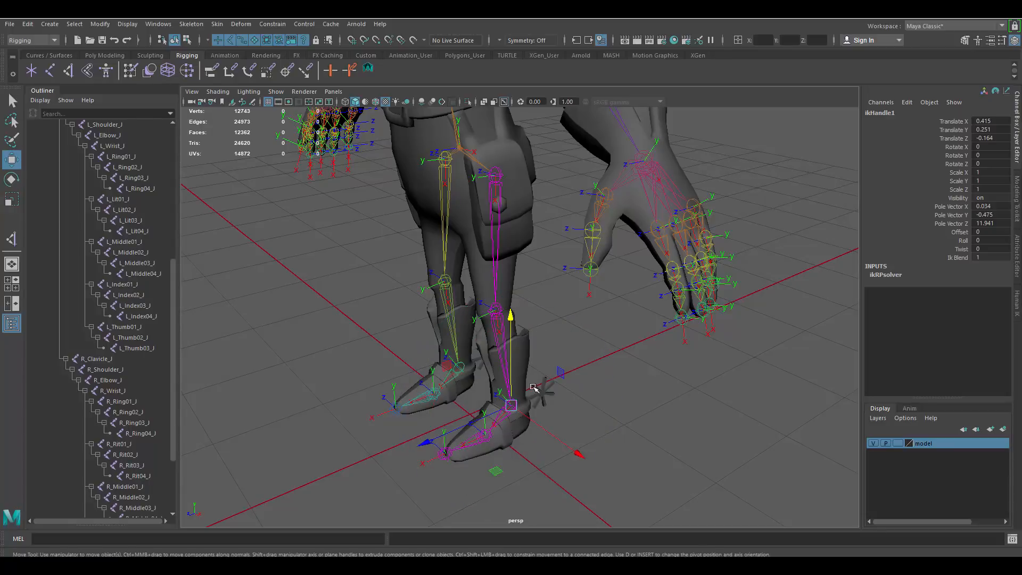
left_click_drag(510, 329, 486, 246)
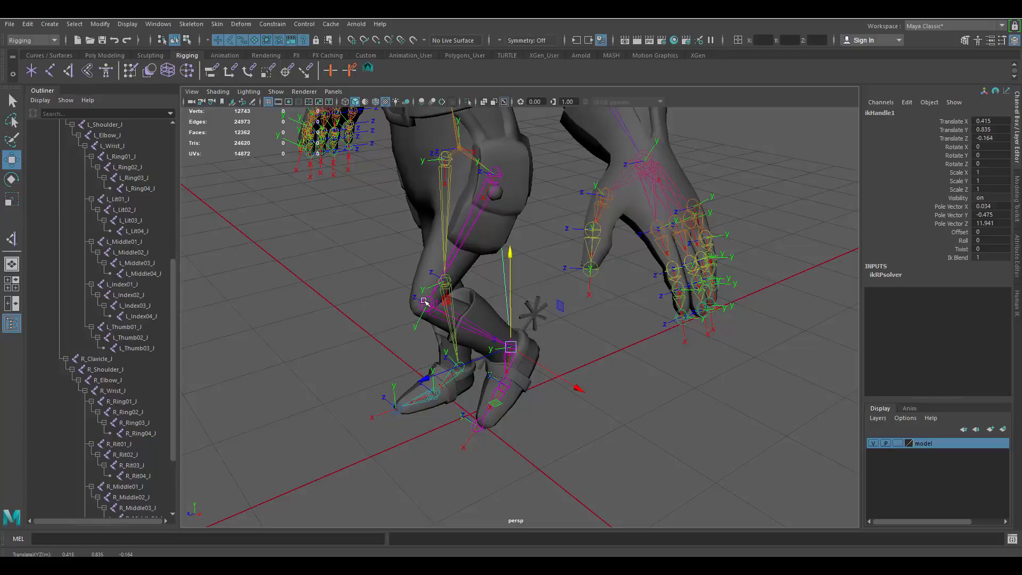
mouse_move(506, 251)
left_mouse_down()
mouse_move(506, 219)
mouse_move(508, 313)
mouse_move(493, 244)
left_mouse_up()
key("ctrl+z")
key("ctrl+z")
key("ctrl+z")
key("ctrl+z")
left_click_drag(581, 354, 621, 394, "alt")
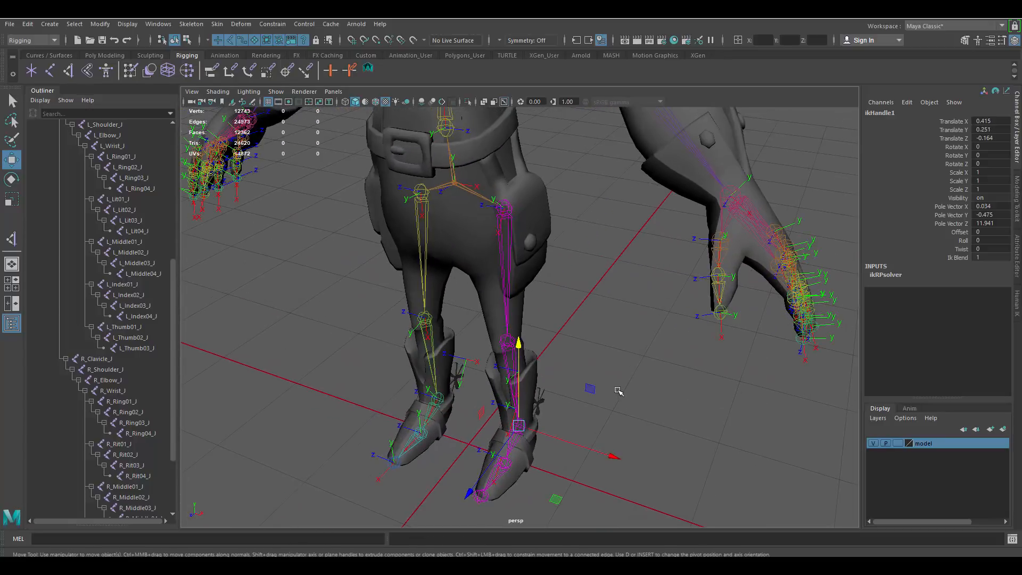
Step: Clear the selection and create an IK handle on the right leg, from the leg's top joint to the ankle joint
scroll(591, 372, "down", 3)
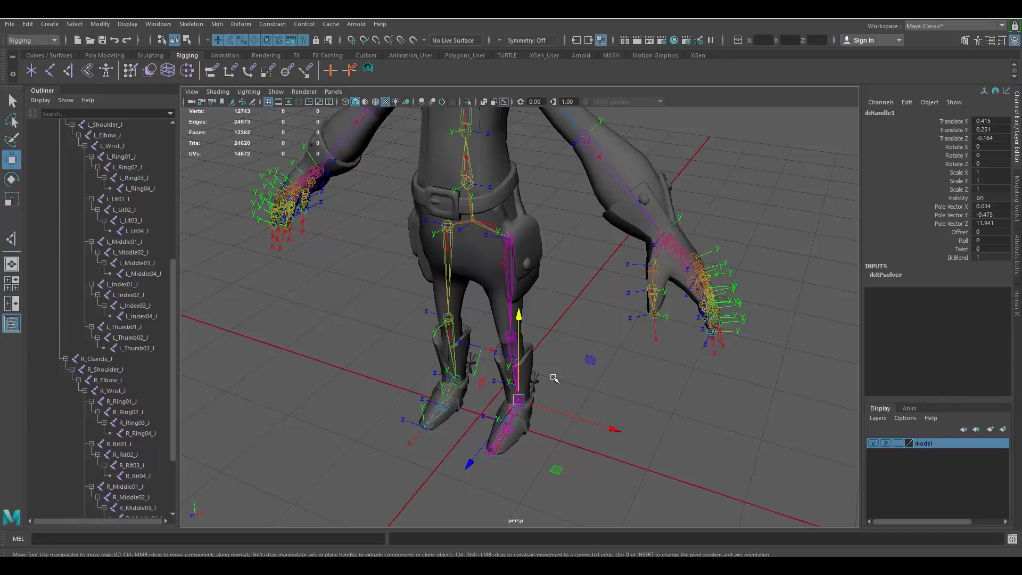
left_click_drag(443, 361, 506, 360, "alt")
left_click(540, 286)
middle_click_drag(469, 314, 520, 317, "alt")
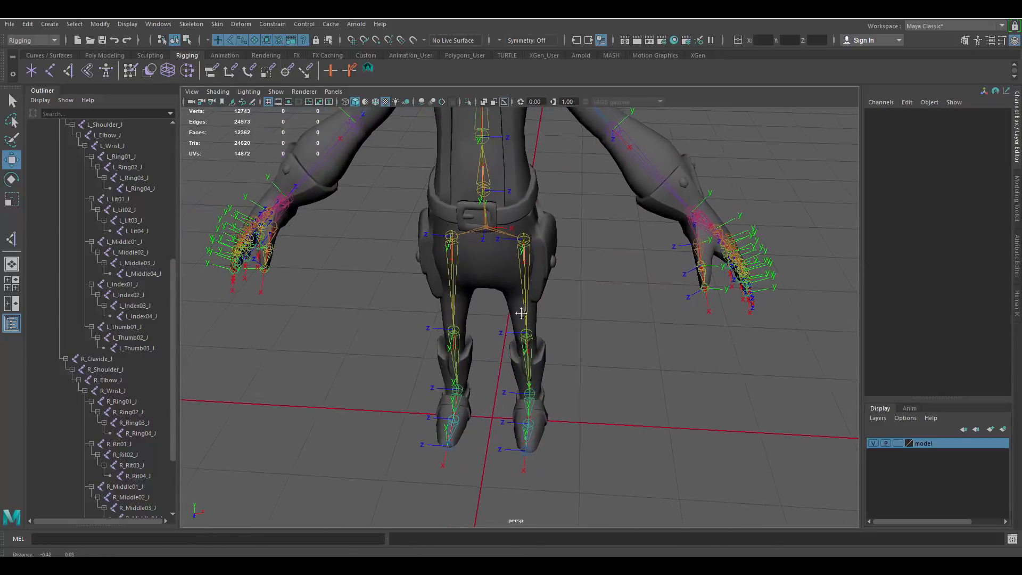
scroll(524, 339, "up", 2)
left_click_drag(524, 339, 467, 218, "alt")
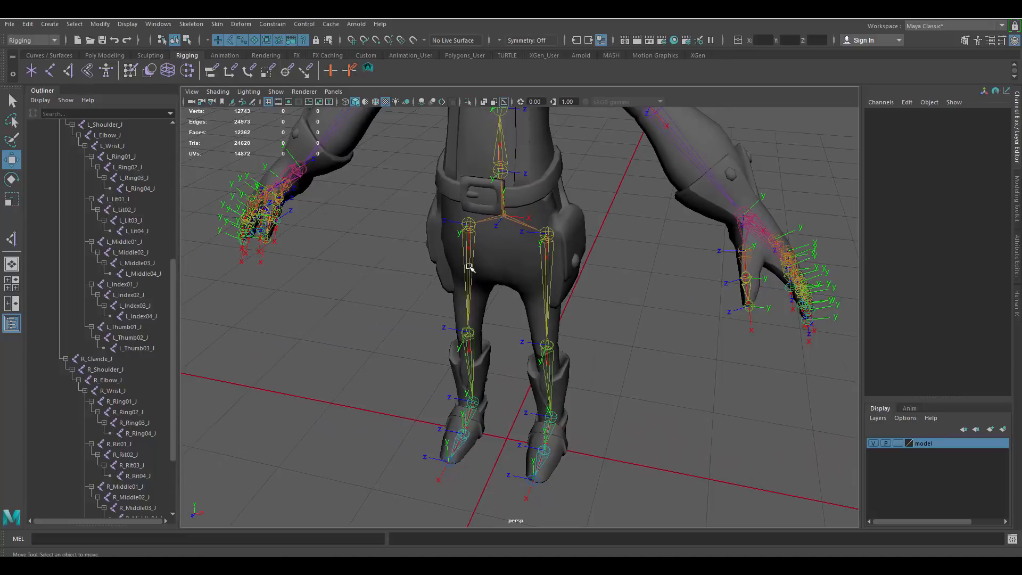
key("y")
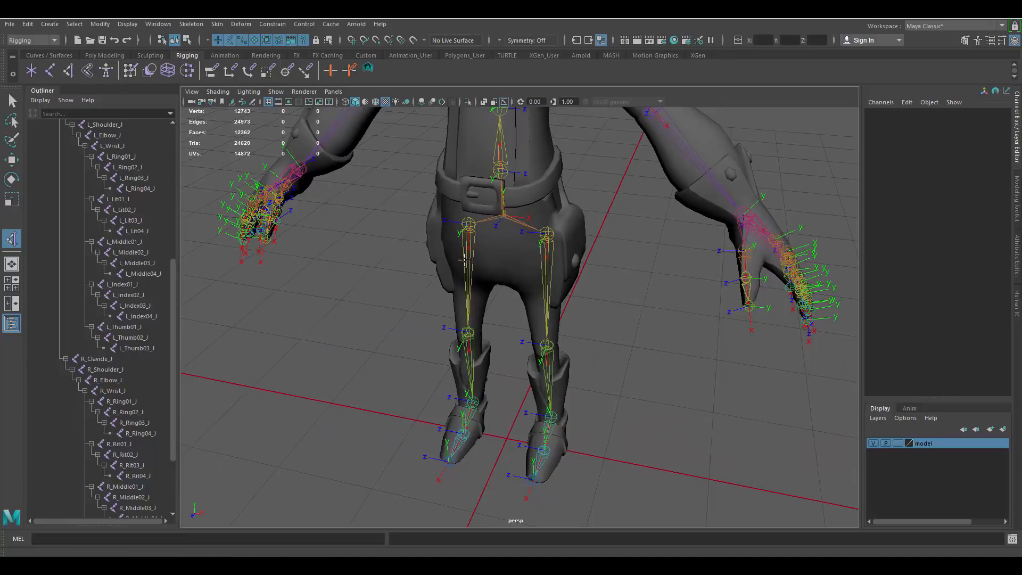
scroll(458, 203, "up", 2)
left_click(462, 206)
left_click_drag(476, 294, 570, 340, "alt")
middle_click_drag(515, 276, 554, 208, "alt")
scroll(470, 364, "up", 2)
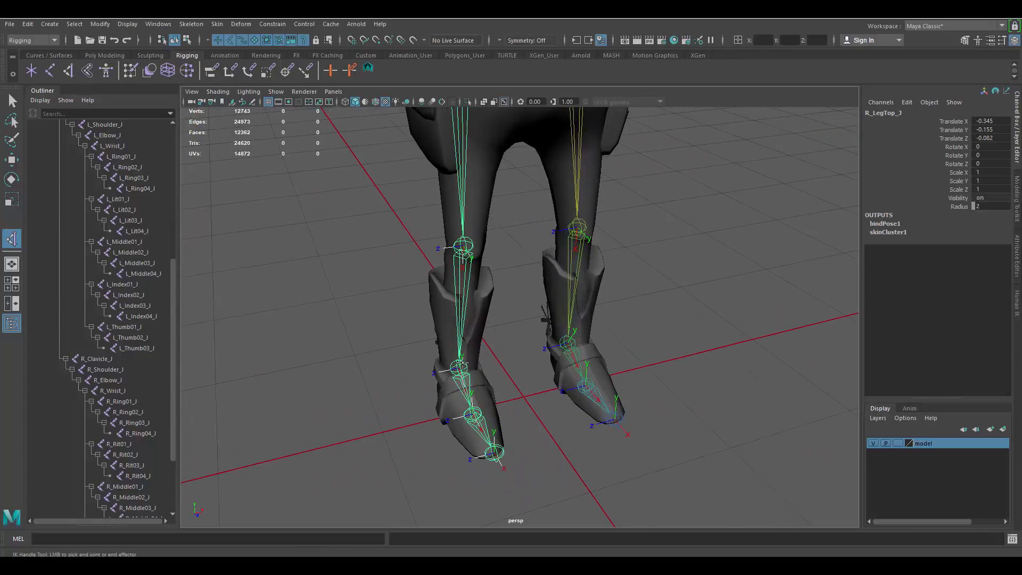
left_click(461, 363)
Step: Try moving the right foot joint directly by about 0.11, and undo the move
left_click_drag(553, 323, 415, 356, "alt")
middle_click_drag(534, 345, 486, 364, "alt")
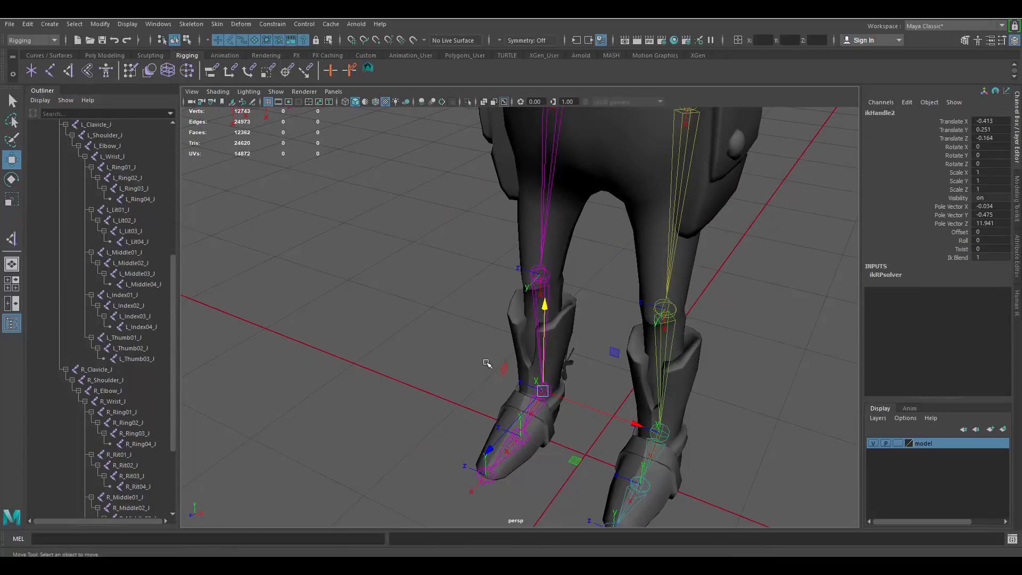
left_click(486, 364)
left_click(545, 385)
scroll(557, 372, "down", 1)
left_click_drag(545, 384, 545, 384)
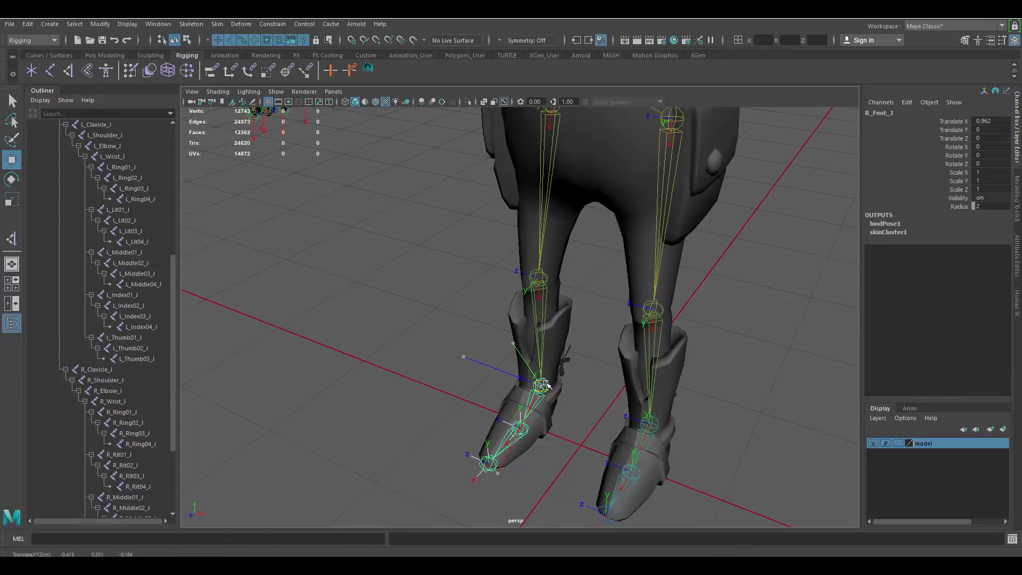
left_click(426, 337)
left_click(541, 383)
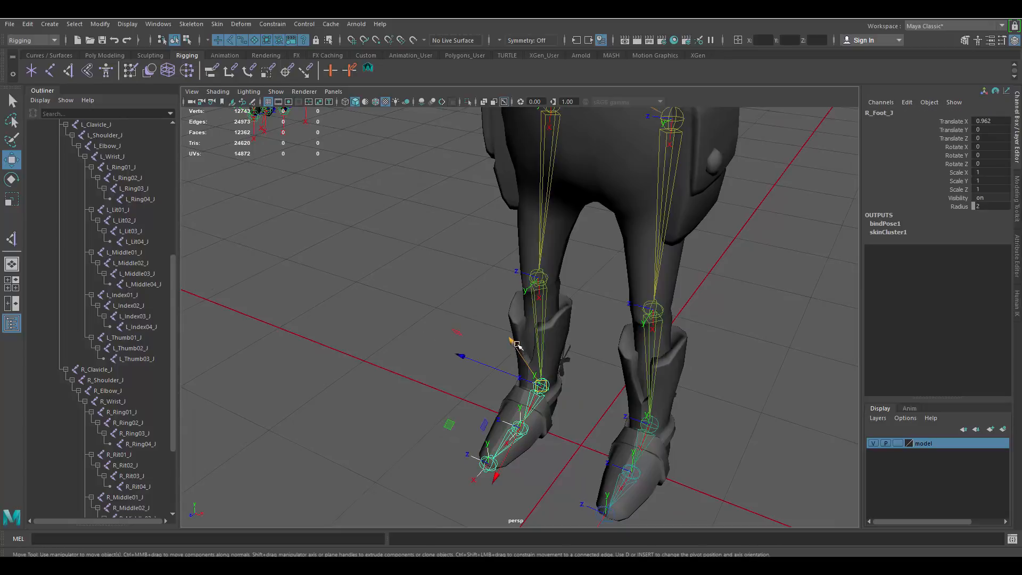
left_click_drag(516, 345, 517, 332)
key("ctrl+z")
Step: Select the right leg's IK handle, try raising it to about 0.94 in Y, and undo the move
scroll(130, 340, "down", 5)
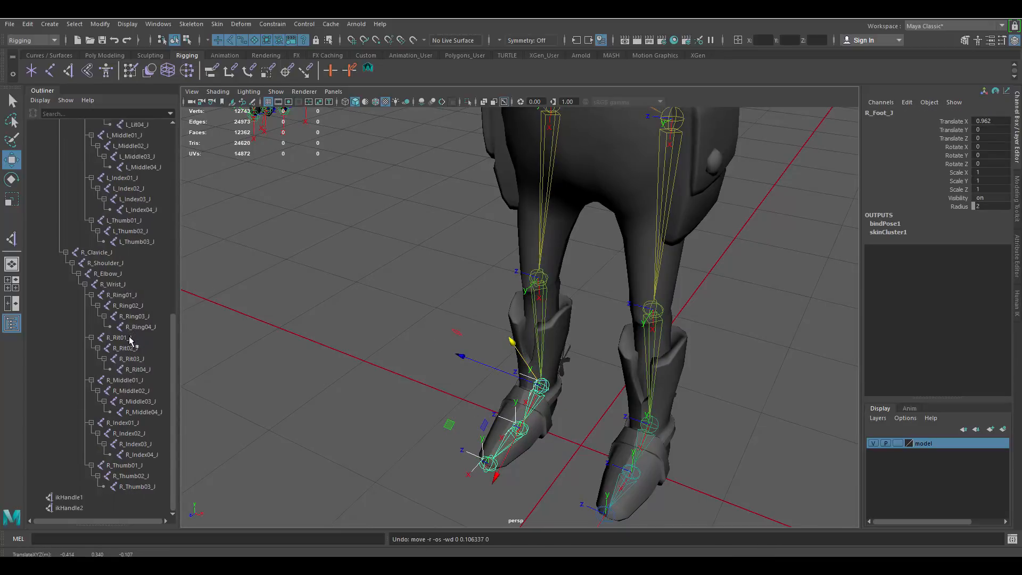
left_click(80, 497)
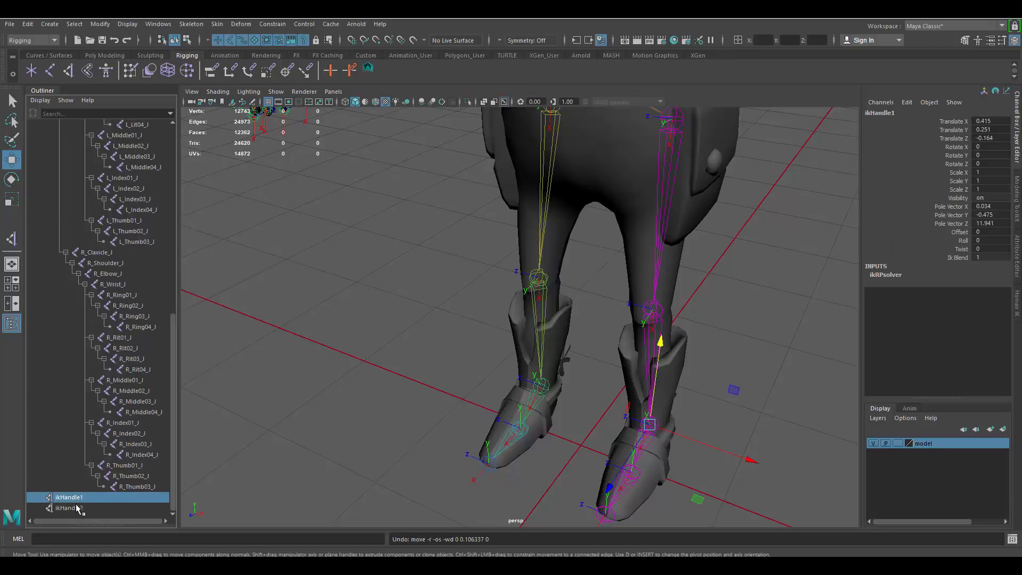
scroll(49, 193, "up", 12)
scroll(95, 311, "down", 12)
left_click(69, 507)
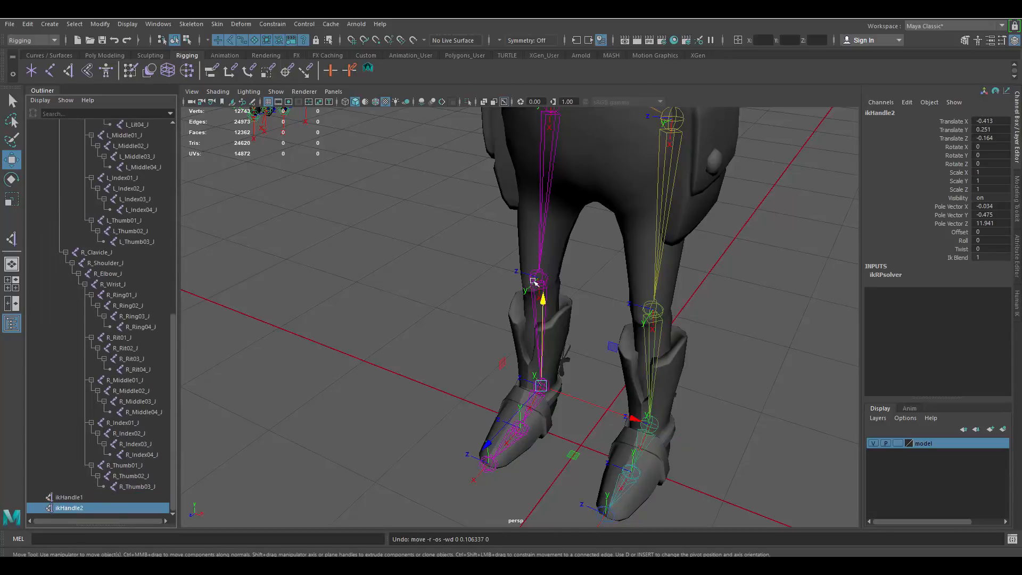
mouse_move(544, 303)
left_mouse_down()
mouse_move(536, 210)
mouse_move(537, 302)
left_mouse_up()
left_click_drag(535, 206, 534, 209)
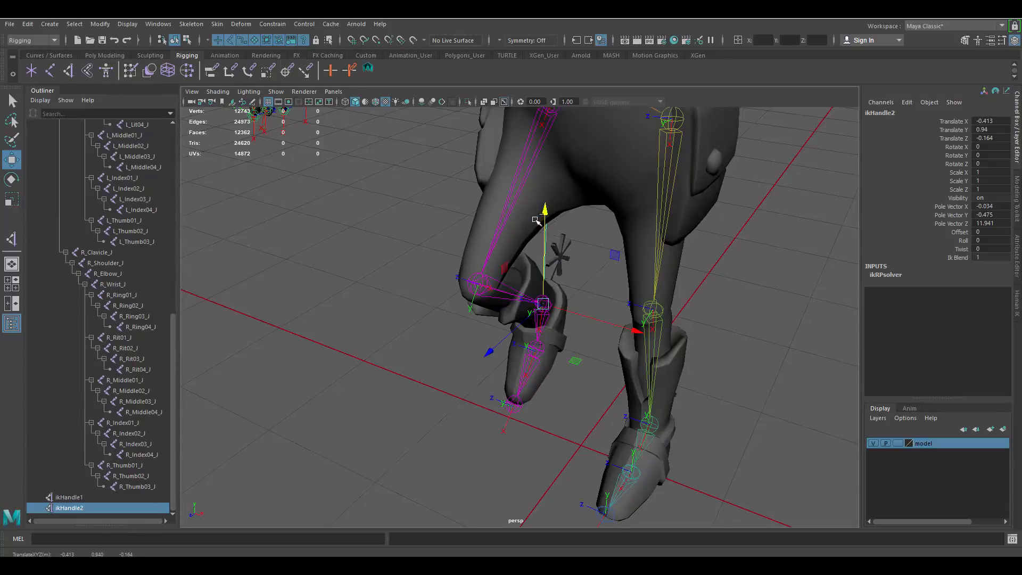
key("ctrl+z")
Step: Create a trial IK handle on the left arm, from the shoulder joint to the wrist joint
right_click_drag(679, 296, 568, 282, "alt")
middle_click_drag(569, 282, 513, 339, "alt")
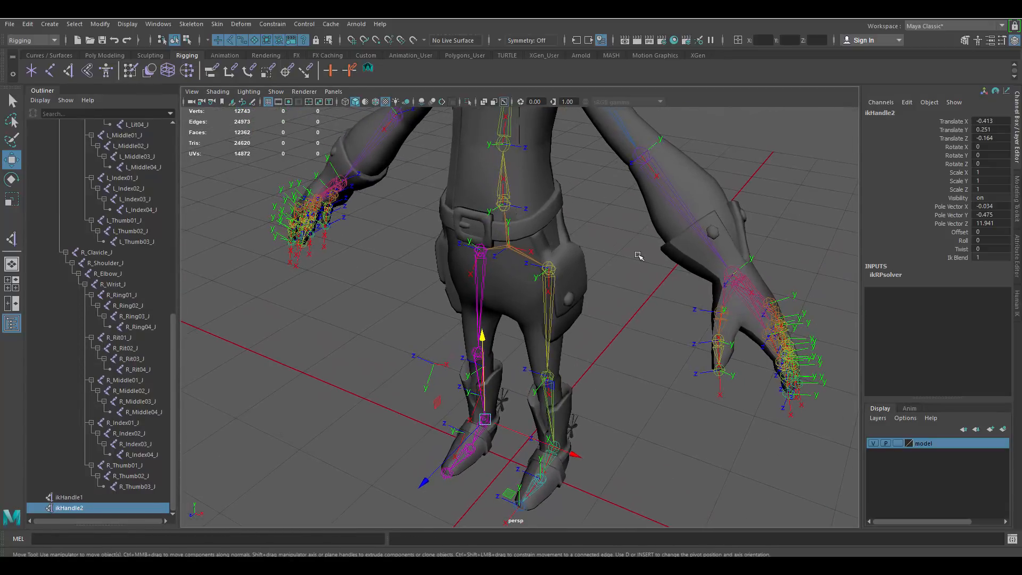
left_click_drag(644, 256, 523, 289, "alt")
right_click_drag(523, 290, 508, 283, "alt")
left_click_drag(561, 296, 588, 235, "alt")
middle_click_drag(577, 269, 565, 318, "alt")
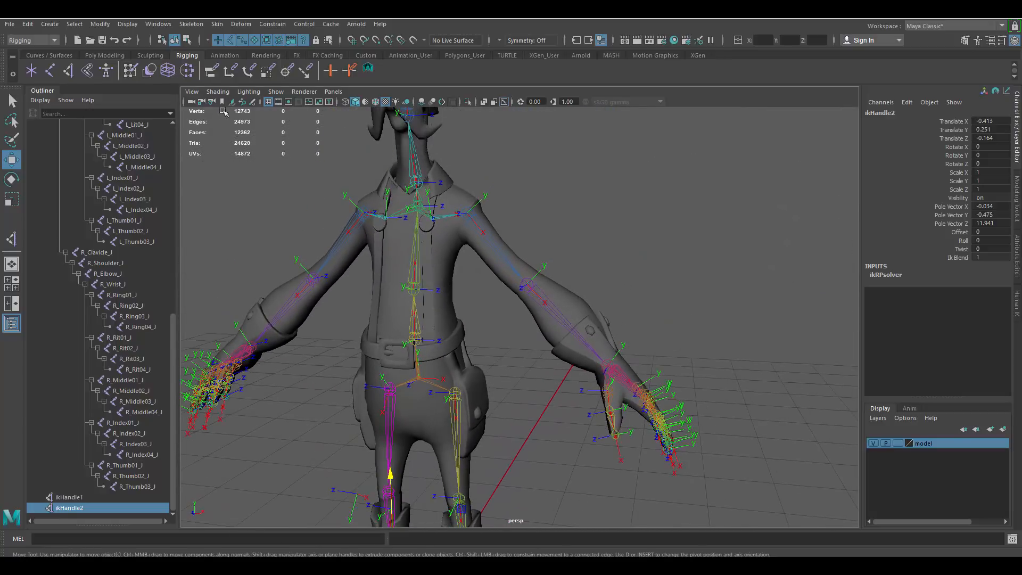
left_click(69, 71)
right_click_drag(548, 206, 612, 252, "alt")
left_click_drag(612, 251, 622, 277, "alt")
middle_click_drag(585, 255, 591, 276, "alt")
left_click(458, 196)
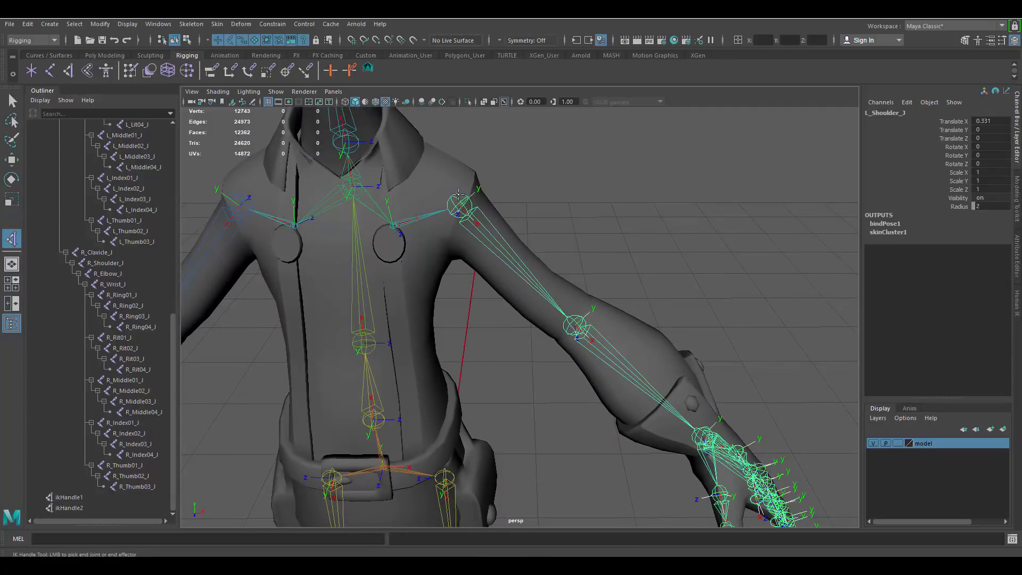
middle_click_drag(665, 357, 554, 276, "alt")
left_click_drag(554, 276, 561, 327, "alt")
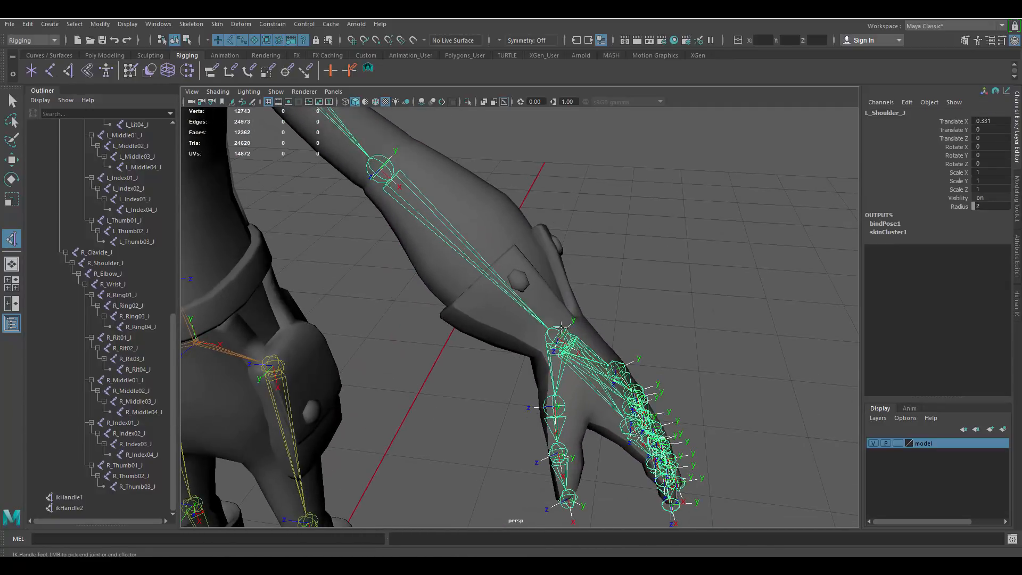
left_click(557, 330)
Step: Try moving the left arm's IK handle up and outward, and undo both the move and the handle's creation
key("w")
right_click_drag(557, 330, 581, 290, "alt")
left_click_drag(585, 361, 625, 295)
key("ctrl+z")
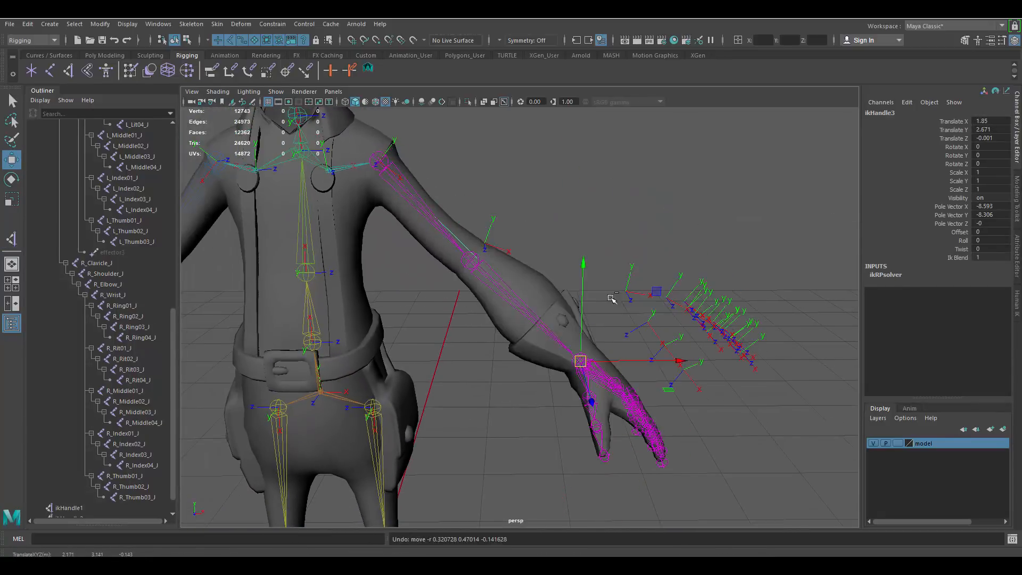
right_click_drag(485, 282, 462, 268, "alt")
middle_click_drag(462, 269, 561, 280, "alt")
key("ctrl+z")
key("ctrl+z")
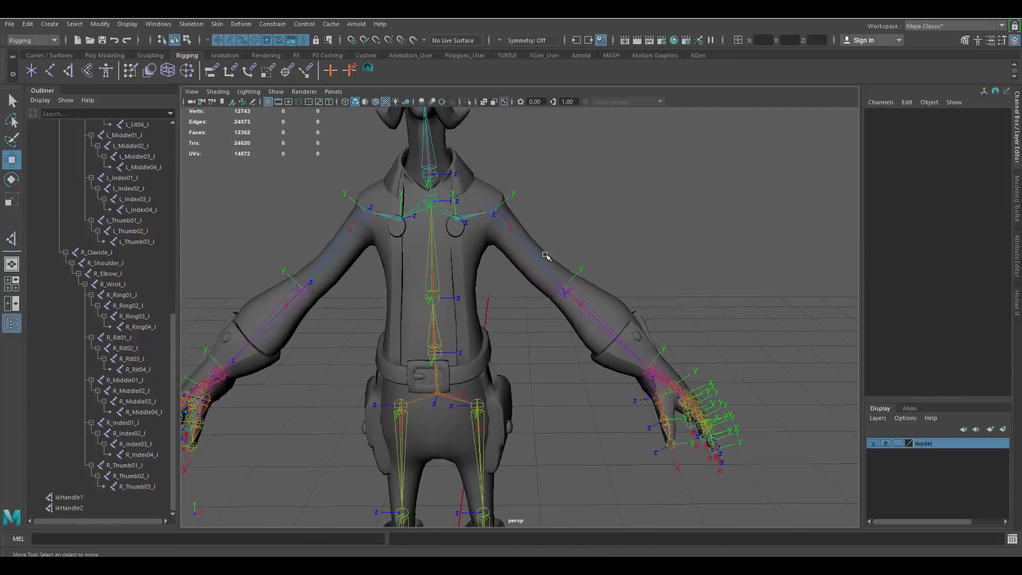
Step: Try moving the left wrist joint directly, without an IK handle on the arm, and undo the move
key("alt")
left_click(647, 366)
left_click_drag(647, 367, 665, 330)
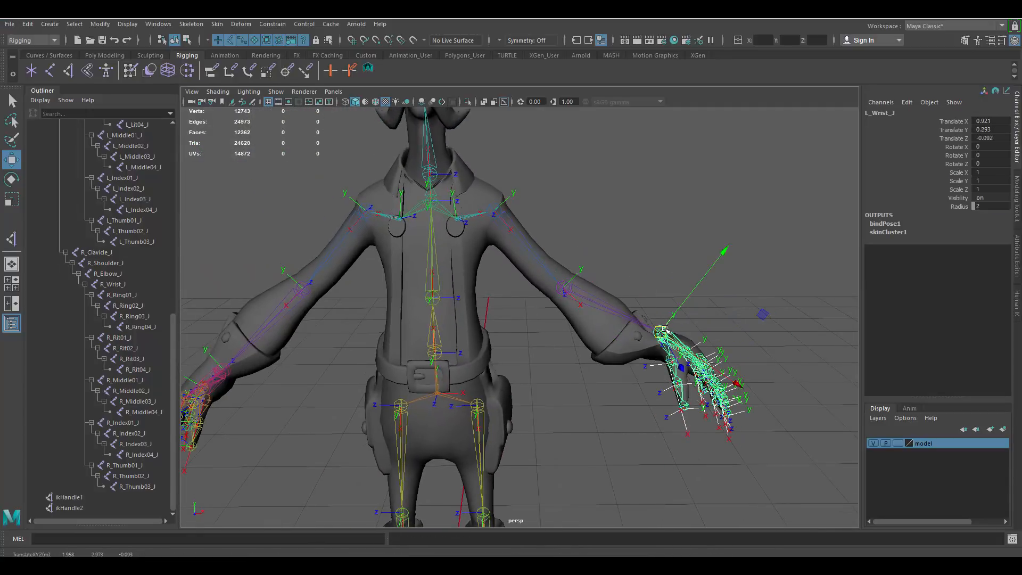
key("ctrl+z")
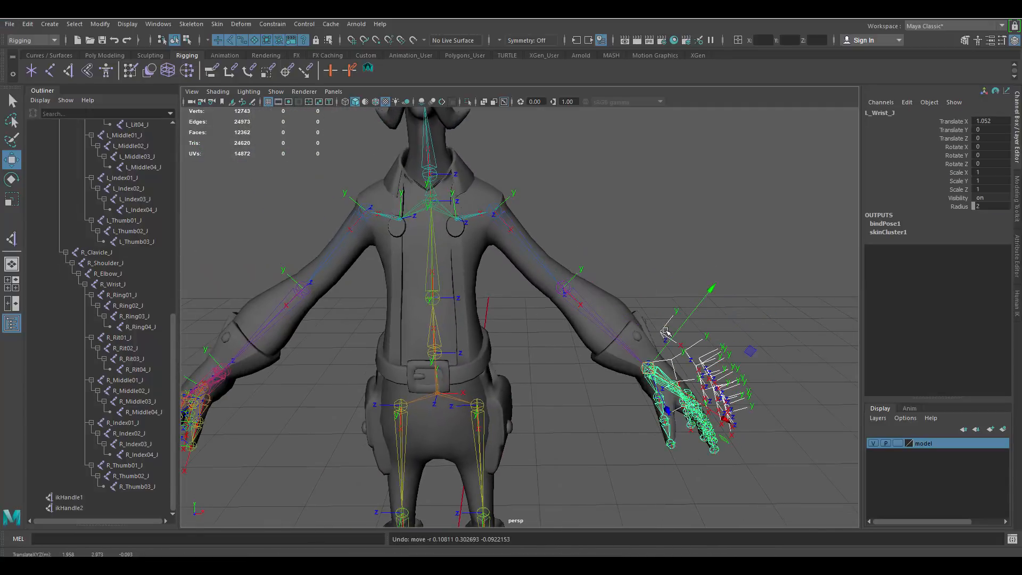
left_click(76, 497)
Step: Recreate the left arm's IK handle from the shoulder joint to the wrist joint, and clear the selection
left_click_drag(586, 239, 511, 251, "alt")
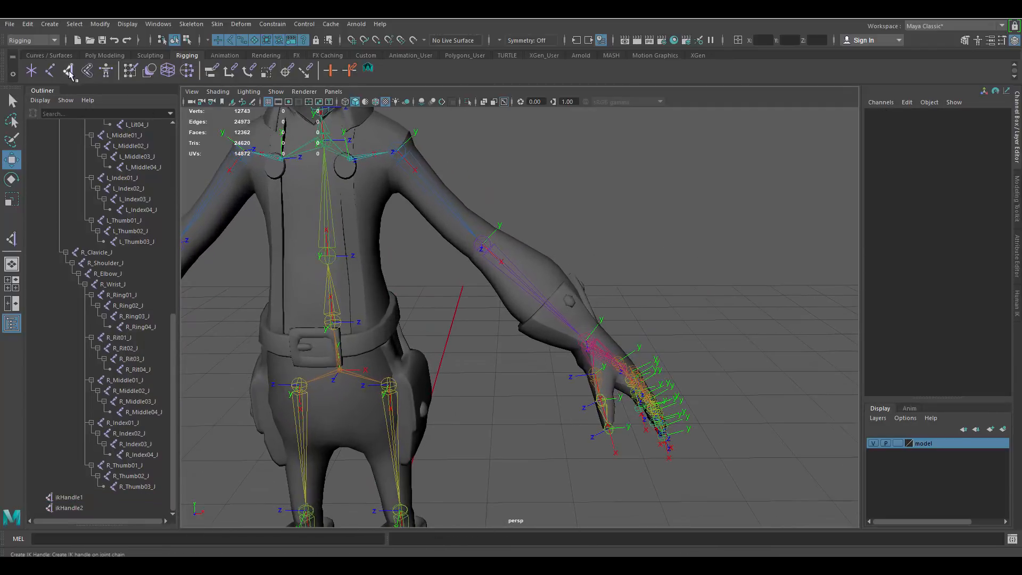
left_click(68, 71)
left_click(399, 142)
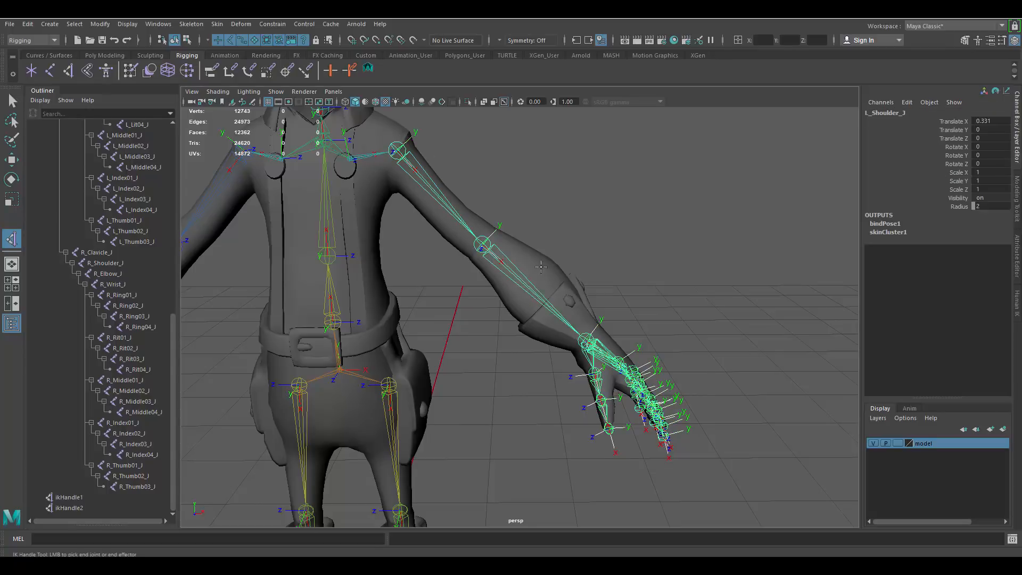
left_click(586, 334)
left_click(600, 326)
left_click_drag(645, 313, 643, 314, "alt")
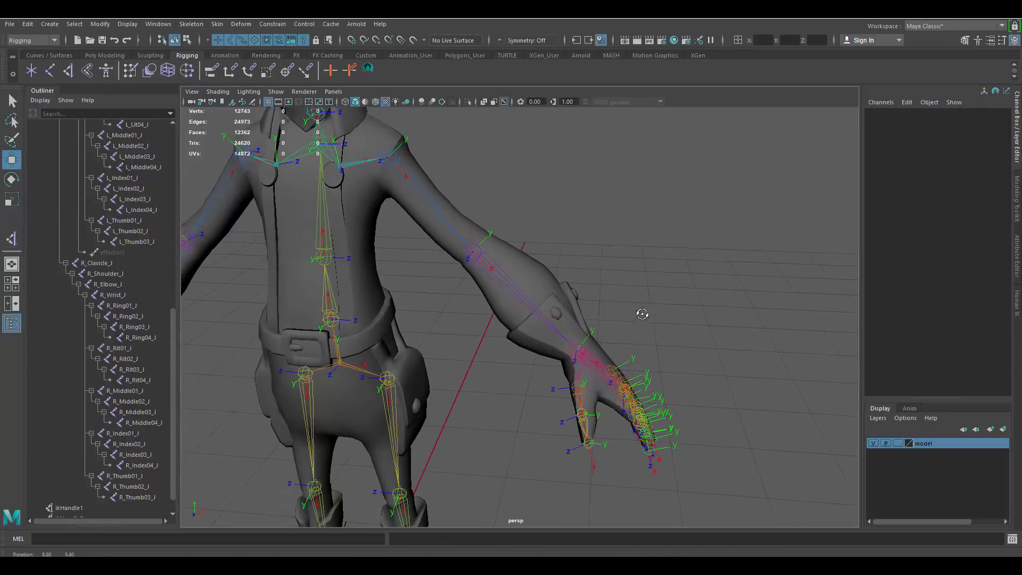
Step: Create an IK handle on the right arm, from the shoulder joint to the wrist joint
middle_click_drag(406, 234, 582, 271, "alt")
left_click_drag(454, 246, 489, 227, "alt")
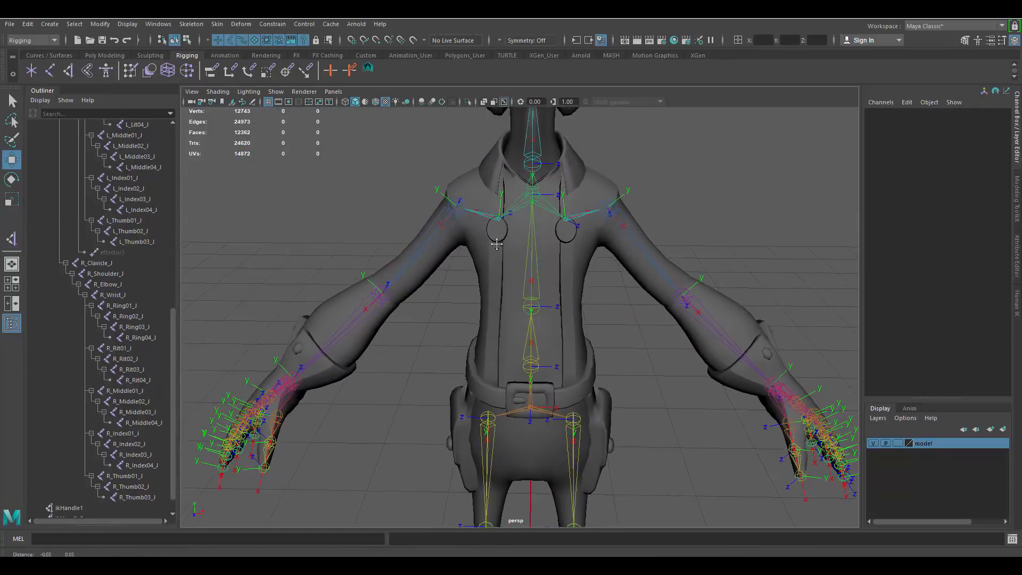
middle_click_drag(490, 227, 496, 248, "alt")
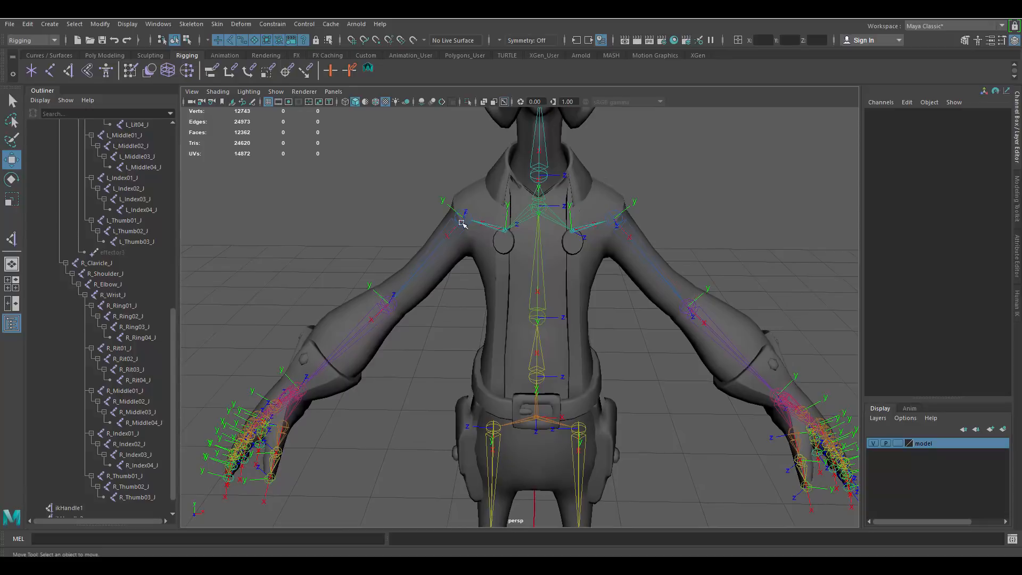
left_click(71, 71)
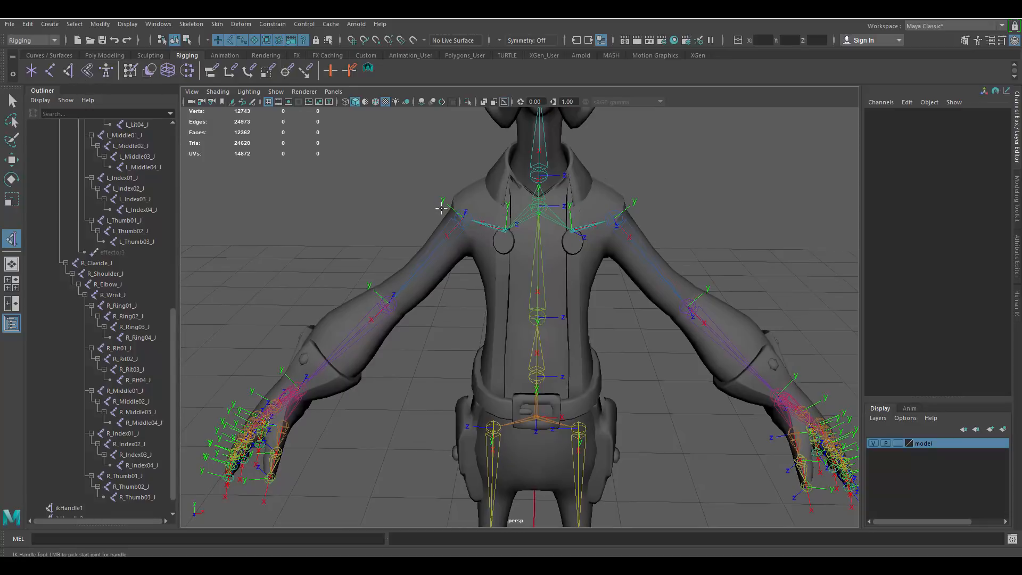
left_click(470, 216)
scroll(413, 317, "up", 1)
middle_click_drag(276, 389, 385, 313, "alt")
left_click(391, 317)
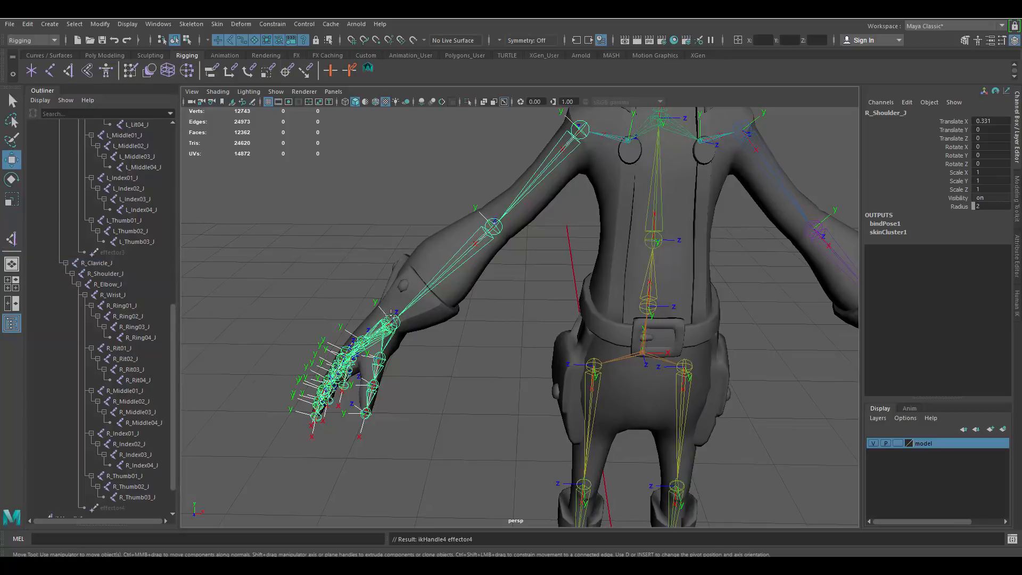
Step: Try moving the right arm's IK handle up and inward, undo the move, and clear the selection
scroll(406, 296, "down", 3)
left_click_drag(407, 296, 492, 308, "alt")
left_click_drag(457, 342, 488, 236)
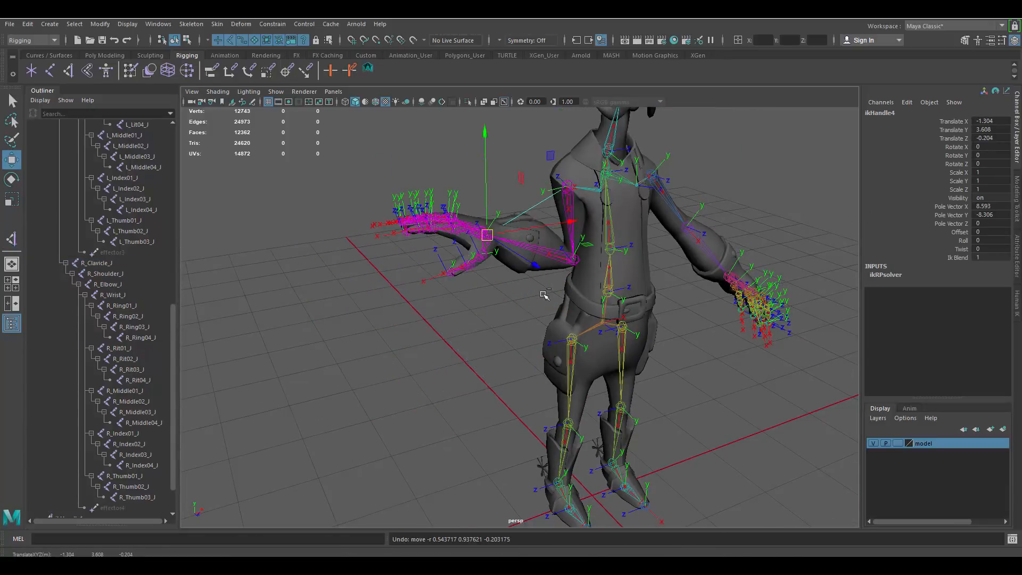
key("ctrl+z")
left_click_drag(561, 291, 479, 287, "alt")
left_click(364, 296)
Step: Check which legs ikHandle1 and ikHandle2 control, and rename ikHandle1 as ik_L_Leg
middle_click_drag(537, 288, 424, 302, "alt")
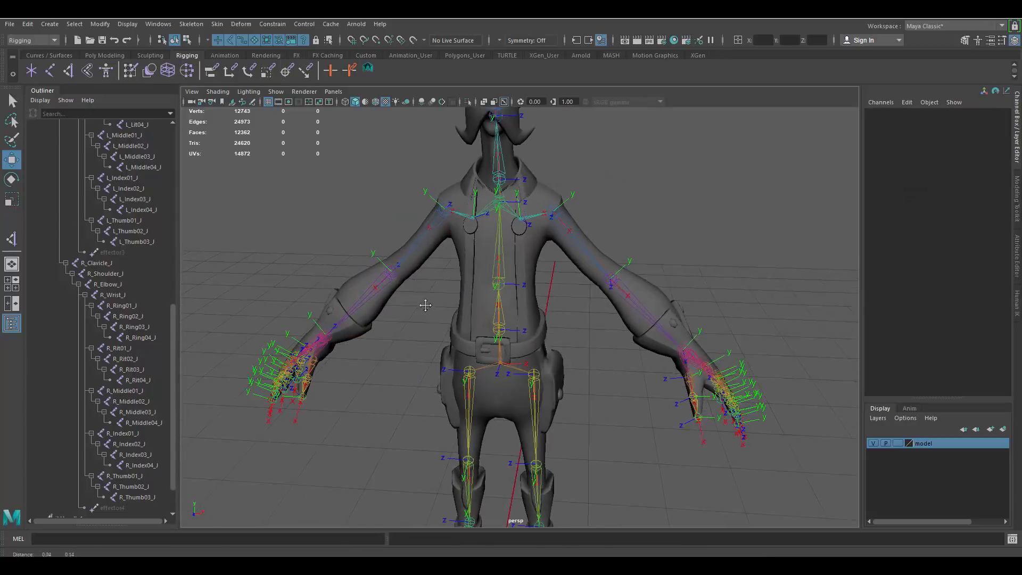
left_click_drag(500, 287, 456, 290, "alt")
scroll(96, 404, "down", 2)
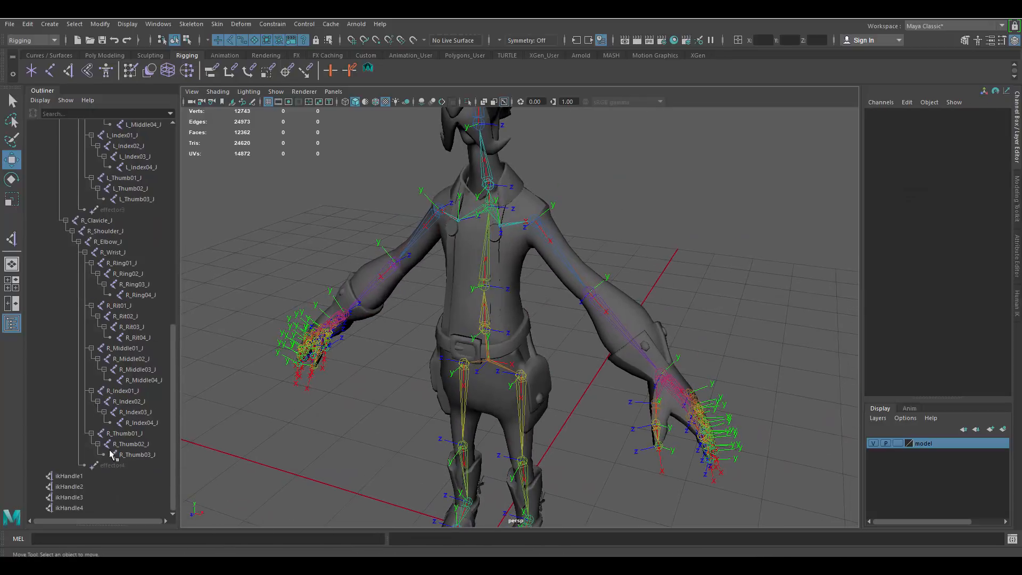
left_click(77, 476)
left_click(78, 485)
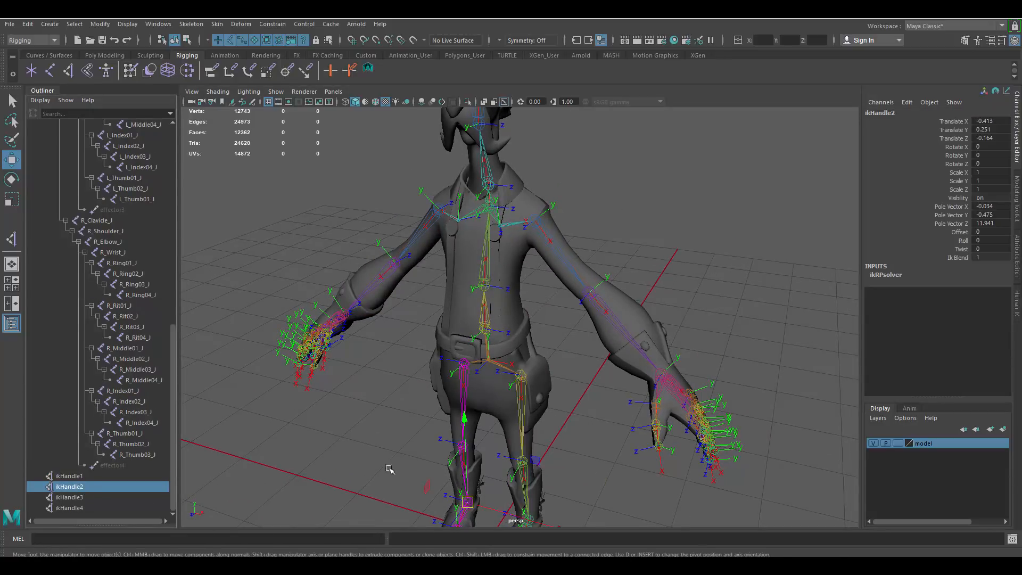
middle_click_drag(565, 458, 558, 353, "alt")
double_click(69, 476)
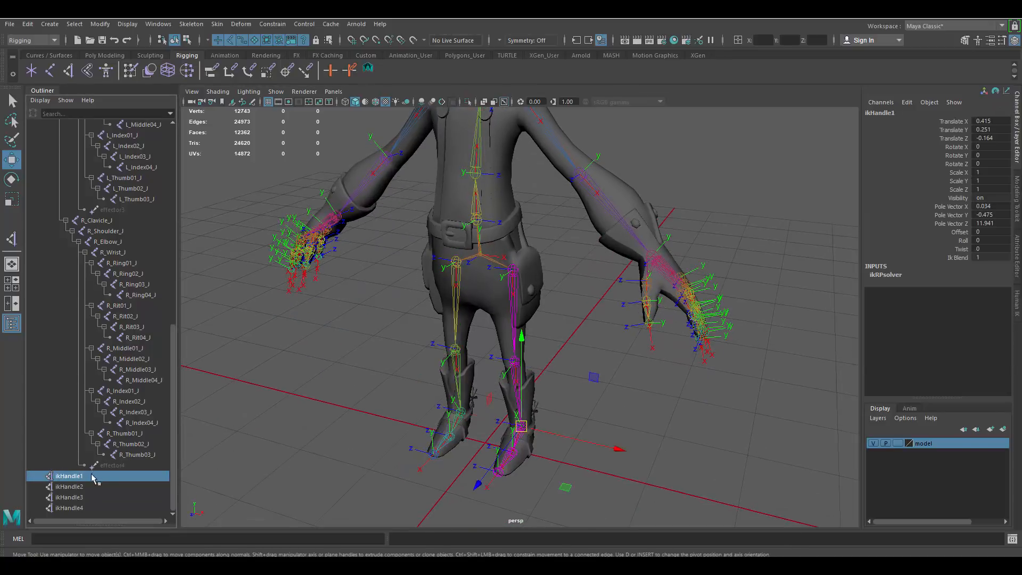
key("BackSpace")
key("BackSpace")
key("BackSpace")
key("BackSpace")
key("BackSpace")
key("BackSpace")
key("BackSpace")
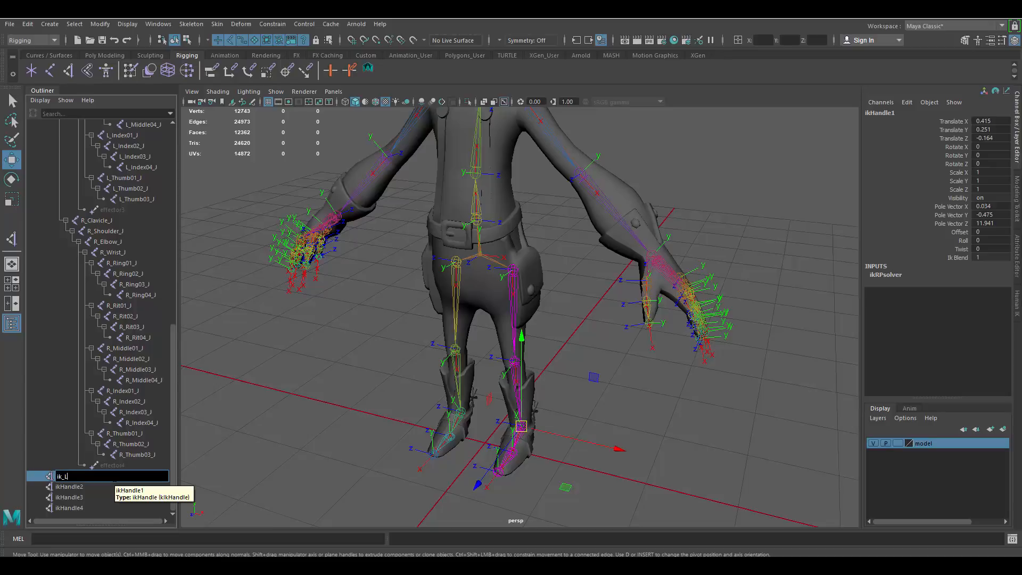
type("_L_Leg")
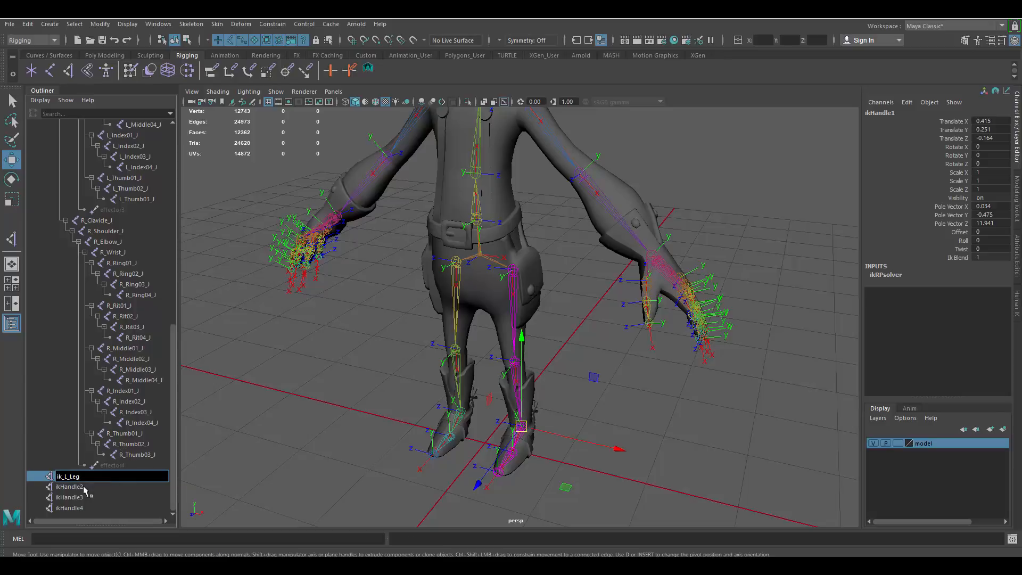
Step: Rename ikHandle2, the right leg's handle, as ik_R_Leg
key("Tab")
key("End")
key("BackSpace")
key("BackSpace")
key("BackSpace")
key("BackSpace")
key("BackSpace")
key("BackSpace")
key("BackSpace")
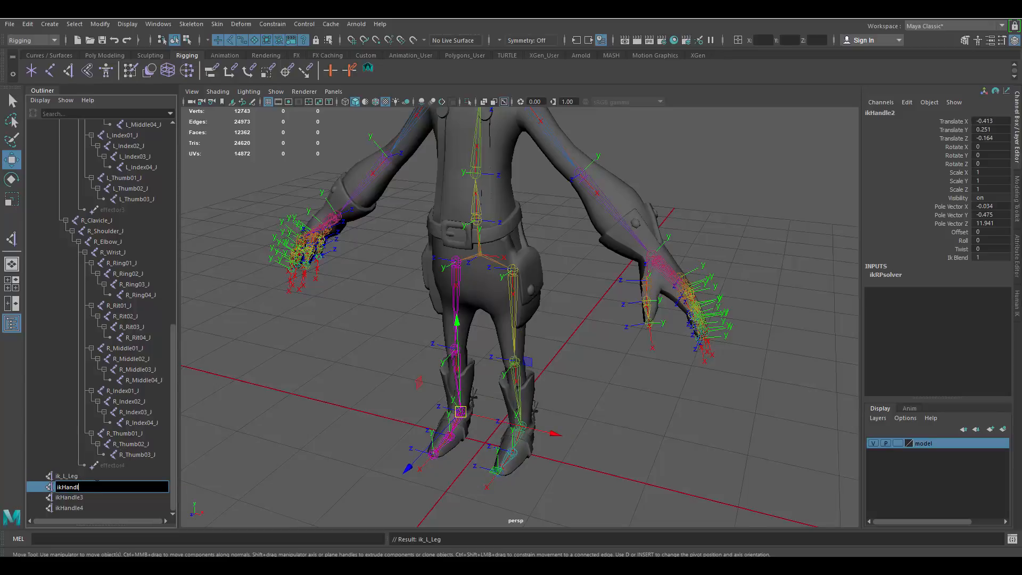
type("_R_Leg")
key("Return")
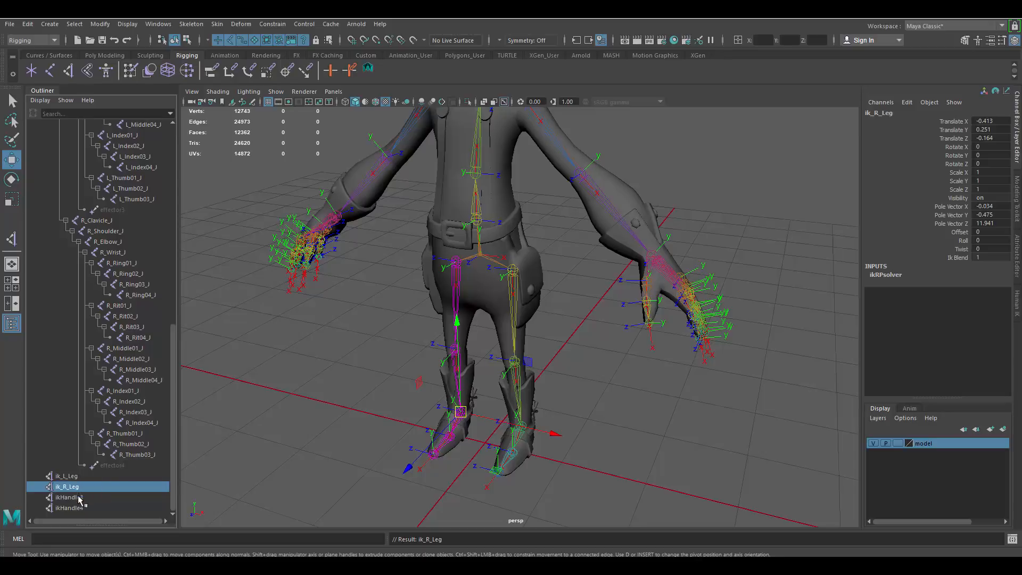
Step: Rename the arm handles: ikHandle3 as ik_L_Arm and ikHandle4 as ik_R_Arm
double_click(79, 498)
key("End")
key("BackSpace")
key("BackSpace")
key("BackSpace")
key("BackSpace")
key("BackSpace")
key("BackSpace")
key("BackSpace")
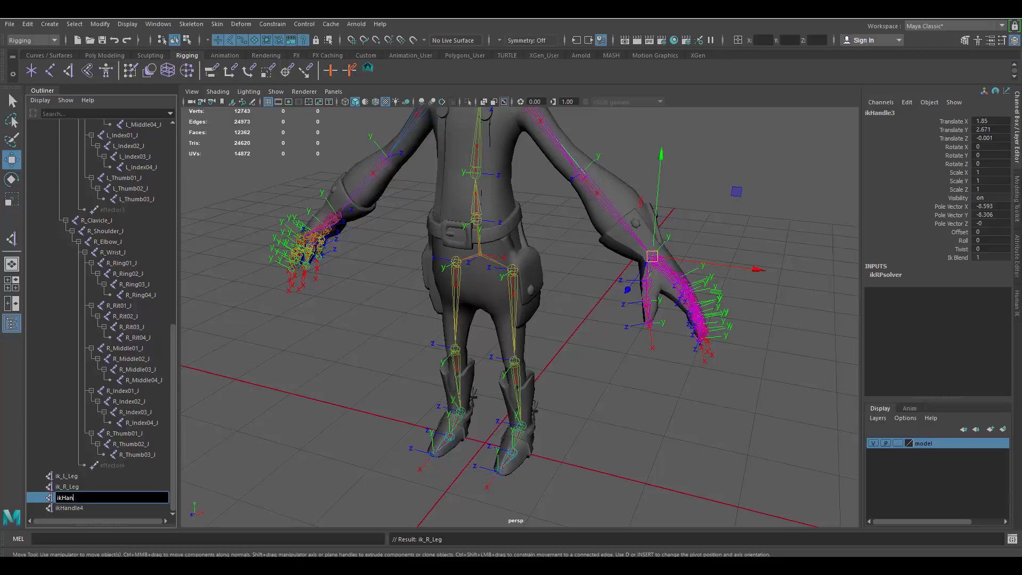
type("_L_Arm")
key("Return")
double_click(84, 507)
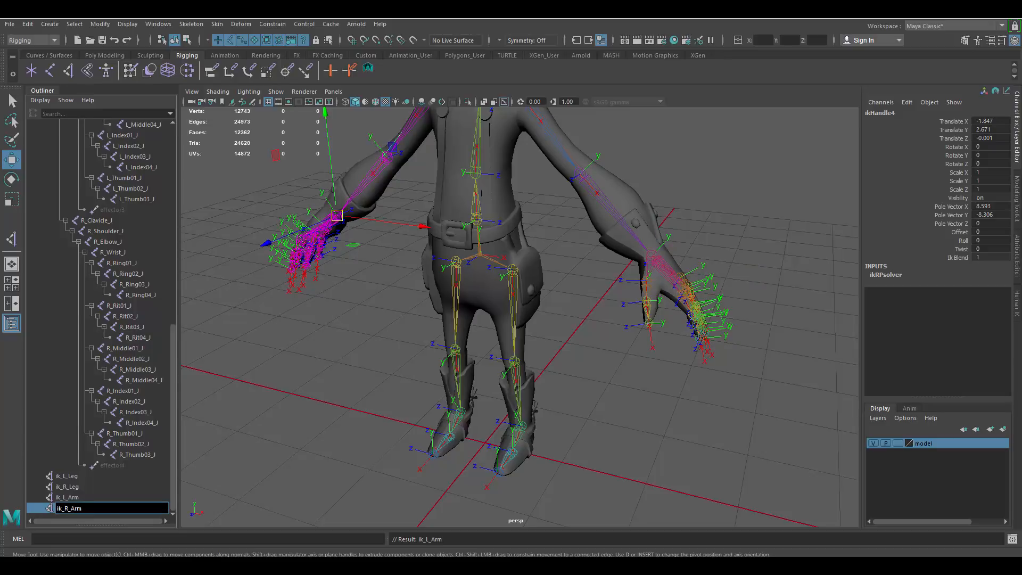
key("Return")
Step: Select ik_L_Leg, ik_R_Leg and ik_L_Arm in turn to check which limb each controls, and clear the selection
left_click(75, 476)
left_click(73, 487)
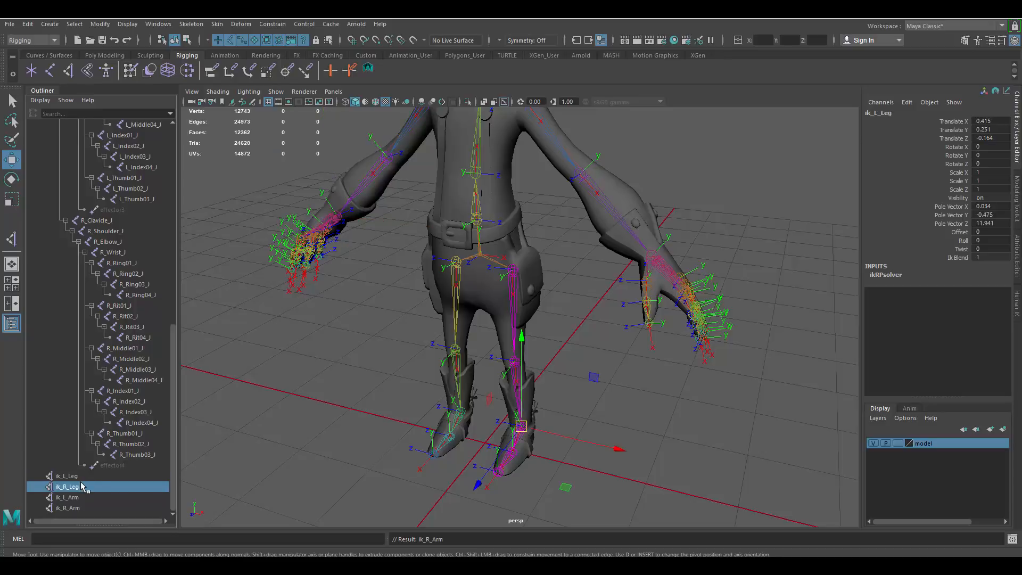
left_click(71, 497)
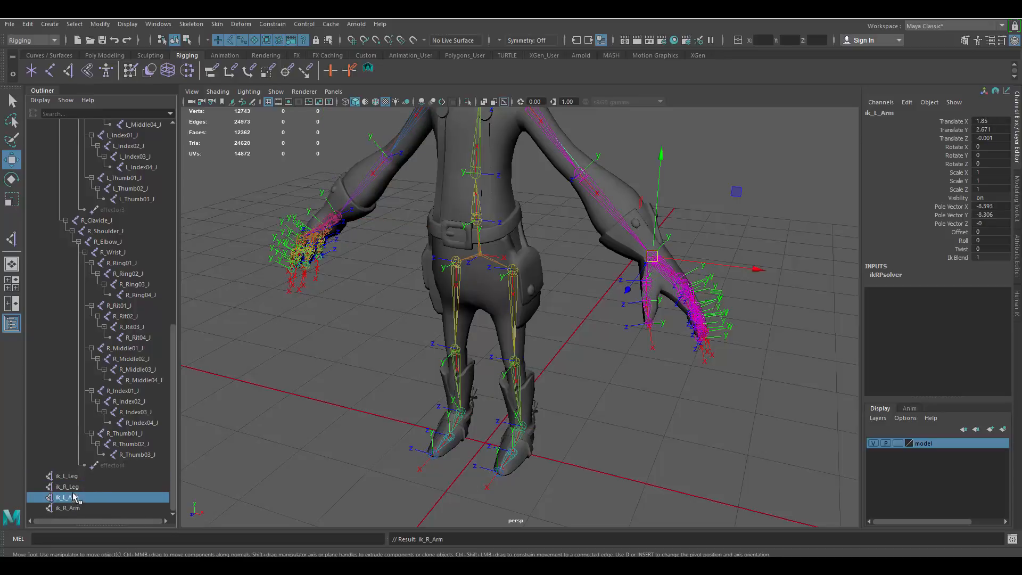
left_click_drag(542, 355, 498, 326, "alt")
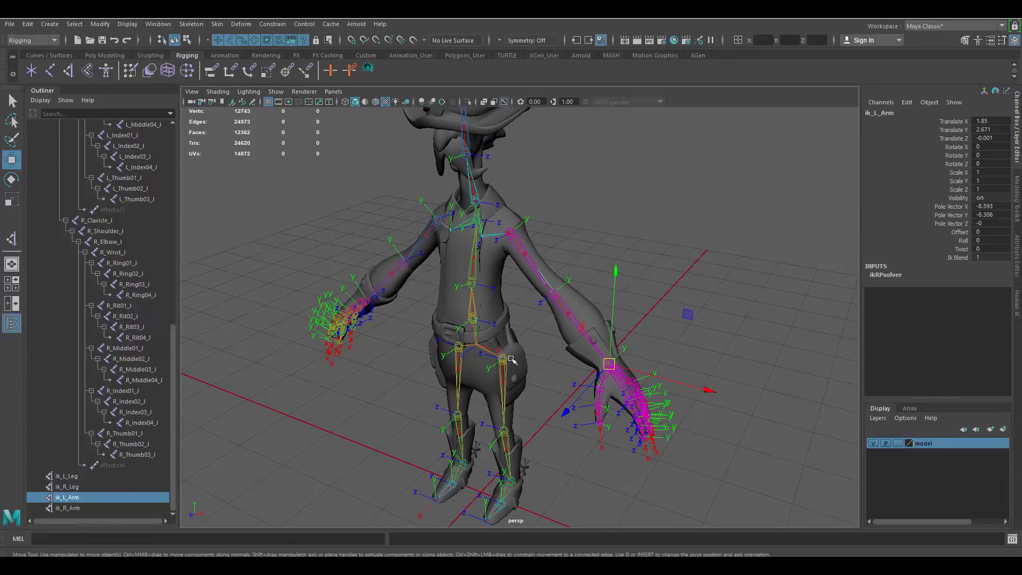
left_click(664, 234)
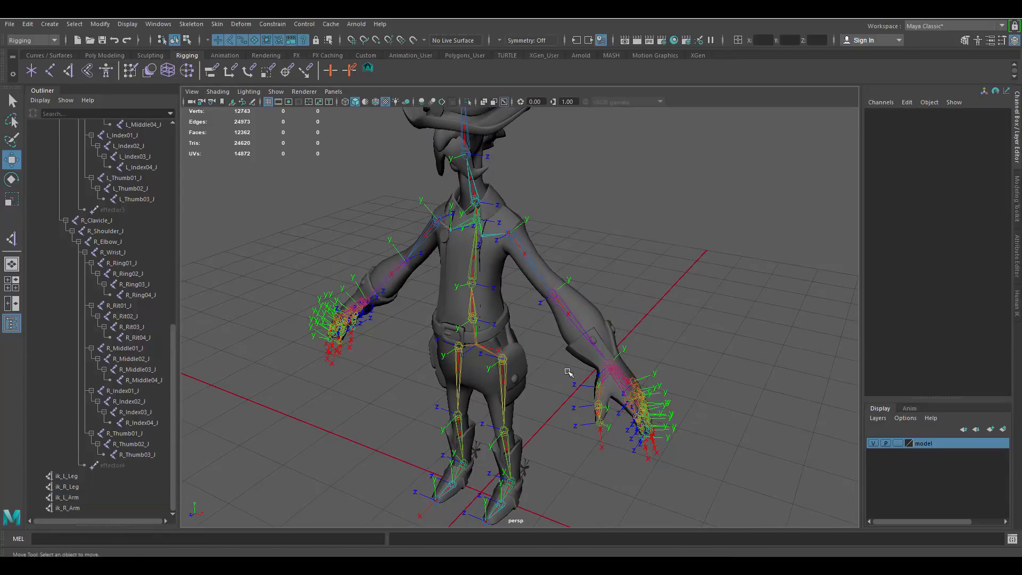
Step: Create a NURBS circle at the origin, around the character's feet
middle_click_drag(568, 372, 576, 273, "alt")
right_click_drag(575, 272, 725, 385, "alt")
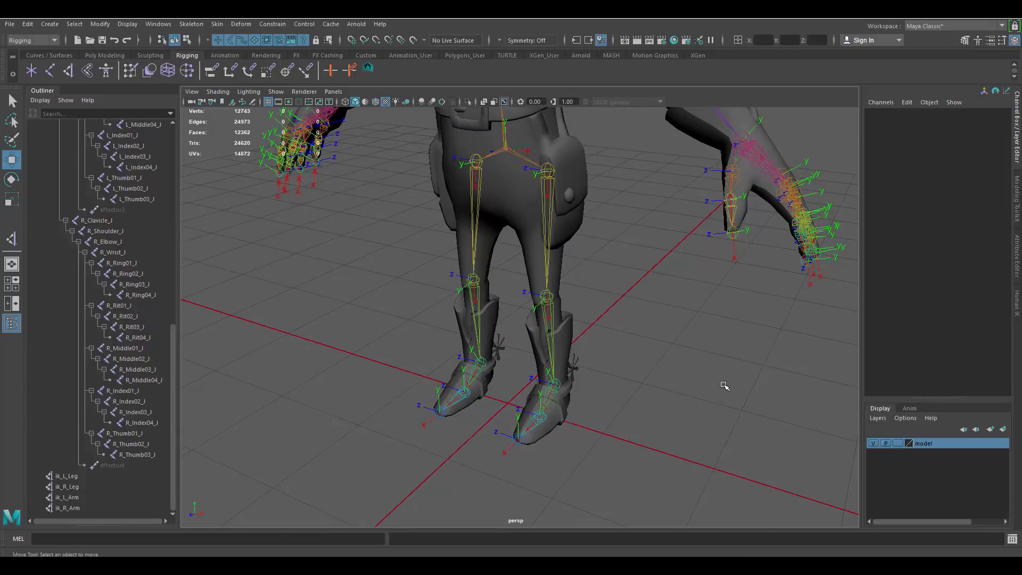
right_click_drag(597, 349, 626, 374, "alt")
middle_click_drag(621, 376, 519, 272, "alt")
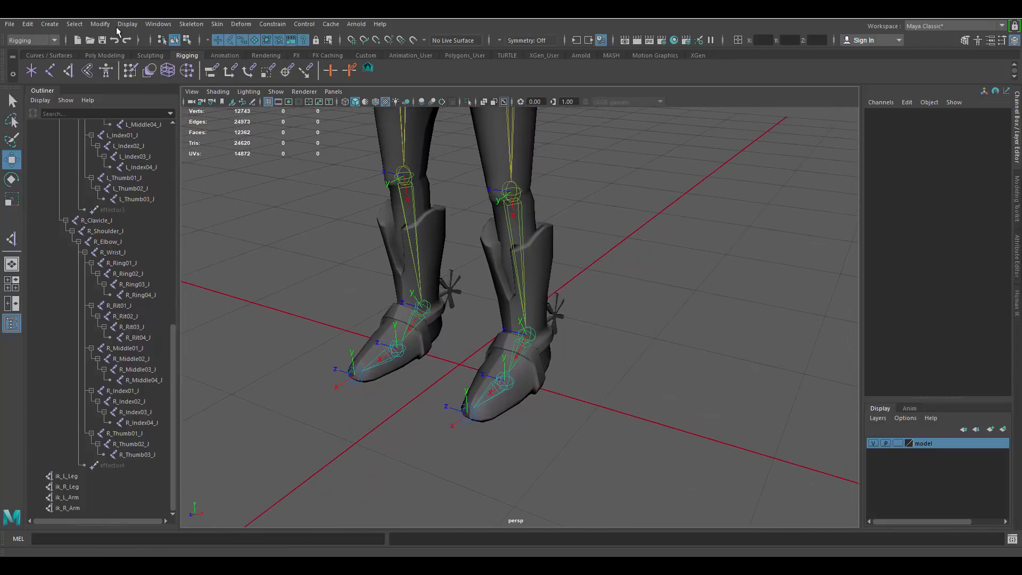
left_click(49, 24)
mouse_move(75, 51)
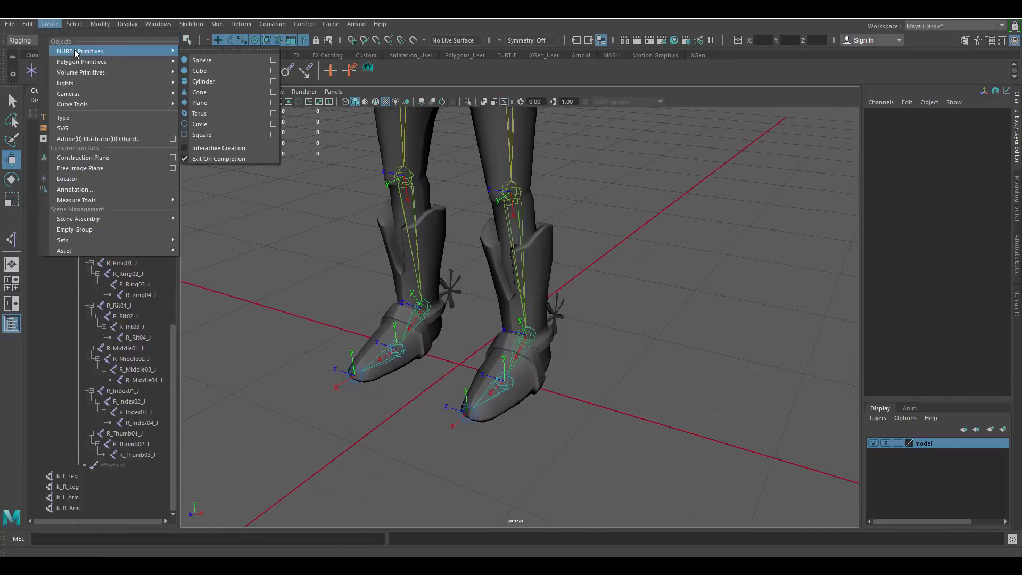
left_click(220, 124)
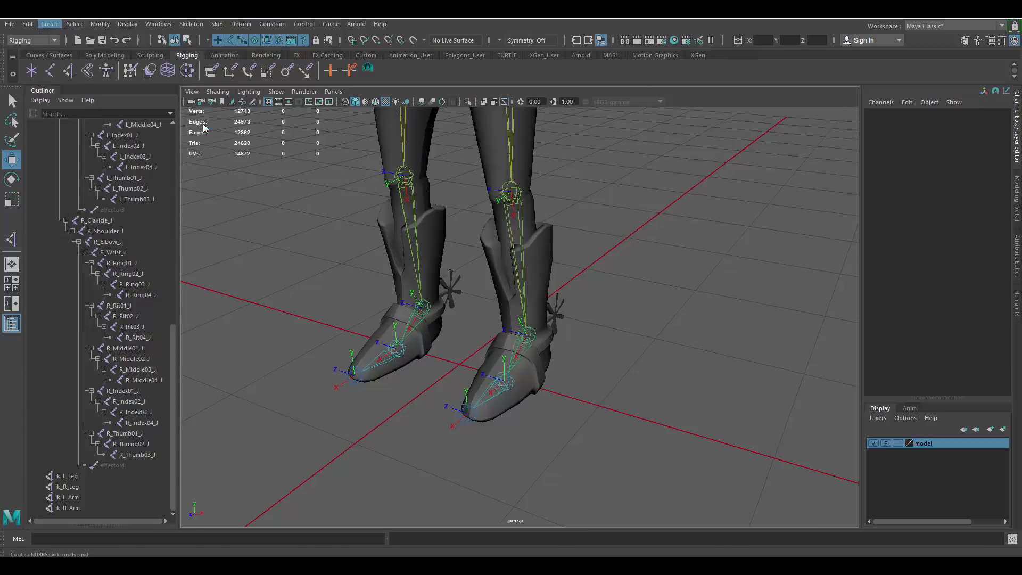
left_click_drag(536, 312, 549, 375, "alt")
left_click_drag(528, 340, 545, 315, "alt")
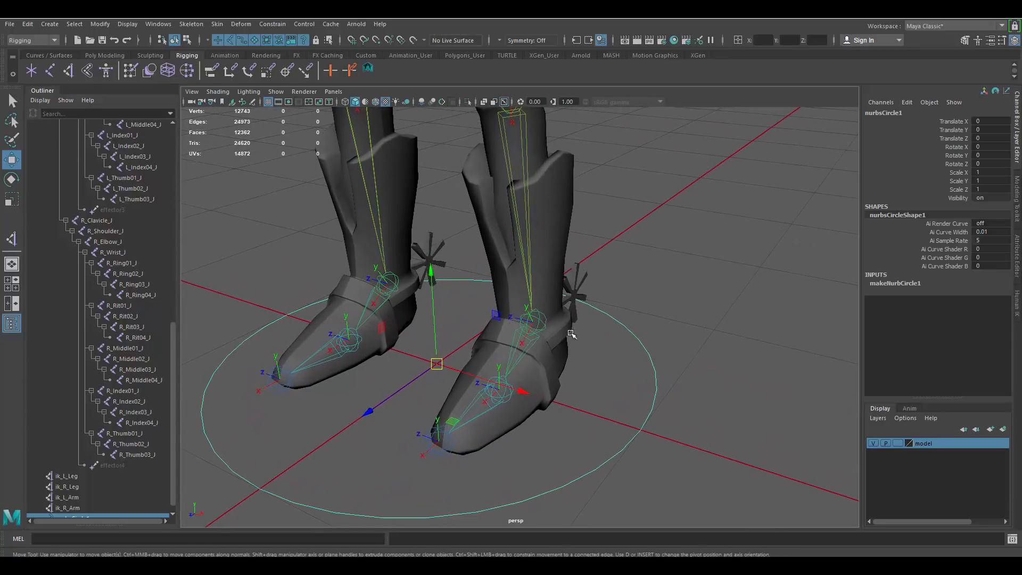
Step: Set the model layer's display type to reference and hide the layer
left_click(898, 443)
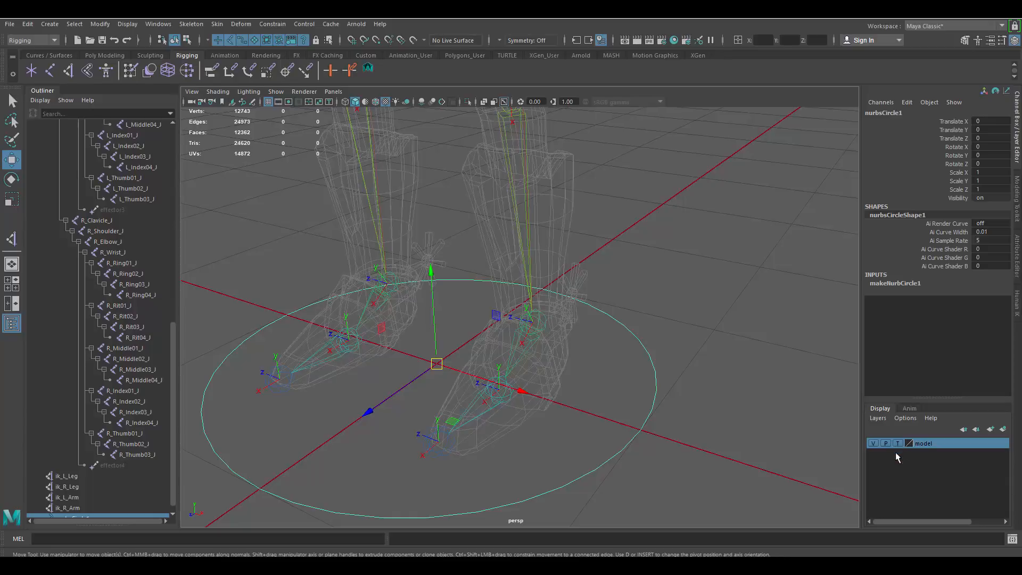
left_click(897, 443)
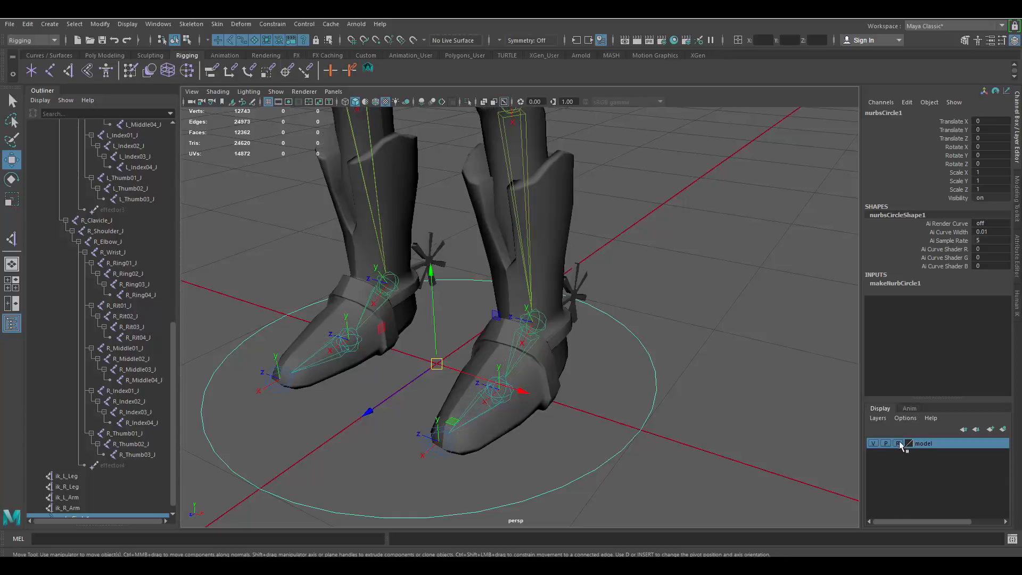
left_click(873, 443)
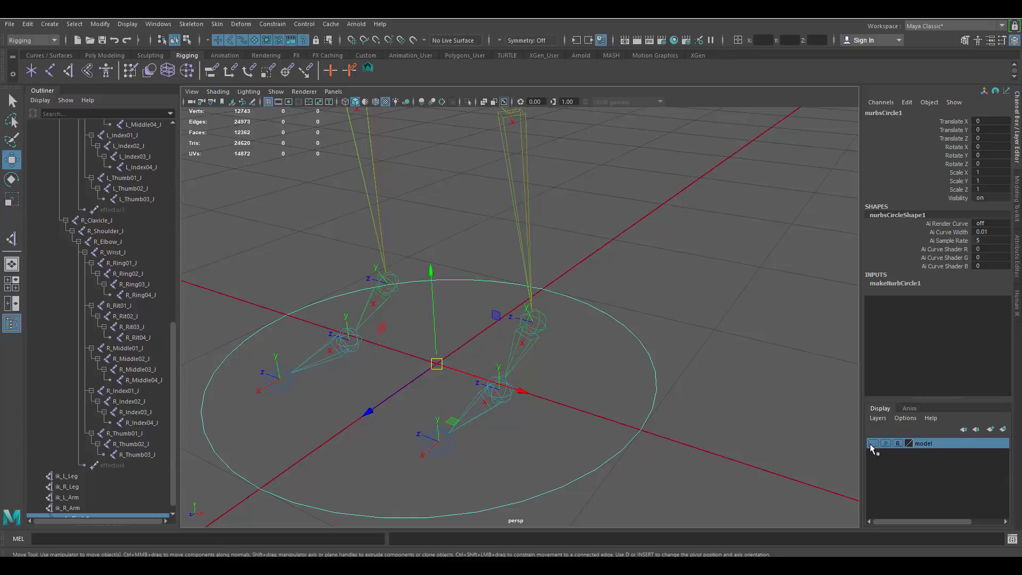
Step: Turn on snapping to points and move the NURBS circle onto the left ankle joint
mouse_move(524, 332)
left_mouse_down("alt")
mouse_move(550, 316)
mouse_move(535, 327)
left_mouse_up("alt")
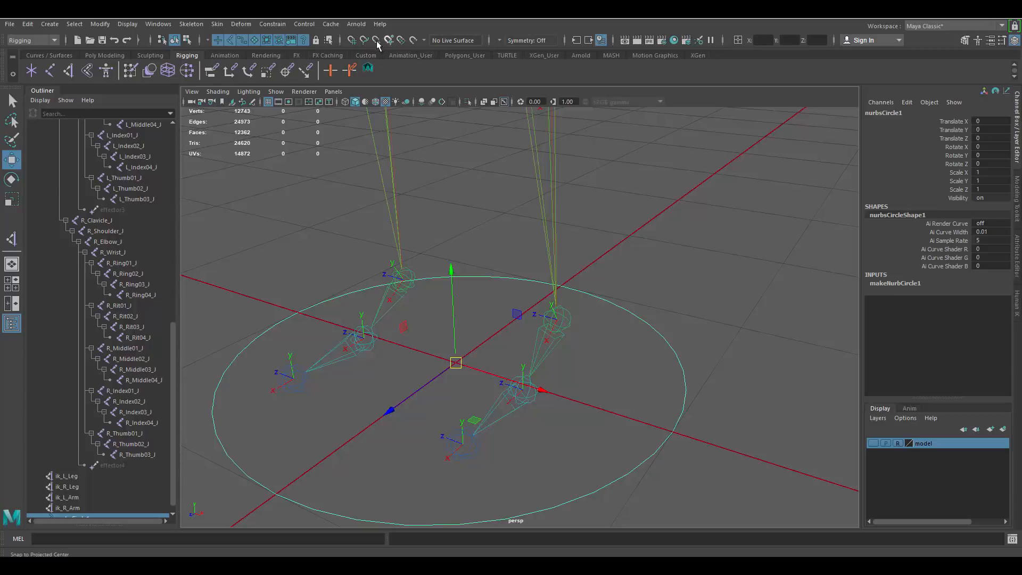
left_click_drag(627, 228, 612, 218, "alt")
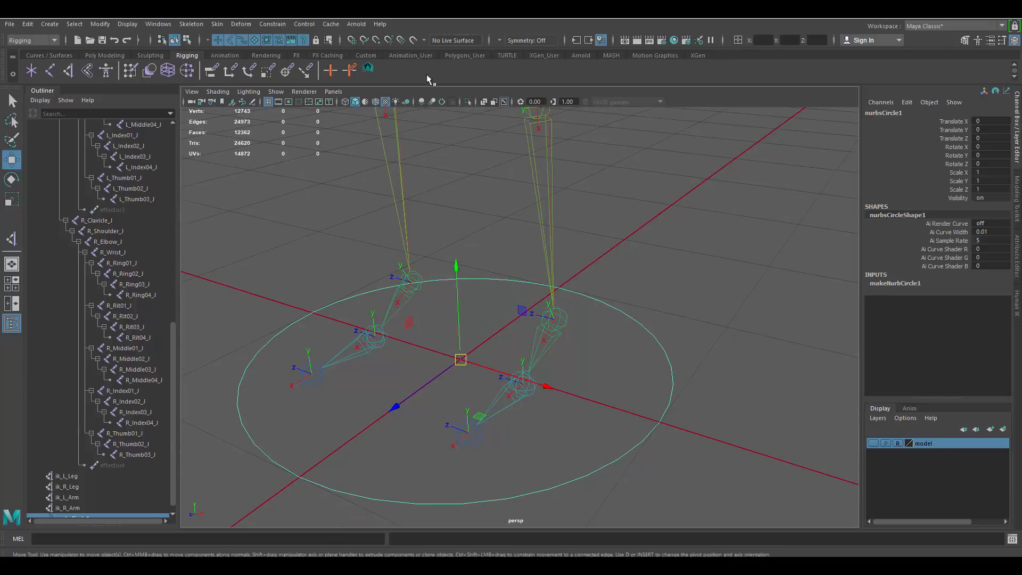
left_click(376, 40)
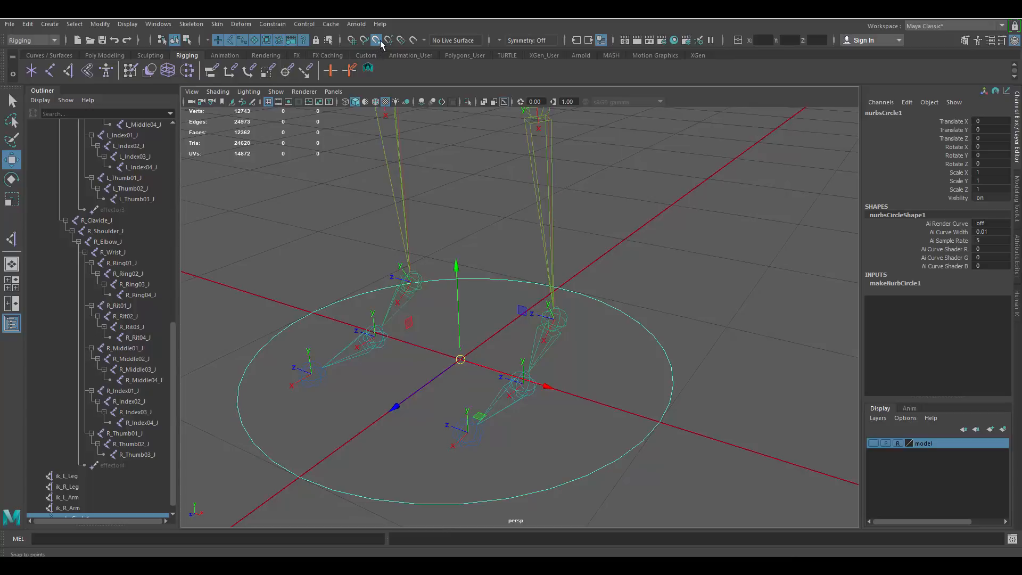
scroll(469, 361, "up", 2)
left_click_drag(450, 368, 530, 295)
middle_click_drag(530, 295, 413, 230, "alt")
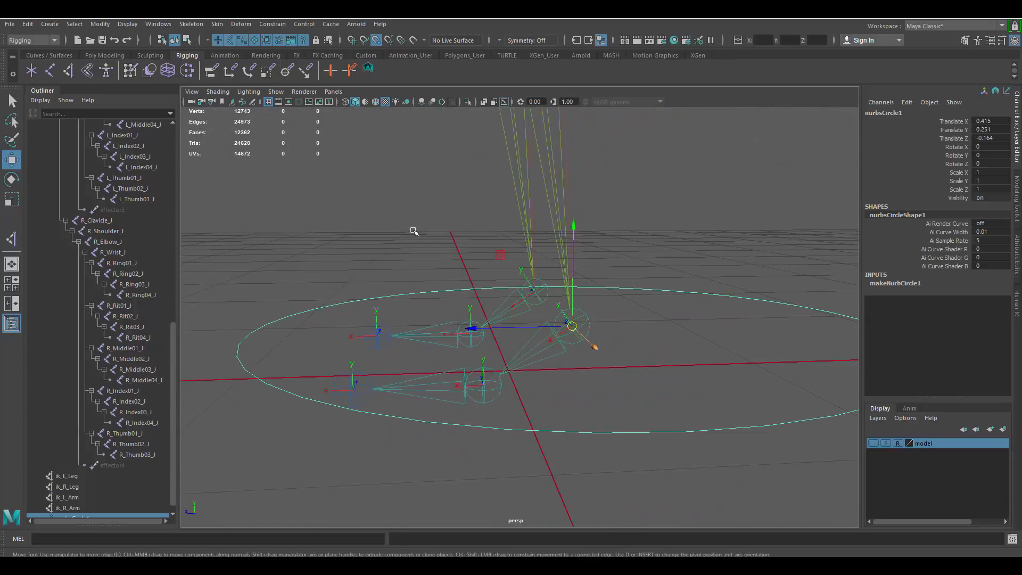
Step: Show the model layer and scale the circle around the left foot to about 0.357 in X and 0.712 in Y and Z
right_click_drag(649, 336, 803, 393, "alt")
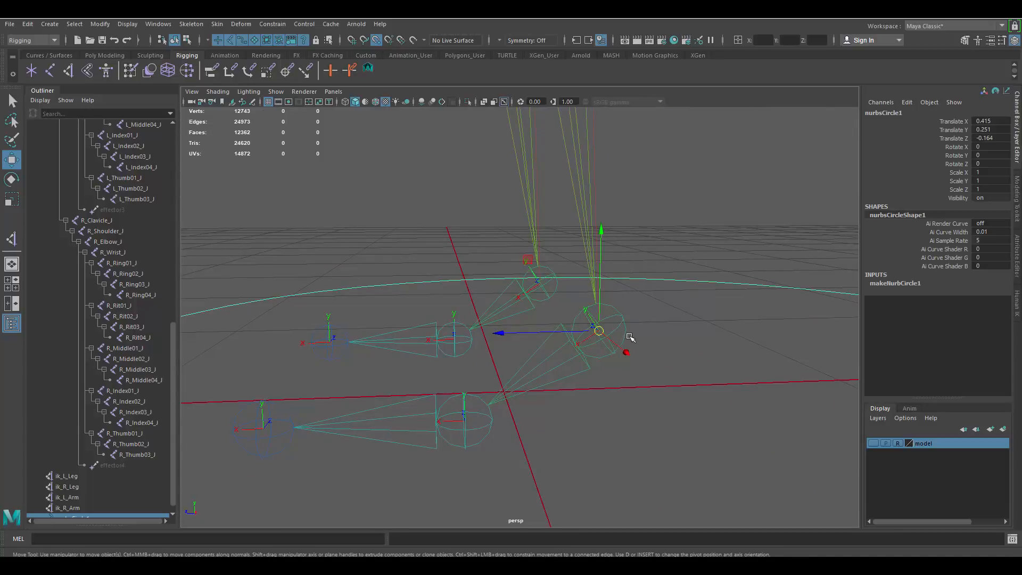
left_click_drag(627, 340, 578, 323, "alt")
left_click(873, 443)
key("r")
left_click_drag(646, 359, 667, 360, "alt")
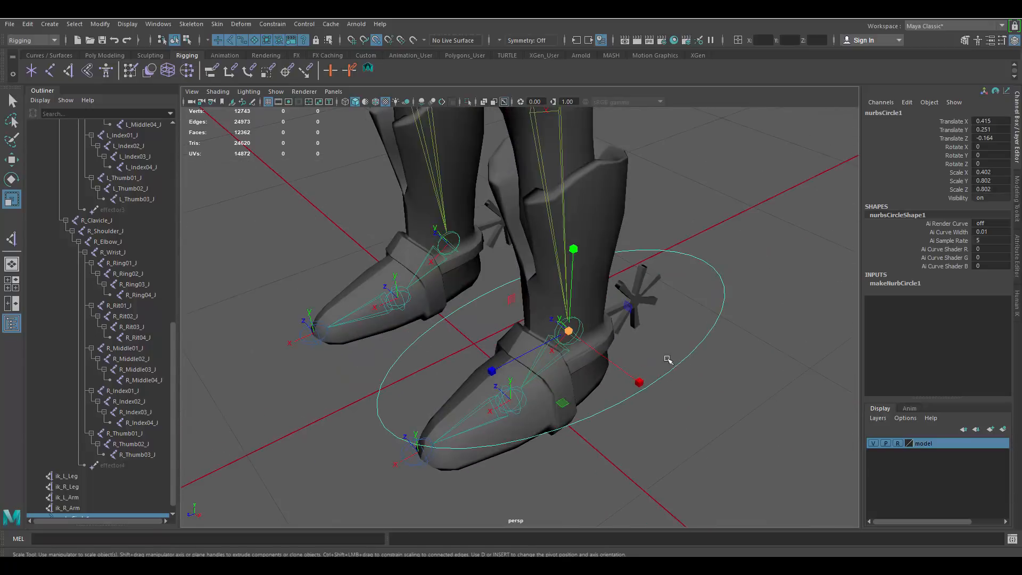
left_click_drag(564, 333, 534, 332)
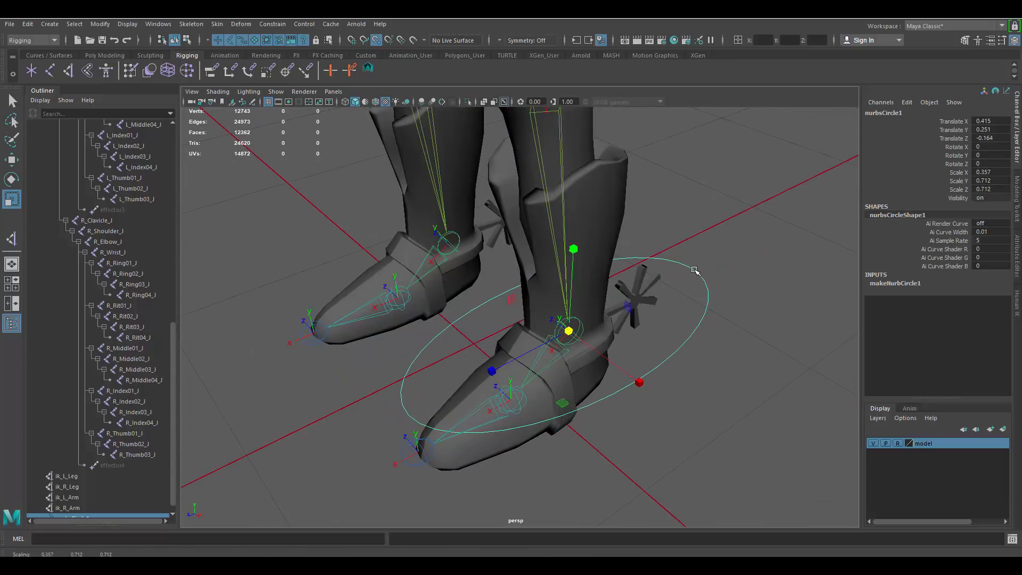
Step: Display the control vertices of the circle around the left foot, undoing the accidental selection of the toe joints
right_click(694, 272)
right_click_drag(694, 270, 620, 265)
left_click_drag(555, 356, 506, 346, "alt")
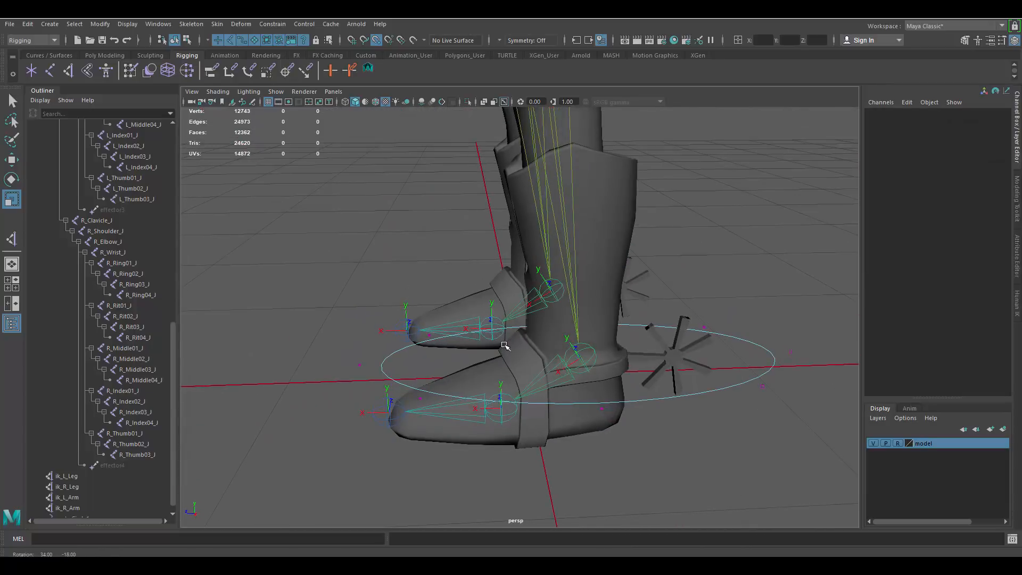
left_click_drag(337, 302, 461, 437)
key("ctrl+z")
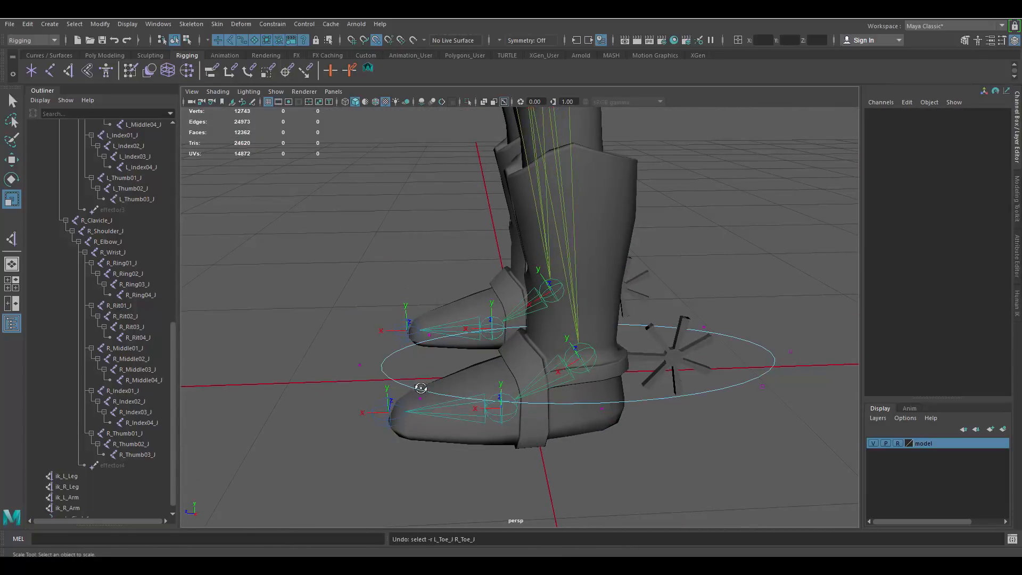
Step: Select the circle's front control vertices, turn off snapping to points, and lower them to the toe of the left boot
left_click_drag(380, 336, 319, 382, "alt")
left_click_drag(388, 301, 404, 317)
left_click_drag(459, 280, 483, 314, "shift")
left_click_drag(387, 359, 401, 377, "shift")
left_click_drag(375, 367, 406, 285, "alt")
key("w")
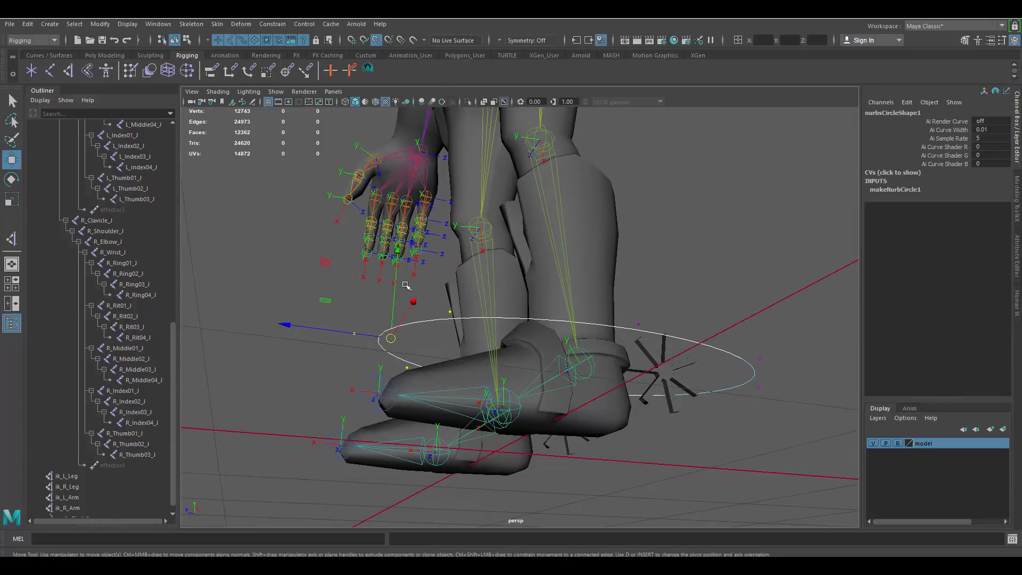
left_click_drag(443, 255, 693, 335, "alt")
key("ctrl+z")
left_click(376, 40)
Step: Pull the circle's rear control vertices in toward the spur and narrow its side vertices around the boot, finishing in object mode
left_click_drag(683, 274, 812, 422)
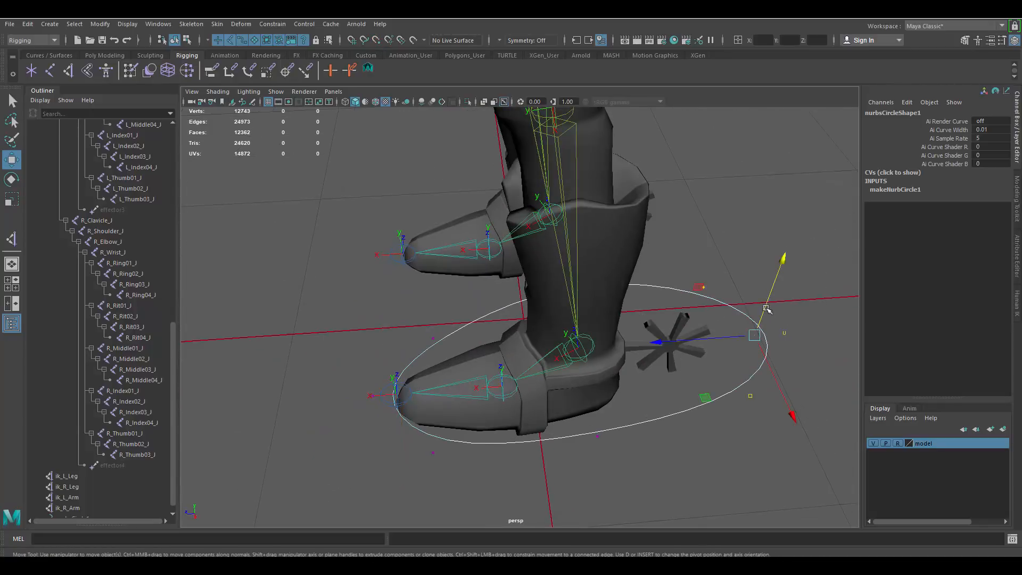
left_click_drag(676, 347, 753, 347)
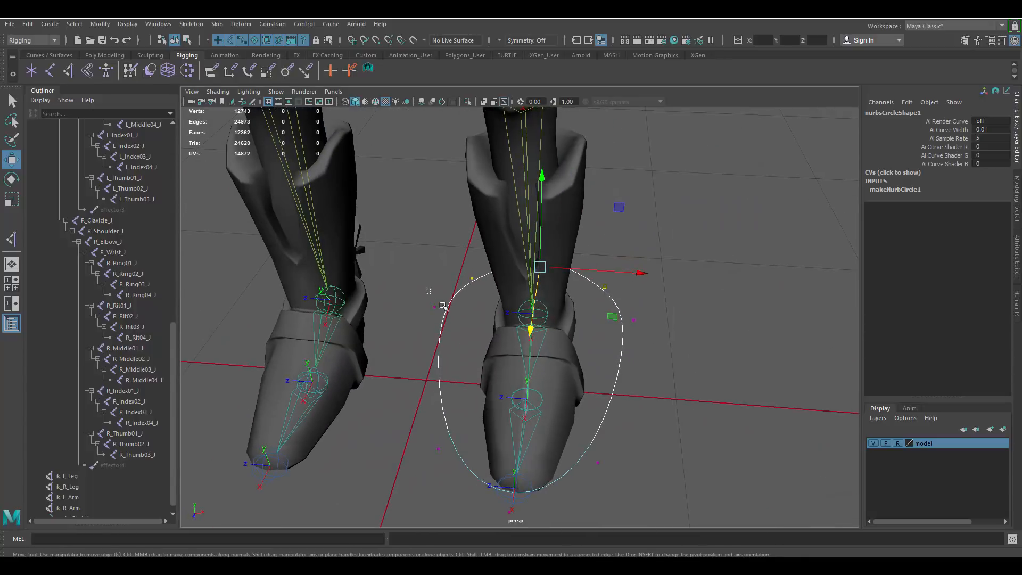
left_click_drag(655, 342, 561, 347, "shift")
key("r")
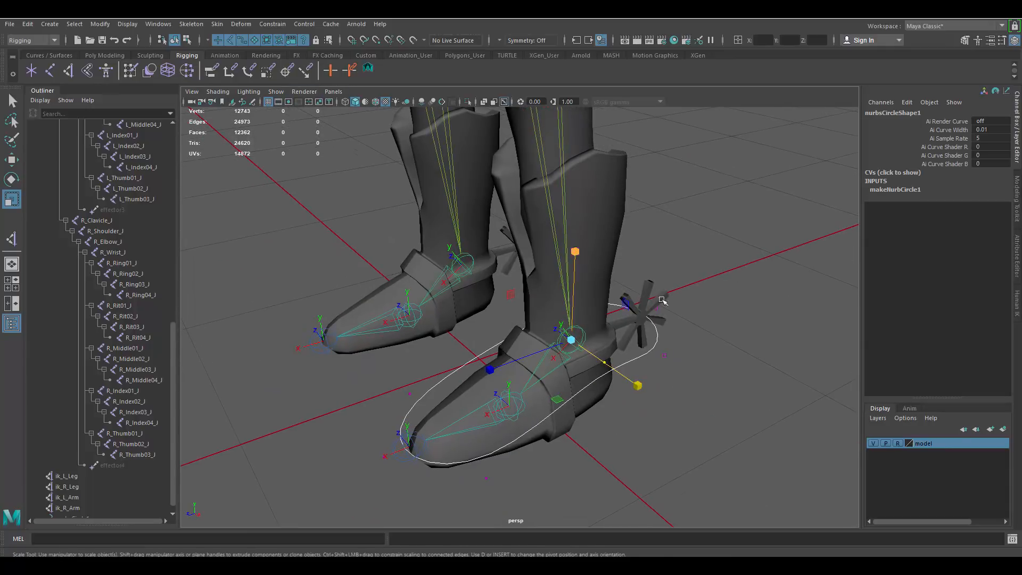
key("w")
left_click(661, 344)
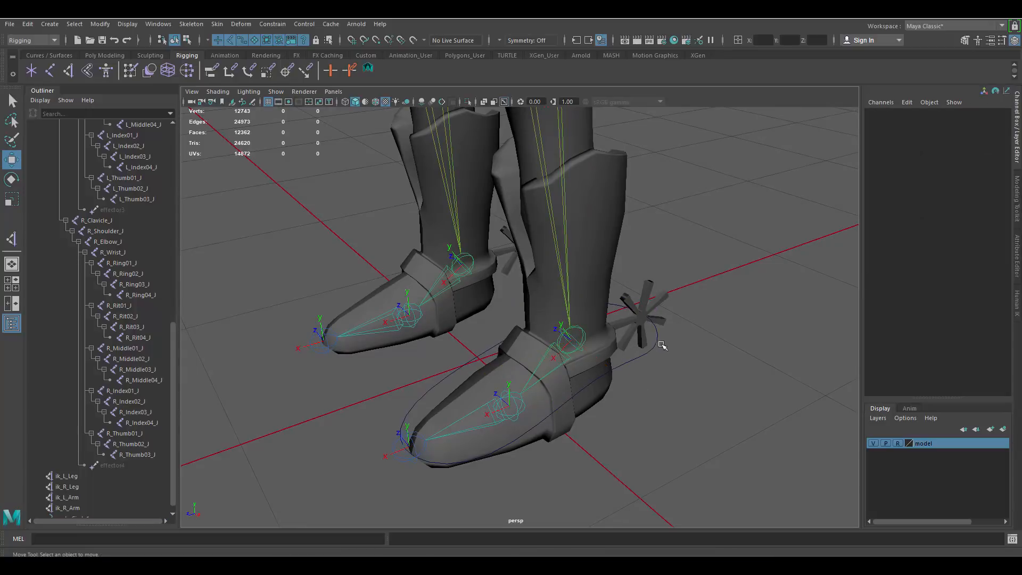
left_click(656, 345)
left_click_drag(657, 346, 691, 312, "alt")
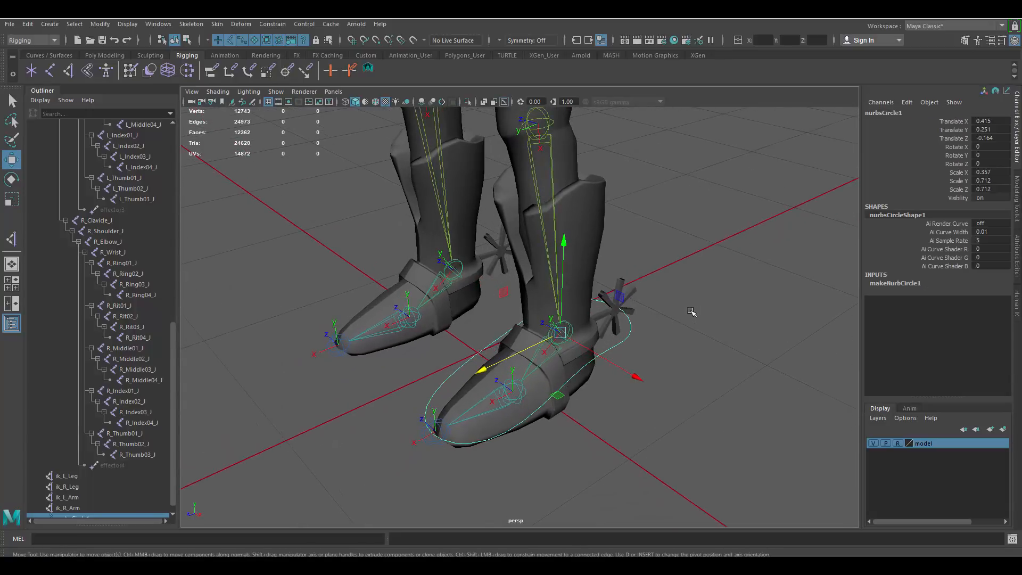
Step: Rename the left foot circle L_Foot_CTRL, reusing the name copied from the L_Foot_J joint
double_click(914, 113)
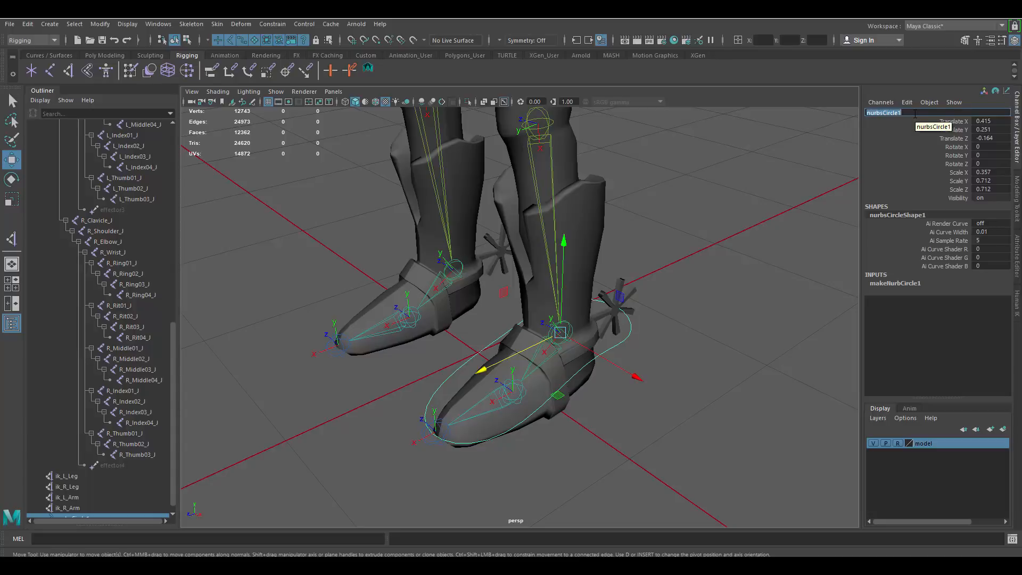
scroll(618, 256, "up", 3)
left_click(584, 326)
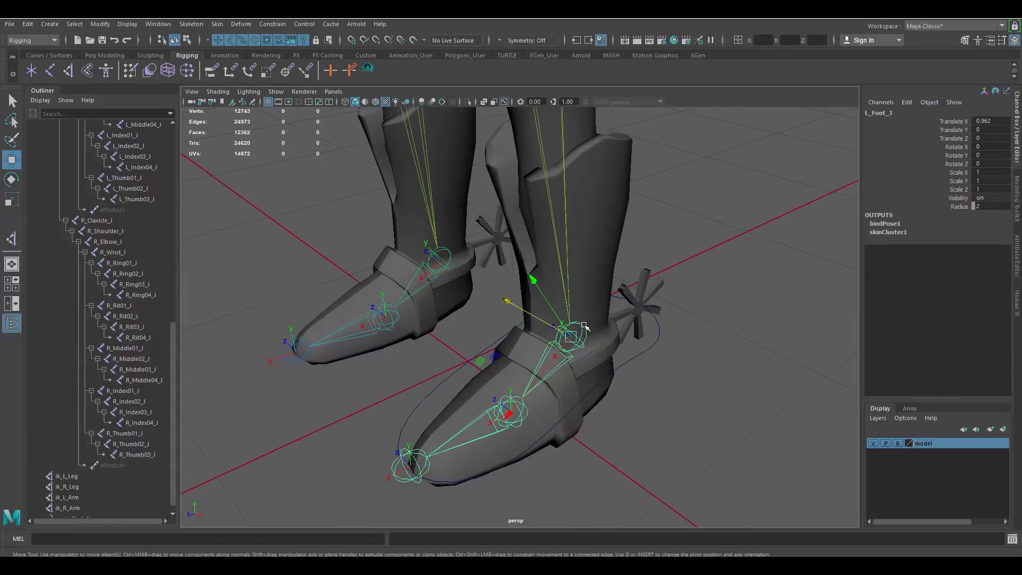
double_click(888, 113)
key("ctrl+c")
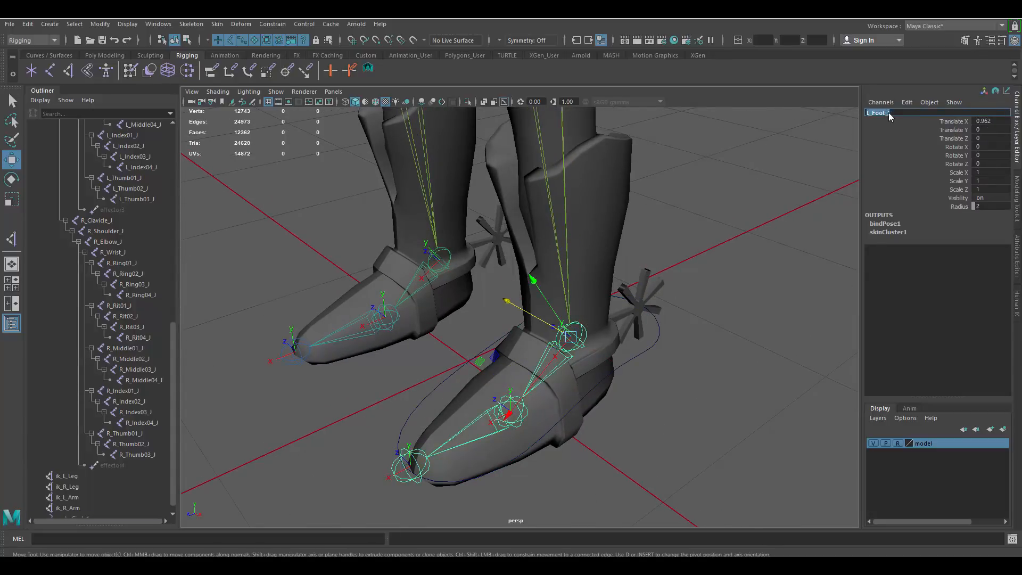
left_click(653, 351)
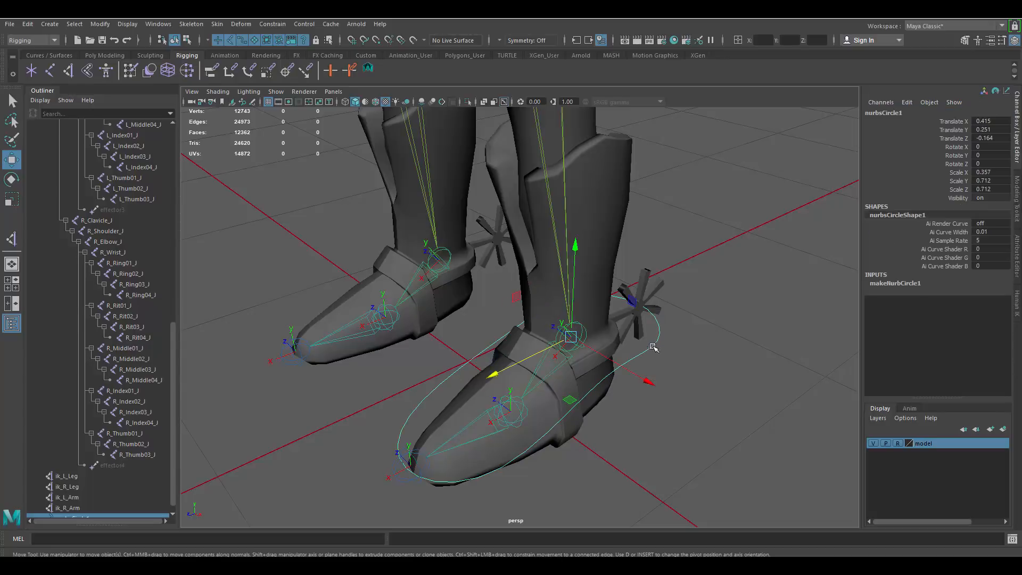
double_click(885, 114)
key("ctrl+v")
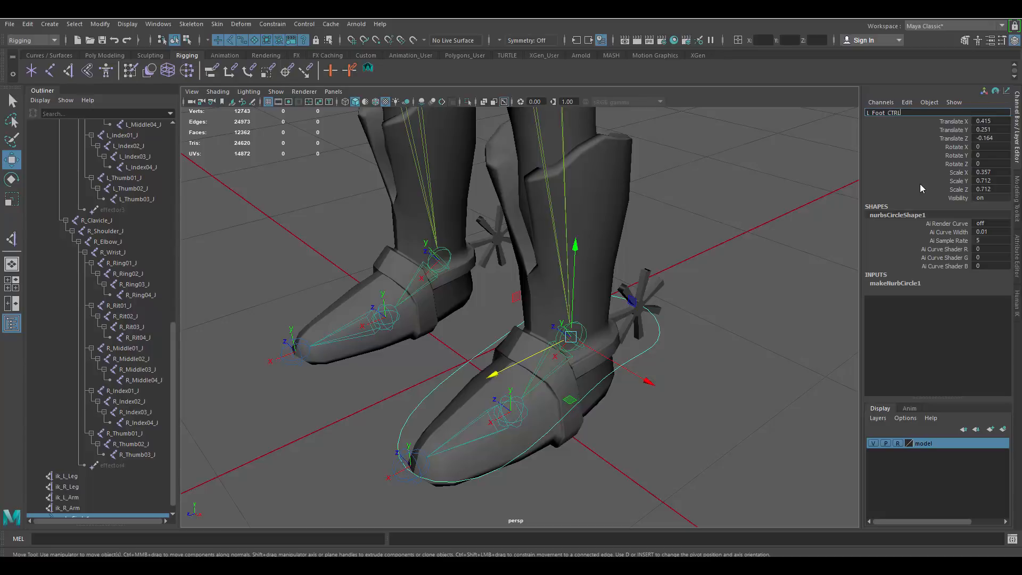
key("Return")
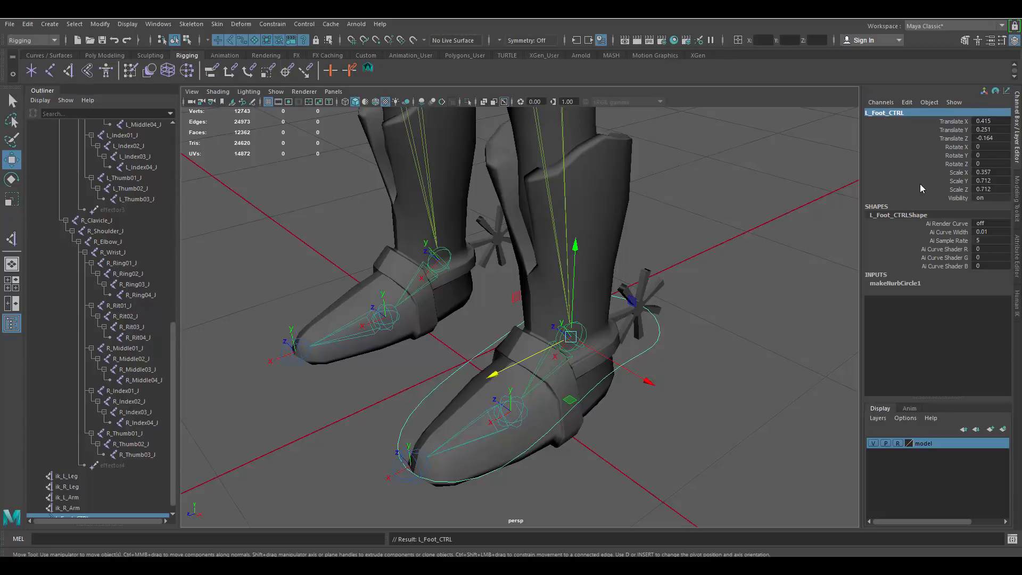
Step: Duplicate L_Foot_CTRL and snap the copy along X onto the right ankle joint, hiding the model layer during the move
left_click_drag(581, 318, 601, 291, "alt")
key("ctrl+d")
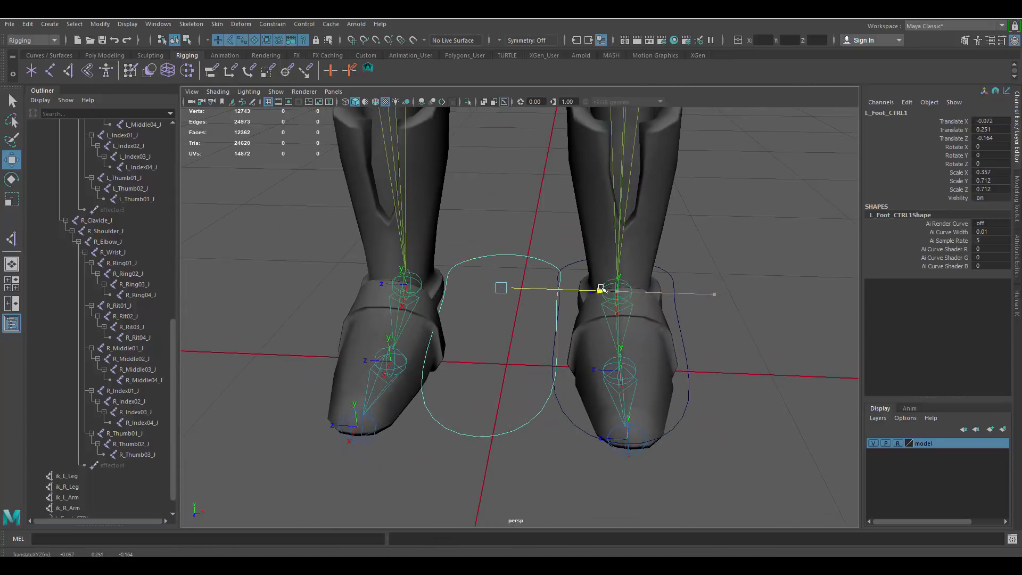
left_click(872, 444)
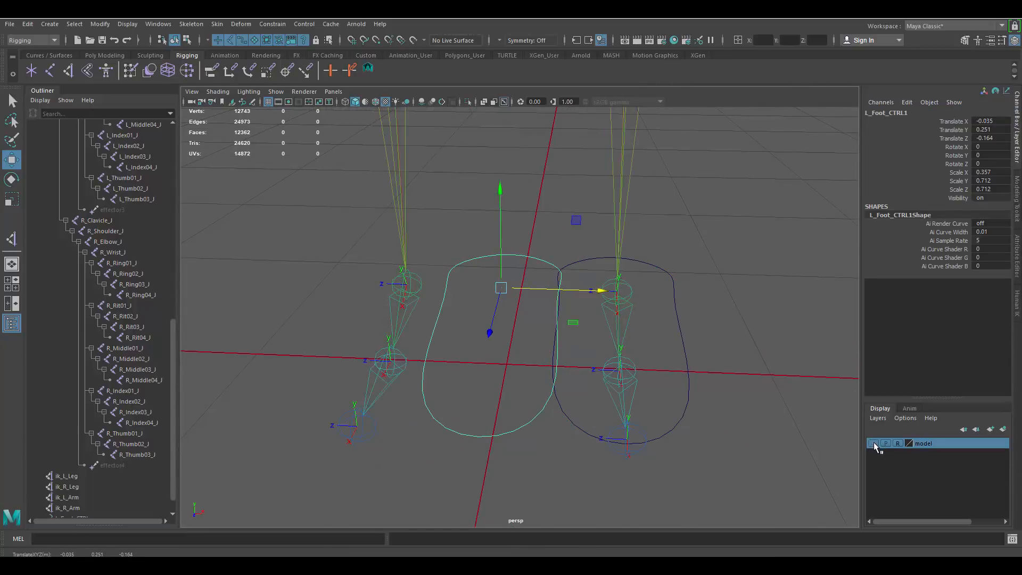
left_click(377, 41)
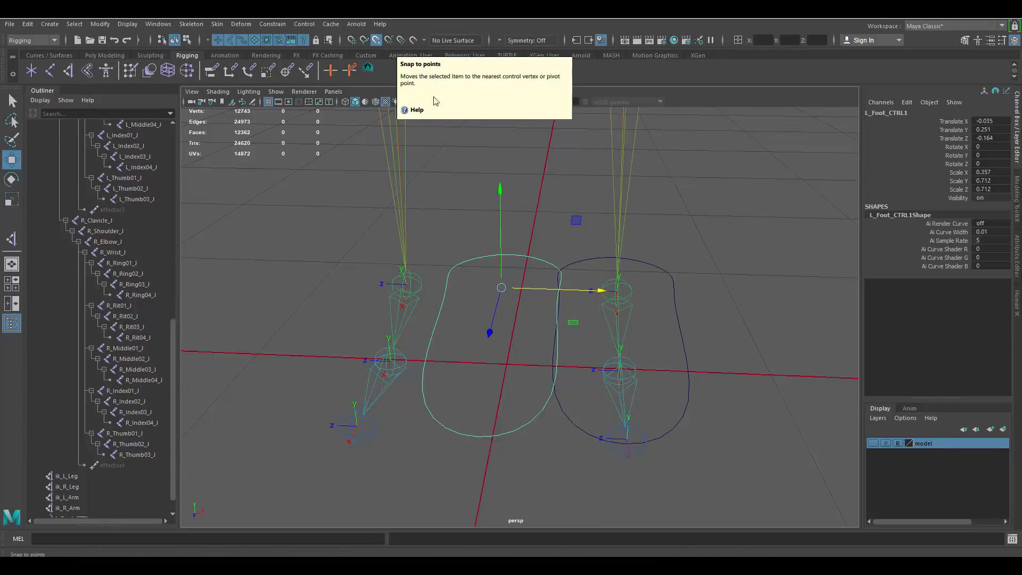
left_click_drag(601, 290, 530, 282)
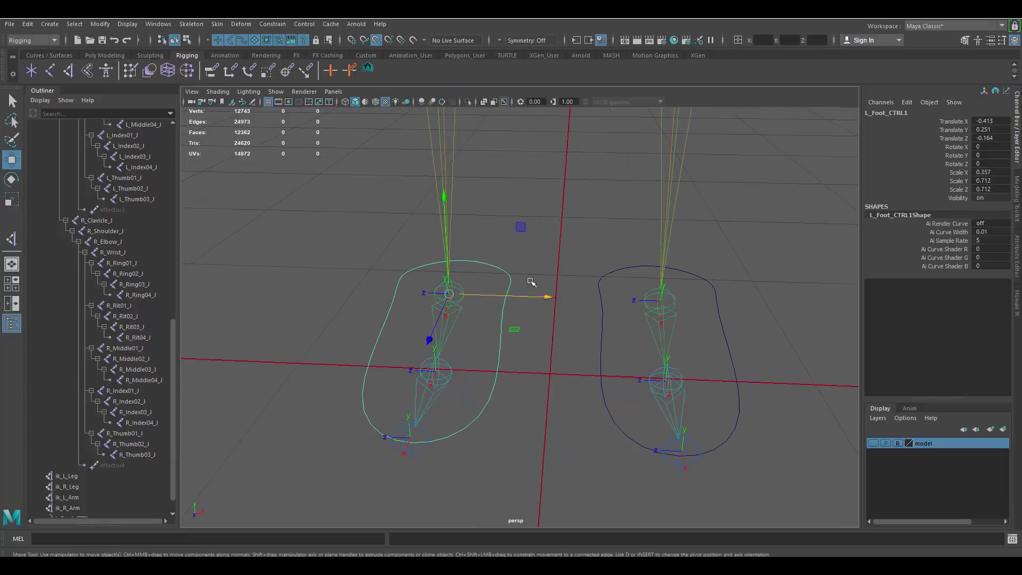
left_click(376, 41)
left_click(873, 443)
Step: Rename the duplicated circle around the right foot R_Foot_CTRL
mouse_move(585, 319)
left_mouse_down("alt")
mouse_move(596, 322)
mouse_move(580, 319)
left_mouse_up("alt")
right_click_drag(580, 319, 486, 253, "alt")
middle_click_drag(486, 254, 534, 313, "alt")
mouse_move(557, 316)
left_mouse_down("alt")
mouse_move(586, 308)
mouse_move(559, 298)
left_mouse_up("alt")
right_click_drag(692, 266, 830, 227, "alt")
left_click(870, 113)
left_click(870, 113)
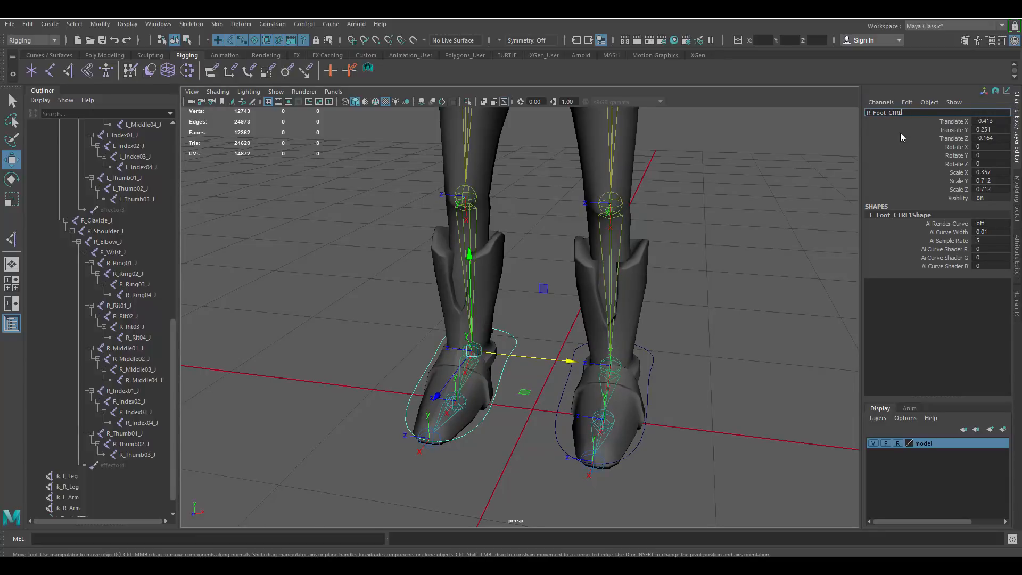
type("R_Foot_CTRL")
key("Return")
Step: Select the L_Foot_CTRL circle and freeze its transformations
right_click_drag(673, 250, 715, 337, "alt")
left_click(734, 363)
left_click_drag(733, 360, 710, 367, "alt")
left_click(698, 373)
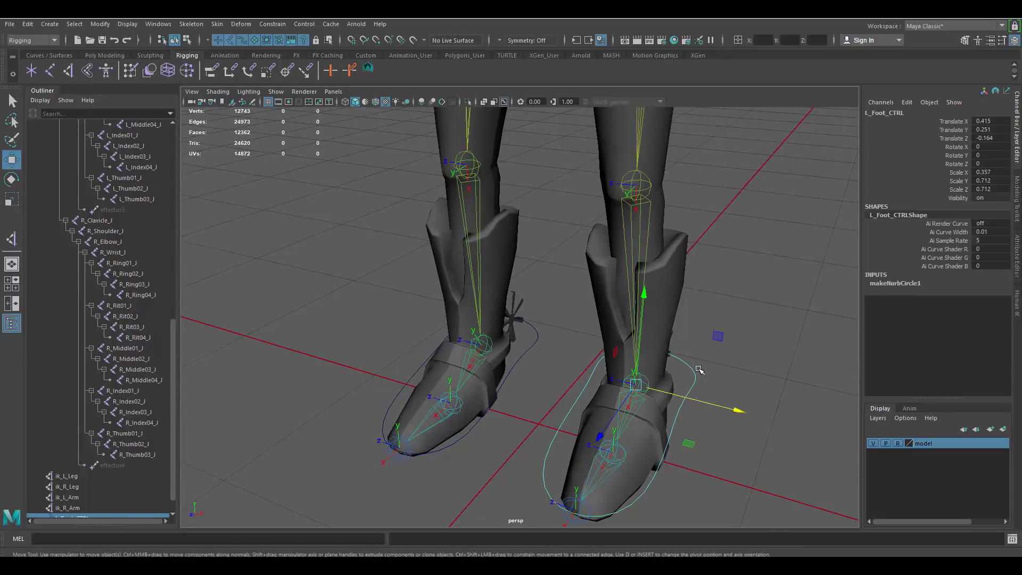
scroll(698, 282, "up", 3)
middle_click_drag(717, 323, 595, 232, "alt")
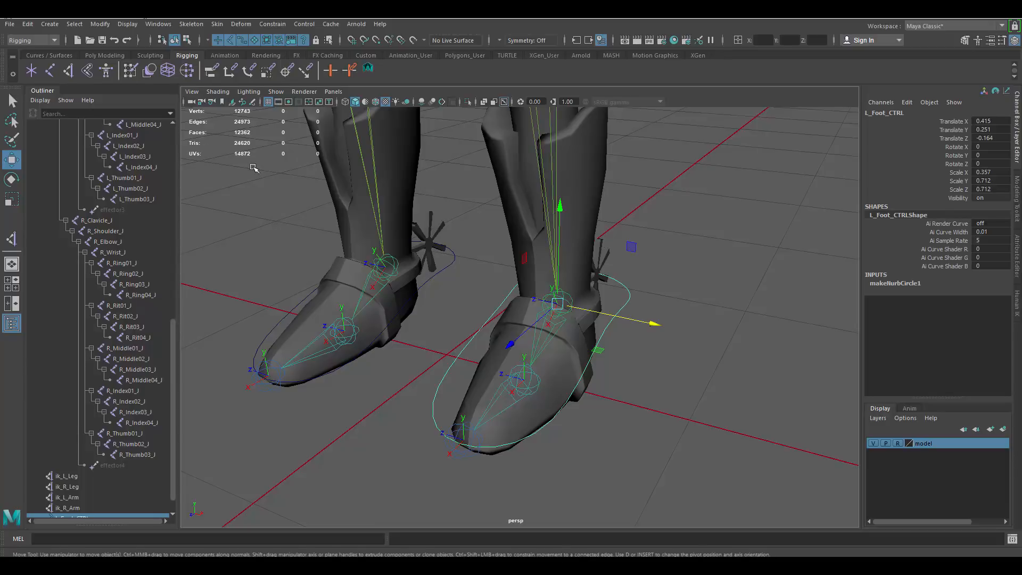
left_click(100, 24)
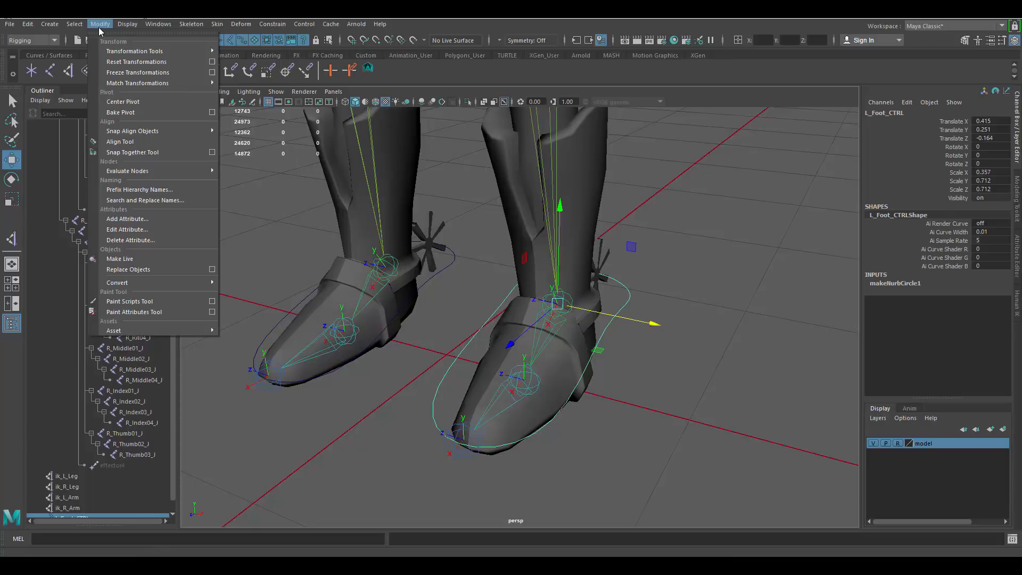
left_click(139, 73)
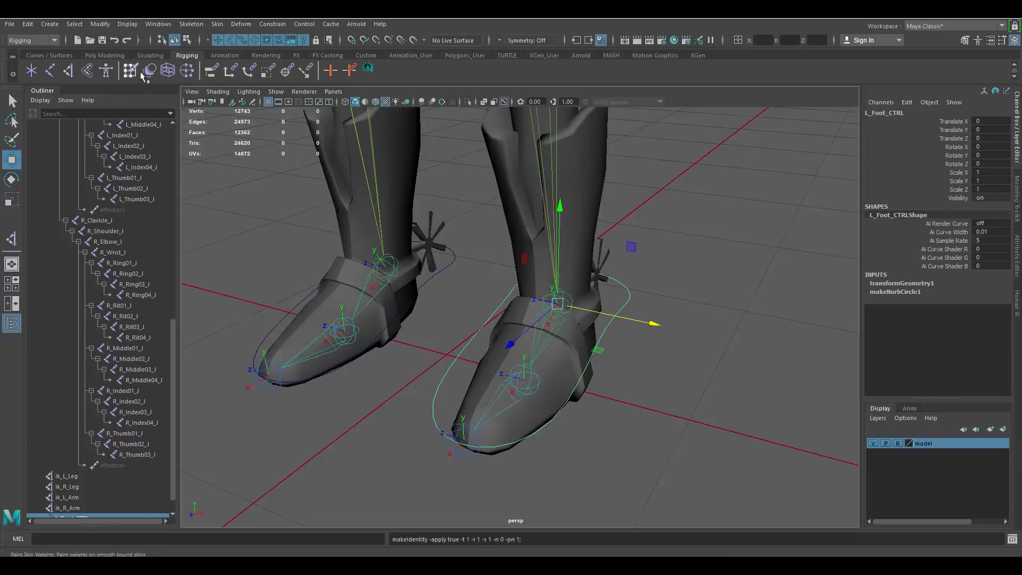
Step: Freeze the transformations of the R_Foot_CTRL circle and clear the selection
left_click(450, 269)
left_click(100, 24)
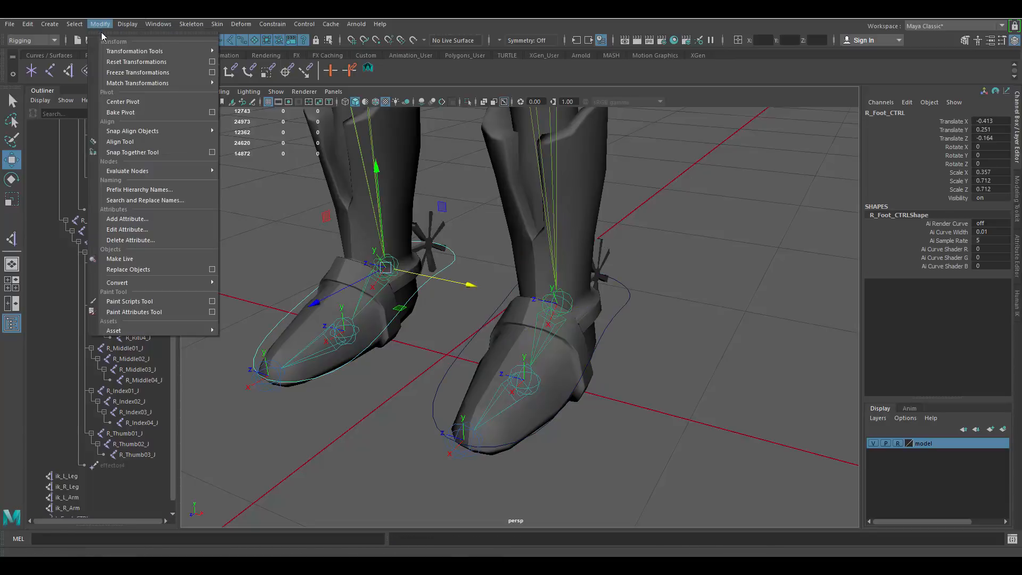
left_click(150, 76)
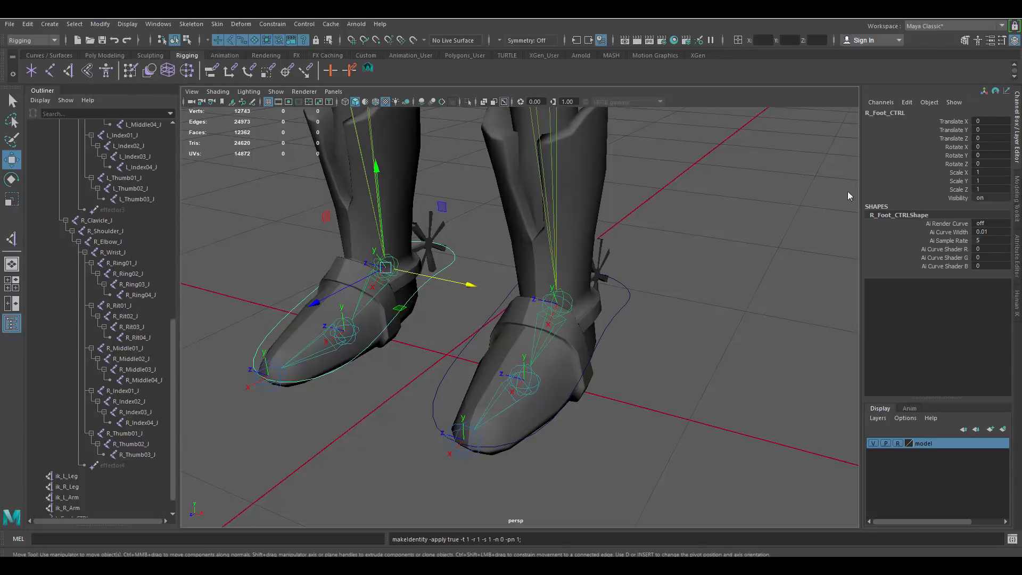
left_click(707, 305)
Step: Select the L_Foot_CTRL curve and add the ik_L_Leg handle to the selection
left_click_drag(684, 312, 589, 293, "alt")
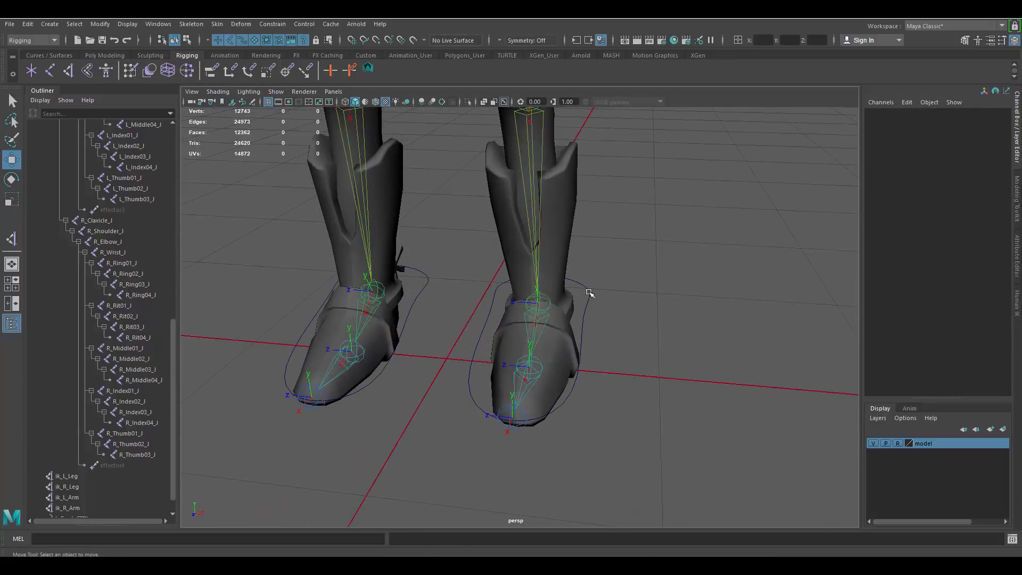
left_click(589, 293)
left_click_drag(666, 253, 392, 308, "alt")
scroll(129, 415, "down", 1)
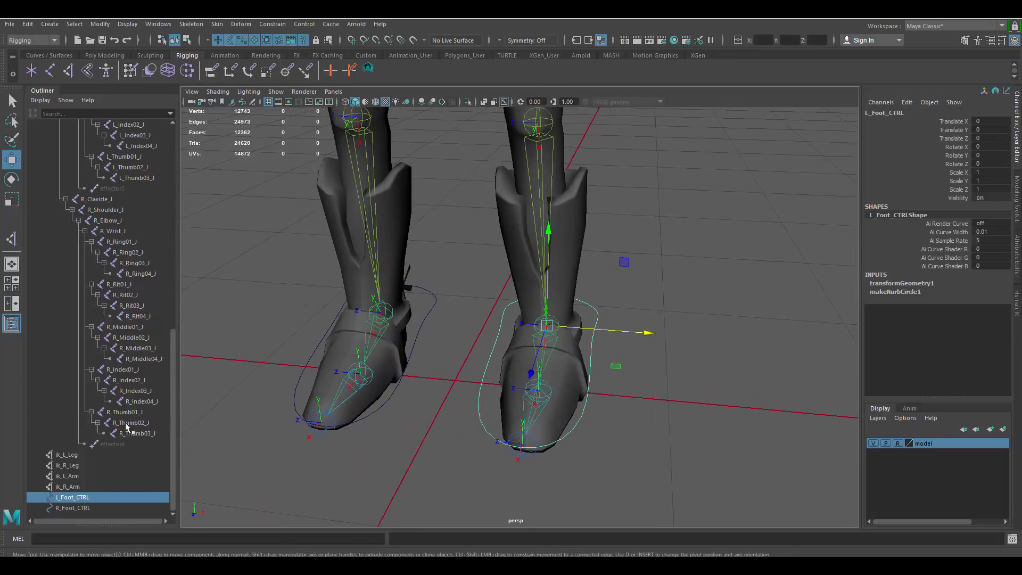
left_click_drag(558, 347, 600, 370, "alt")
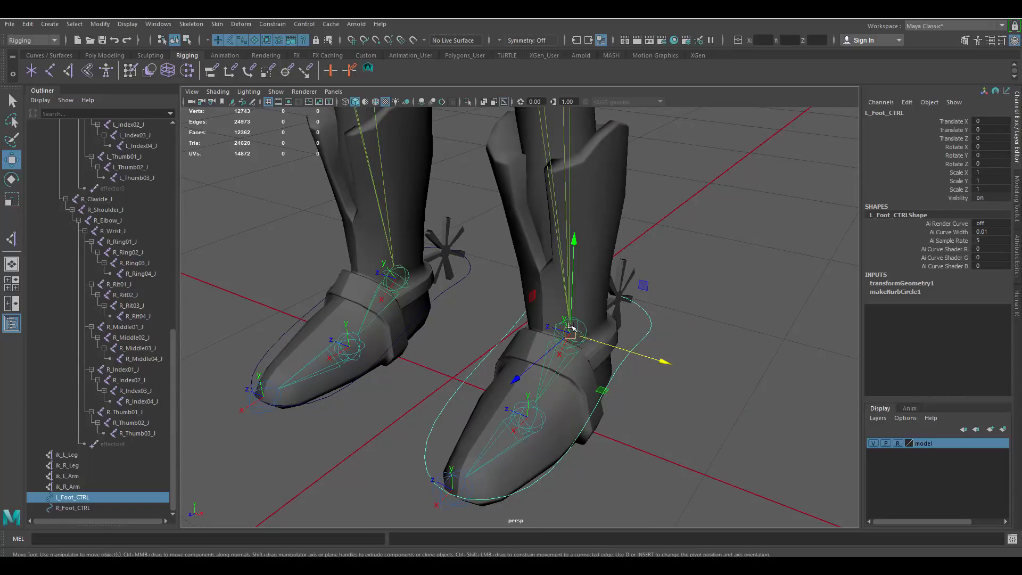
left_click(77, 467)
left_click(76, 457)
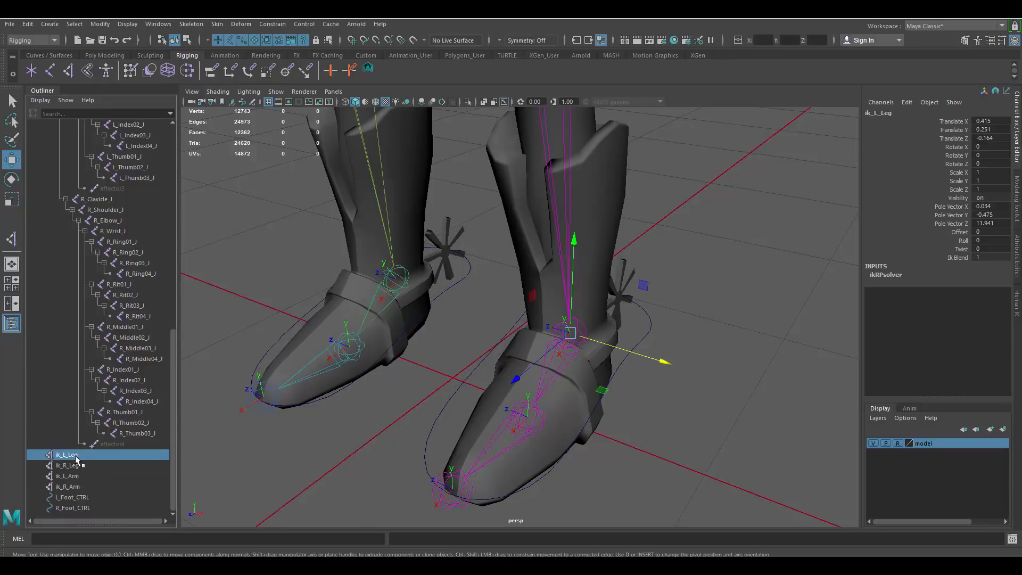
left_click(84, 498)
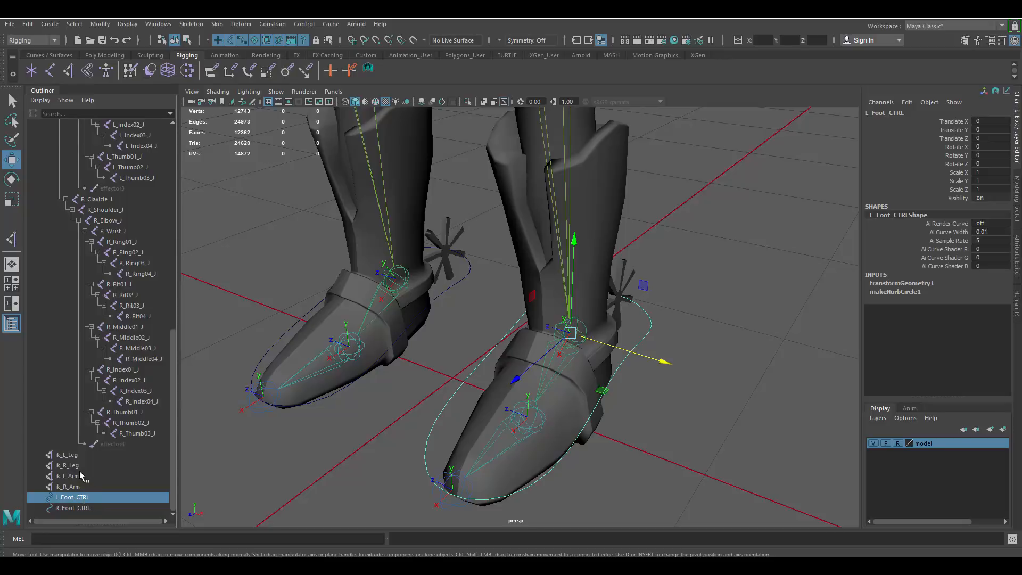
left_click(73, 456, "ctrl")
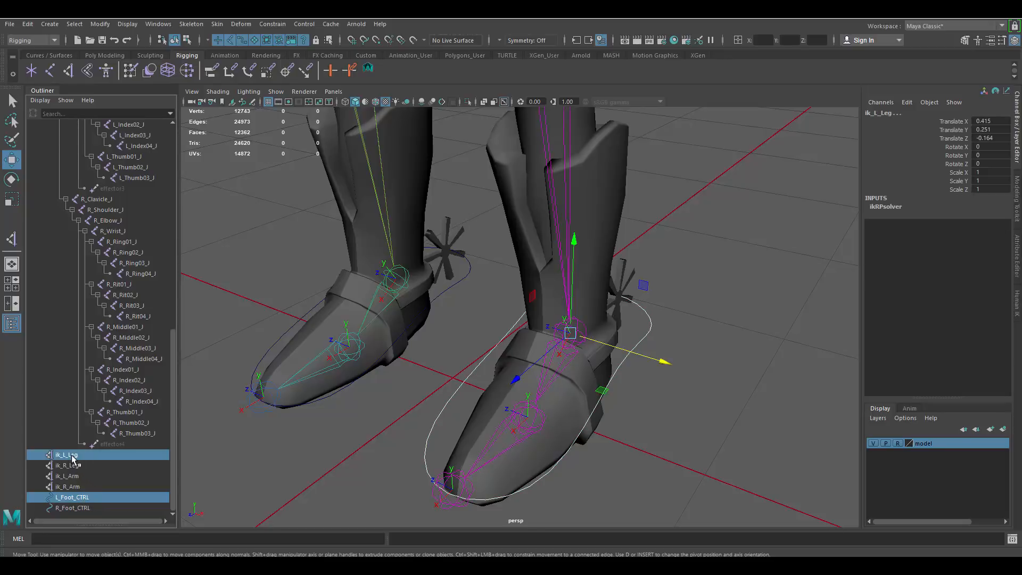
Step: Reselect the L_Foot_CTRL curve and add the ik_L_Leg handle to the selection as the object that follows it
left_click(69, 456)
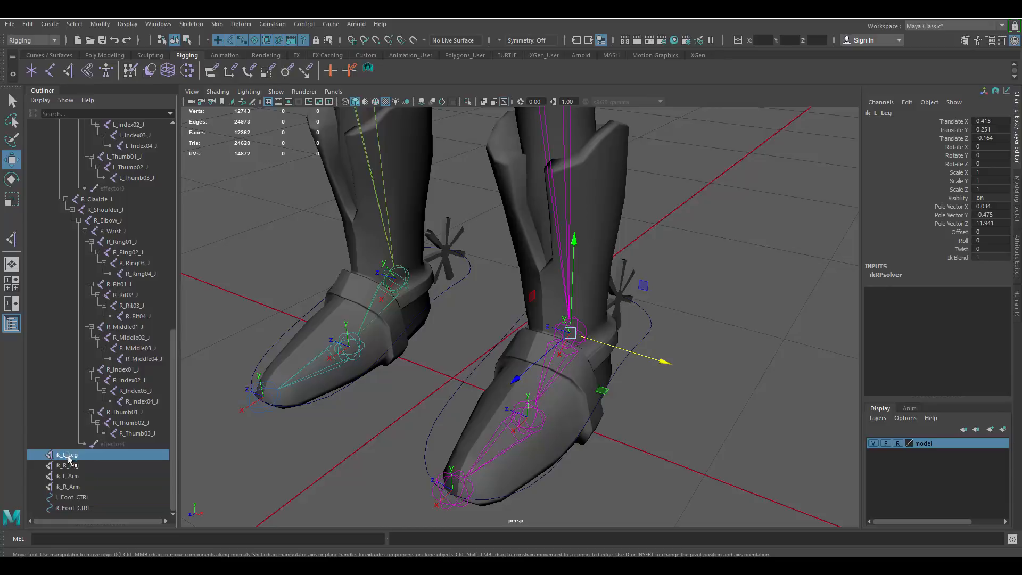
left_click(88, 500)
left_click(88, 507)
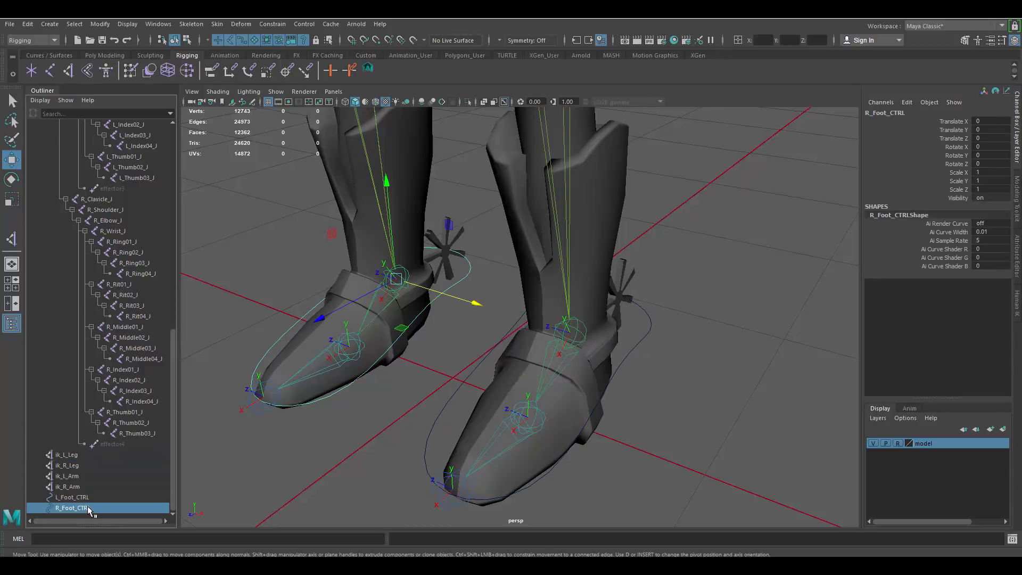
left_click(68, 457)
left_click(82, 497)
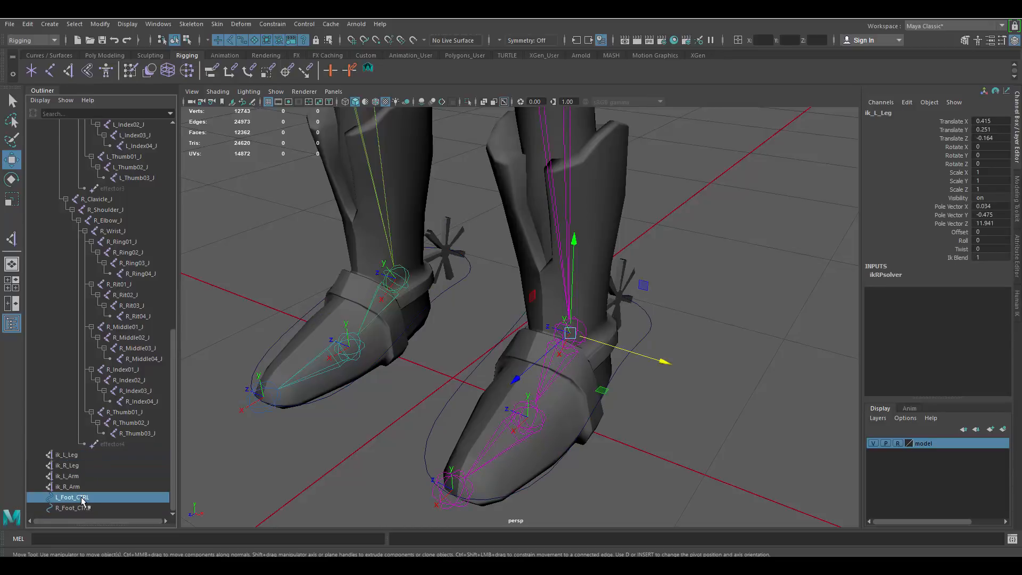
left_click(85, 490)
left_click(81, 497)
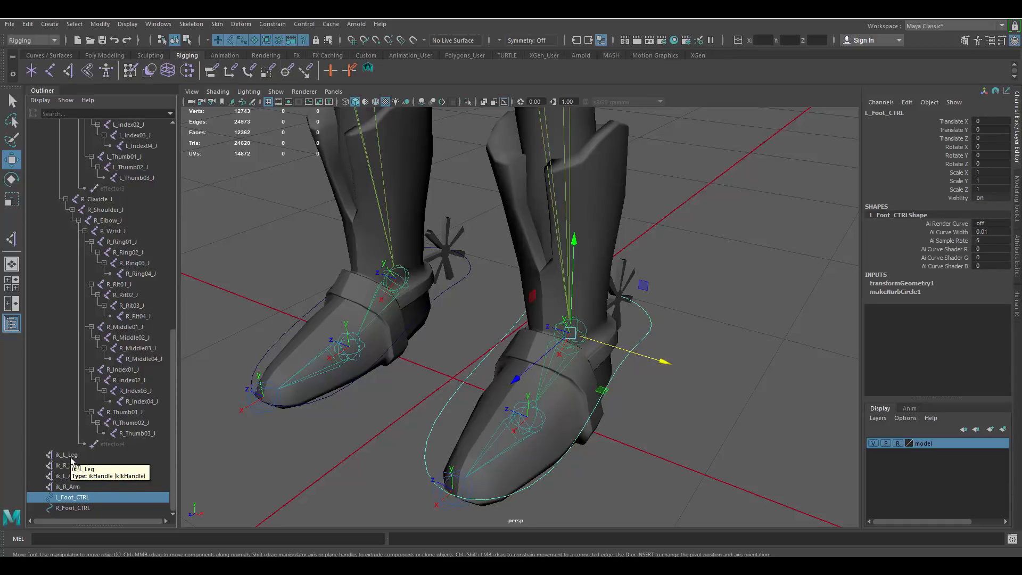
left_click(71, 455, "ctrl")
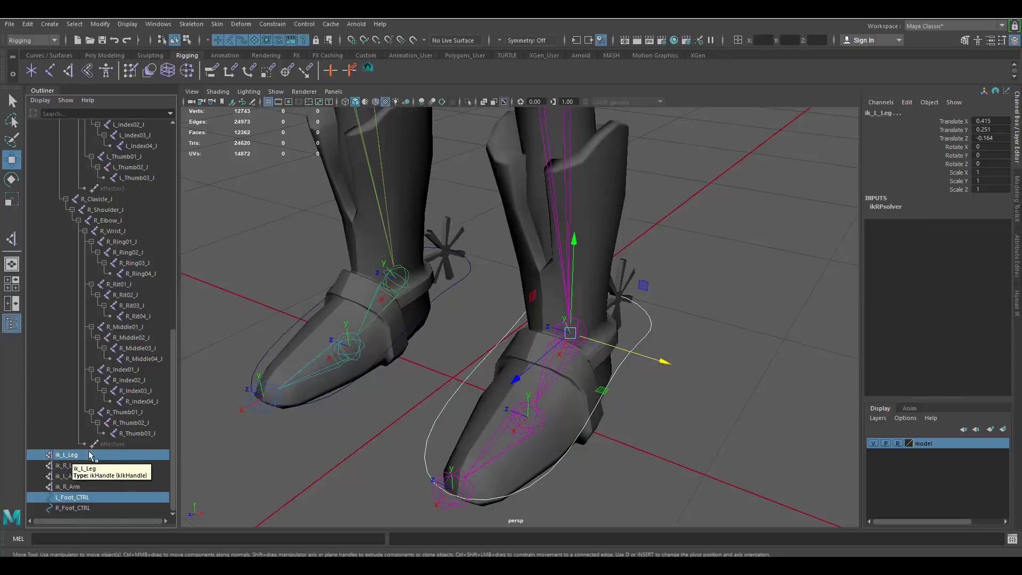
Step: Point-constrain and orient-constrain the ik_L_Leg handle to L_Foot_CTRL, and clear the selection
right_click_drag(718, 290, 655, 315, "alt")
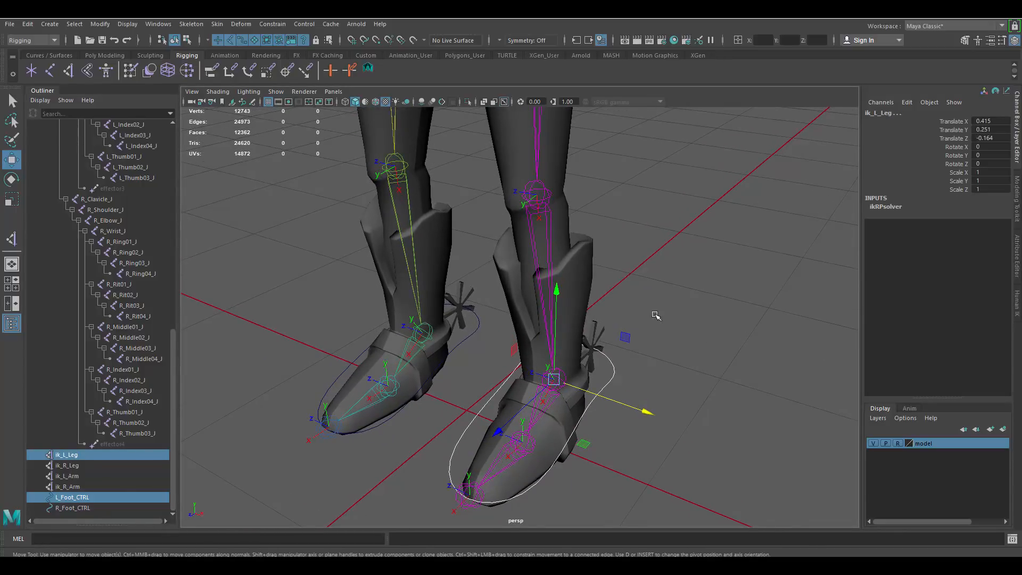
left_click(272, 24)
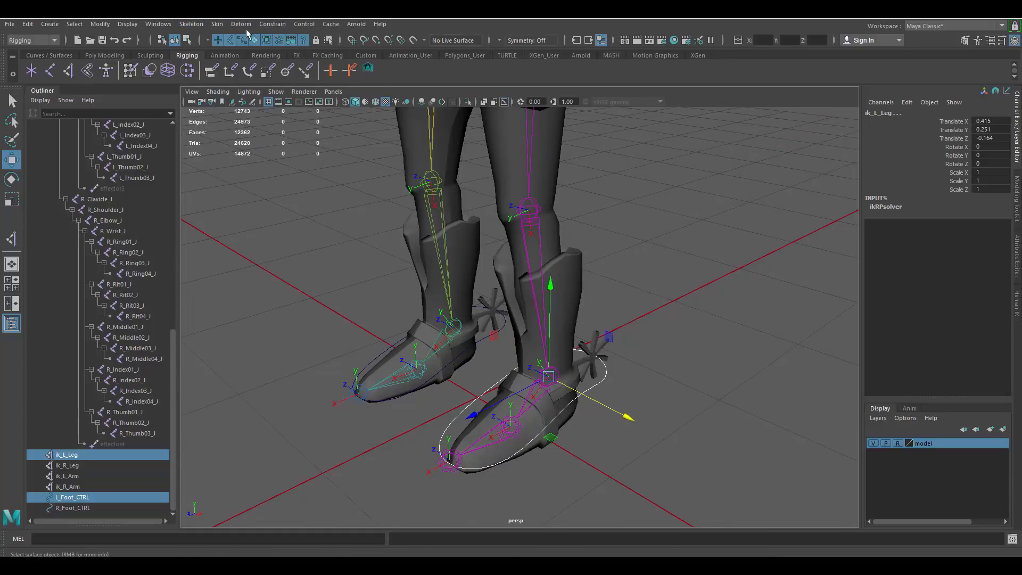
left_click(281, 24)
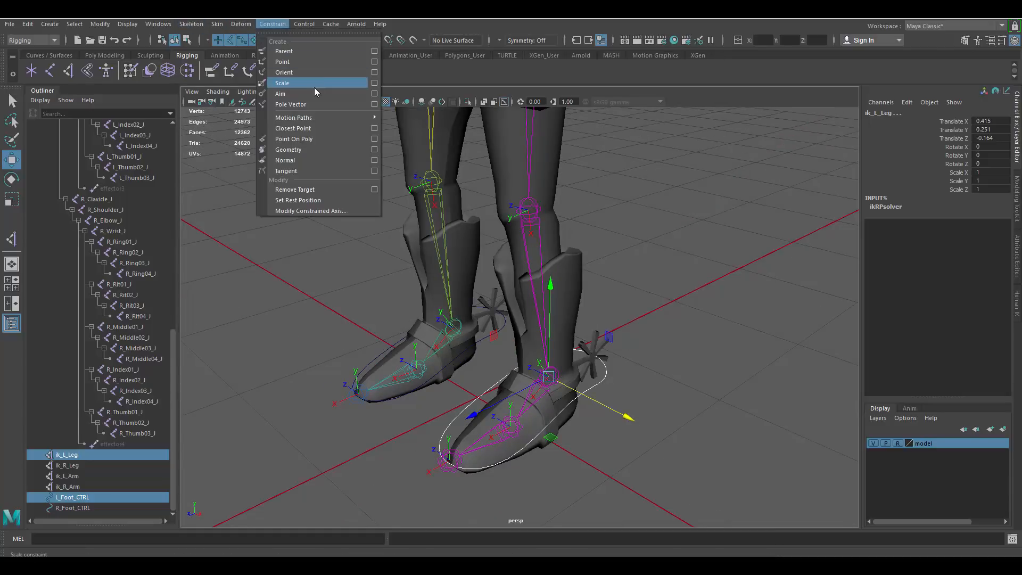
left_click(305, 60)
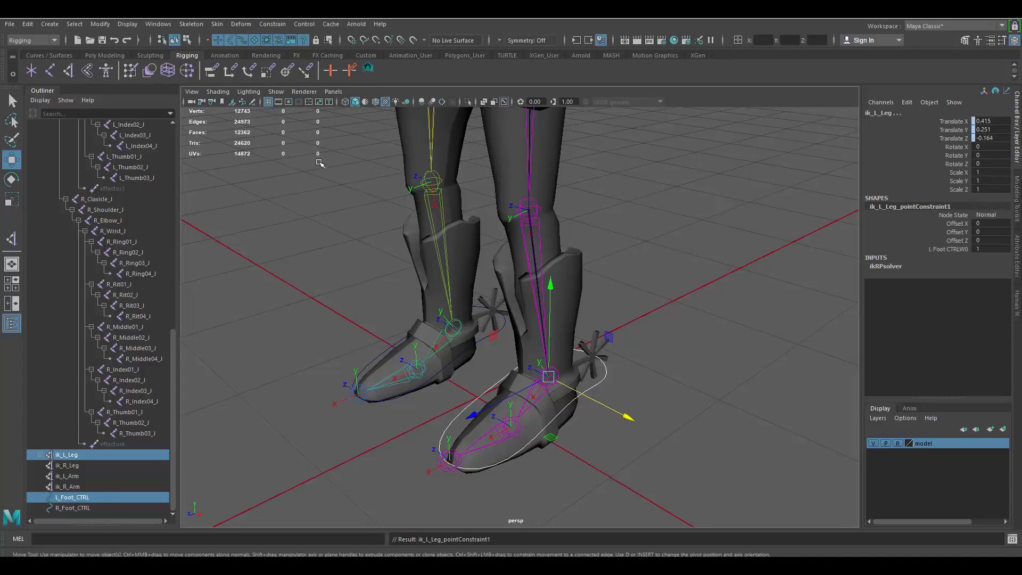
left_click(269, 24)
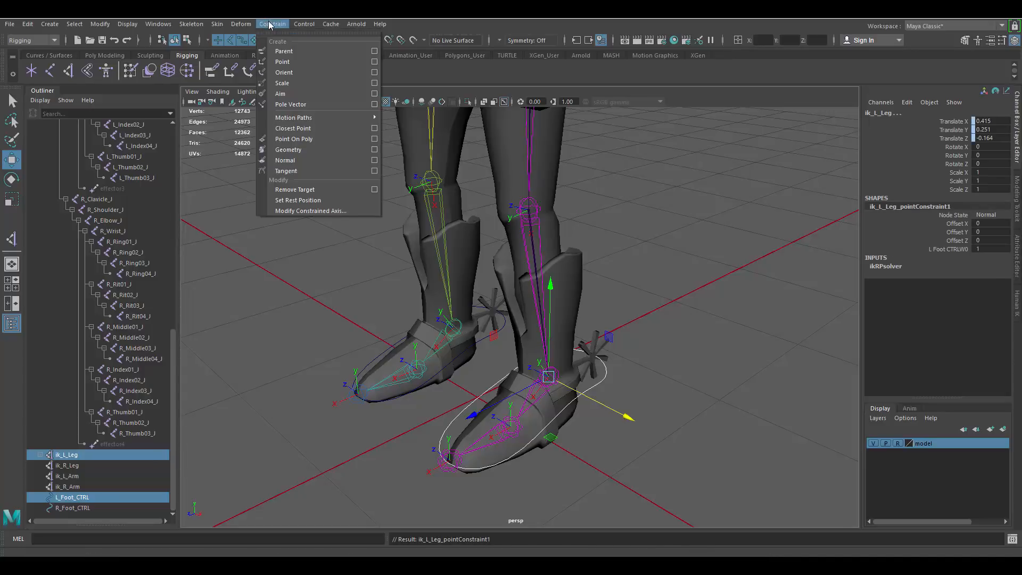
left_click(296, 71)
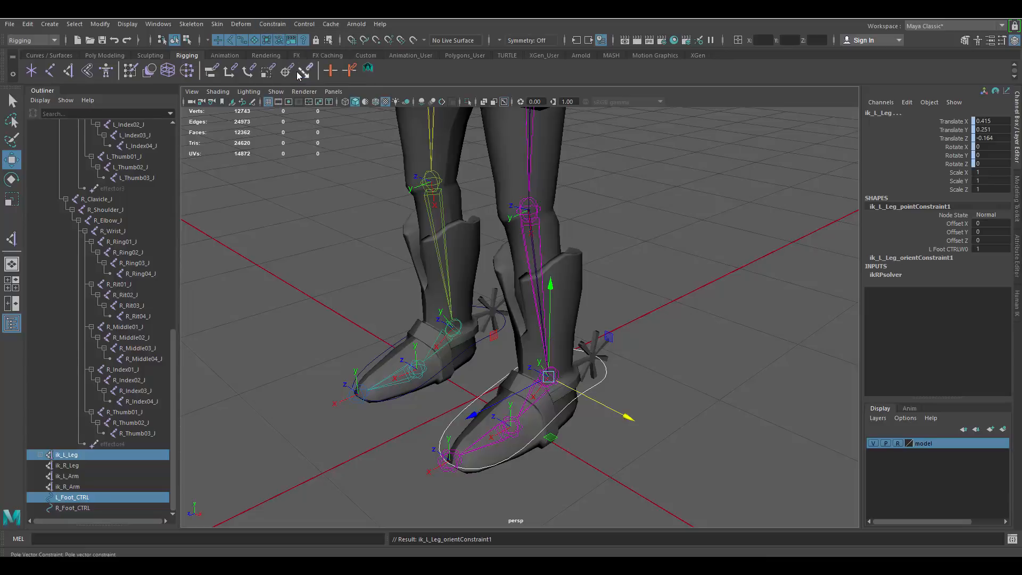
left_click(663, 284)
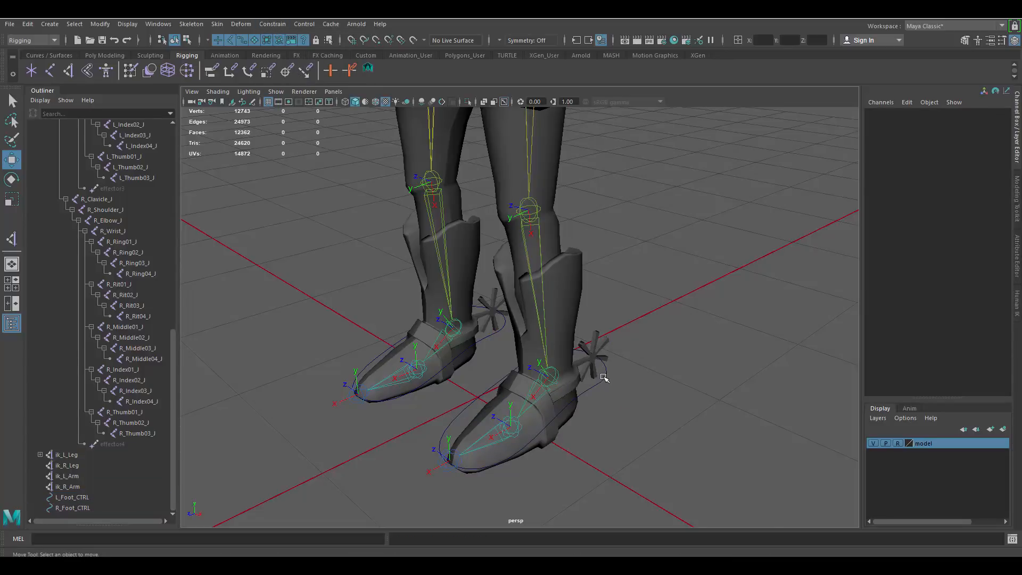
Step: Select L_Foot_CTRL and raise it to a Translate Y of about 0.66 to test the left leg's bend
left_click(603, 377)
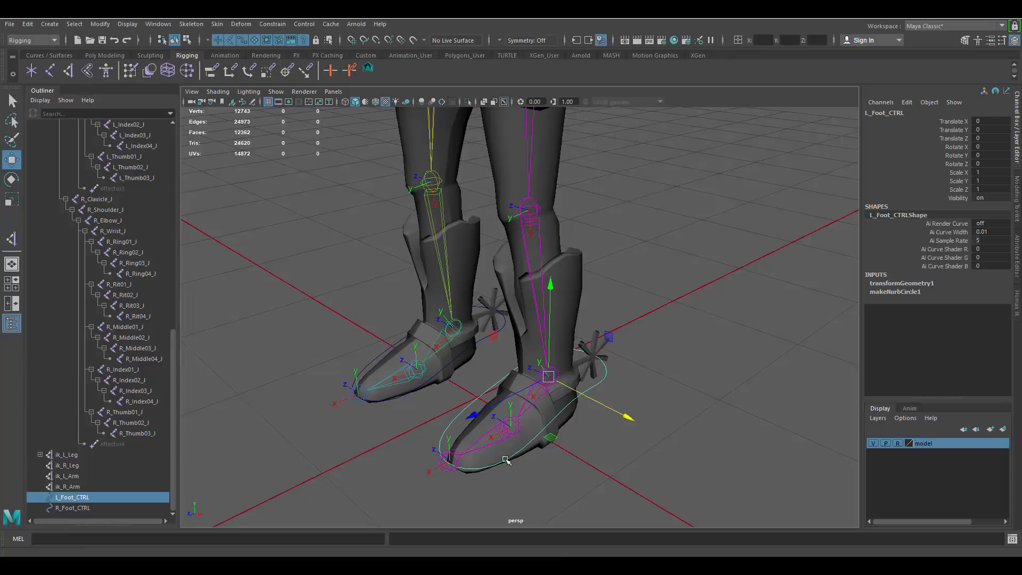
left_click_drag(601, 375, 644, 354, "alt")
right_click_drag(575, 306, 541, 259, "alt")
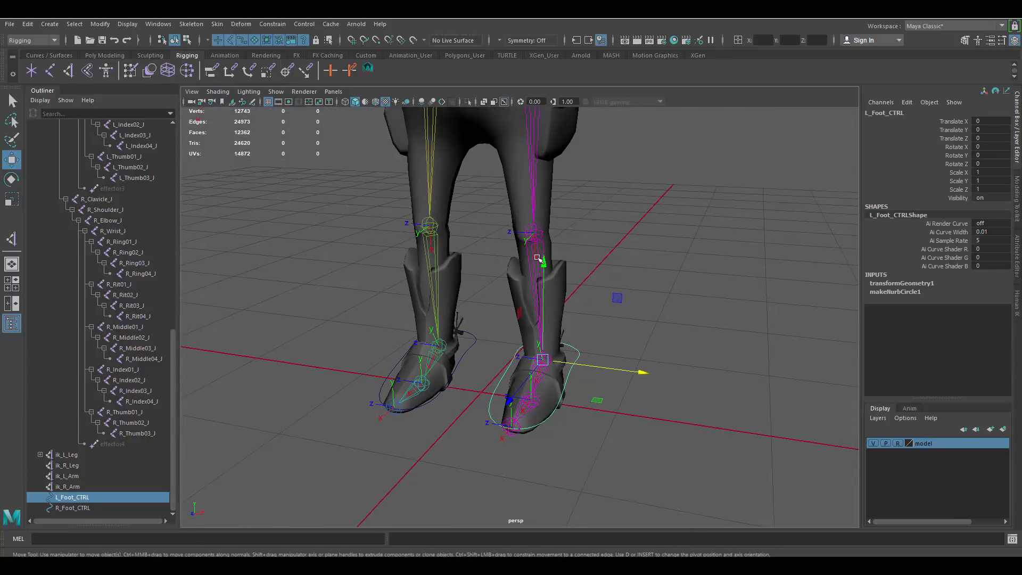
left_click_drag(548, 266, 550, 245)
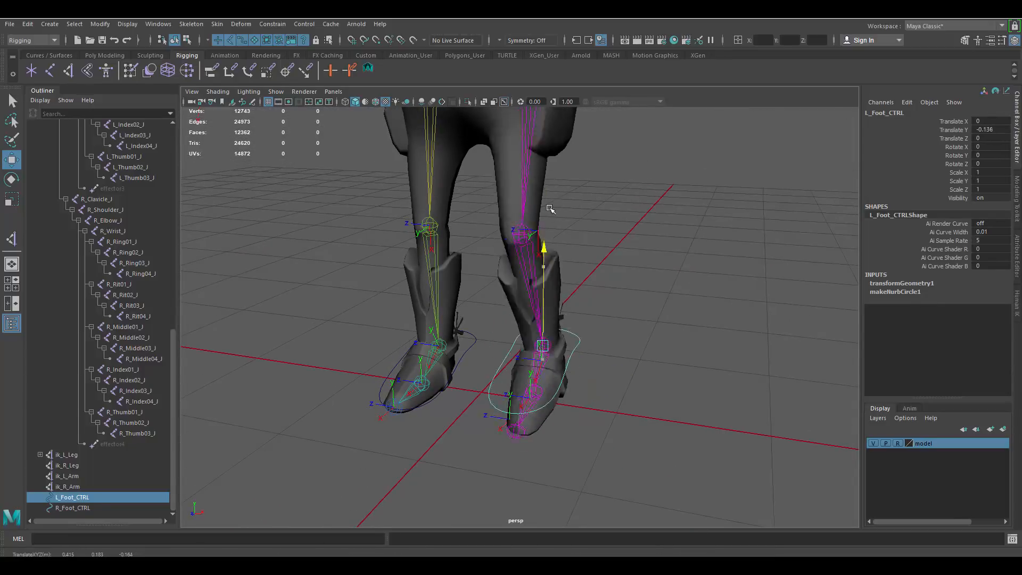
left_click_drag(570, 285, 546, 179)
left_click_drag(570, 258, 580, 296, "alt")
right_click_drag(579, 296, 548, 286, "alt")
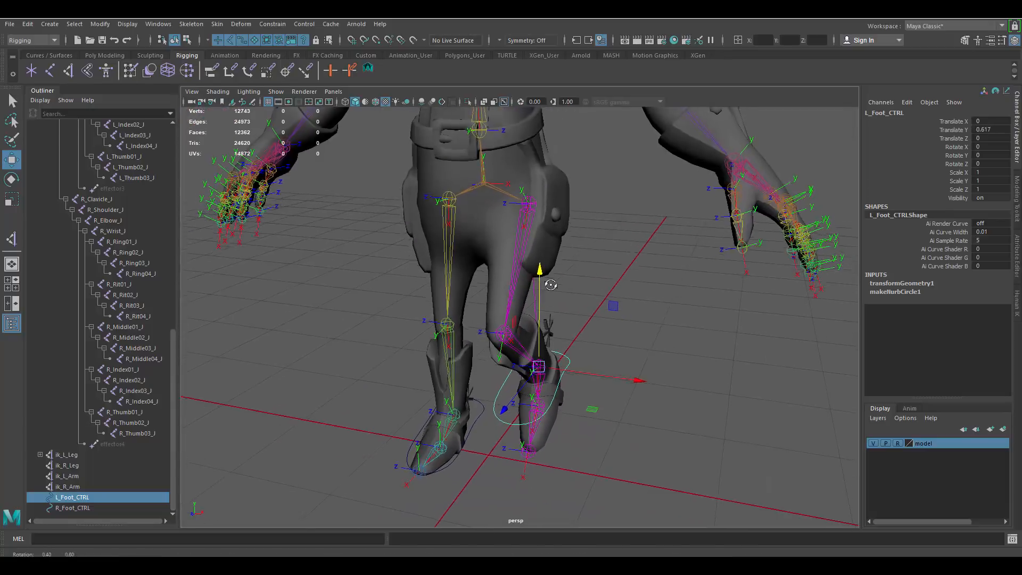
mouse_move(547, 285)
left_mouse_down("alt")
mouse_move(559, 307)
mouse_move(534, 271)
left_mouse_up("alt")
left_click_drag(563, 329, 649, 365, "alt")
Step: Try rotating L_Foot_CTRL to test the left foot, and undo the rotation
key("e")
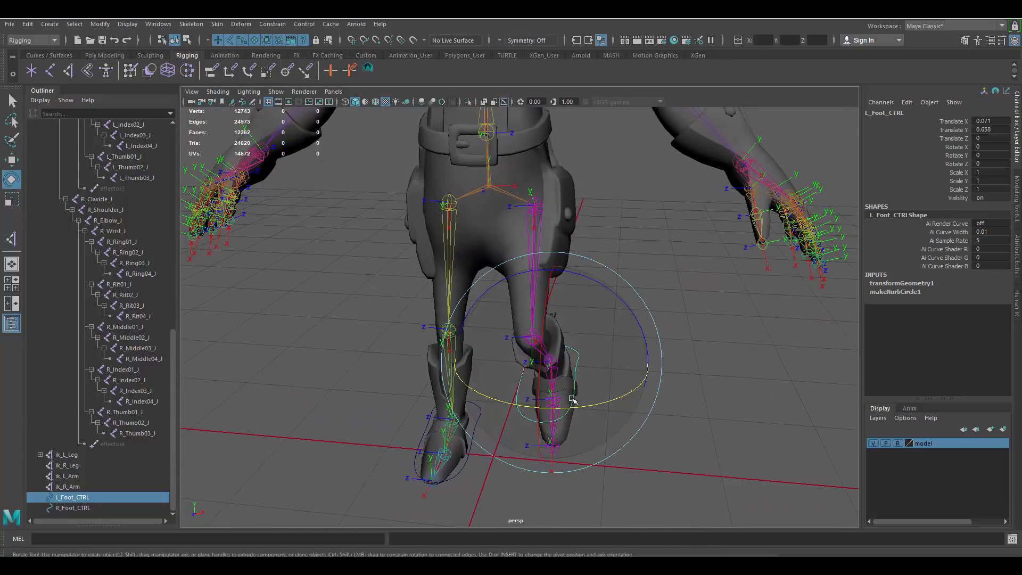
left_click_drag(569, 402, 612, 372)
key("ctrl+z")
key("ctrl+z")
Step: Move L_Foot_CTRL up and outward to about 0.74 in X and 1.38 in Y to test the left leg
key("w")
scroll(564, 351, "up", 3)
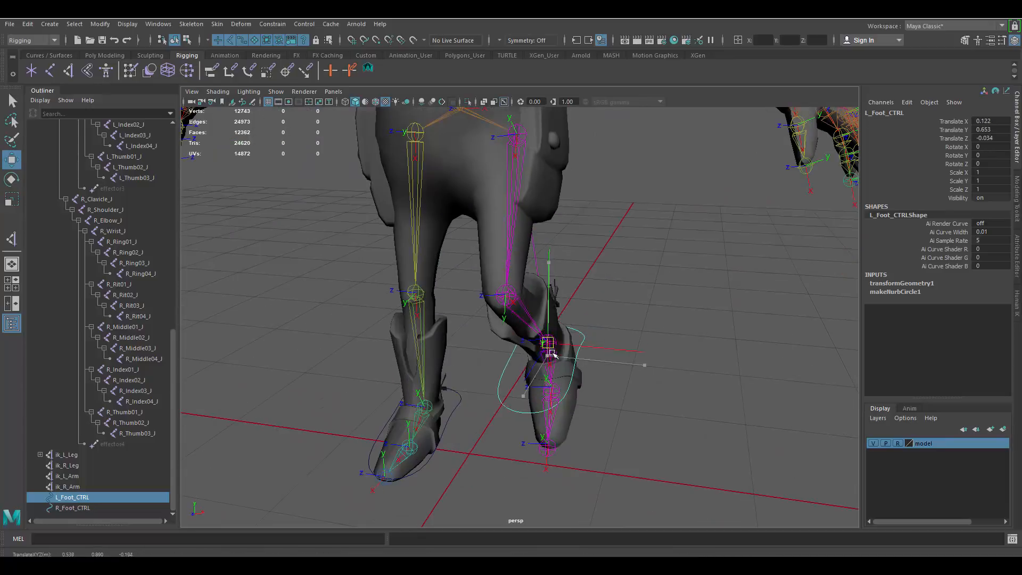
left_click_drag(553, 342, 602, 337)
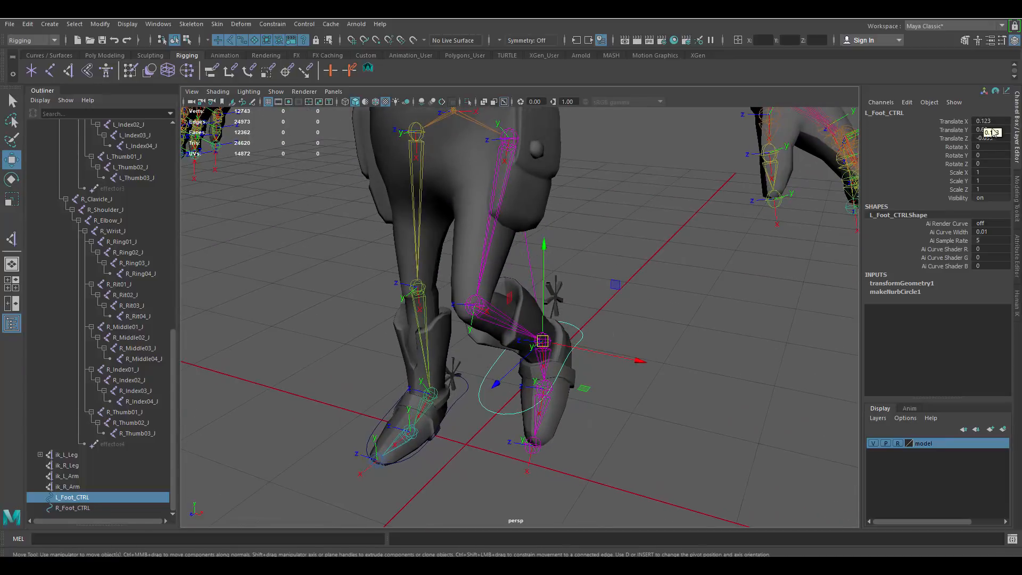
left_click_drag(542, 340, 575, 254)
left_click_drag(638, 293, 623, 298)
left_click_drag(557, 307, 661, 291, "alt")
Step: Set Translate X, Y and Z of L_Foot_CTRL to 0 and clear the selection
left_click_drag(987, 121, 986, 139)
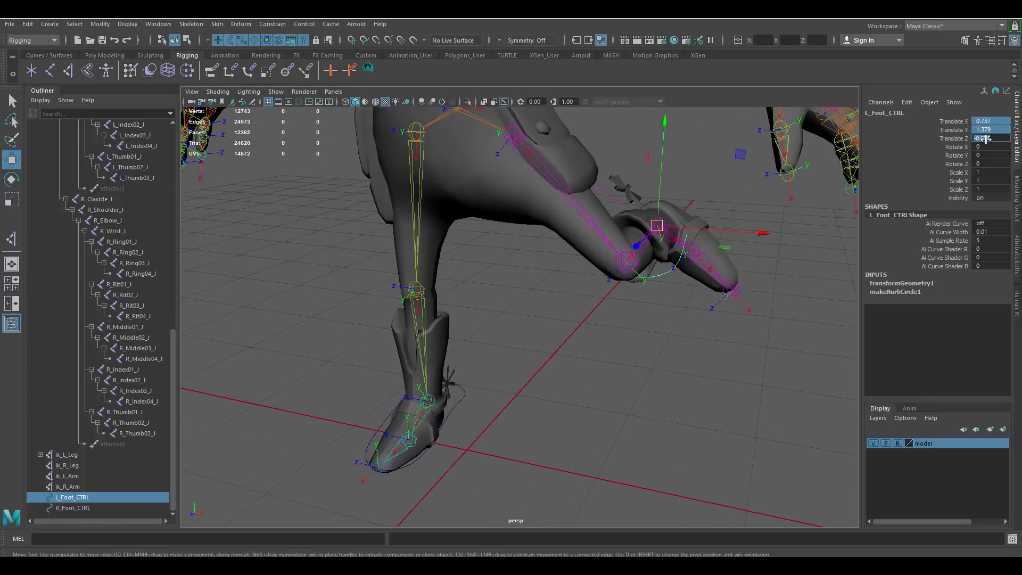
type("0")
key("Return")
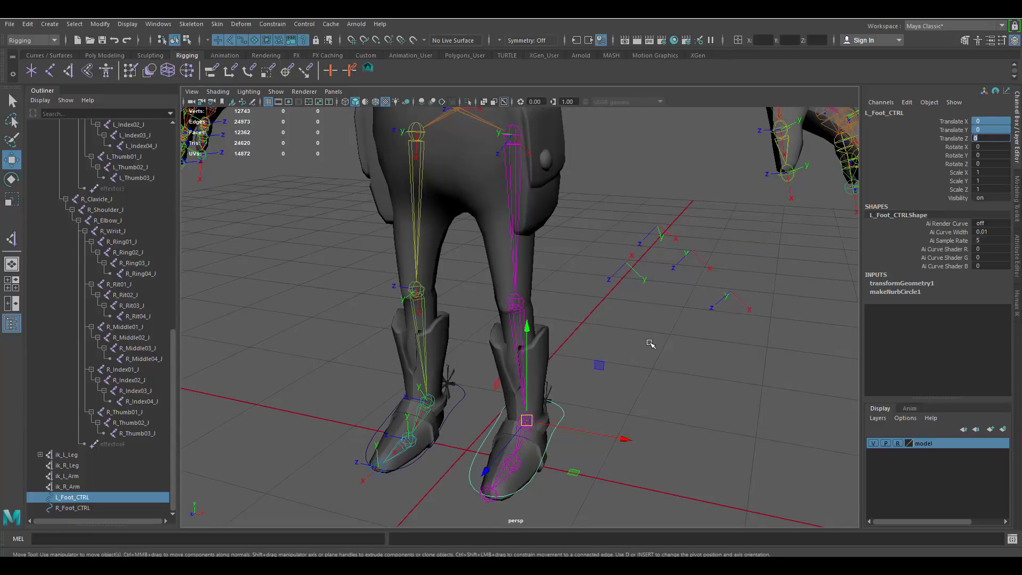
mouse_move(650, 345)
right_mouse_down("alt")
mouse_move(495, 274)
mouse_move(639, 353)
right_mouse_up("alt")
left_click(623, 348)
Step: Select the R_Foot_CTRL curve and add the ik_R_Leg handle to the selection
left_click_drag(566, 349, 567, 397, "alt")
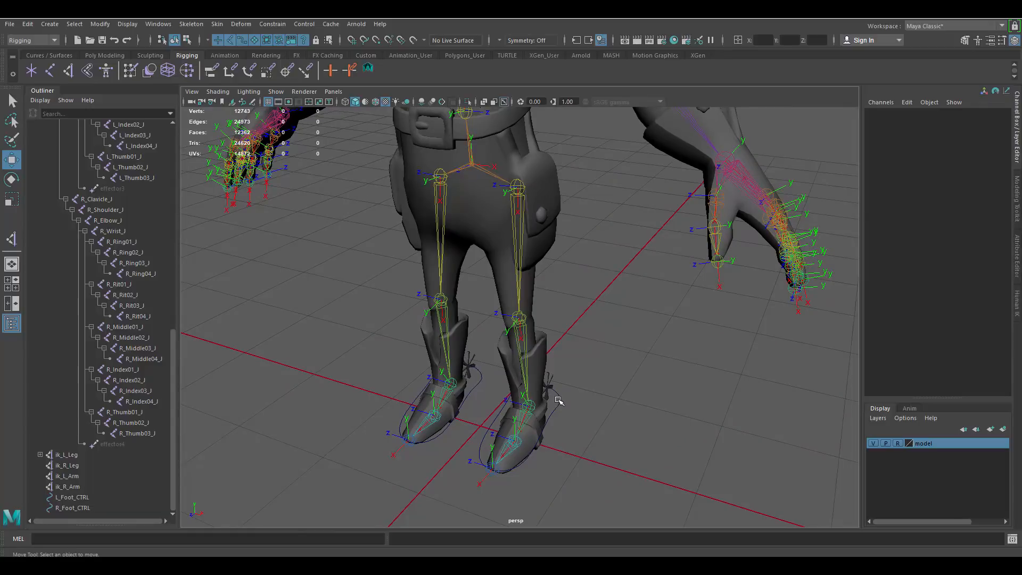
right_click_drag(428, 342, 485, 348, "alt")
left_click(488, 353)
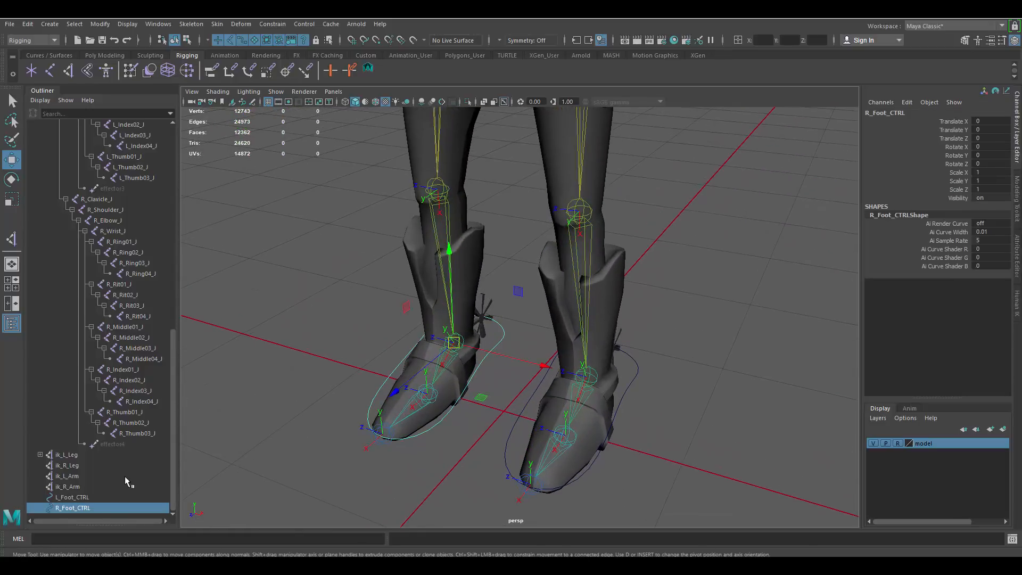
left_click(86, 498)
left_click(83, 507)
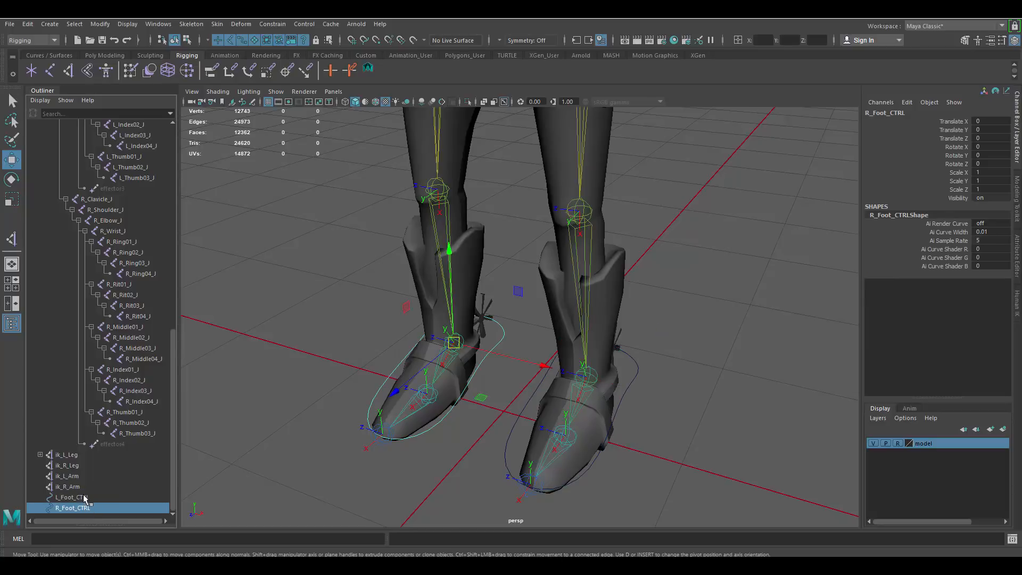
left_click(75, 466, "ctrl")
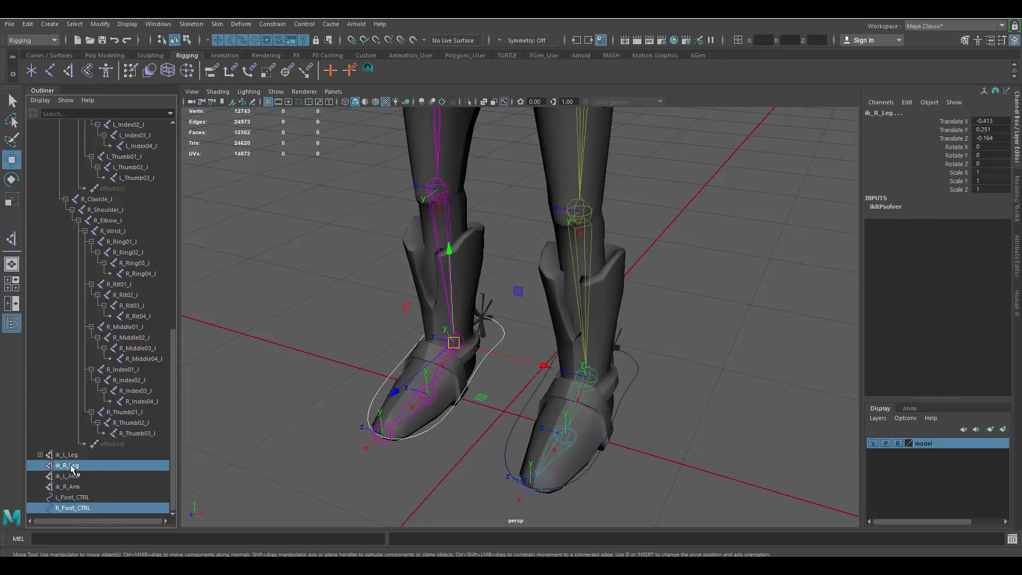
Step: Point-constrain and orient-constrain the ik_R_Leg handle to R_Foot_CTRL, and clear the selection
left_click(301, 24)
mouse_move(273, 24)
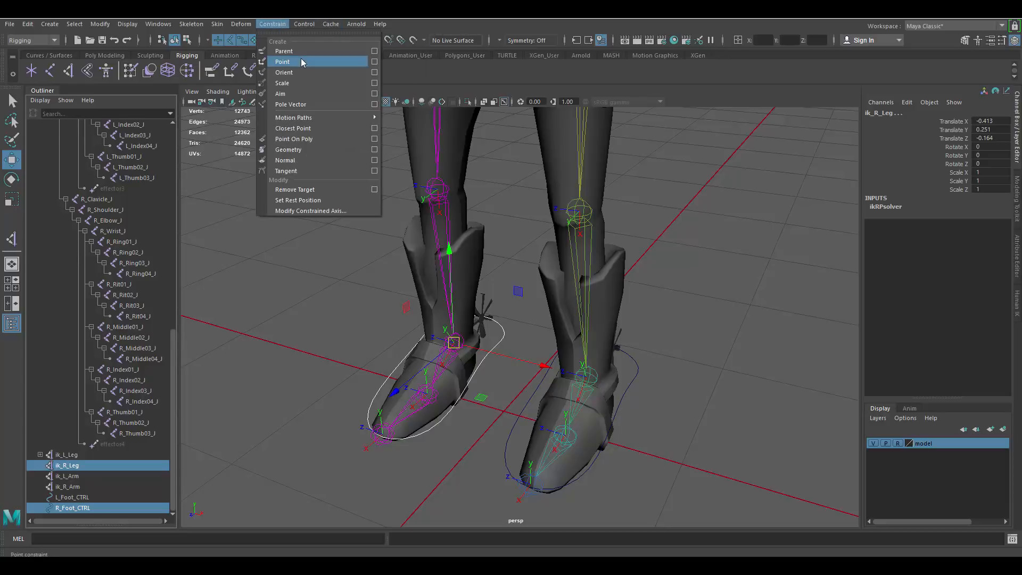
left_click(301, 61)
left_click(272, 24)
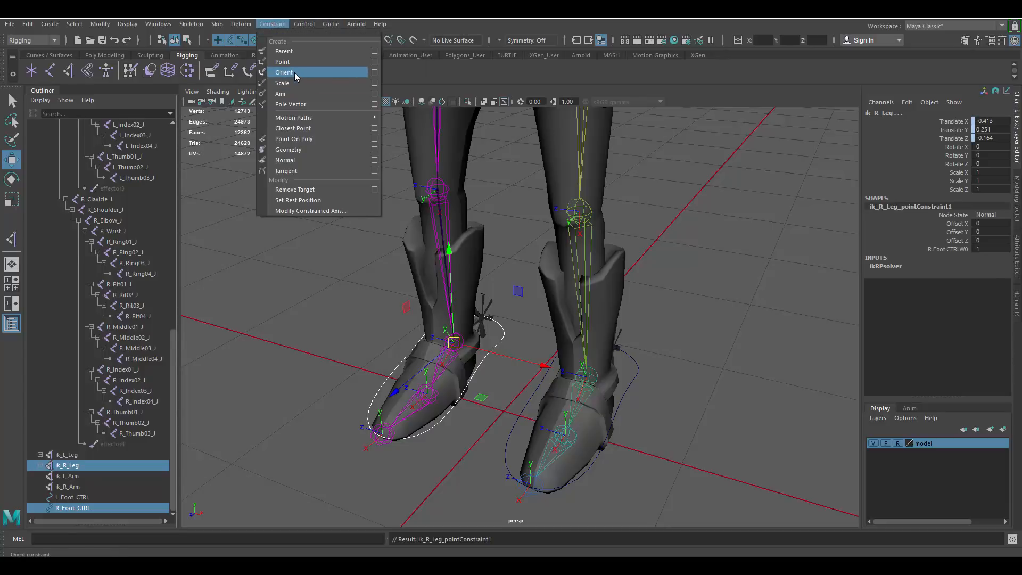
left_click(295, 73)
left_click(516, 368)
Step: Select R_Foot_CTRL, raise it to a Translate Y of about 0.42 to test the right leg, and undo the move
left_click(481, 355)
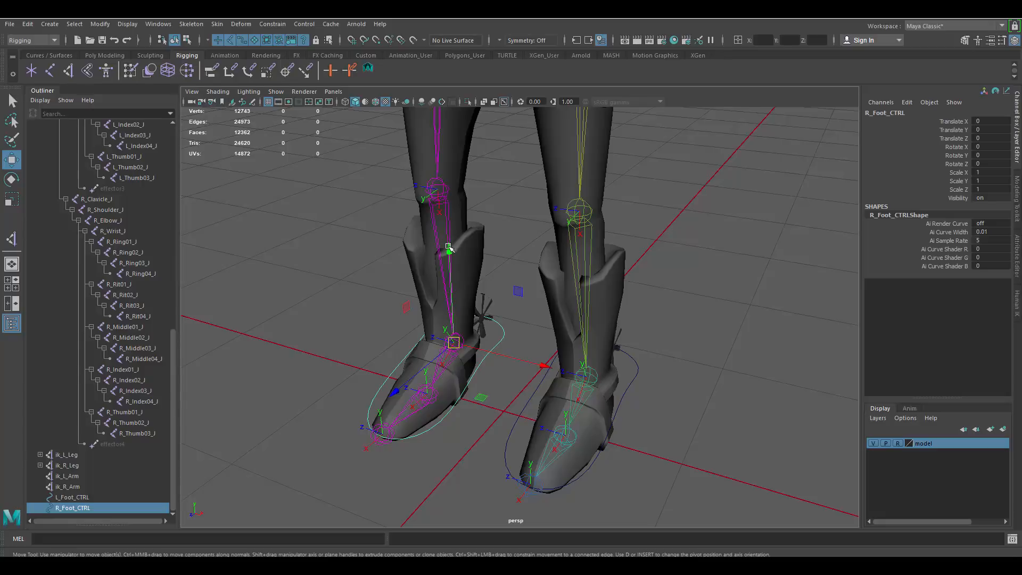
left_click_drag(448, 247, 443, 179)
scroll(500, 229, "down", 5)
middle_click_drag(510, 226, 486, 288, "alt")
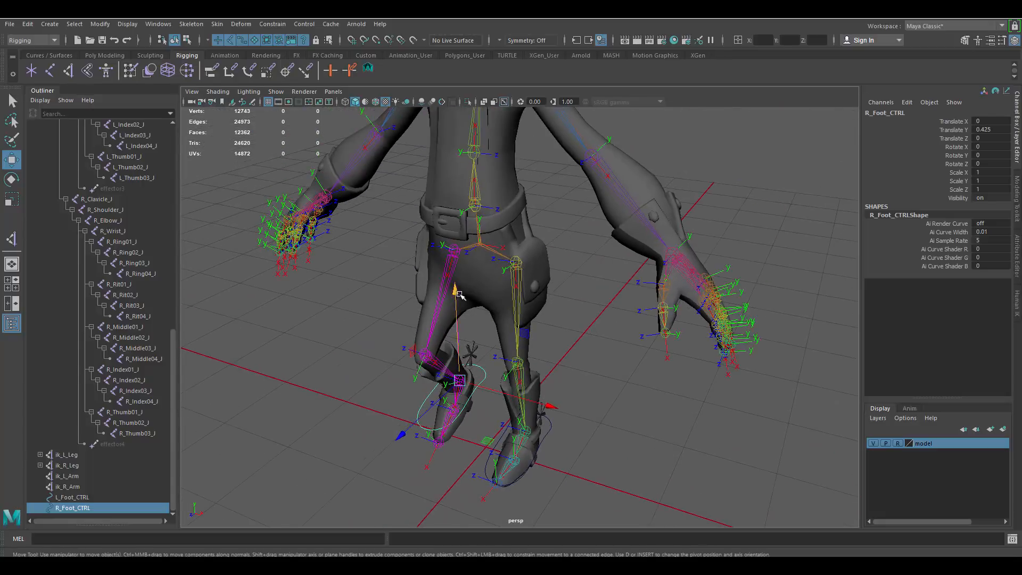
left_click_drag(459, 294, 483, 291)
right_click_drag(483, 292, 566, 351, "alt")
key("ctrl+z")
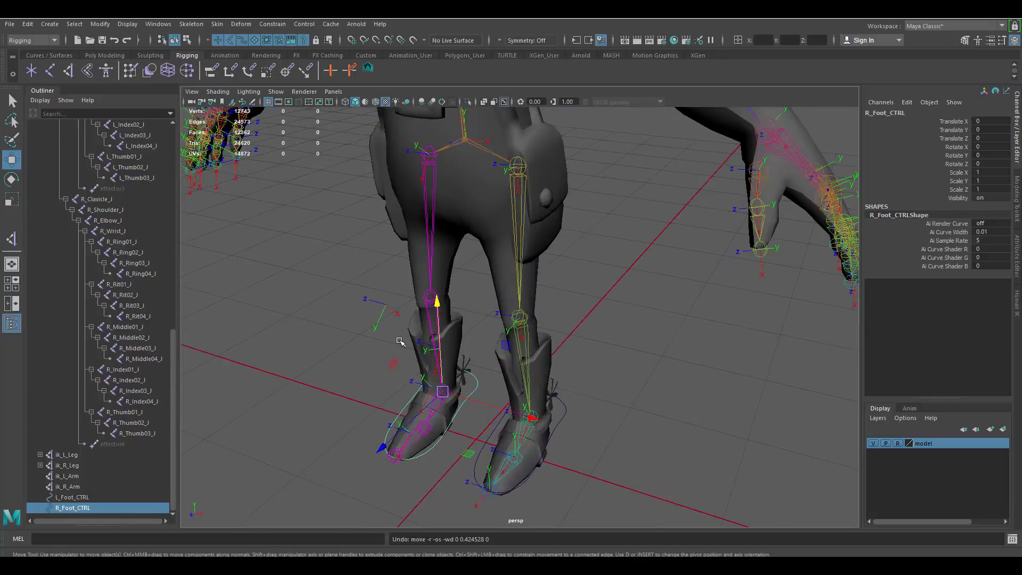
Step: Raise R_Foot_CTRL to a Translate Y of about 0.64 to show the right knee bending
left_click(430, 293)
left_click(468, 373)
left_click_drag(440, 303, 426, 234)
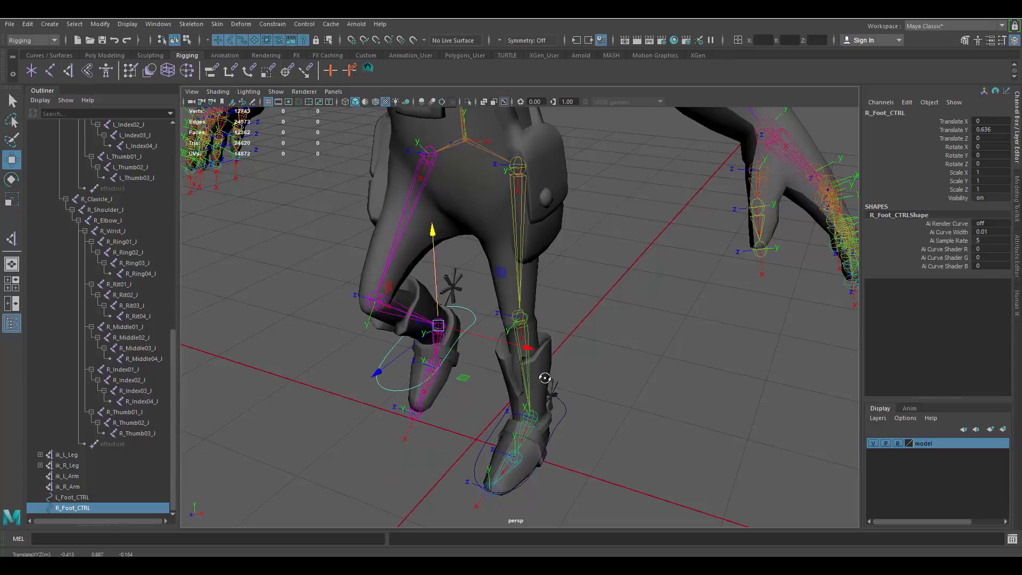
left_click_drag(554, 373, 477, 338, "alt")
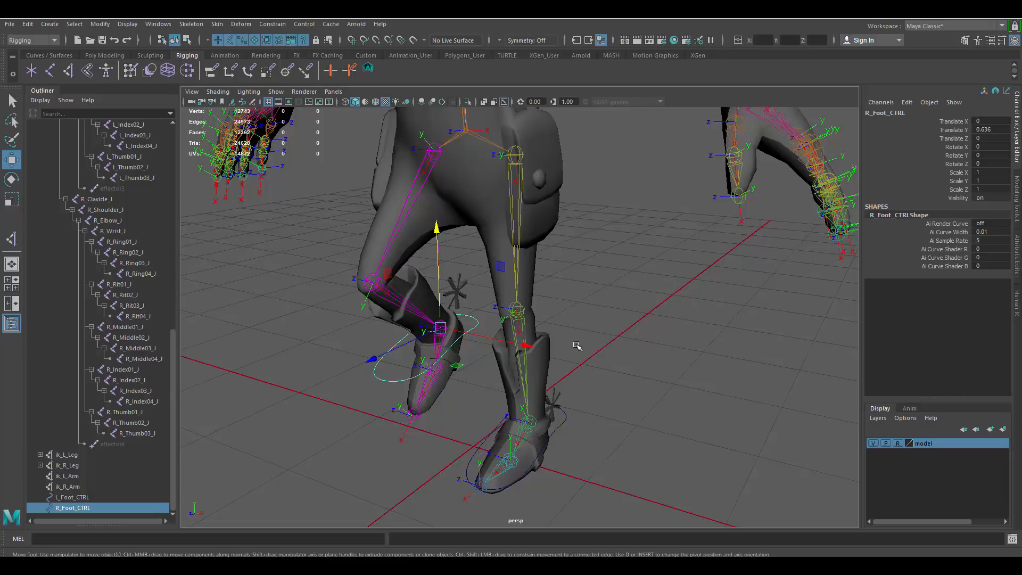
mouse_move(577, 346)
left_mouse_down("alt")
mouse_move(578, 333)
mouse_move(577, 356)
left_mouse_up("alt")
Step: Inspect the channel values of L_Knee_J, the ik_L_Leg handle, L_LegTop_J and L_Wrist_J in turn
left_click(519, 337)
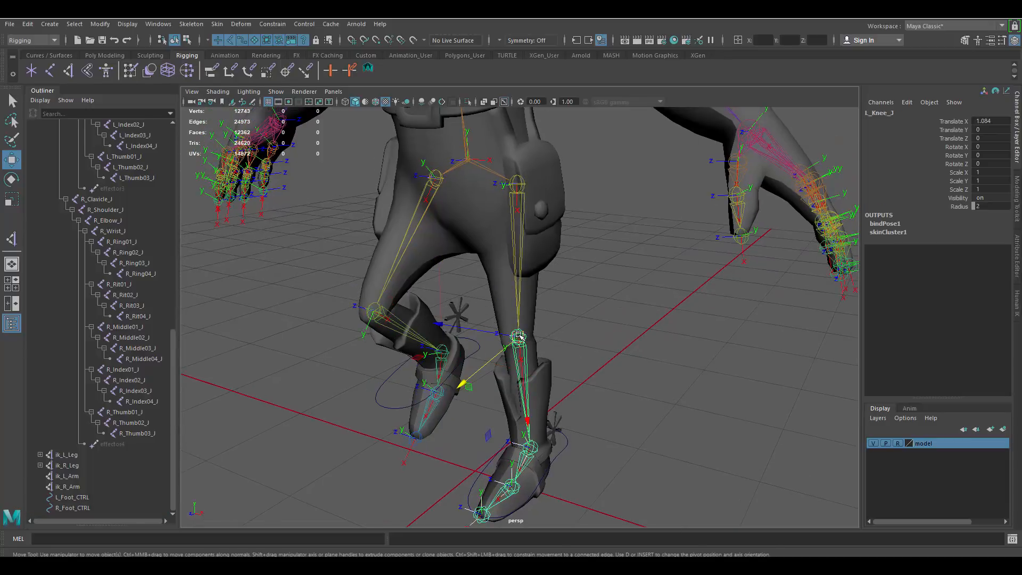
left_click(531, 446)
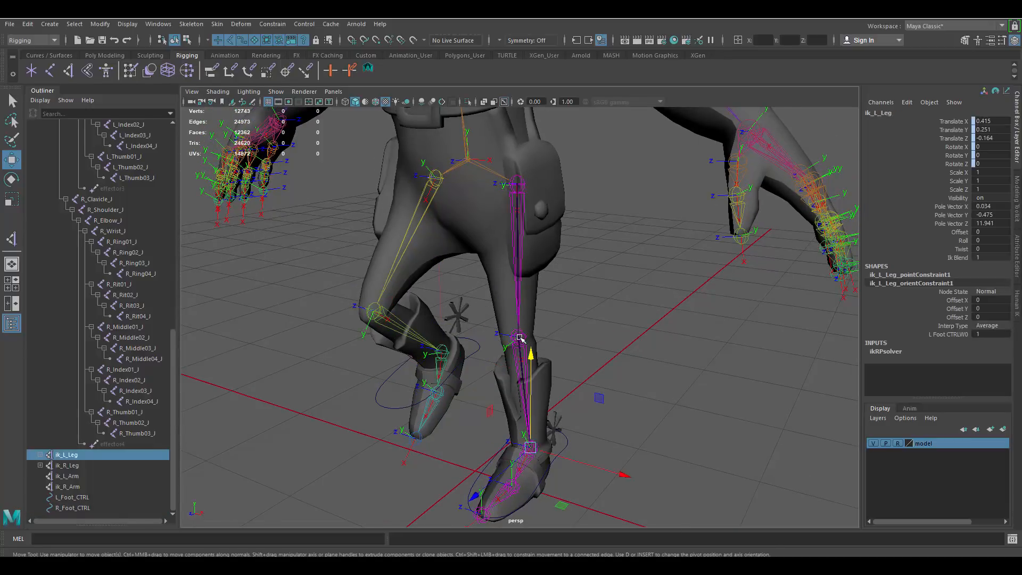
left_click(520, 336)
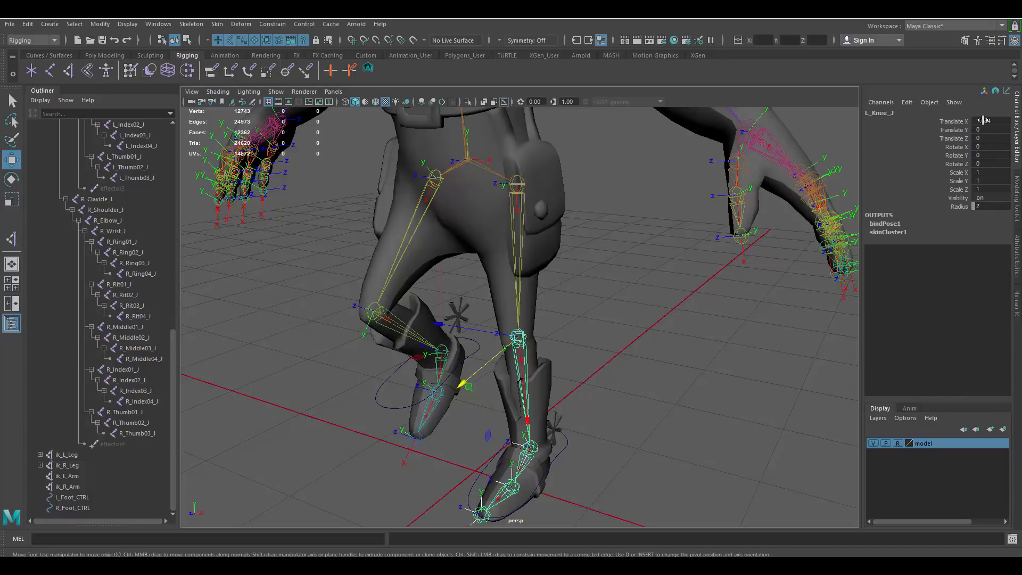
middle_click_drag(635, 194, 620, 253, "alt")
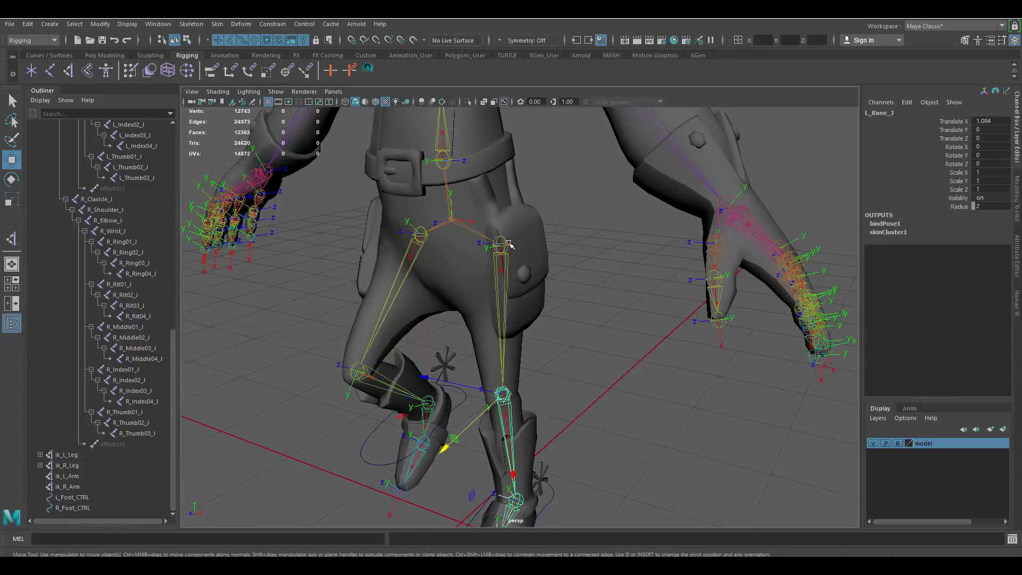
left_click(501, 242)
left_click(505, 237)
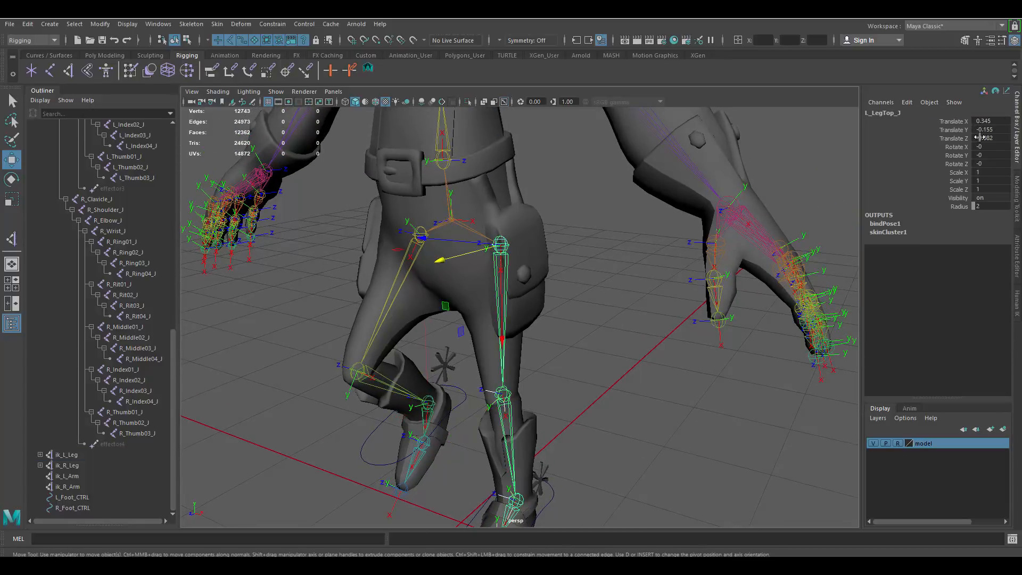
middle_click_drag(554, 270, 548, 233, "alt")
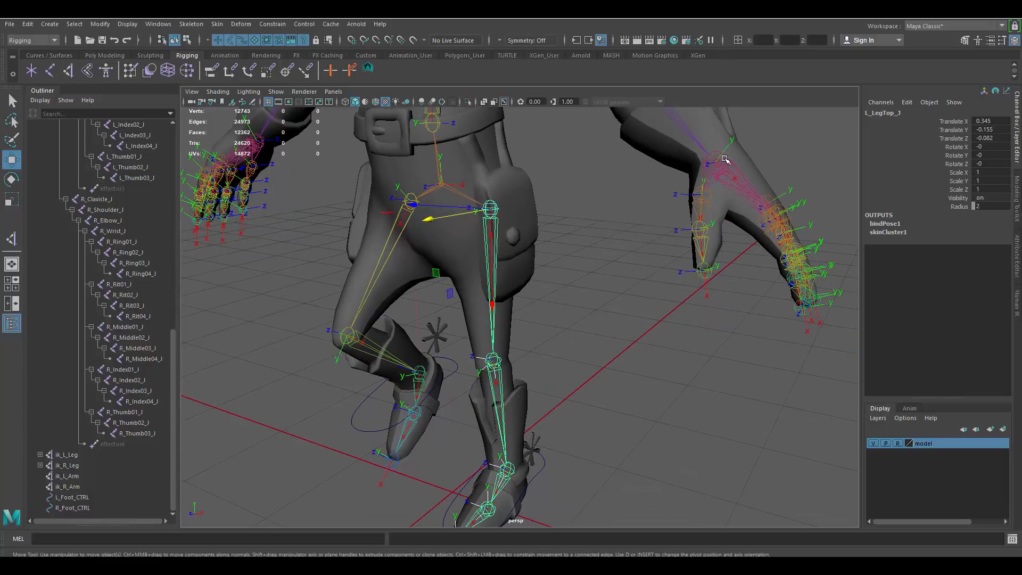
left_click(724, 160)
middle_click_drag(559, 374, 559, 337, "alt")
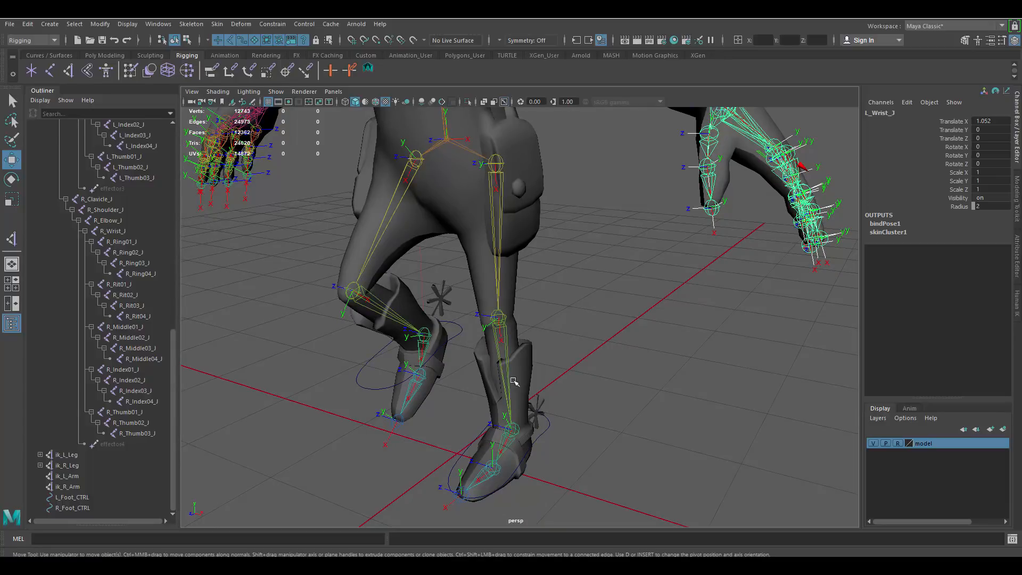
Step: Select R_Foot_CTRL and reset its Translate X, Y and Z to 0
left_click(353, 376)
scroll(443, 382, "up", 1)
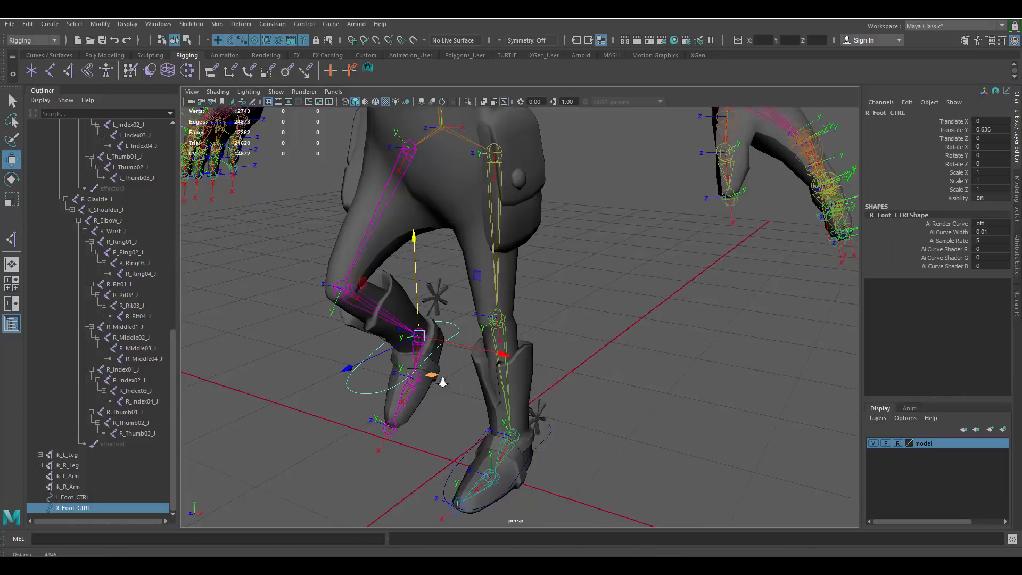
scroll(443, 382, "up", 1)
left_click(988, 139)
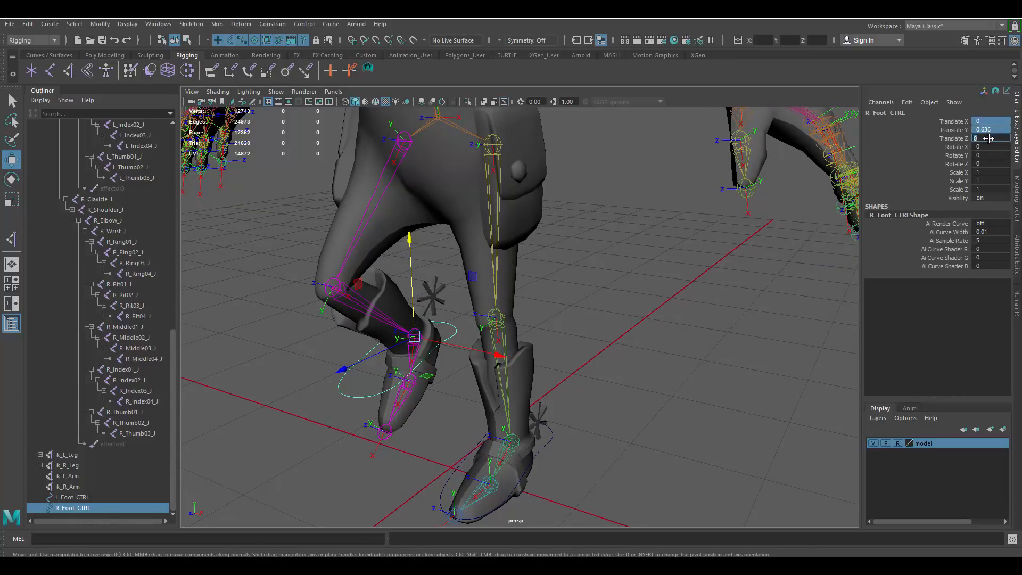
type("0")
key("Return")
left_click_drag(641, 324, 644, 304, "alt")
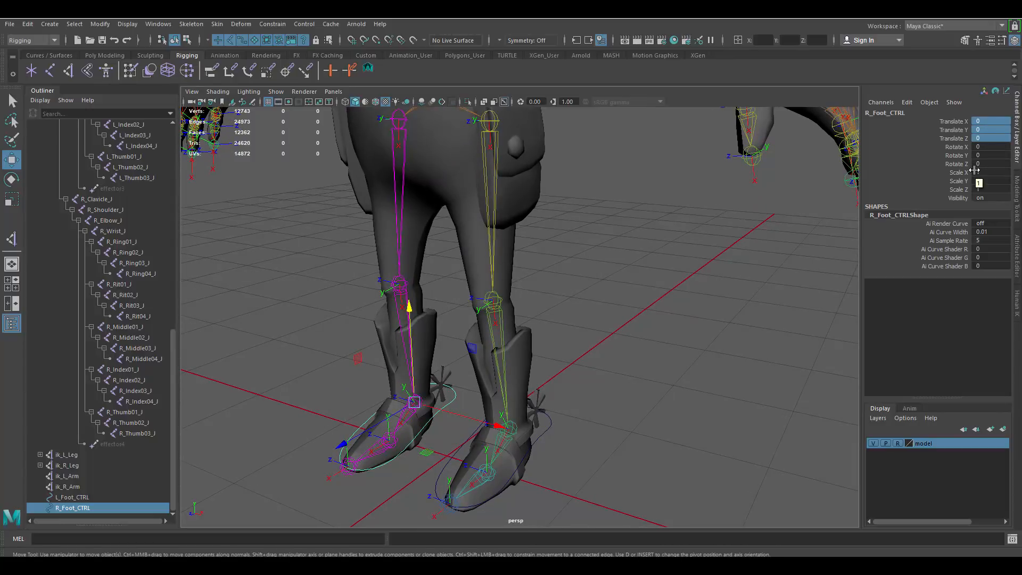
Step: Test R_Foot_CTRL by moving it freely to about -0.99, 0.68, 0.32, and reset its translation and X and Y rotation to 0
left_click_drag(414, 401, 282, 314)
scroll(422, 221, "down", 7)
middle_click_drag(474, 222, 493, 293, "alt")
left_click_drag(493, 292, 534, 298, "alt")
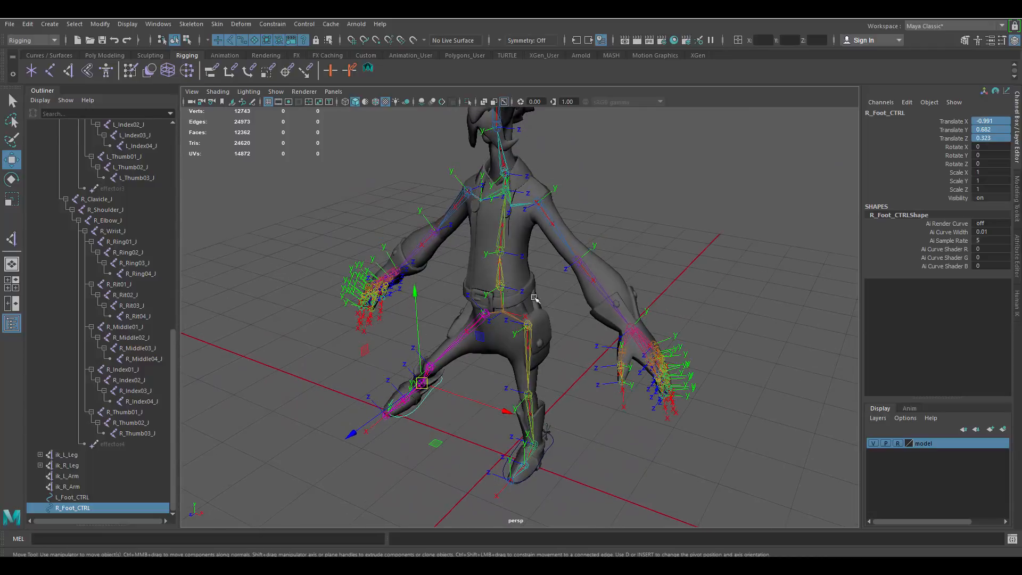
left_click_drag(984, 121, 986, 154)
key("Return")
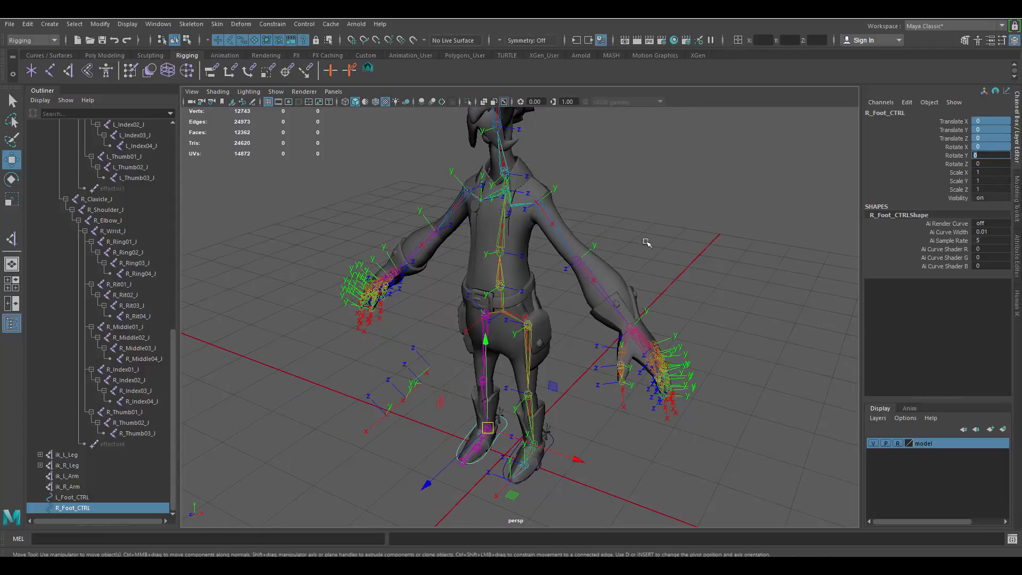
Step: Clear the selection and select the L_Foot_CTRL curve around the left foot
right_click_drag(481, 358, 521, 391, "alt")
middle_click_drag(517, 384, 513, 325, "alt")
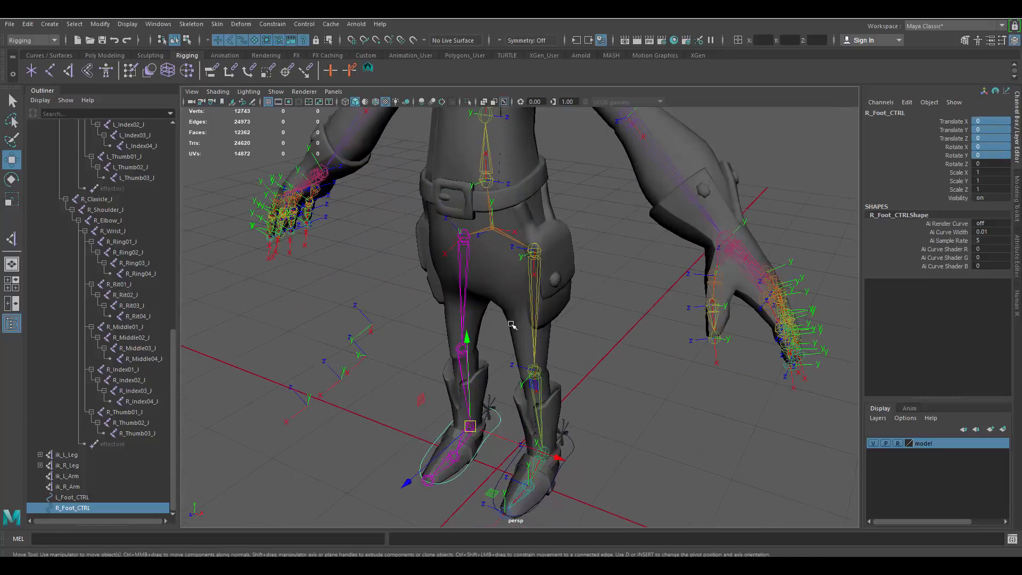
right_click_drag(533, 349, 452, 326, "alt")
left_click(615, 355)
left_click(558, 415)
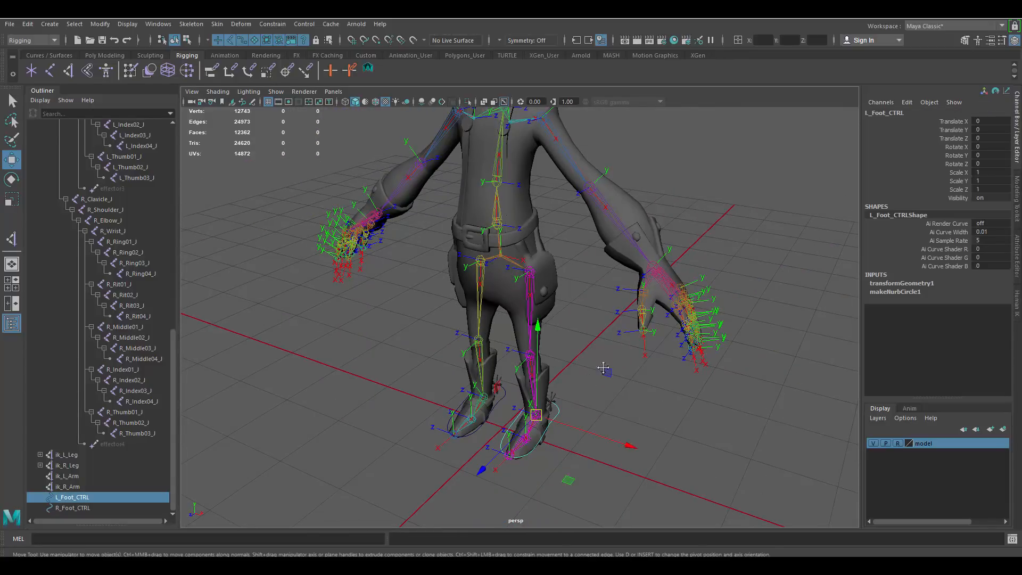
middle_click_drag(603, 367, 587, 381, "alt")
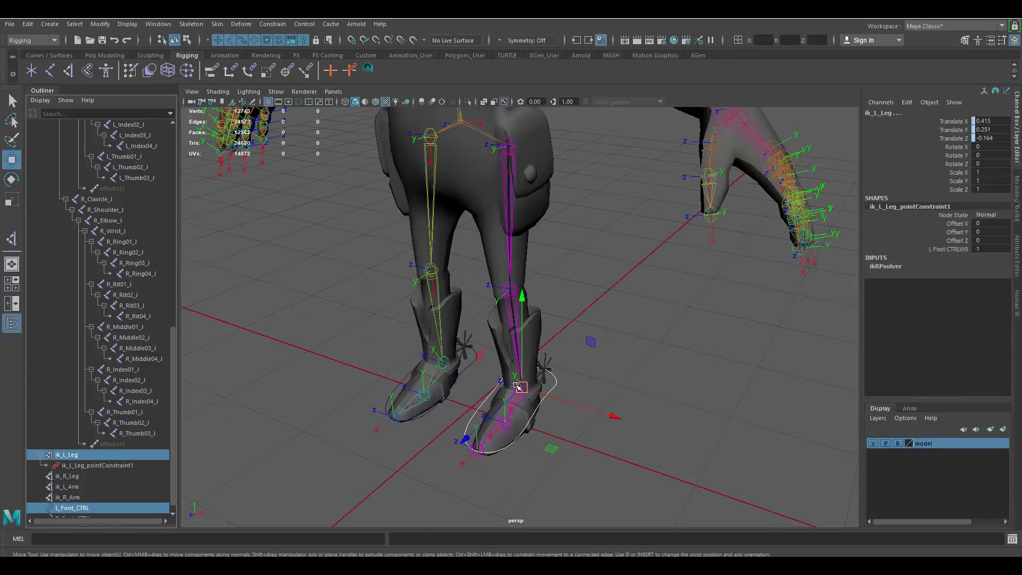
Step: Delete the ik_L_Leg_pointConstraint1 node under the ik_L_Leg handle
right_click_drag(480, 337, 544, 408, "alt")
middle_click_drag(544, 407, 548, 351, "alt")
right_click_drag(548, 352, 548, 353, "alt")
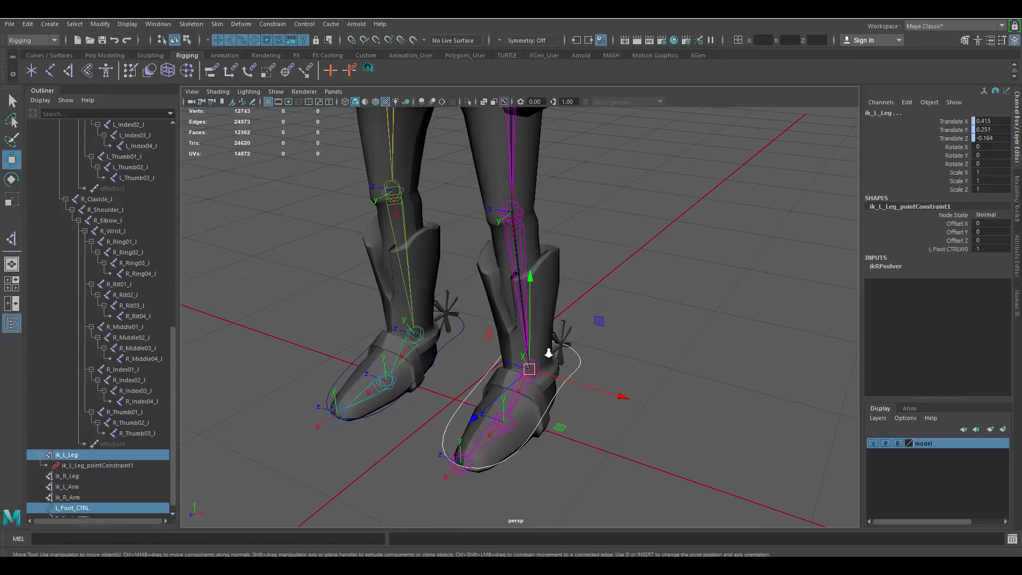
right_click_drag(552, 346, 579, 394, "alt")
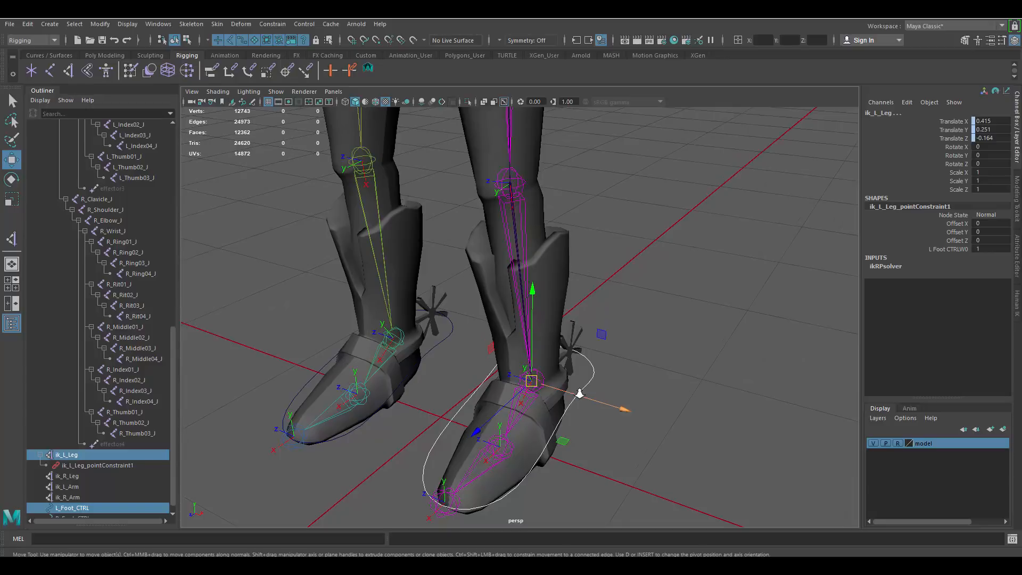
left_click(110, 465)
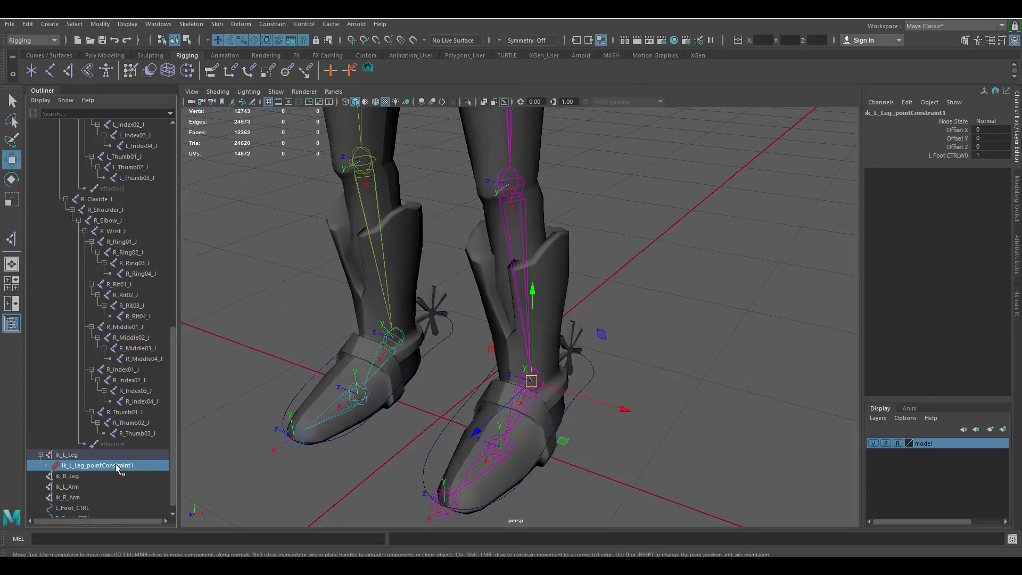
middle_click_drag(398, 370, 403, 329, "alt")
left_click(66, 454)
left_click(113, 465)
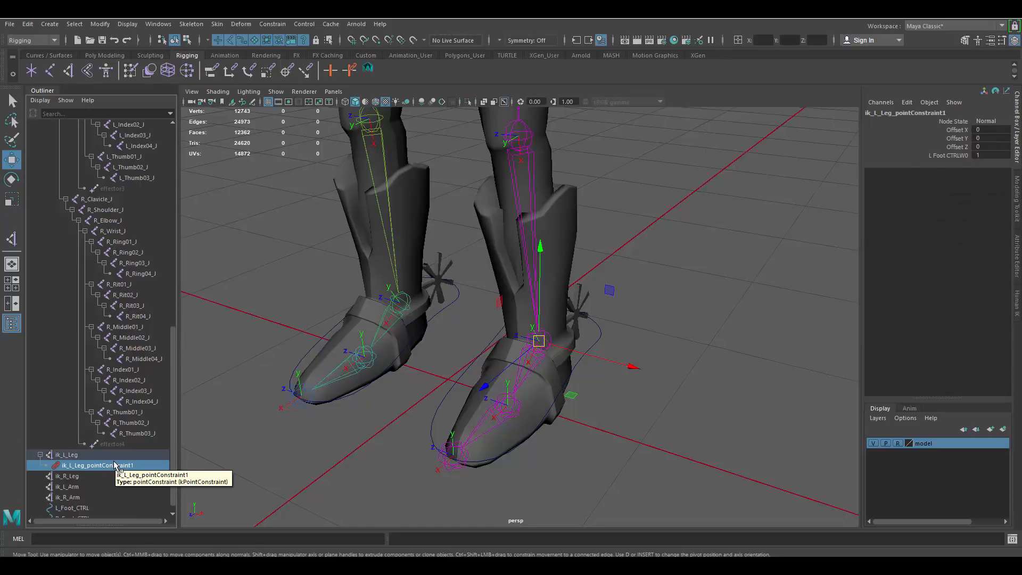
key("Delete")
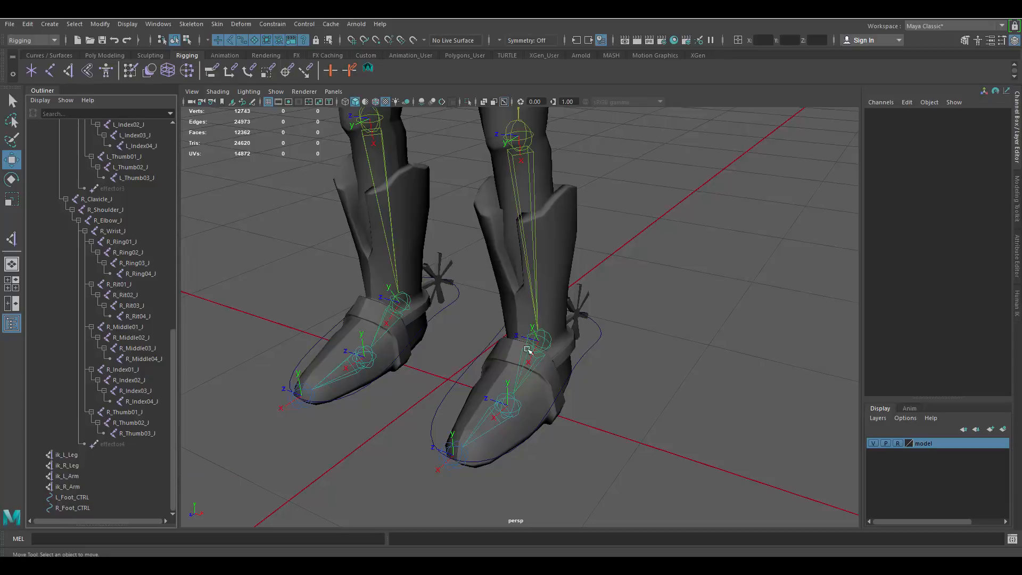
Step: Select L_Foot_CTRL, add the ik_L_Leg handle to the selection, and point-constrain the handle to the control
right_click_drag(556, 358, 624, 384, "alt")
left_click_drag(615, 337, 638, 374)
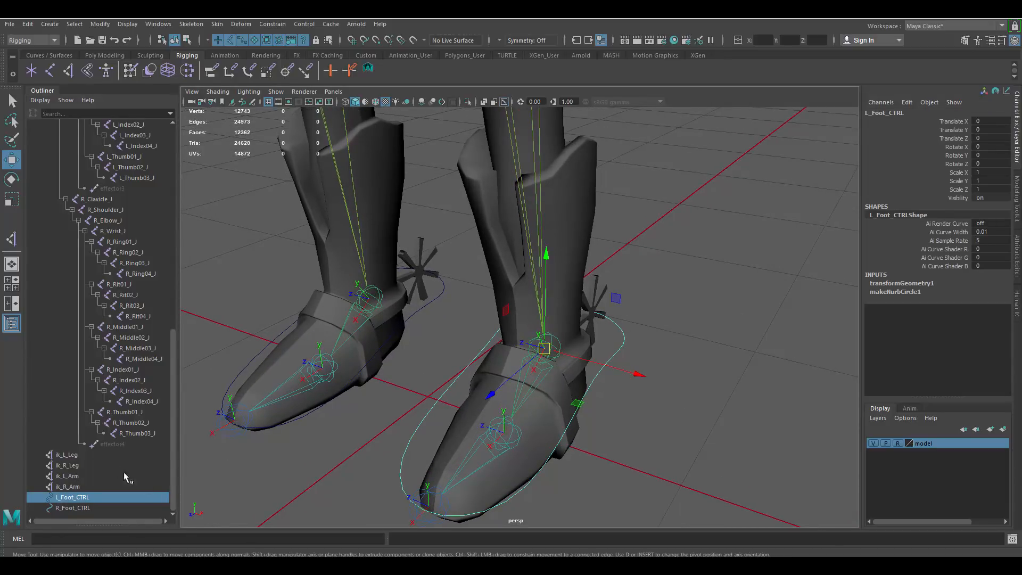
left_click(67, 454, "ctrl")
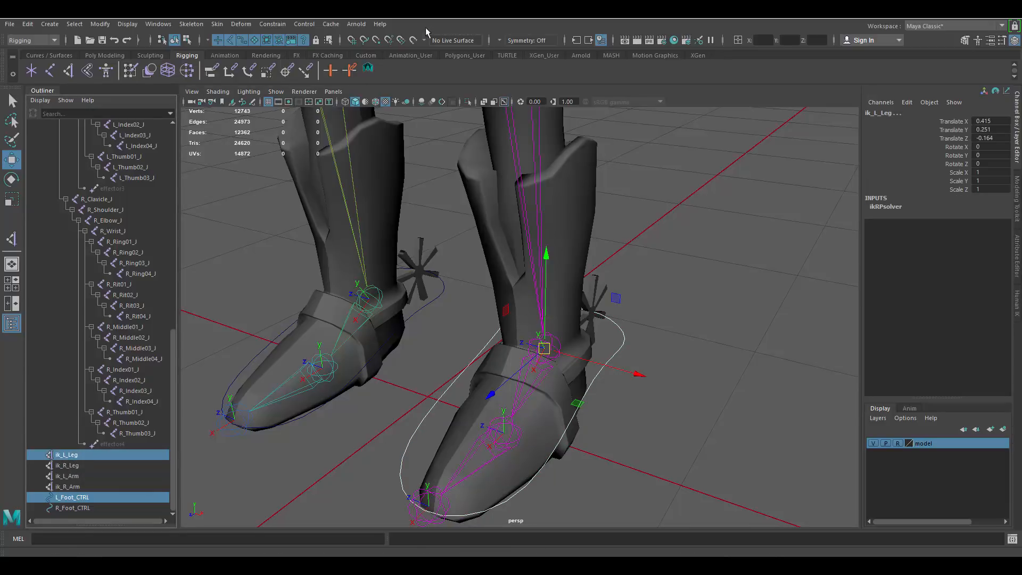
left_click(279, 25)
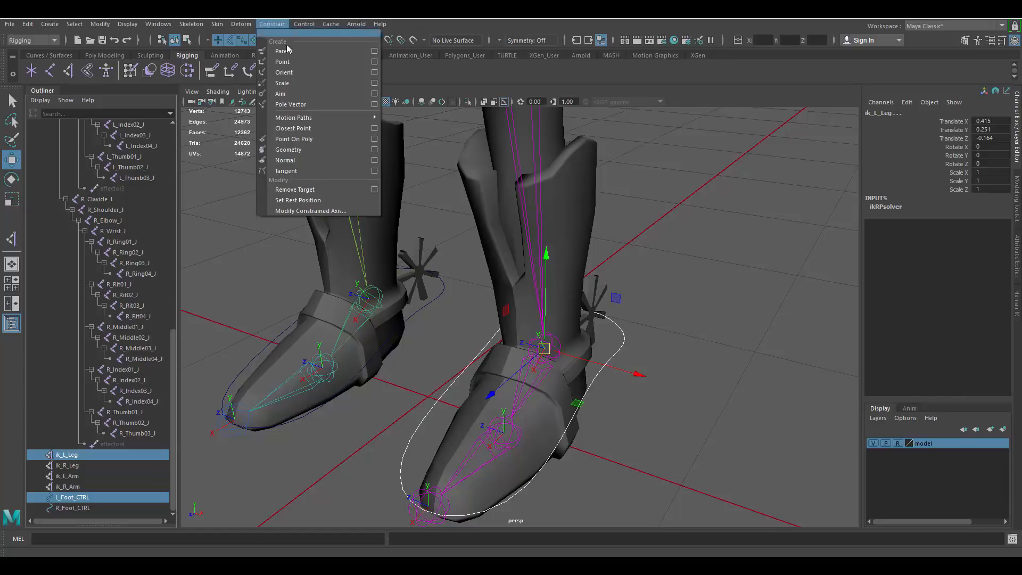
left_click(290, 62)
middle_click_drag(640, 384, 641, 321, "alt")
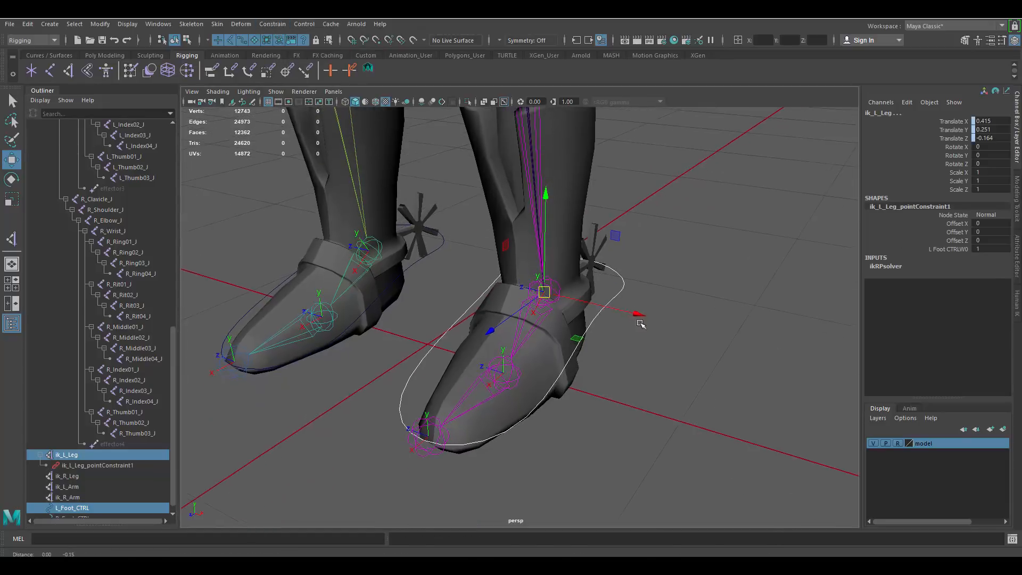
right_click_drag(634, 335, 616, 345, "alt")
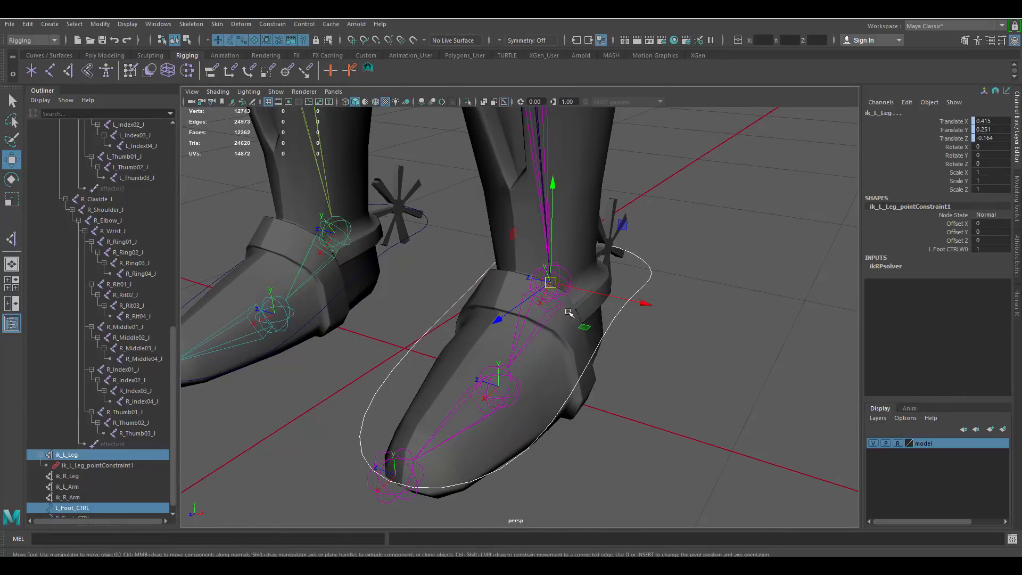
Step: Select the L_Foot_CTRL curve and add the L_Foot_J ankle joint to the selection
left_click(276, 25)
left_click(277, 27)
left_click_drag(638, 271, 674, 300)
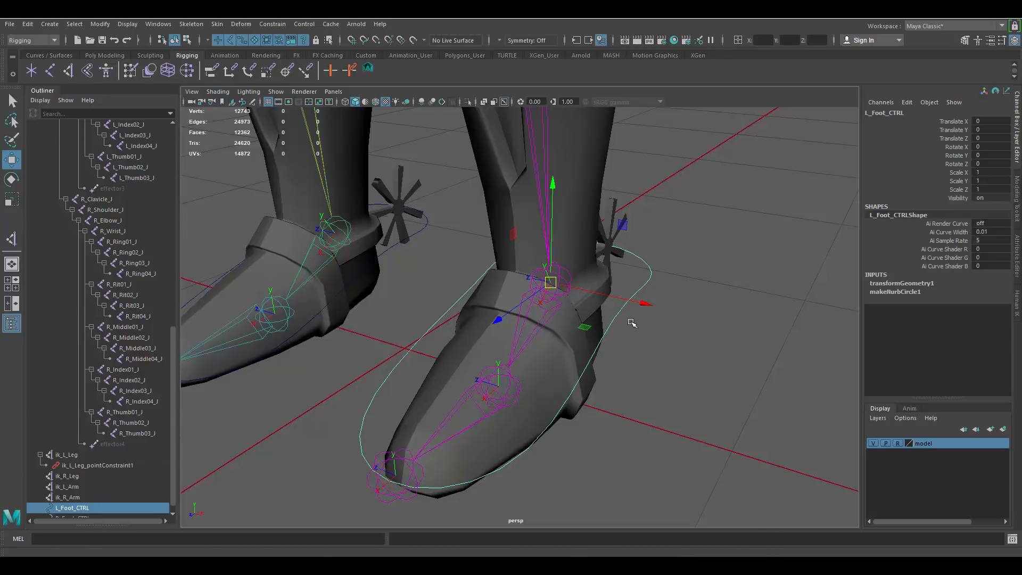
left_click(569, 274)
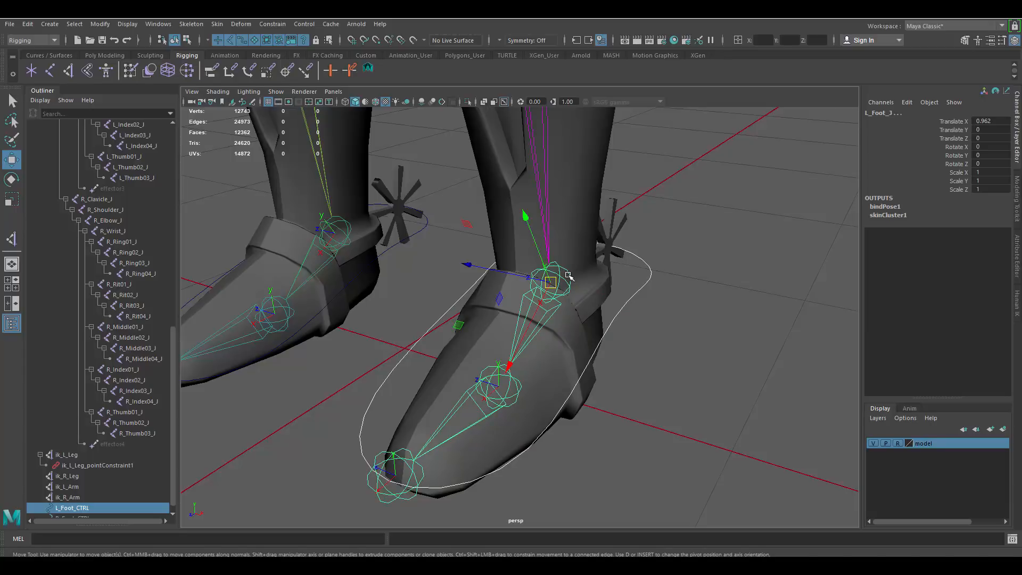
key("ctrl+z")
right_click_drag(596, 315, 758, 368, "alt")
left_click_drag(678, 264, 709, 305)
left_click(570, 254)
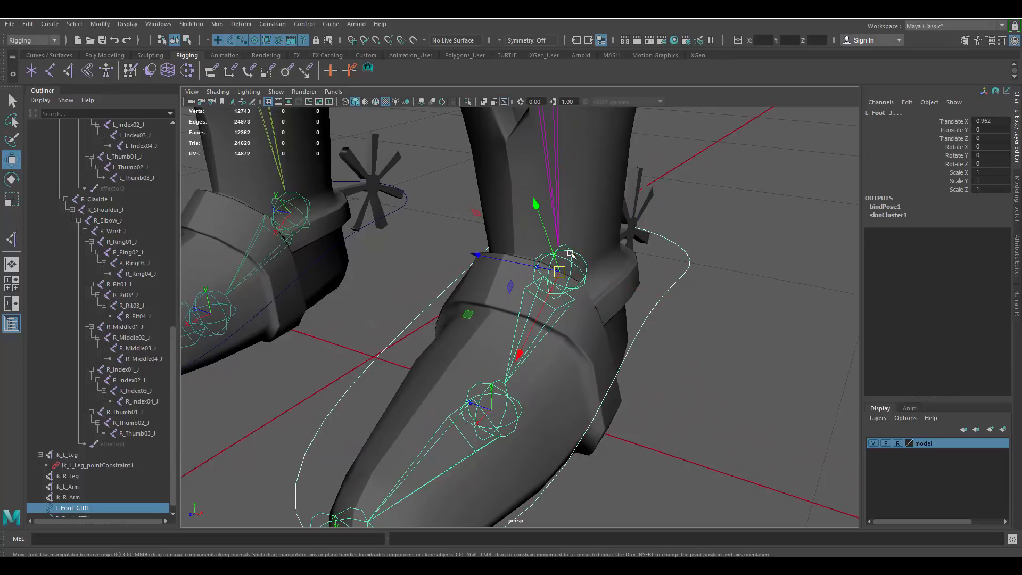
right_click_drag(574, 263, 585, 296, "alt")
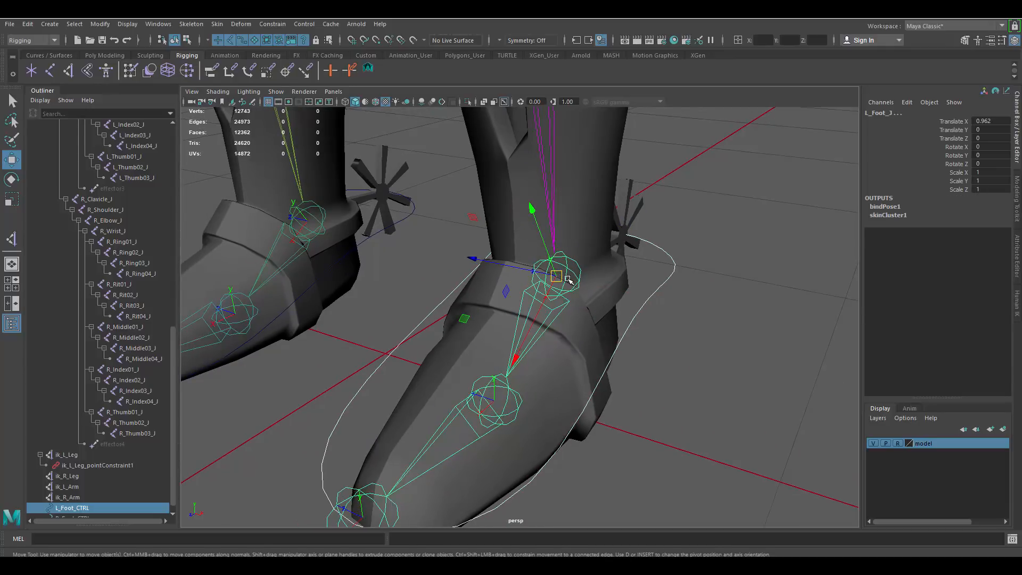
scroll(645, 278, "down", 1)
Step: Orient-constrain L_Foot_J to L_Foot_CTRL with Maintain offset turned off, and undo the constraint
left_click(271, 24)
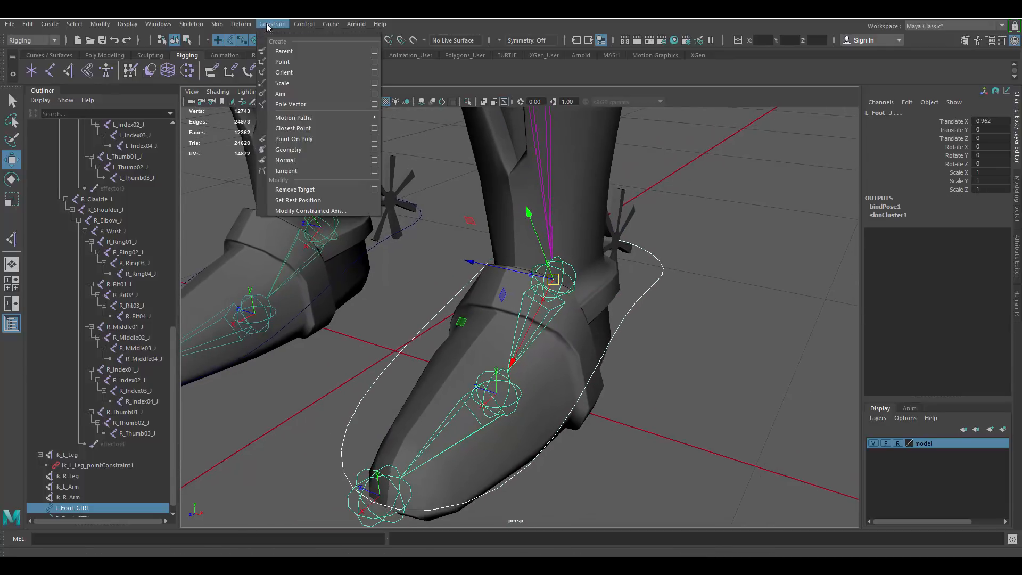
left_click(375, 72)
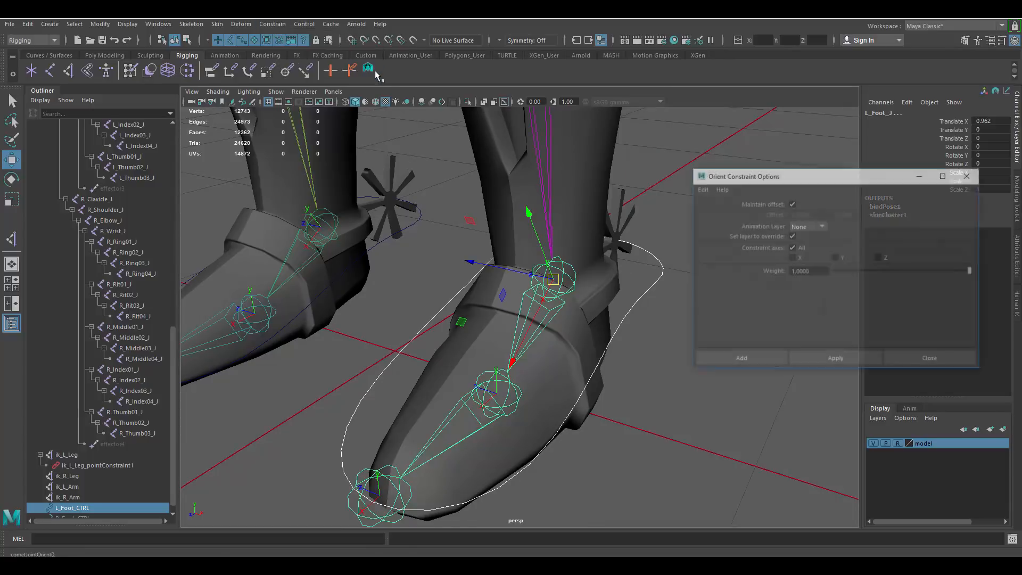
left_click(792, 204)
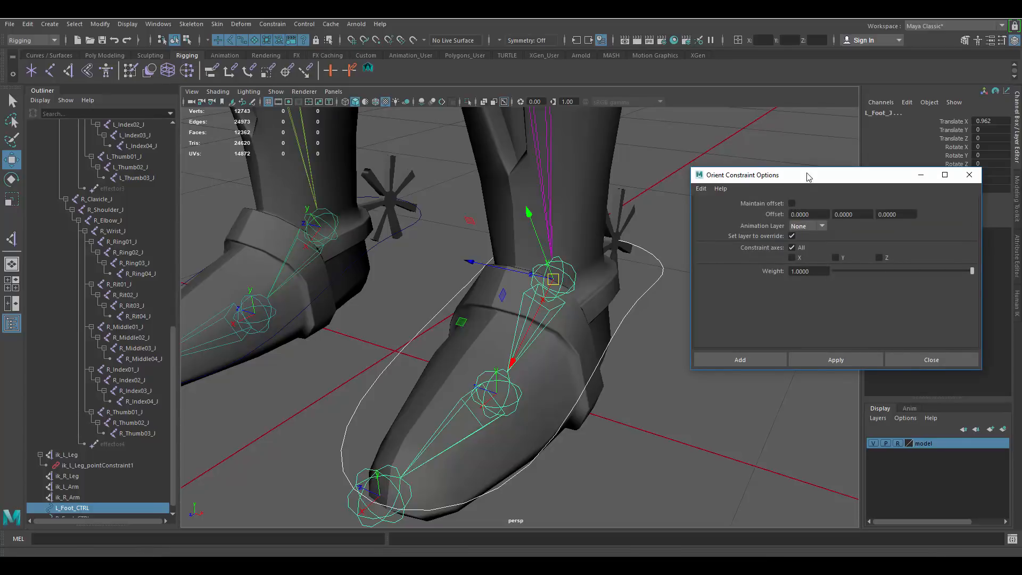
left_click_drag(809, 175, 846, 190)
left_click(851, 372)
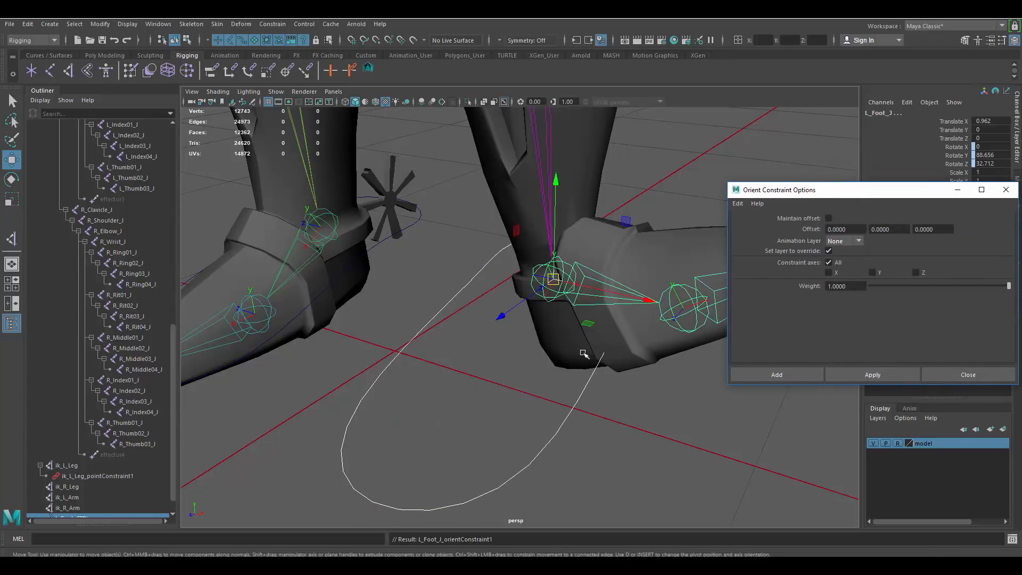
scroll(456, 257, "down", 3)
key("ctrl+z")
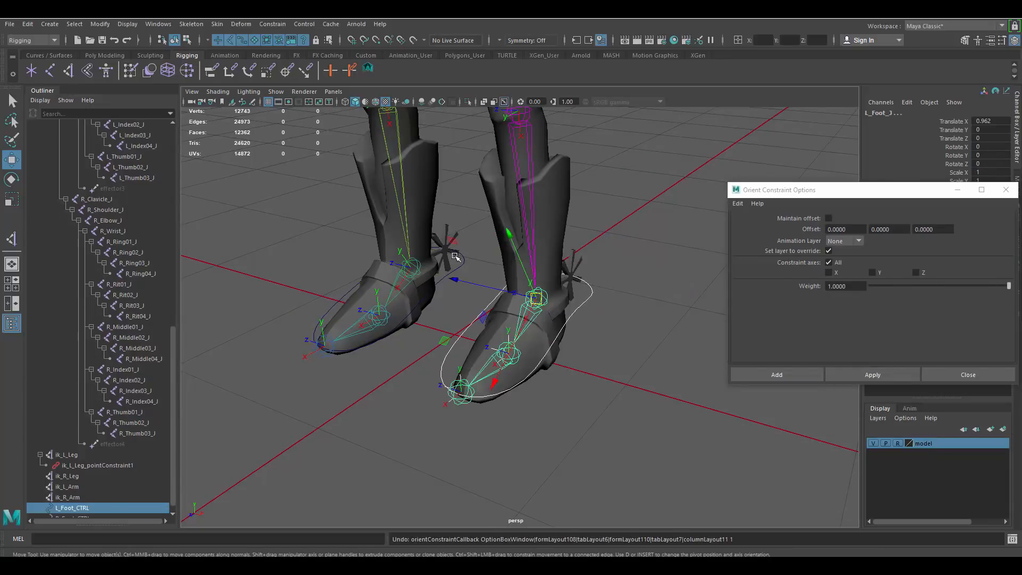
Step: Orient-constrain the L_Foot_J ankle joint to L_Foot_CTRL with Maintain offset turned on, and close the constraint options
scroll(456, 257, "up", 3)
left_click(828, 218)
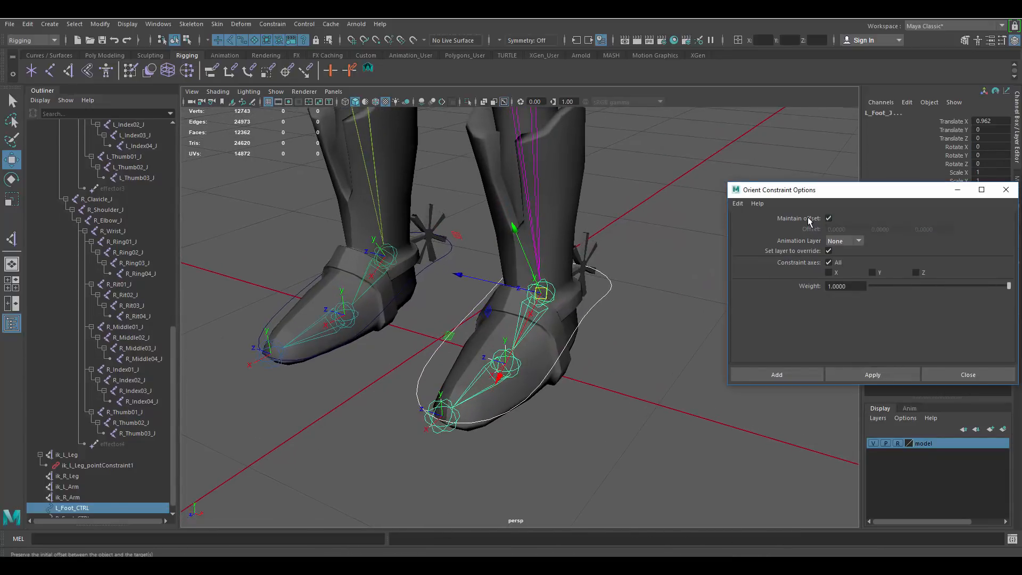
left_click(870, 372)
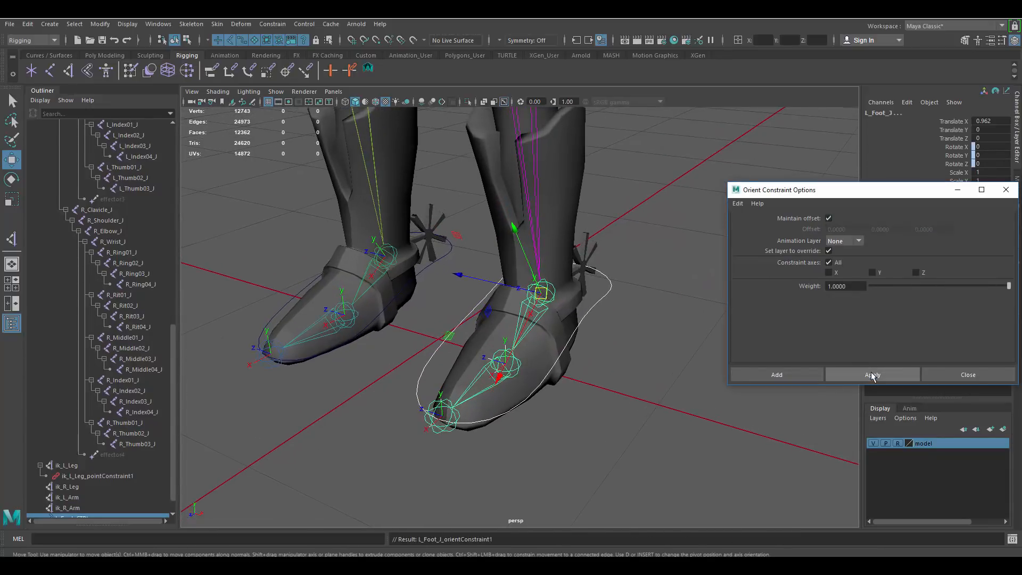
left_click(952, 374)
Step: Select the L_Foot_CTRL curve, rotate it by about 75 degrees around Y to test the foot, and undo the rotation
right_click_drag(578, 269, 615, 277, "alt")
left_click(623, 296)
left_click_drag(654, 310, 657, 308, "alt")
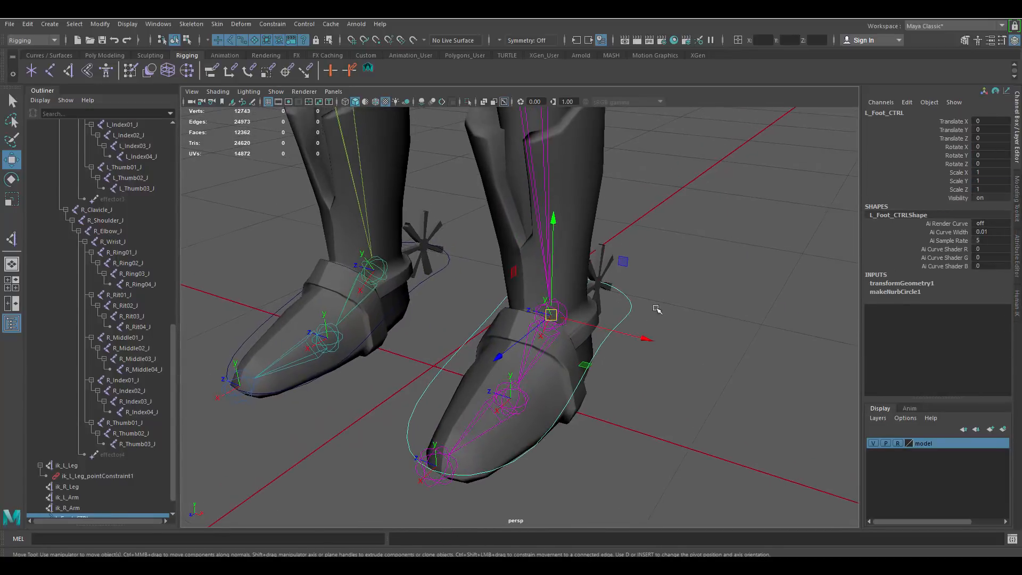
right_click_drag(656, 308, 596, 267, "alt")
left_click_drag(597, 267, 630, 292, "alt")
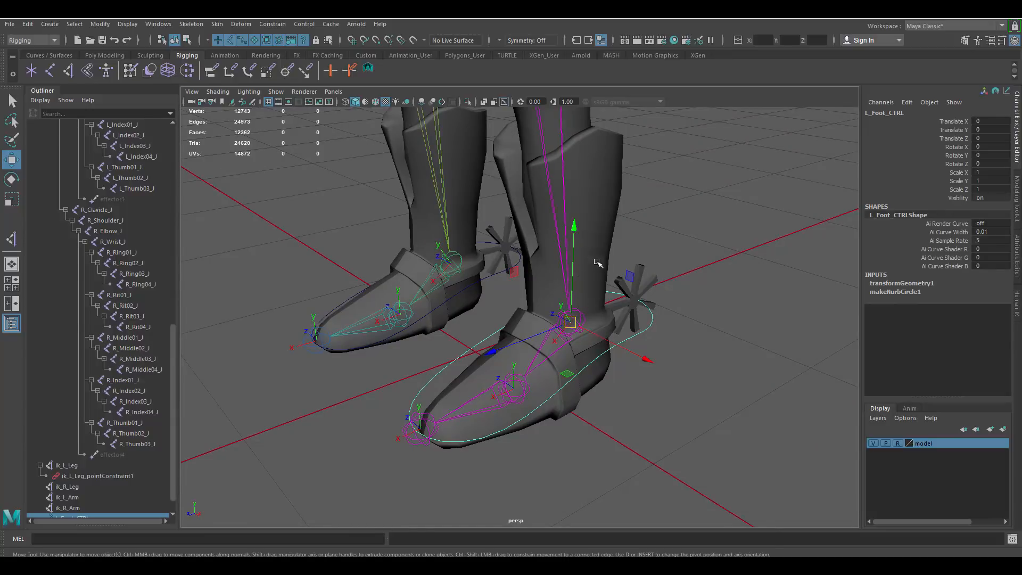
left_click_drag(597, 263, 604, 329, "alt")
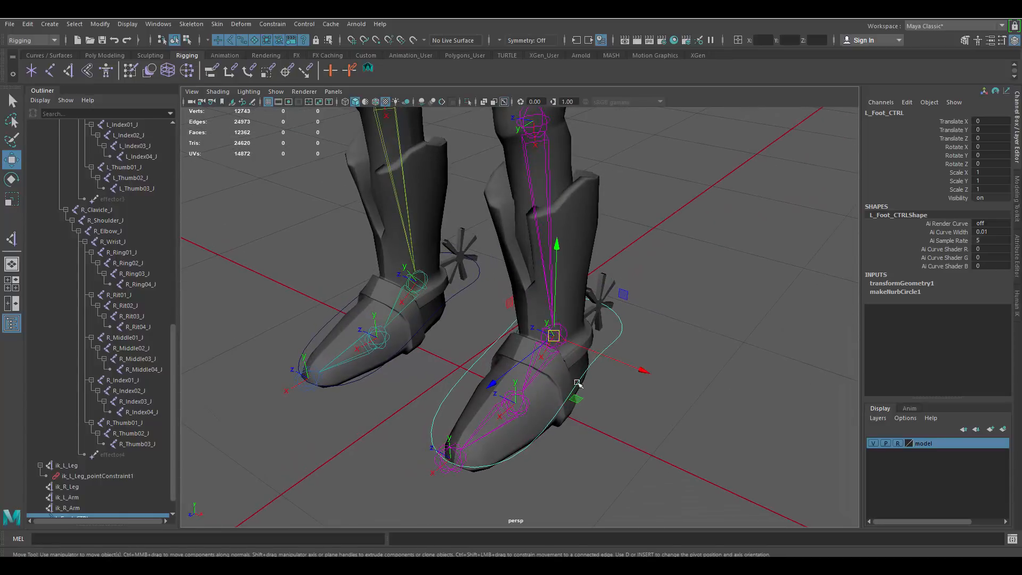
key("e")
left_click_drag(611, 421, 612, 367)
key("ctrl+z")
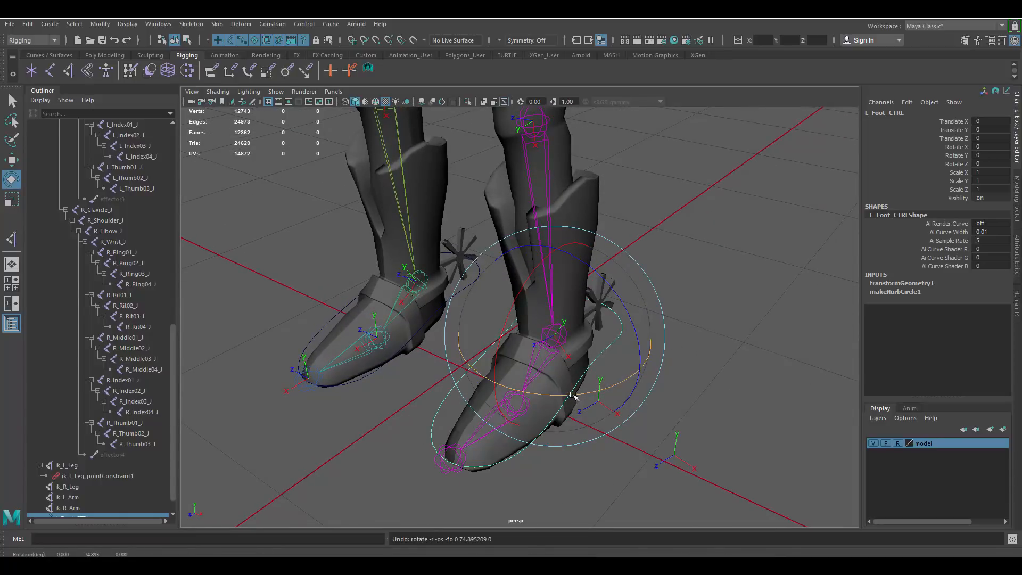
left_click(669, 308)
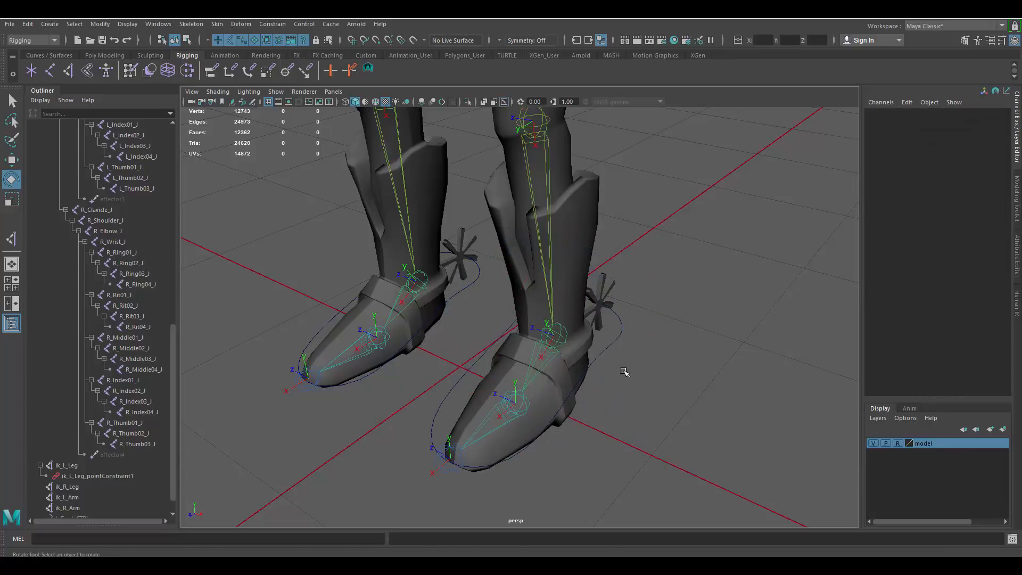
left_click_drag(623, 371, 536, 372)
key("ctrl+z")
left_click(695, 305)
Step: Select L_Foot_CTRL, raise it about 0.636 in Y, and rotate it freely by about 74, 12 and 5 degrees to test the leg
left_click(615, 339)
key("w")
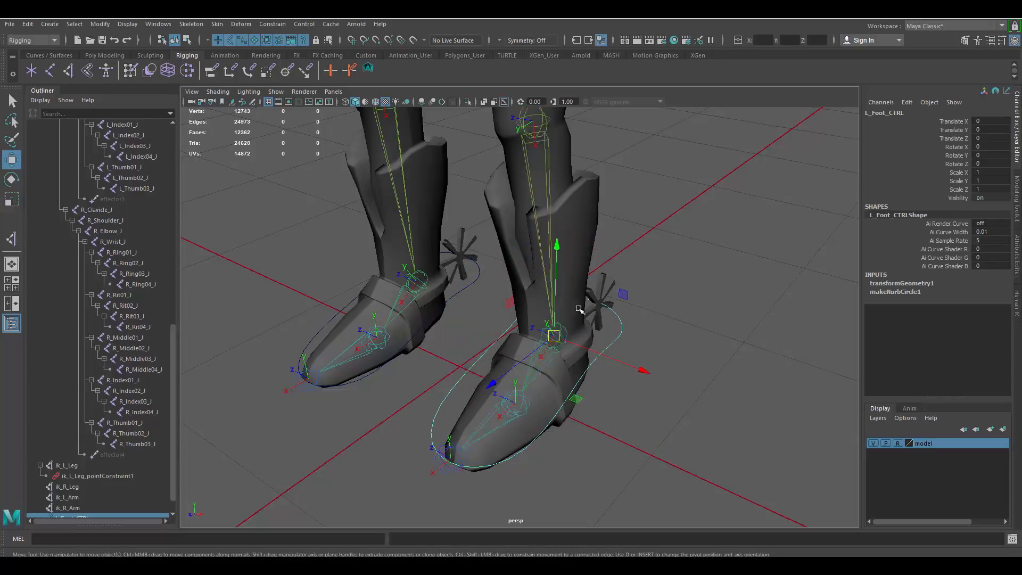
scroll(561, 287, "down", 2)
middle_click_drag(551, 278, 539, 319, "alt")
left_click_drag(539, 327, 555, 243)
scroll(554, 242, "down", 1)
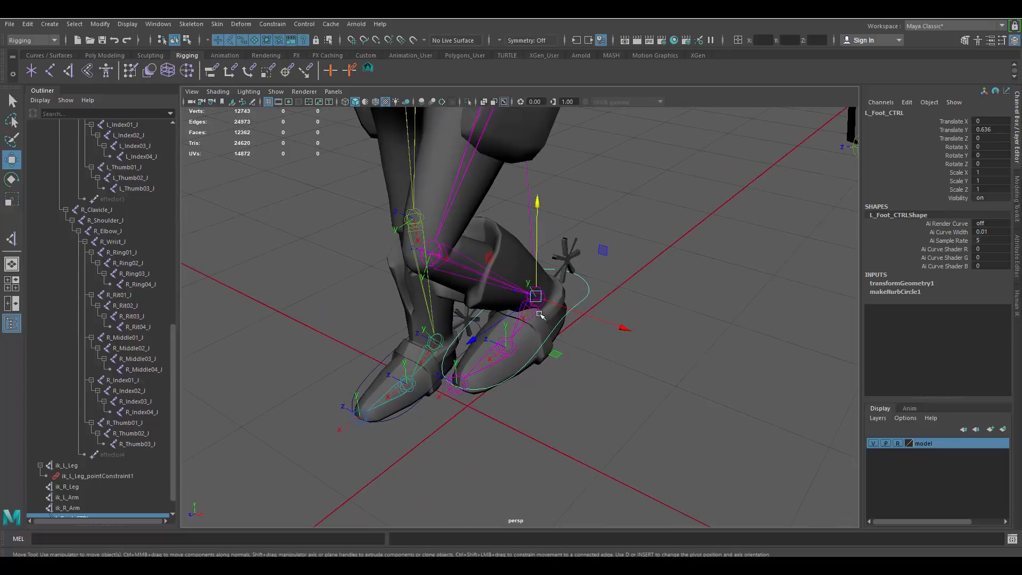
key("space")
key("space")
key("w")
key("e")
left_click_drag(520, 331, 539, 349)
Step: Reset L_Foot_CTRL's Translate Y, Translate Z and all Rotate values to 0, and deselect the control
left_click_drag(988, 129, 988, 160)
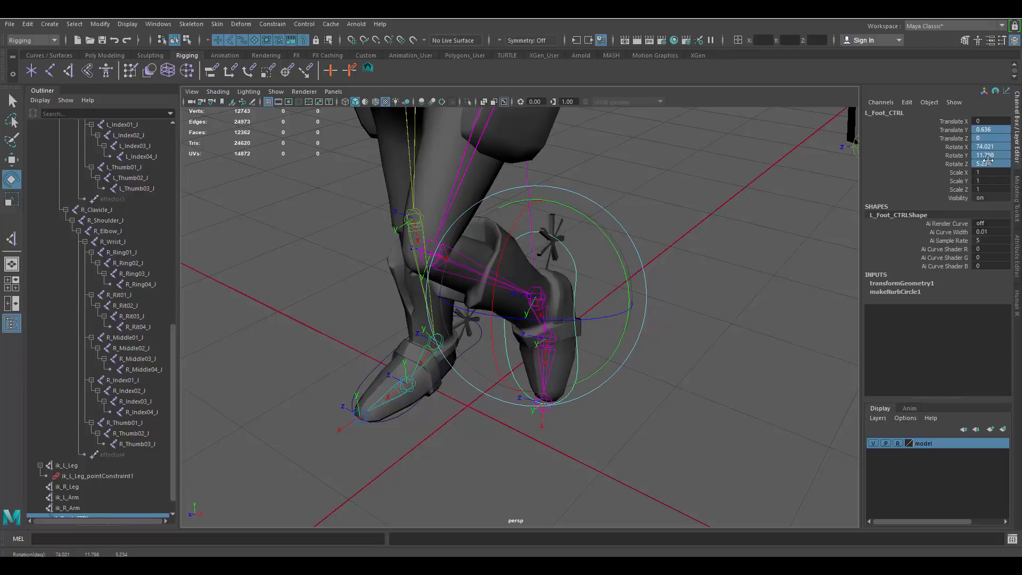
type("0")
key("Return")
left_click(713, 258)
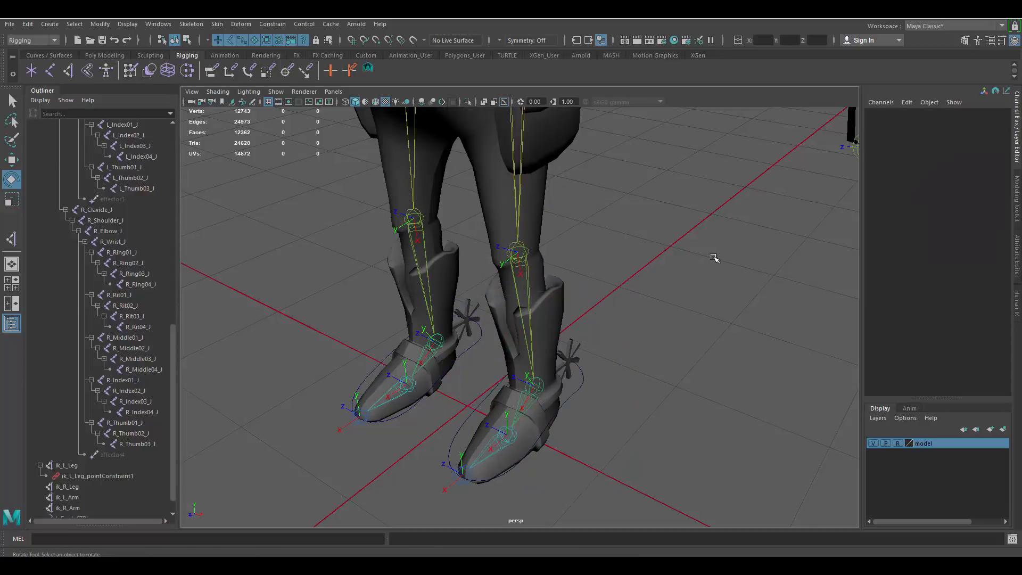
Step: Select R_Foot_CTRL, add the ik_R_Leg handle to the selection, and point-constrain the handle to the control
left_click_drag(559, 349, 589, 354, "alt")
middle_click_drag(442, 349, 568, 248, "alt")
scroll(564, 261, "up", 3)
left_click_drag(545, 281, 597, 260, "alt")
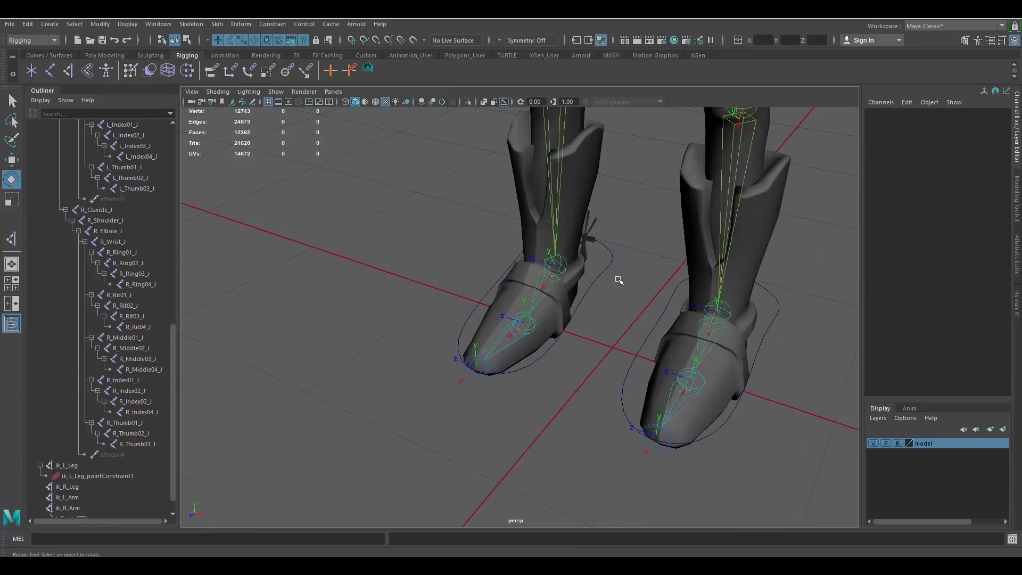
left_click(611, 267)
middle_click_drag(586, 238, 574, 283, "alt")
scroll(565, 289, "up", 2)
key("w")
scroll(599, 316, "up", 3)
scroll(107, 483, "down", 2)
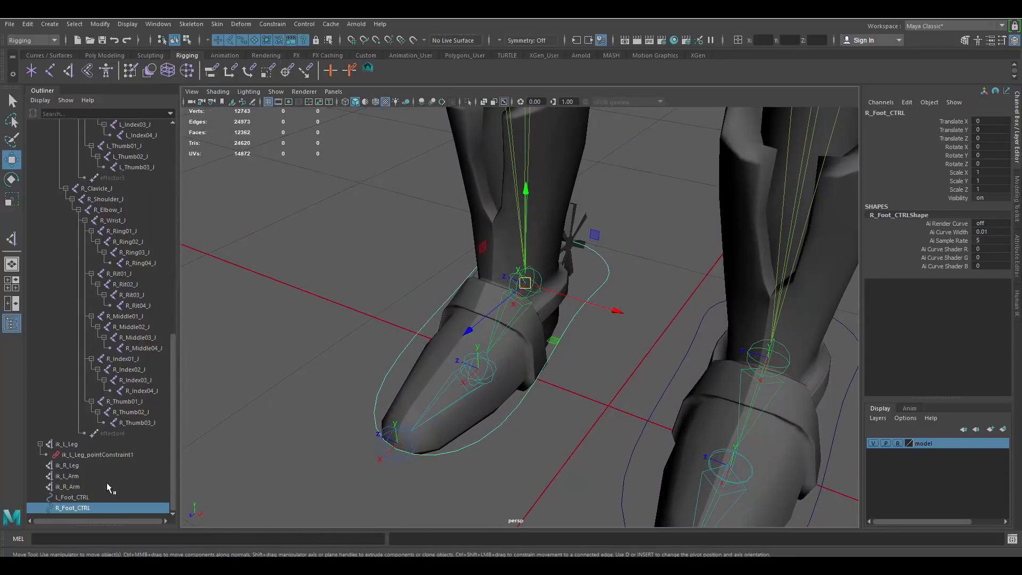
left_click(73, 465, "ctrl")
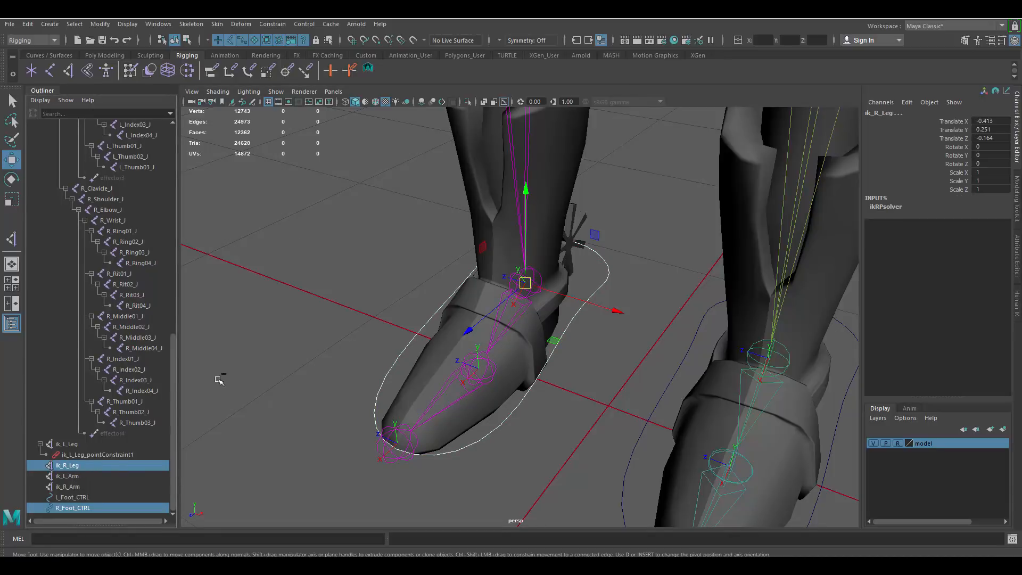
left_click(271, 24)
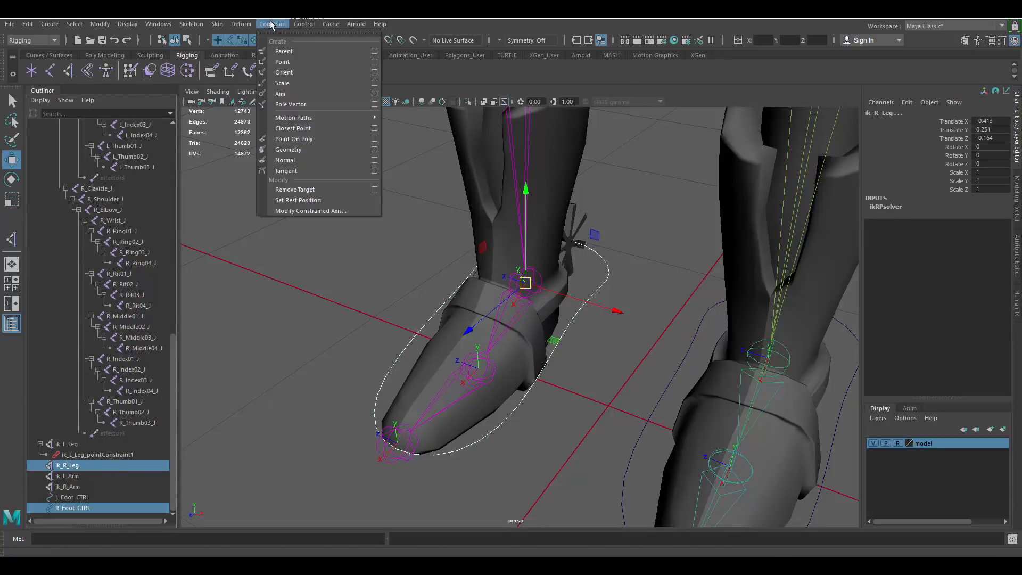
left_click(314, 63)
left_click(611, 369)
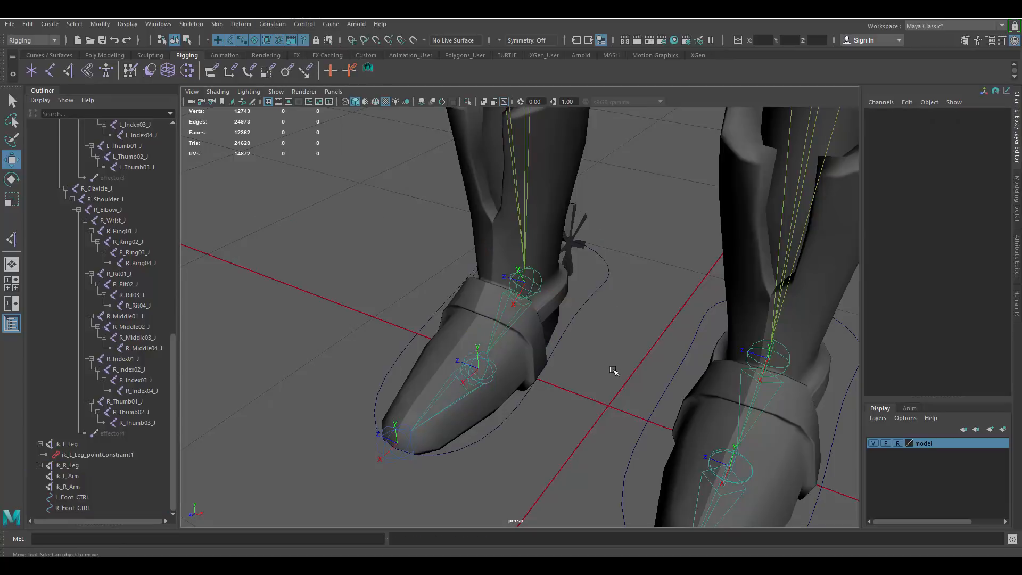
Step: Select R_Foot_CTRL, add the R_Foot_J ankle joint, and orient-constrain the joint to the control with Maintain offset turned on
left_click(603, 288)
scroll(620, 275, "up", 5)
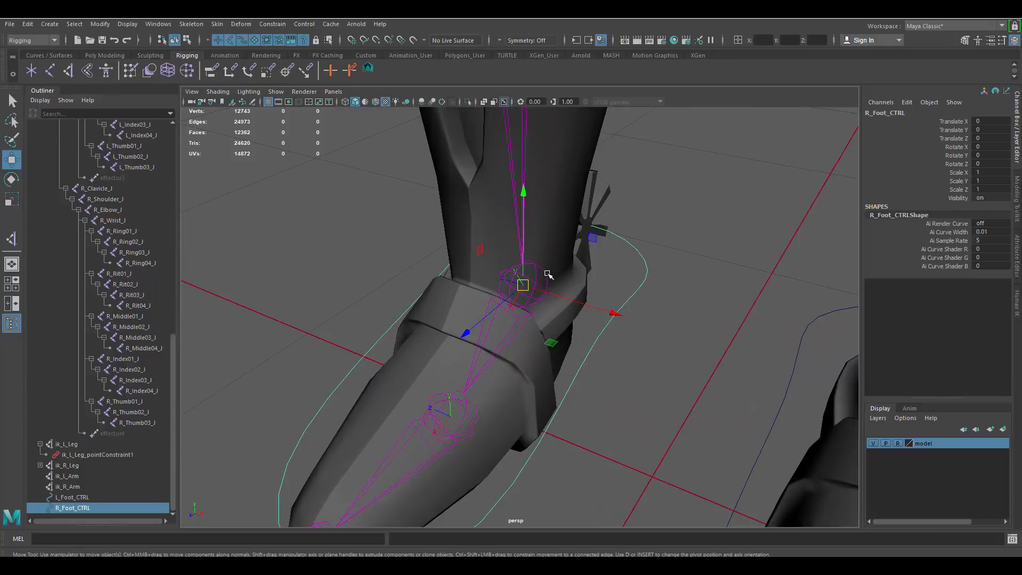
left_click(545, 273)
scroll(626, 322, "down", 3)
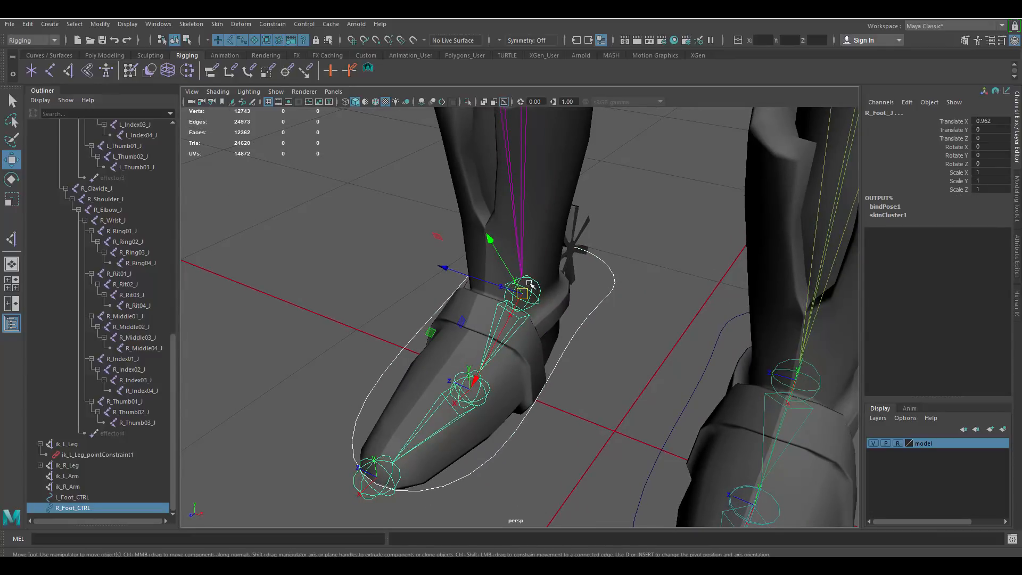
left_click(272, 24)
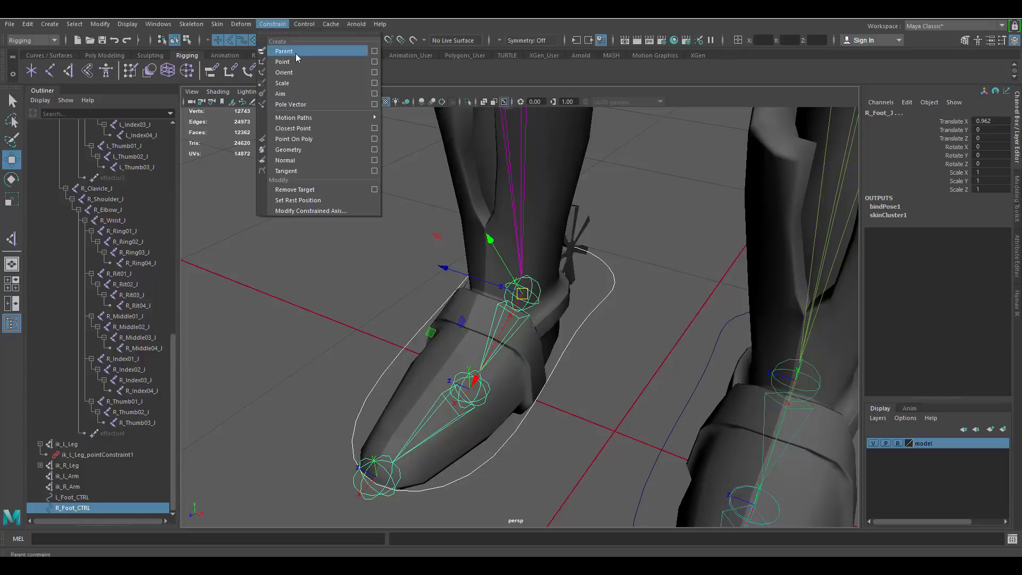
left_click(374, 74)
left_click(828, 219)
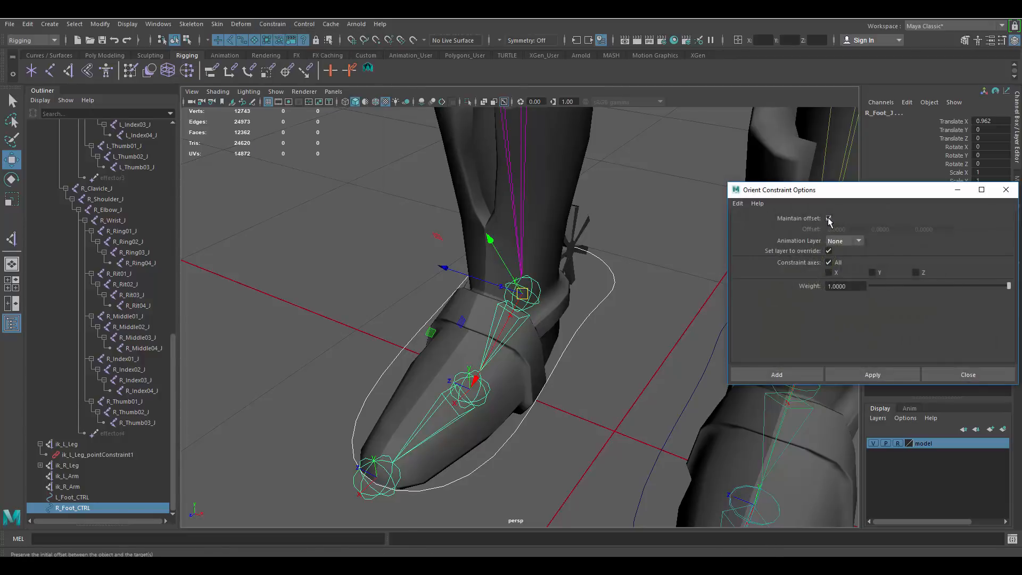
left_click(872, 375)
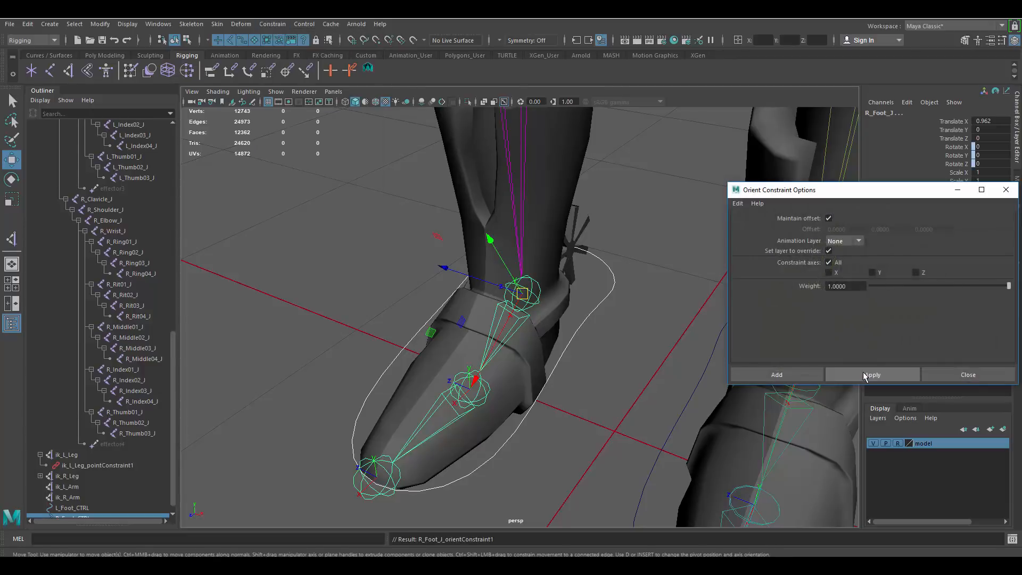
left_click(948, 375)
left_click(571, 310)
Step: Move R_Foot_CTRL to about -0.343, 0.498, 0.299 and rotate it about 39, -46 and -4 degrees to test the right leg
left_click_drag(603, 277, 641, 317)
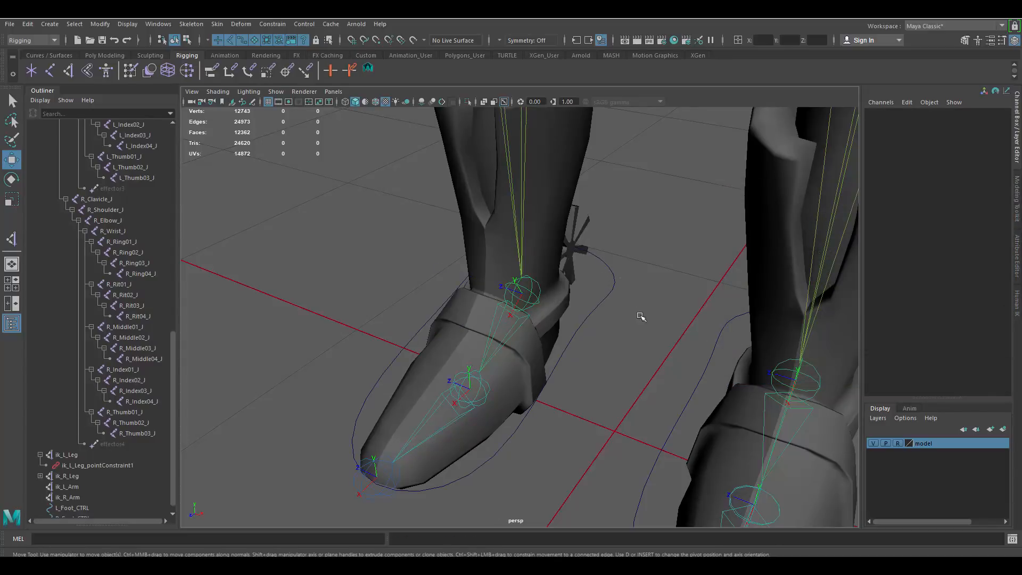
right_click_drag(640, 317, 524, 234, "alt")
middle_click_drag(524, 235, 508, 309, "alt")
left_click_drag(507, 312, 506, 298)
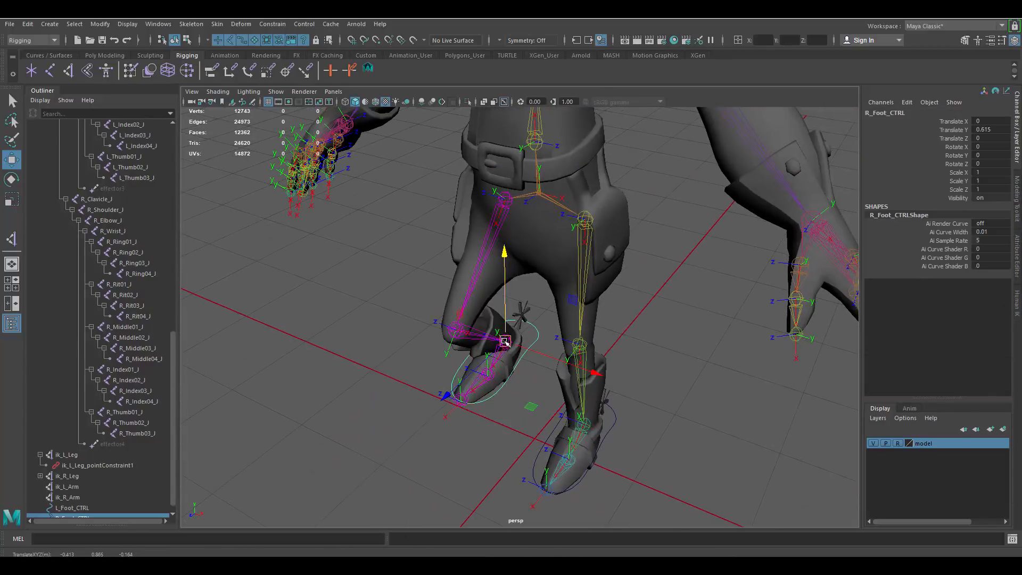
left_click_drag(505, 342, 490, 368)
key("e")
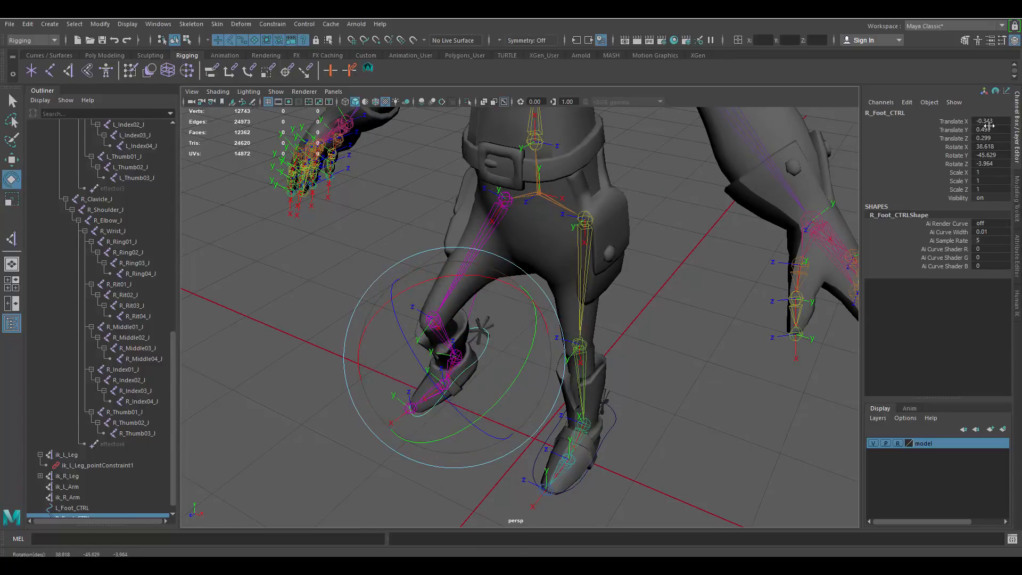
Step: Reset all of R_Foot_CTRL's Translate and Rotate values to 0
left_click_drag(988, 121, 994, 162)
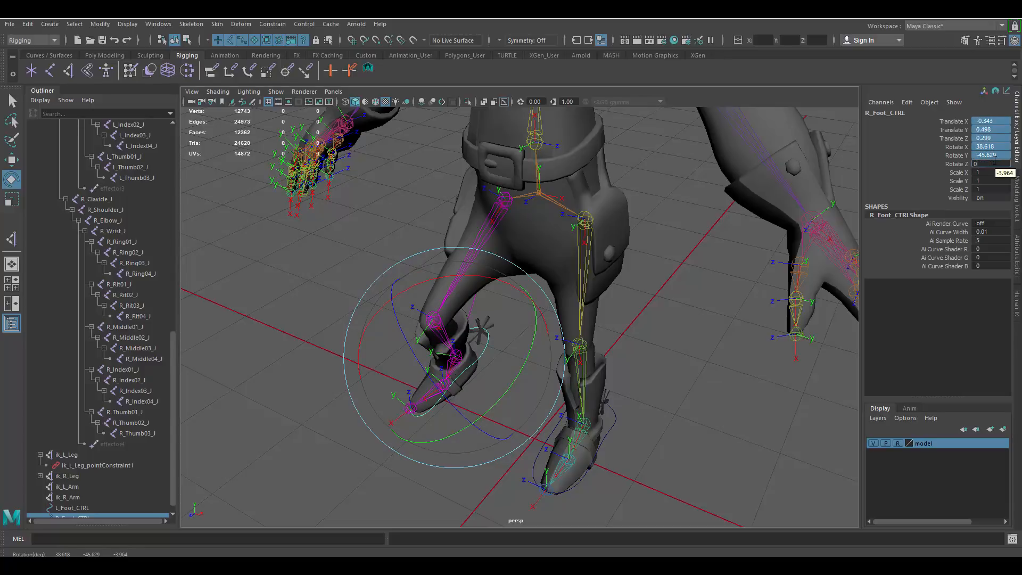
Step: Reset all translation and rotation values of the right foot control to 0 and deselect it
key("Return")
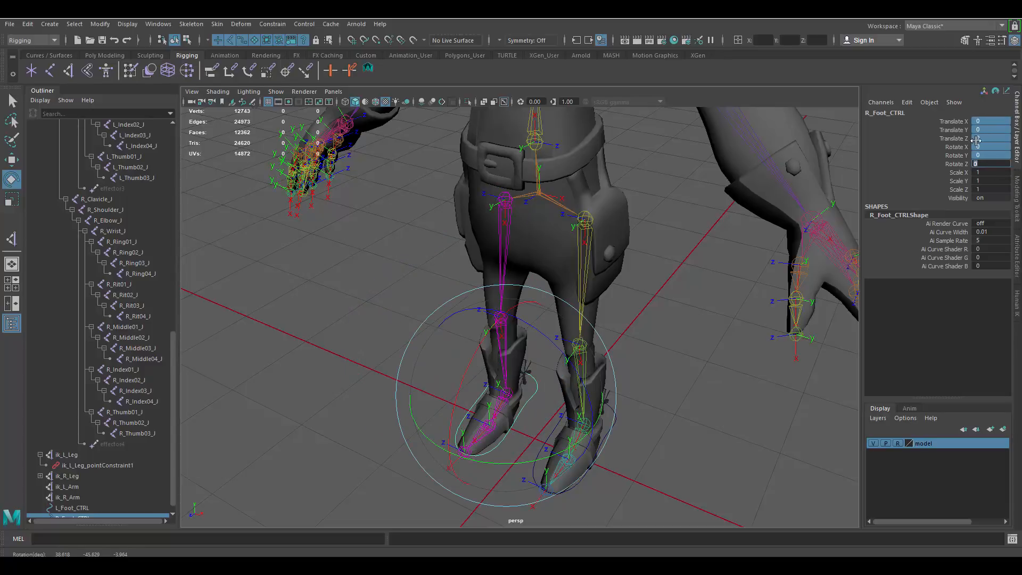
left_click_drag(604, 337, 638, 317, "alt")
key("w")
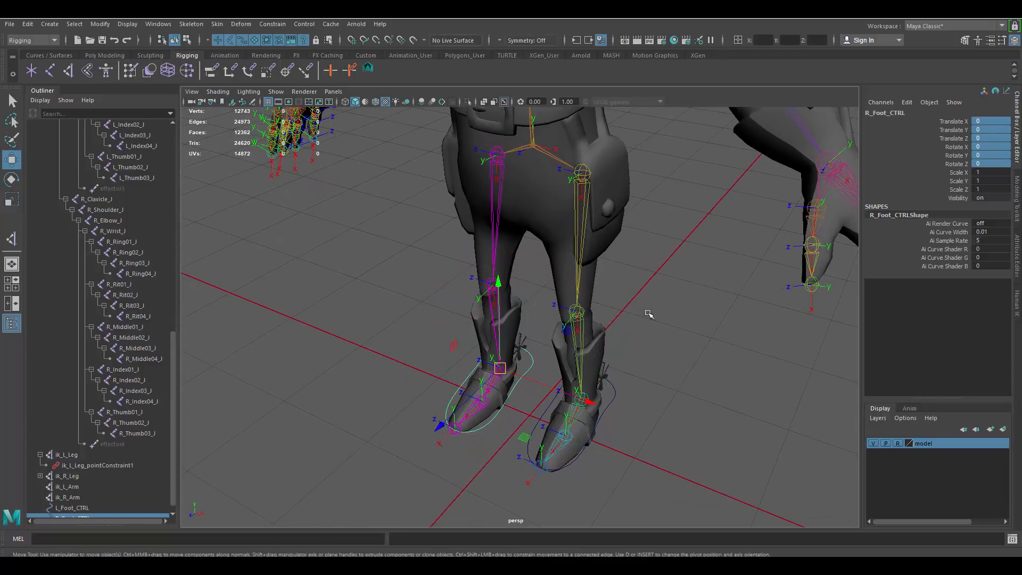
left_click(666, 334)
Step: Create a NURBS circle to serve as a hand control
right_click_drag(666, 334, 585, 324, "alt")
middle_click_drag(585, 324, 583, 341, "alt")
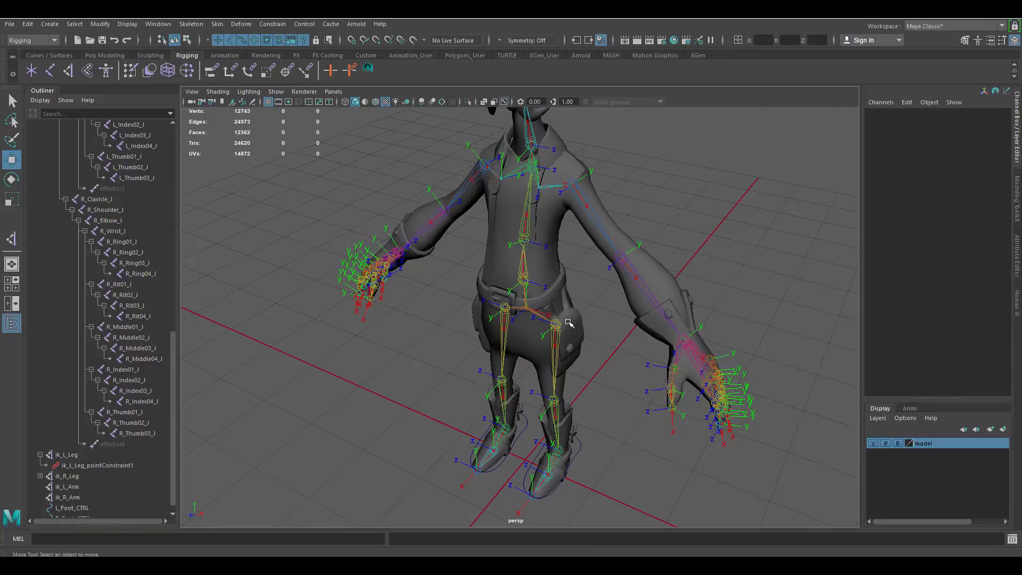
right_click_drag(568, 323, 573, 368, "alt")
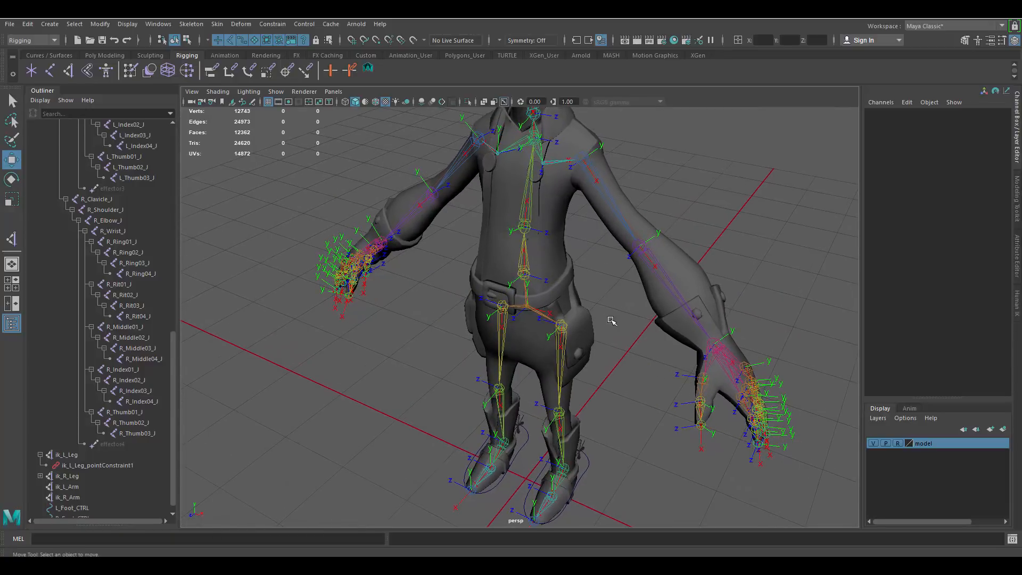
left_click_drag(639, 317, 585, 330, "alt")
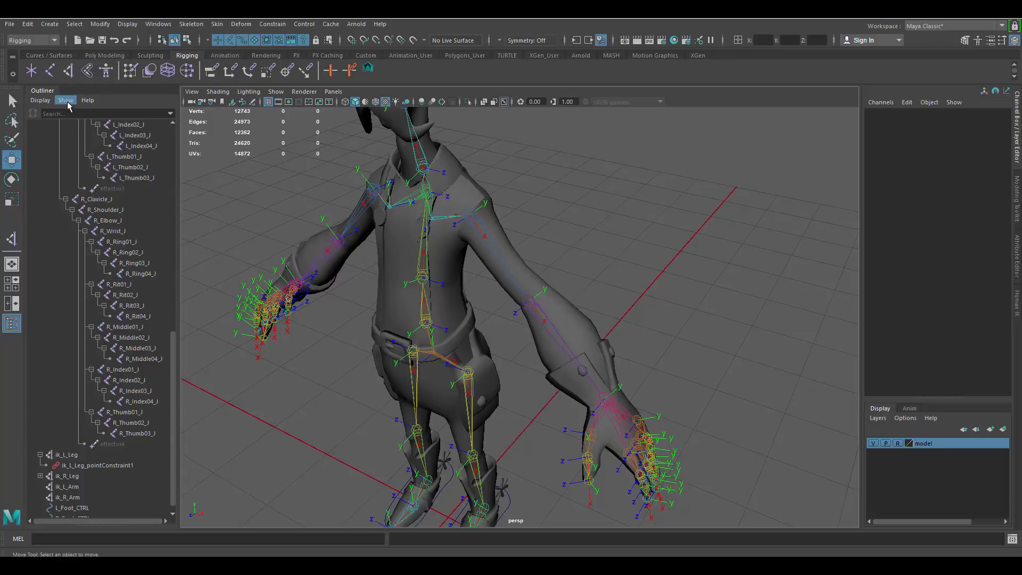
left_click(50, 24)
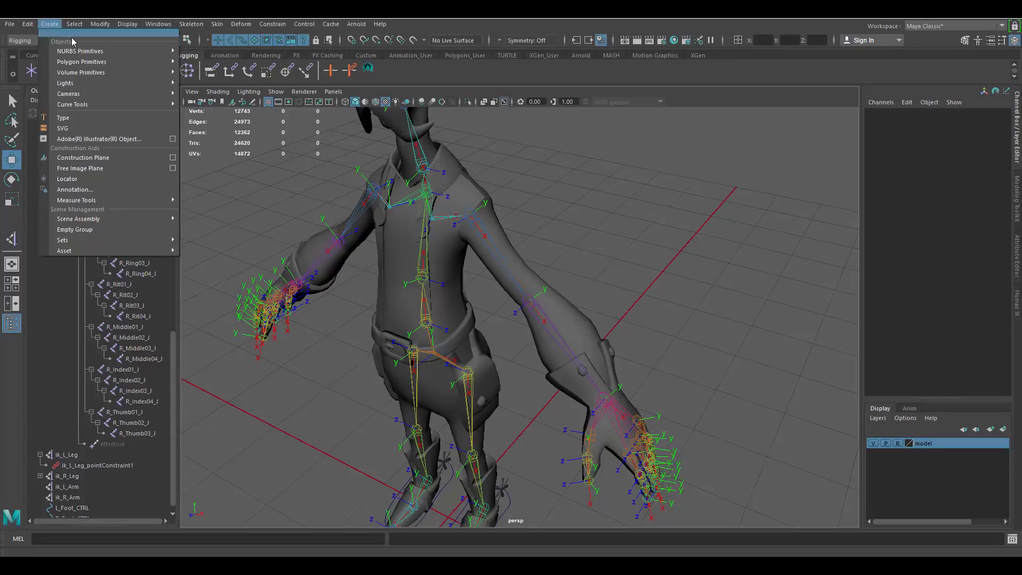
mouse_move(80, 52)
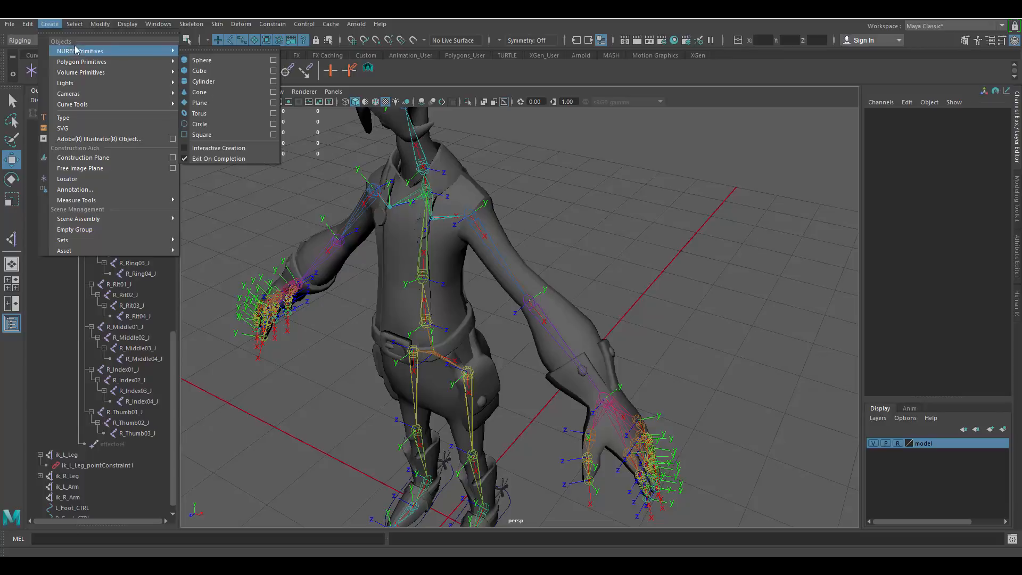
left_click(233, 128)
Step: Move the circle to the character's left hand, at about 2.131 in X and 2.507 in Y
scroll(574, 377, "down", 2)
middle_click_drag(464, 448, 445, 361, "alt")
left_click_drag(434, 310, 516, 209)
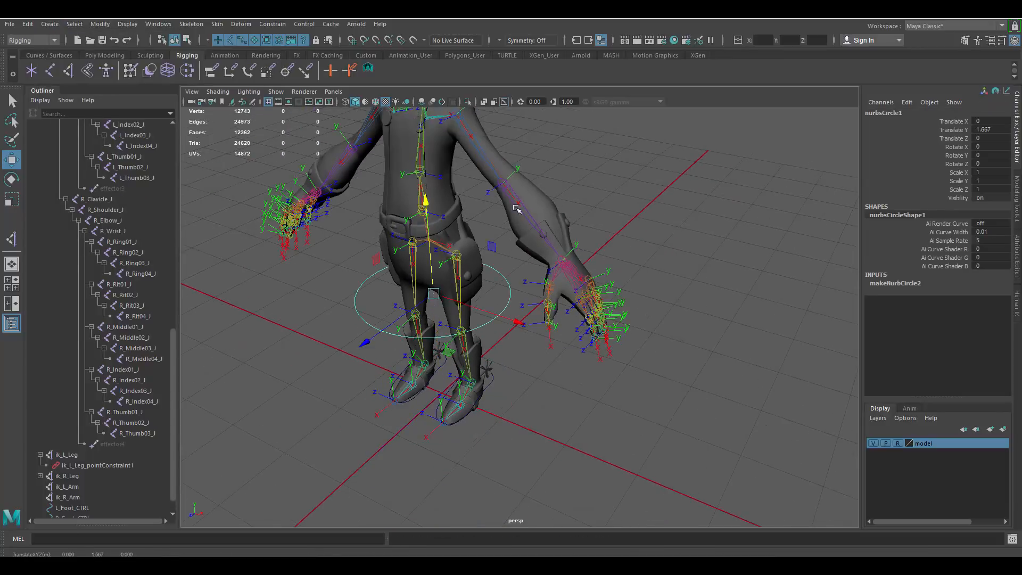
middle_click_drag(516, 210, 514, 269, "alt")
scroll(515, 392, "up", 3)
left_click_drag(696, 440, 698, 442)
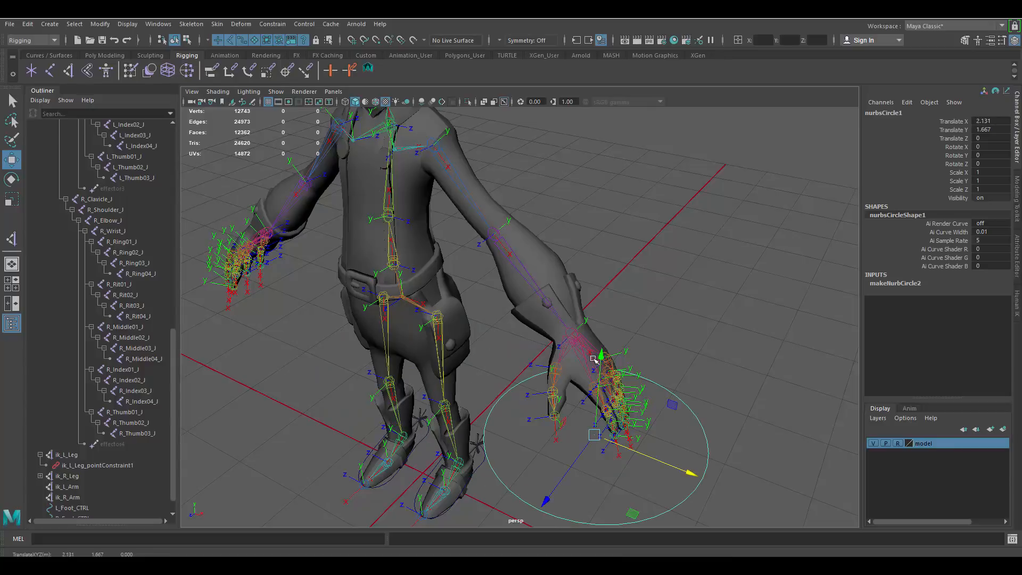
left_click_drag(597, 353, 611, 333)
scroll(633, 275, "up", 5)
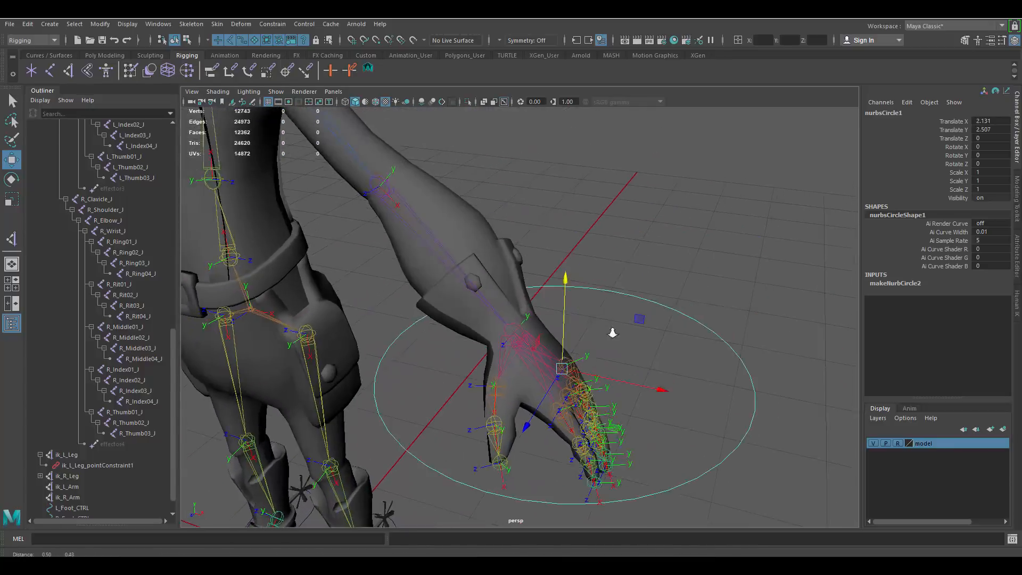
scroll(638, 336, "up", 3)
key("e")
scroll(641, 327, "down", 4)
left_click_drag(605, 294, 559, 255)
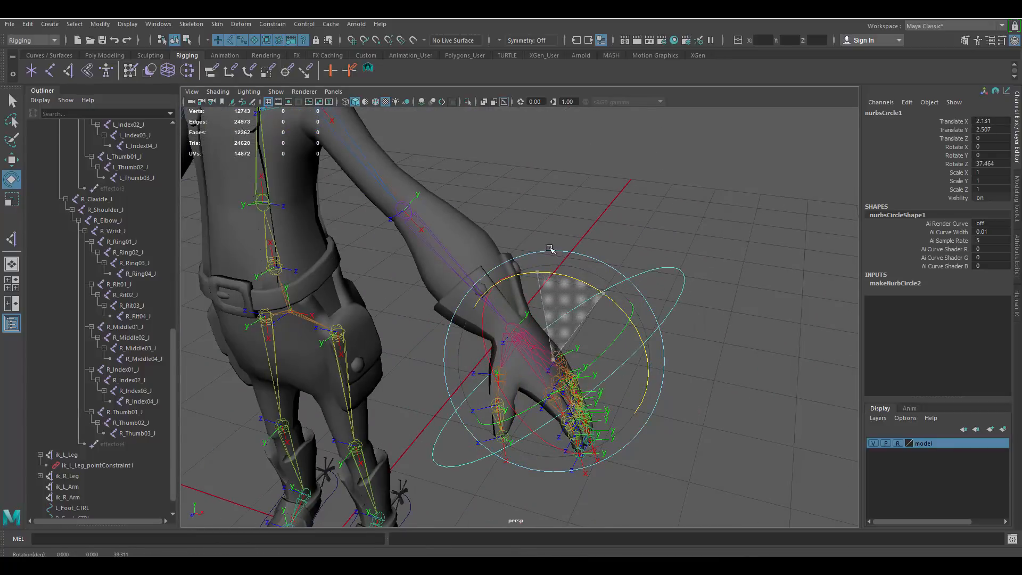
key("r")
left_click_drag(553, 360, 461, 319)
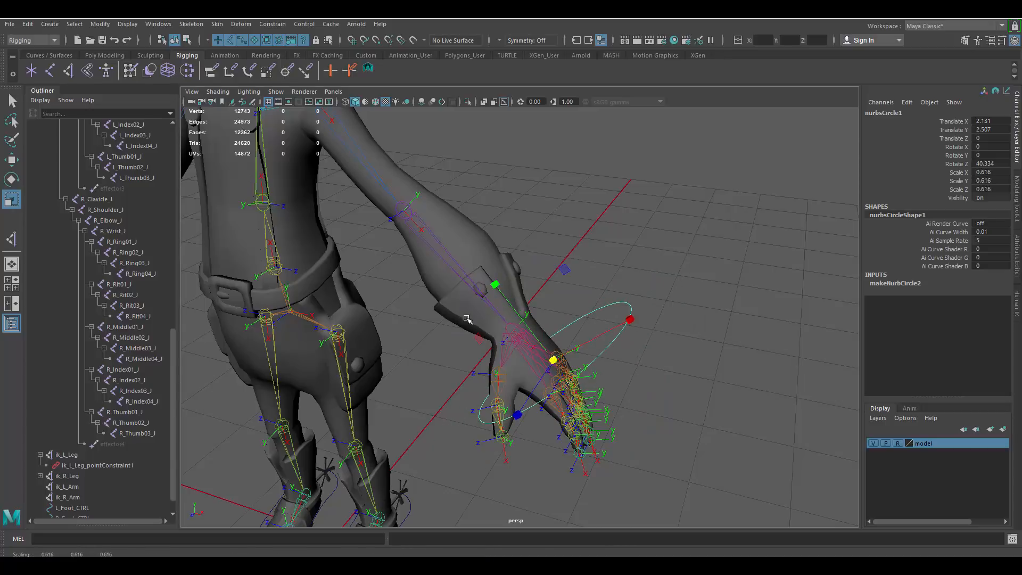
key("ctrl+z")
key("ctrl+z")
Step: Scale four alternating control vertices of the circle inward to make a four-pointed shape, and reselect the curve as an object
right_click(680, 334)
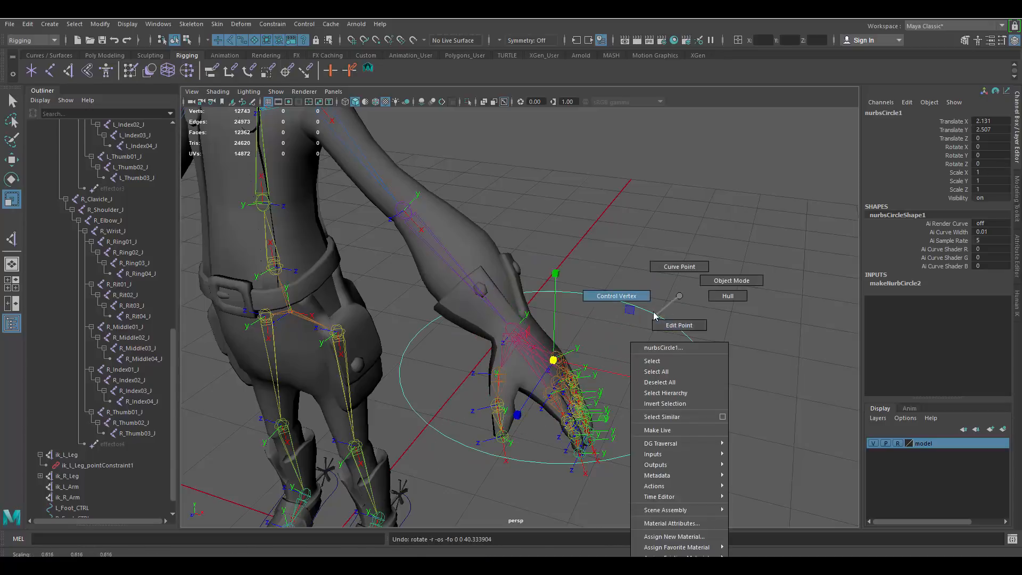
left_click(678, 338)
left_click_drag(678, 338, 704, 333, "alt")
left_click(634, 466)
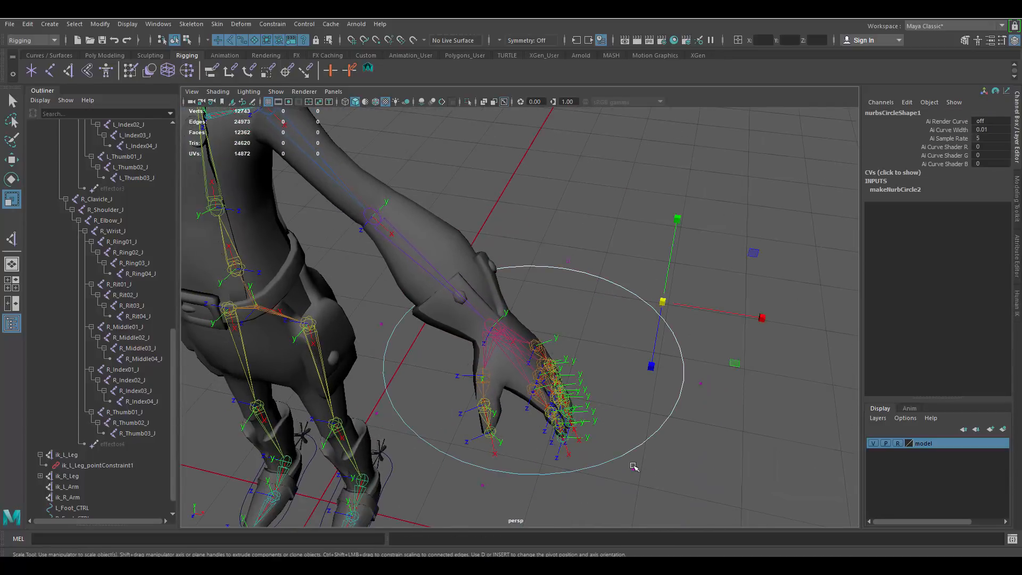
left_click_drag(606, 455, 656, 487)
mouse_move(375, 403)
left_mouse_down()
mouse_move(381, 420)
mouse_move(442, 287)
left_mouse_up()
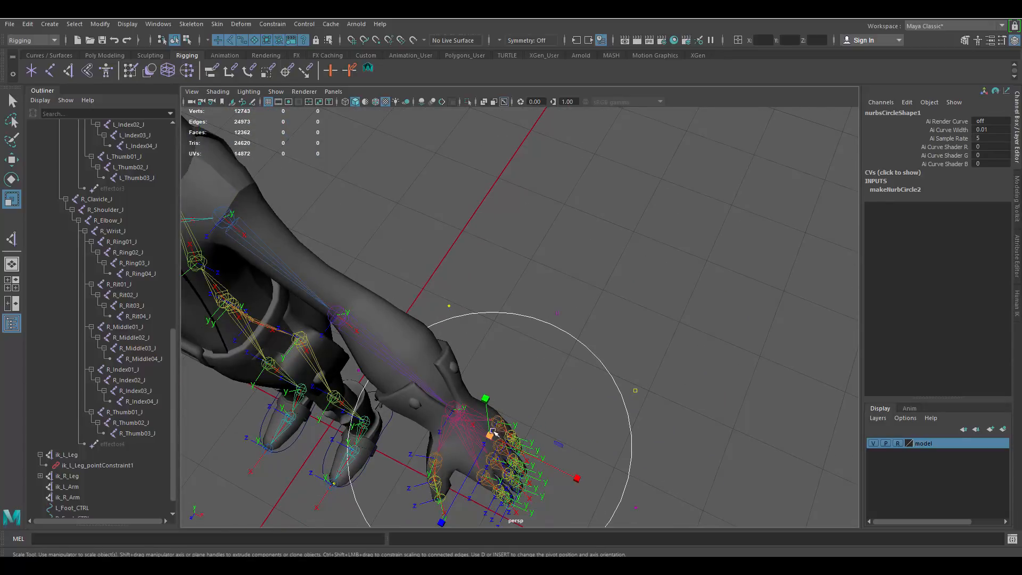
left_click_drag(491, 433, 410, 401)
left_click_drag(569, 397, 601, 341, "alt")
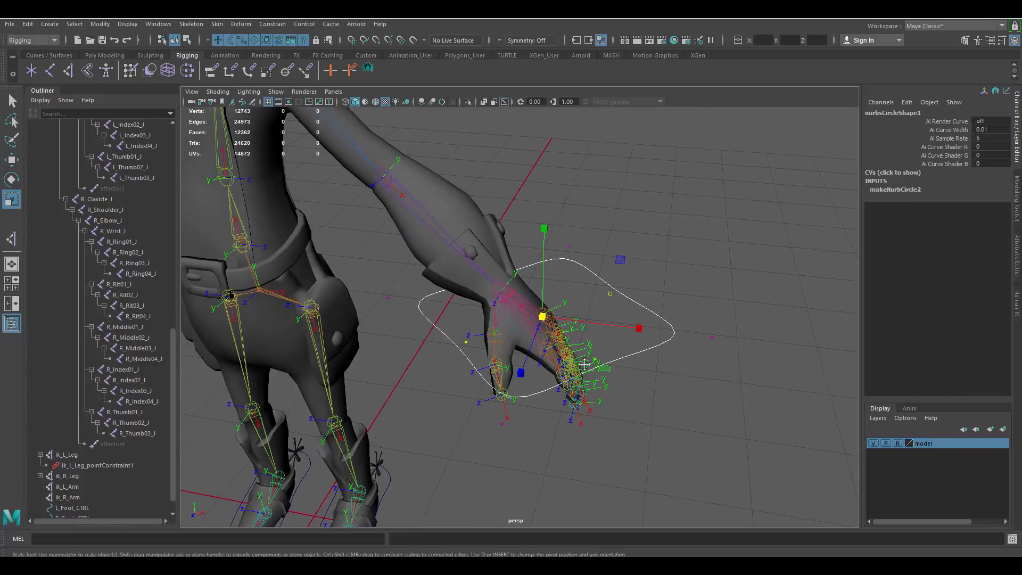
middle_click_drag(600, 330, 602, 347, "alt")
scroll(602, 347, "up", 4)
key("w")
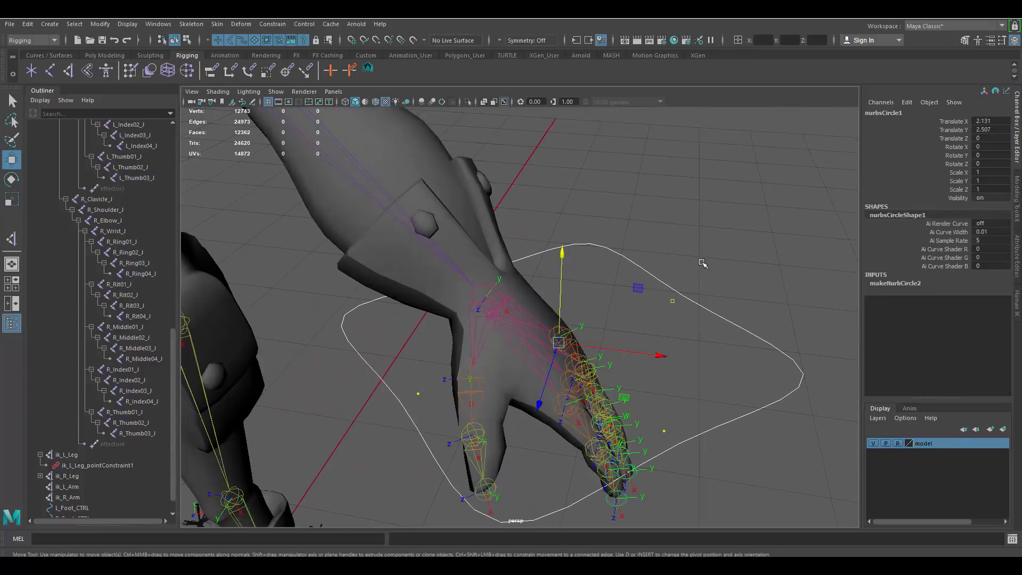
left_click(690, 299)
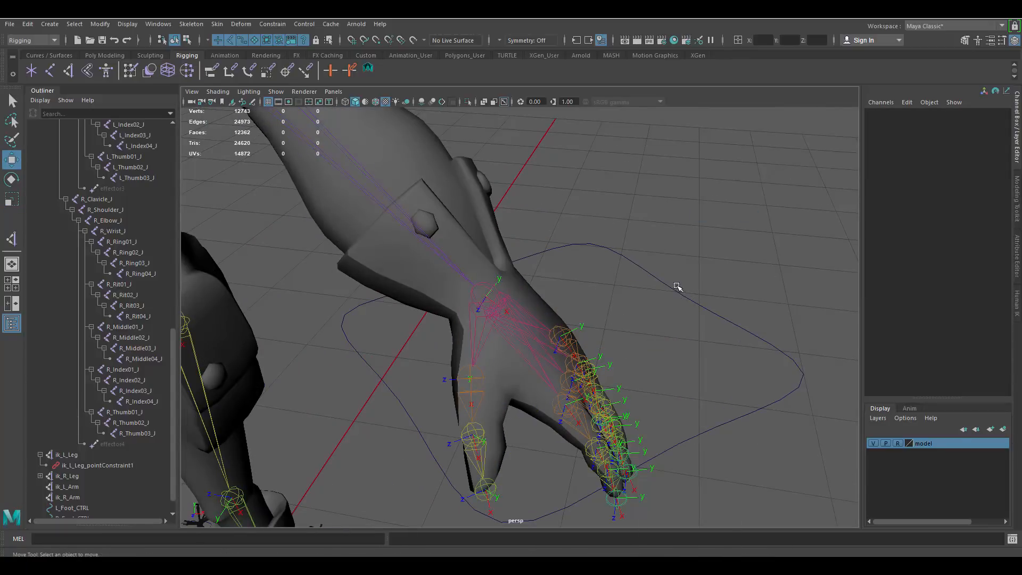
left_click(676, 286)
Step: Hide the model layer, turn on point snapping and snap the control curve to the left wrist joint
left_click_drag(677, 287, 645, 353, "alt")
scroll(645, 353, "up", 3)
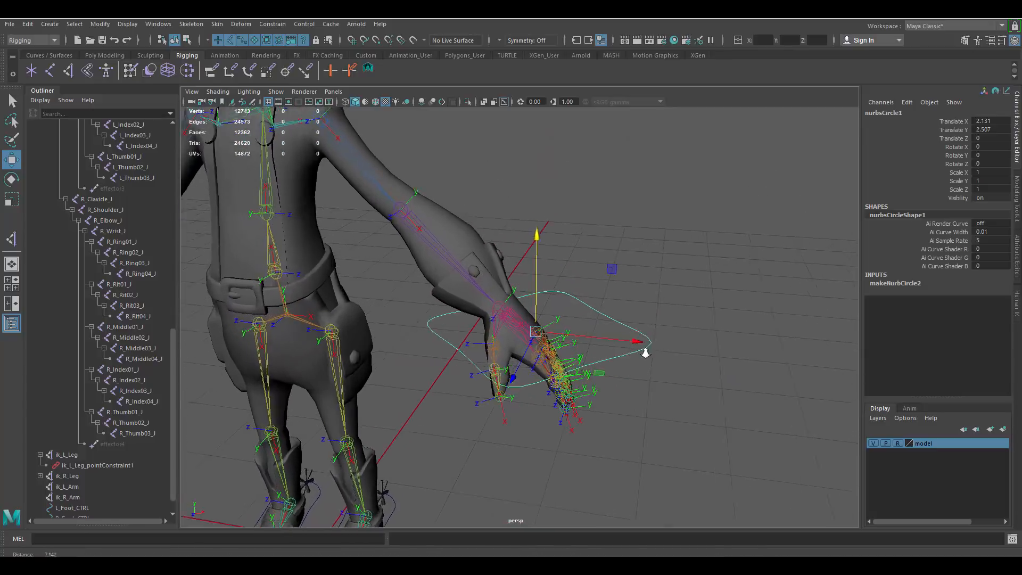
scroll(534, 344, "up", 3)
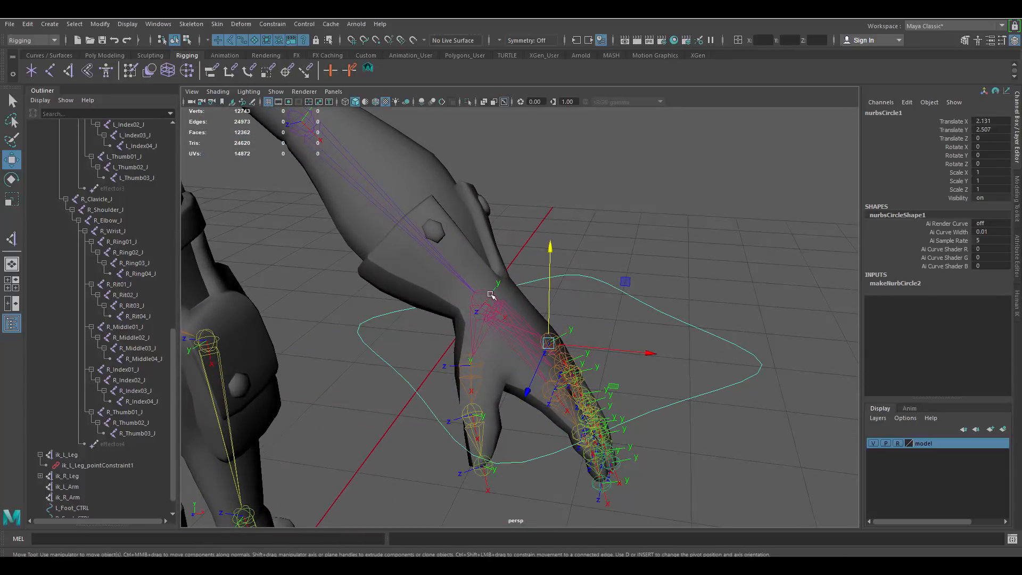
left_click(874, 443)
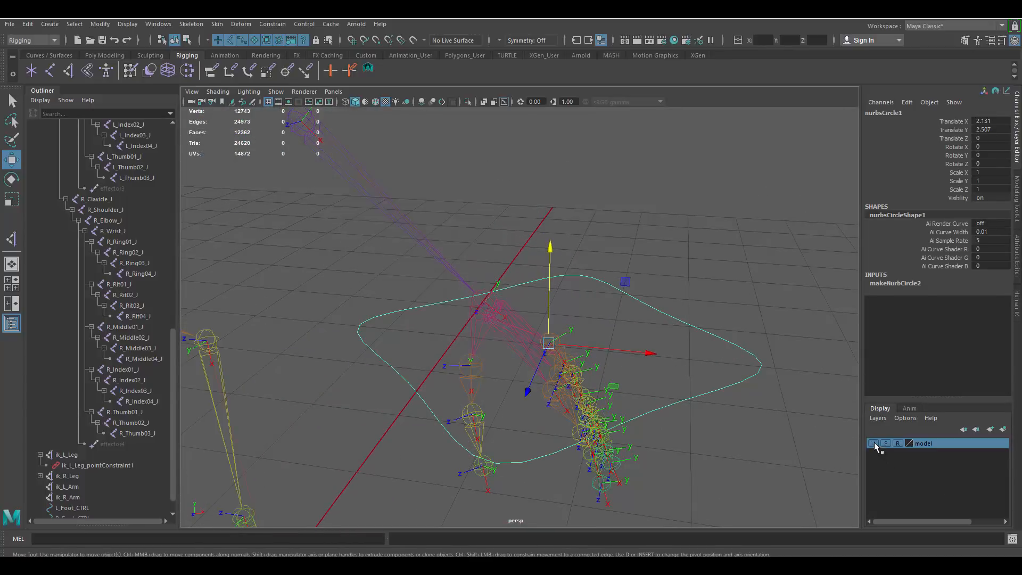
left_click_drag(709, 319, 725, 324, "alt")
left_click(375, 41)
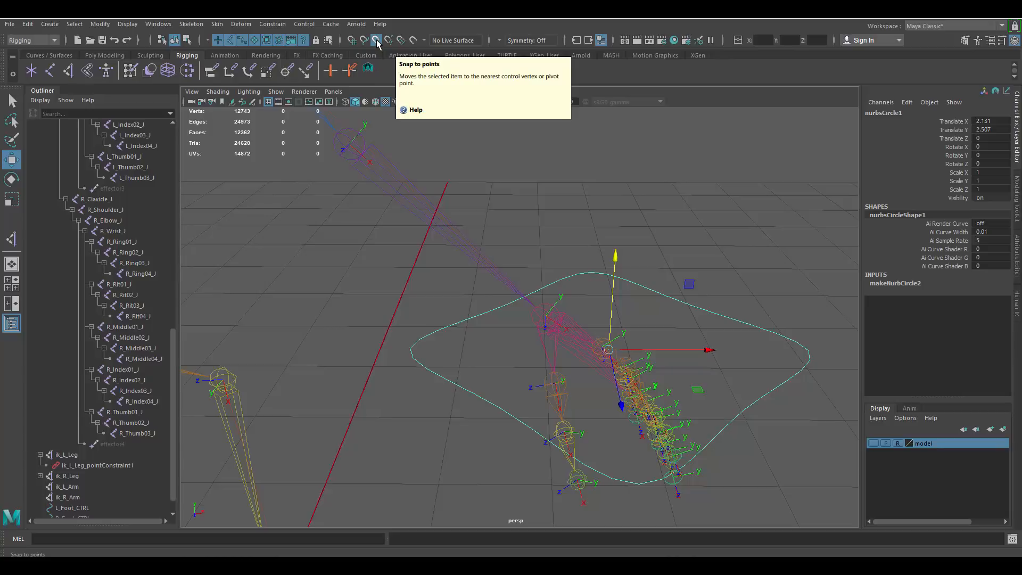
scroll(639, 229, "up", 4)
left_click_drag(636, 360, 541, 343)
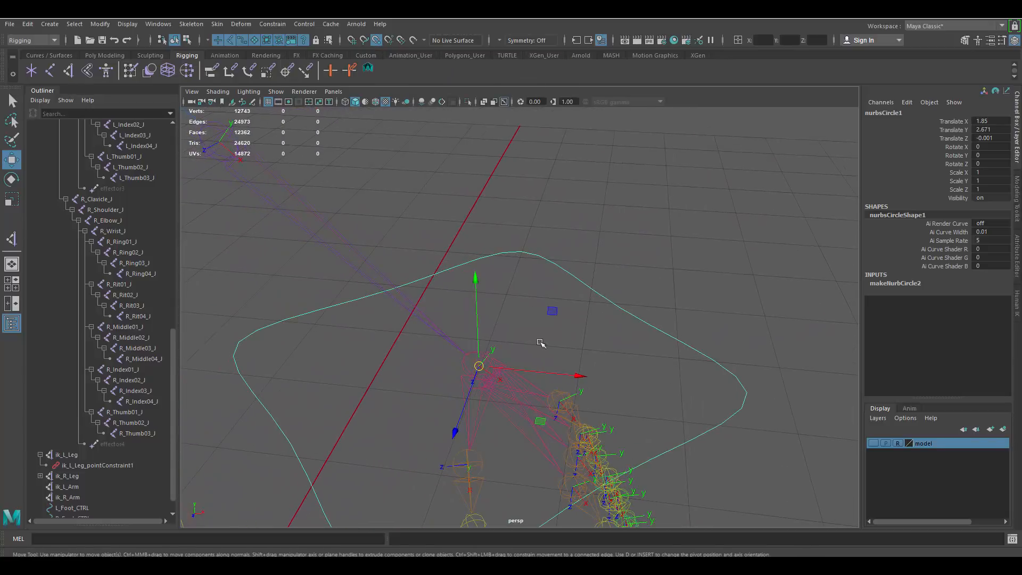
Step: Scale the left wrist curve uniformly to about 0.58 and show the model layer again
key("r")
left_click_drag(479, 365, 427, 342)
left_click(873, 443)
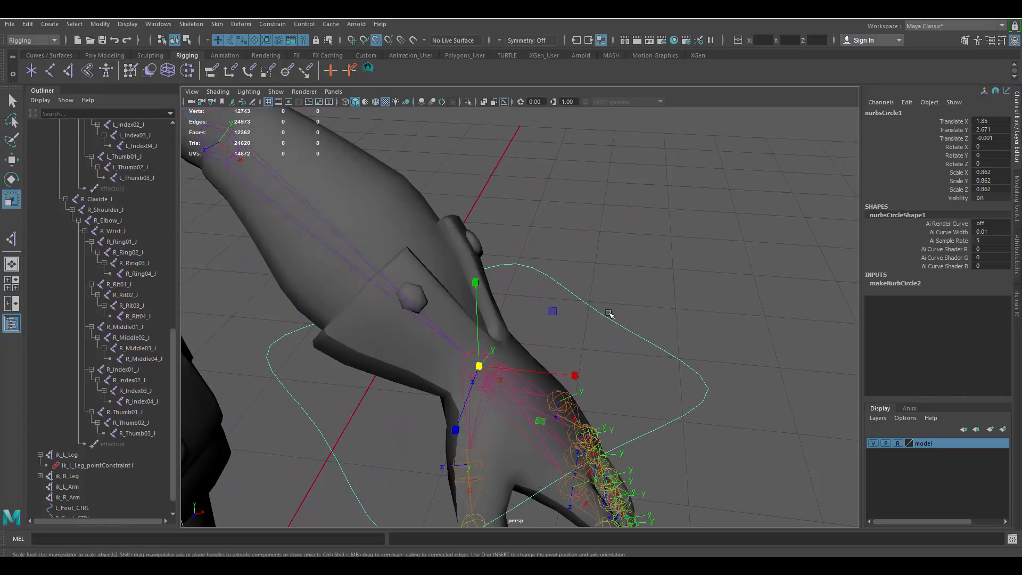
scroll(608, 313, "down", 4)
left_click_drag(520, 311, 458, 306, "alt")
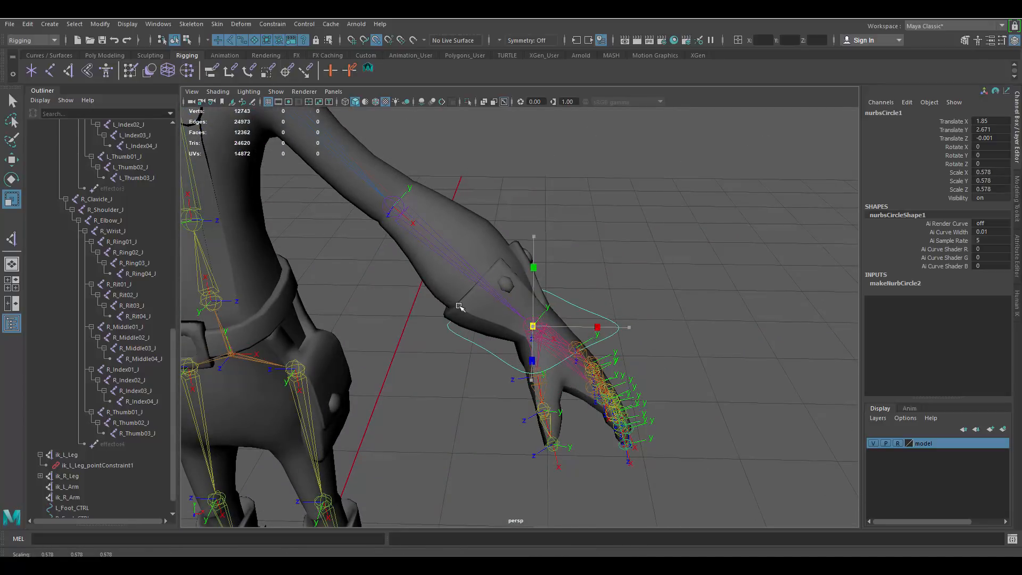
Step: Rotate the left wrist curve about 38.8 degrees in Z to align with the arm, and scale it to about 0.52
key("e")
left_click_drag(611, 274, 628, 293)
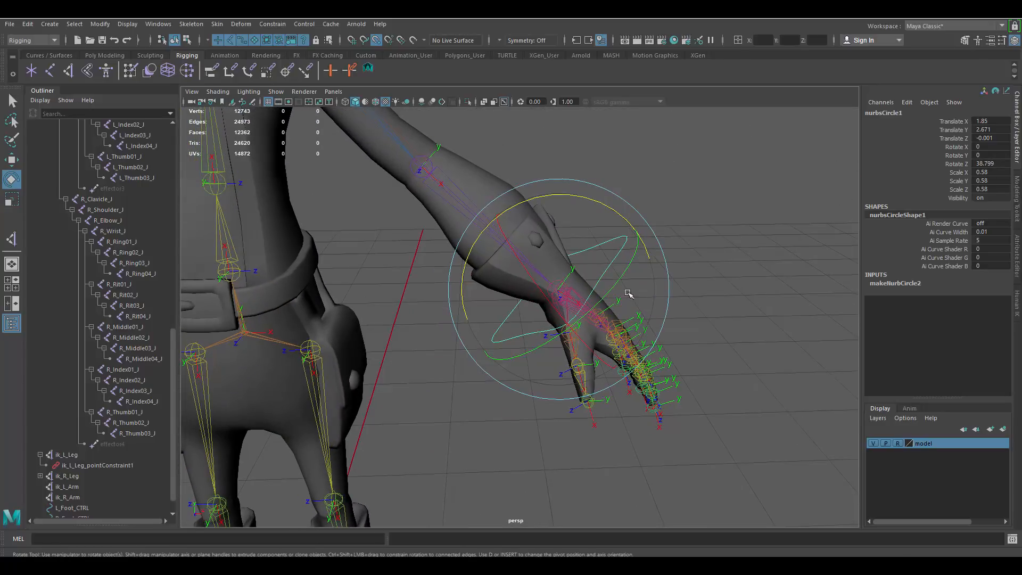
key("r")
left_click_drag(558, 290, 545, 289)
key("w")
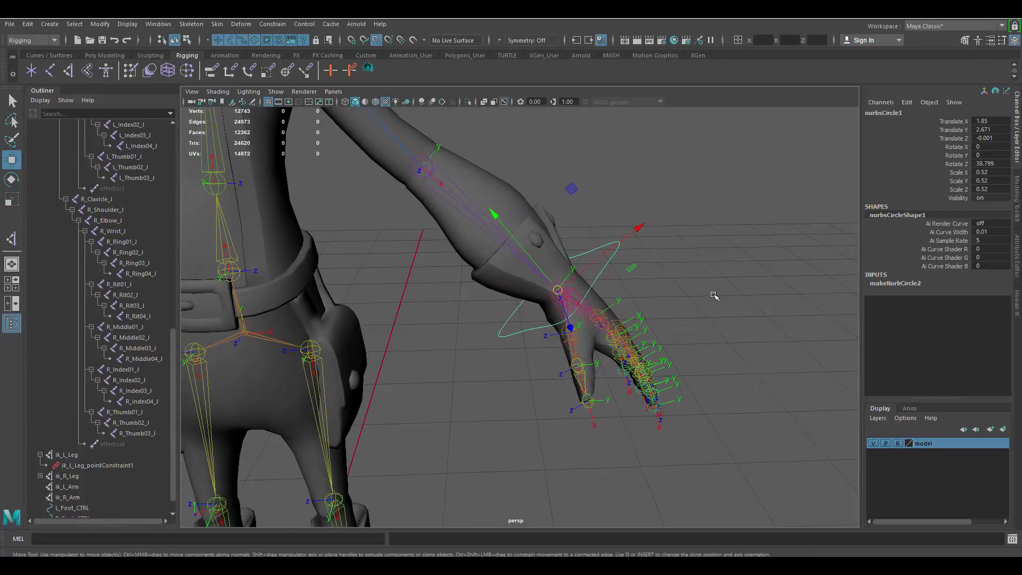
Step: Duplicate the left wrist curve, hide the model layer and move the copy to the right wrist joint, about -1.847 in X
key("a")
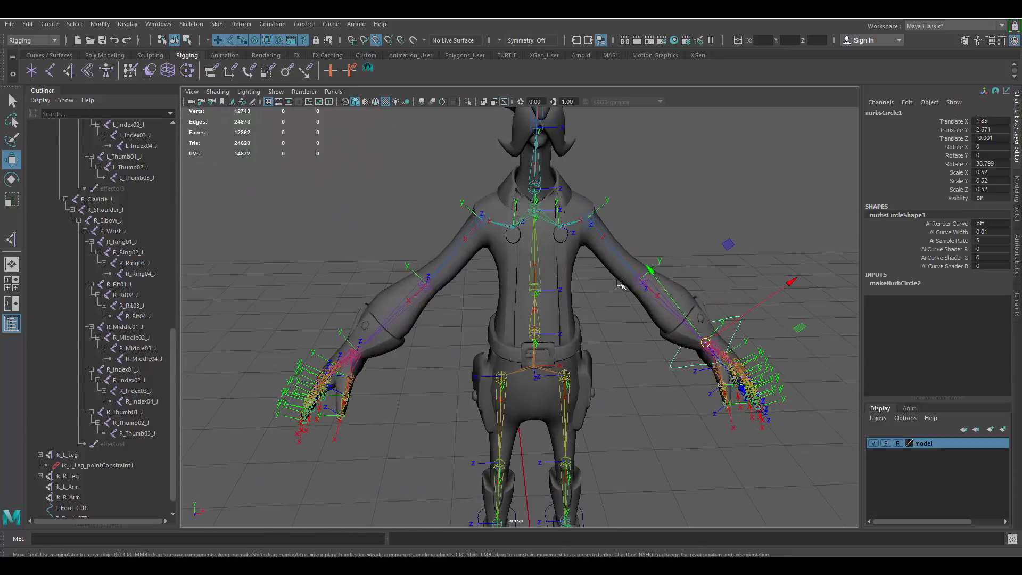
scroll(626, 284, "up", 2)
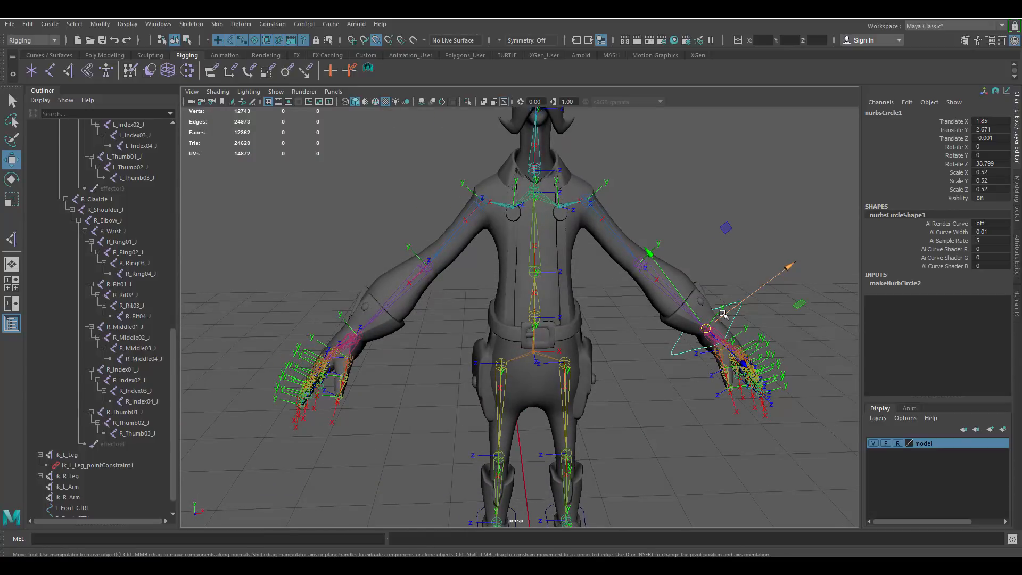
key("ctrl+d")
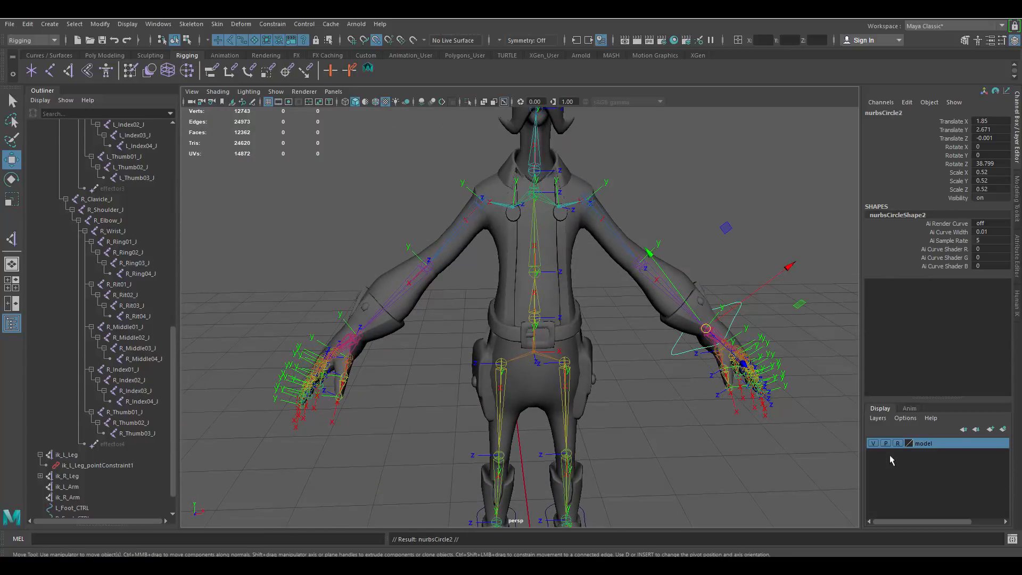
left_click(873, 443)
left_click_drag(711, 328, 387, 340)
Step: Rotate the right wrist curve to about -36.3 degrees in Z to match the arm, and show the model layer again
left_click_drag(451, 342, 504, 358, "alt")
middle_click_drag(503, 358, 536, 358, "alt")
scroll(535, 358, "up", 2)
key("e")
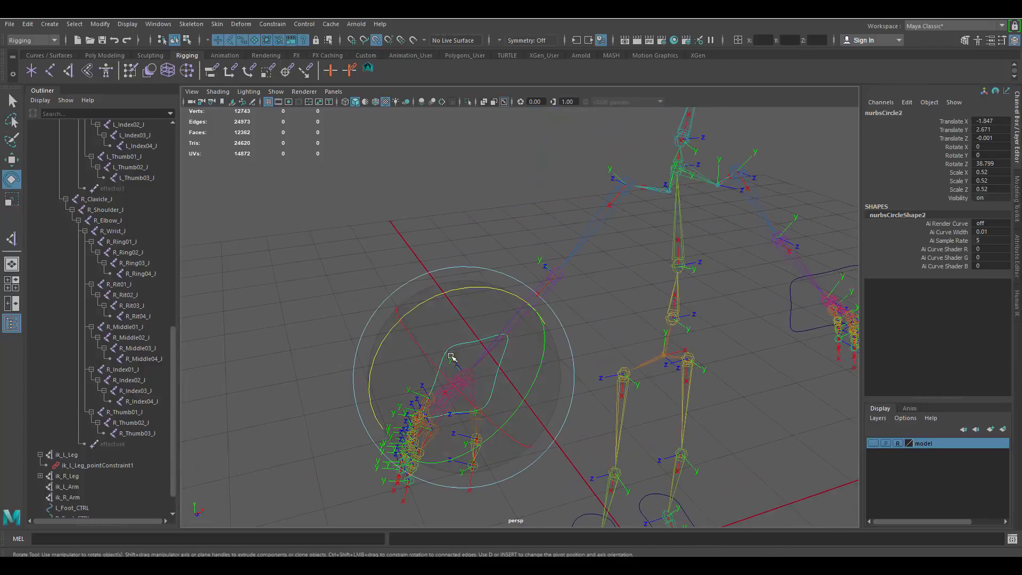
left_click_drag(434, 298, 565, 309)
left_click_drag(623, 351, 571, 335, "alt")
left_click(872, 443)
left_click_drag(463, 298, 541, 339, "alt")
key("w")
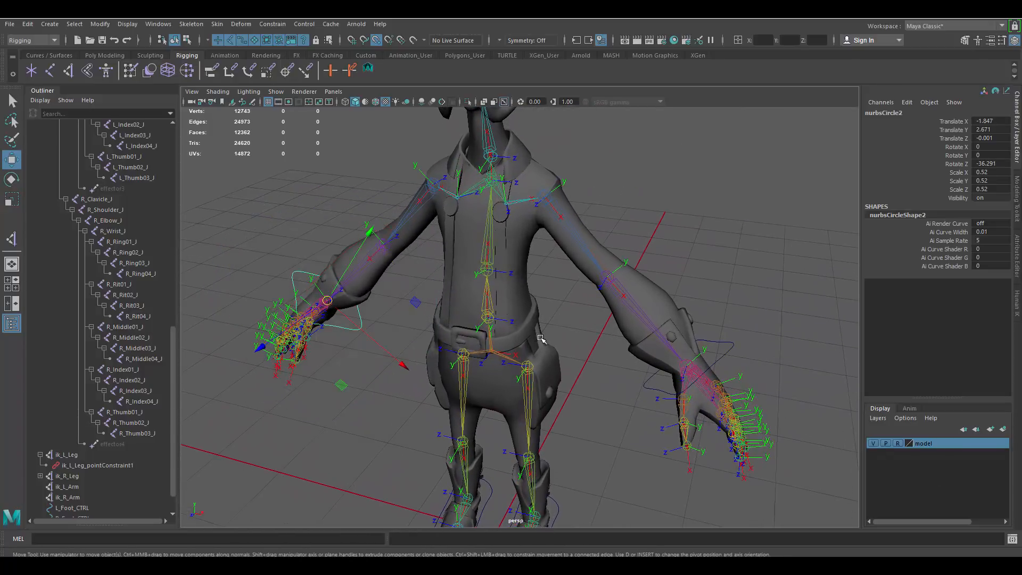
Step: Rename the left wrist curve to L_Wrist_CTRL, reusing the left wrist joint's name with the J suffix replaced
middle_click_drag(538, 322, 455, 269, "alt")
right_click_drag(453, 267, 589, 270, "alt")
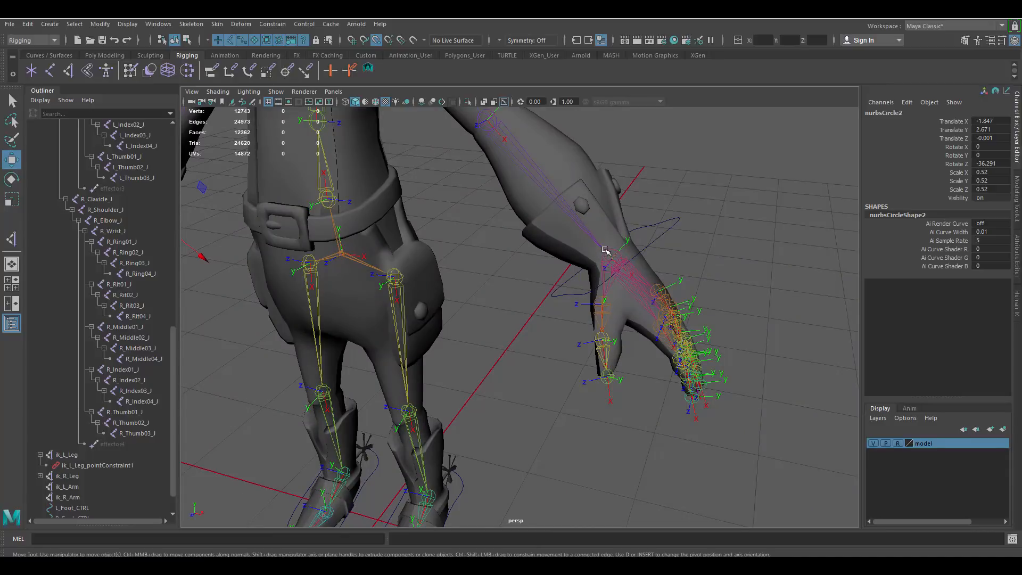
left_click(607, 251)
double_click(888, 113)
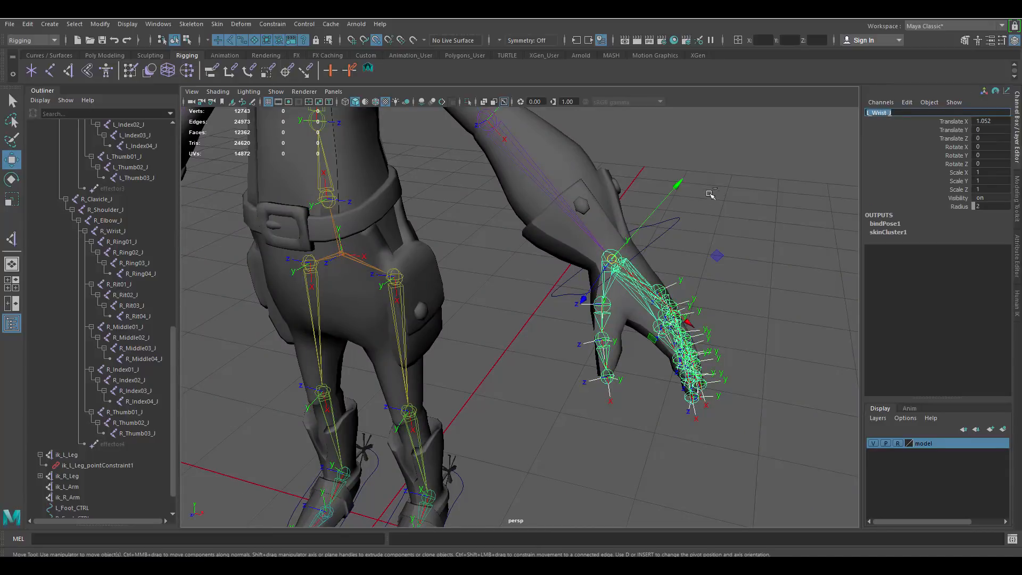
left_click(667, 222)
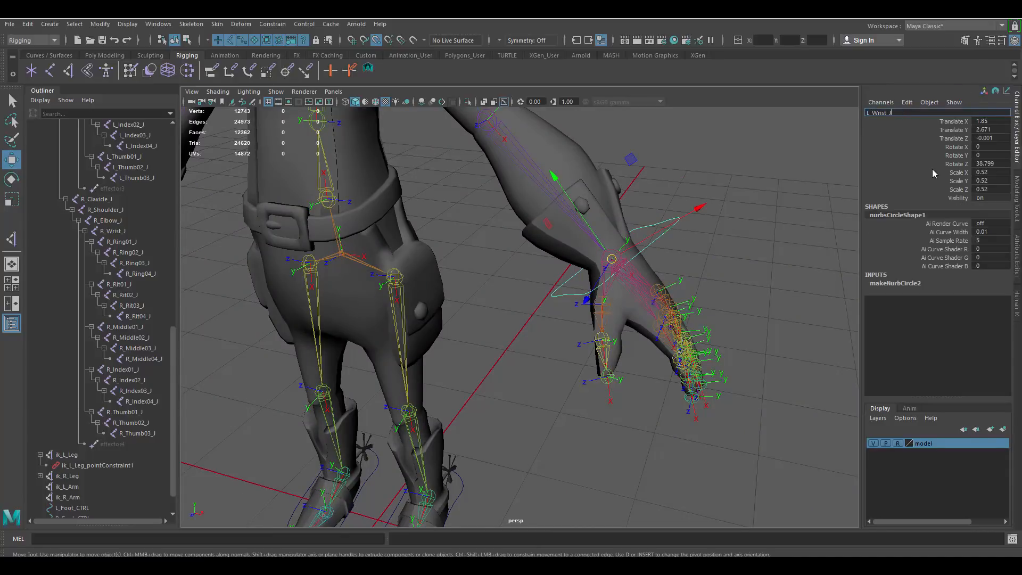
type("L_Wrist_CTRL")
key("Return")
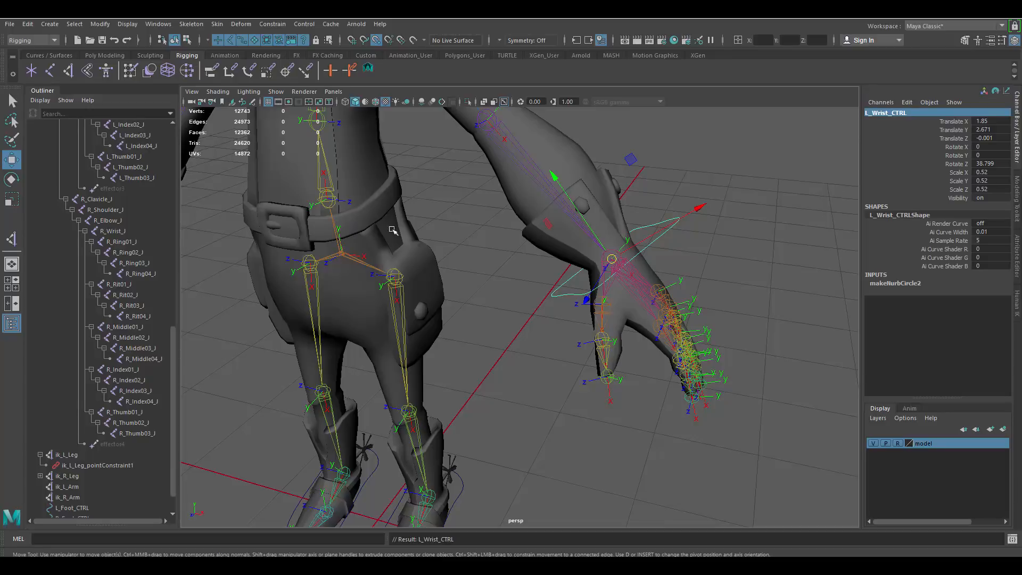
Step: Copy the right wrist joint's name onto the right wrist curve and change it to R_Wrist_CTRL
middle_click_drag(376, 229, 782, 319, "alt")
right_click_drag(476, 258, 551, 282, "alt")
left_click(548, 265)
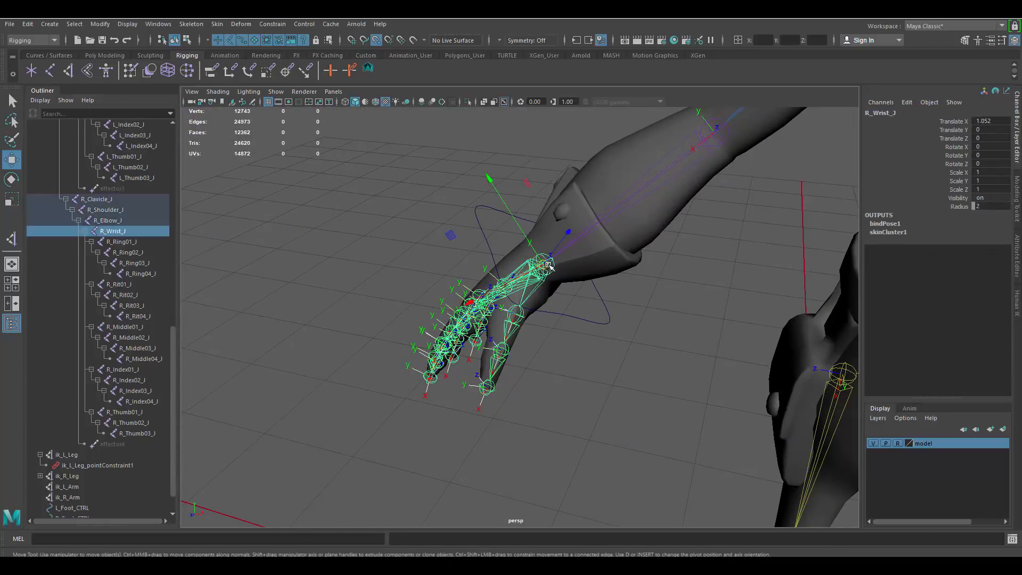
left_click(880, 114)
key("ctrl+c")
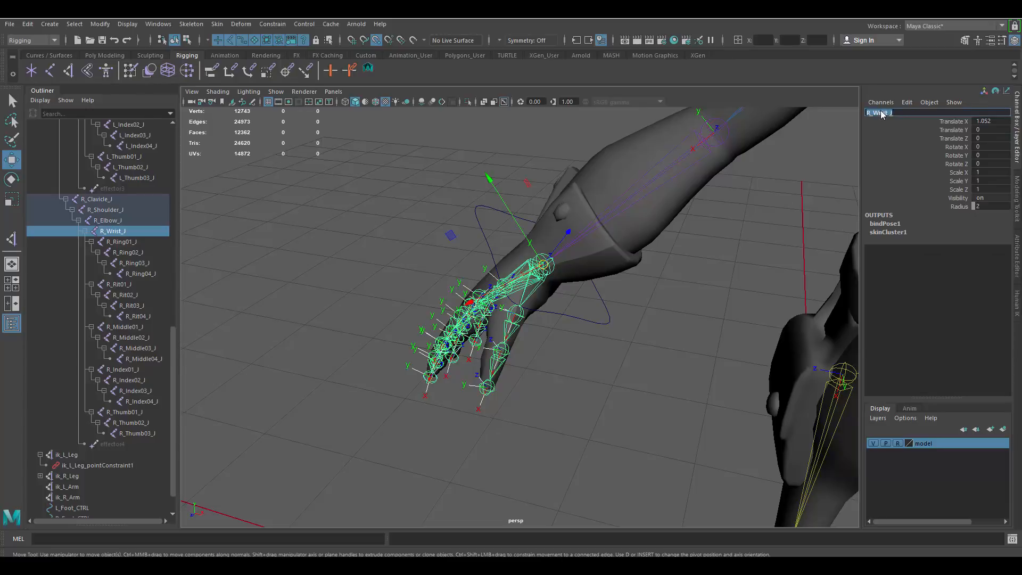
left_click(607, 308)
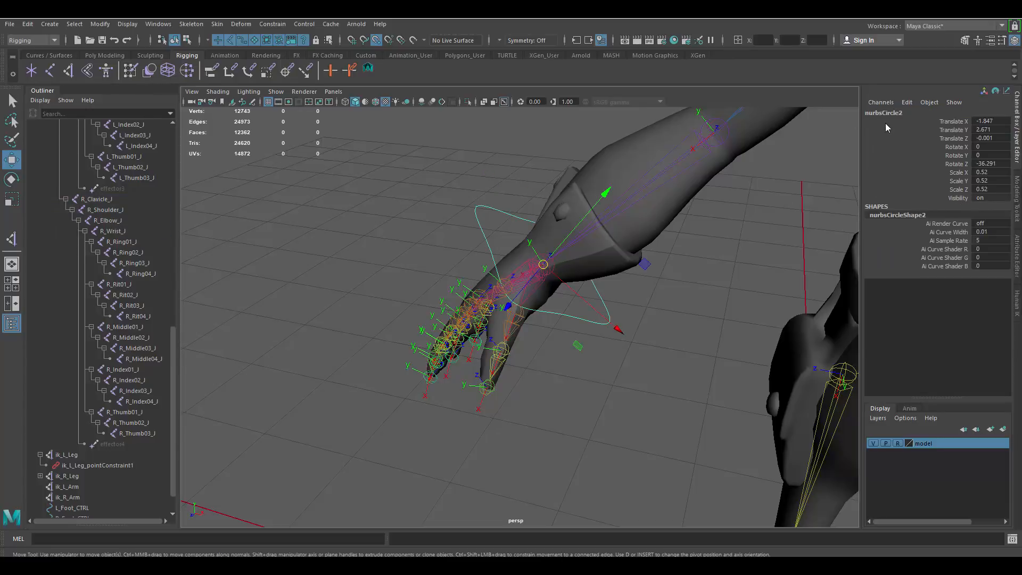
left_click(885, 114)
key("ctrl+v")
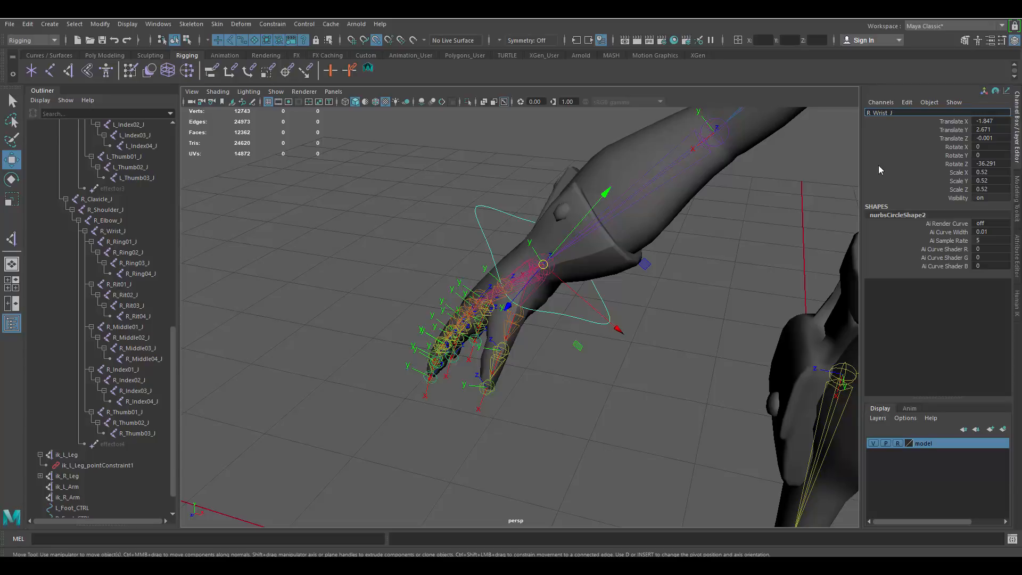
type("Ctl")
type("L")
key("Return")
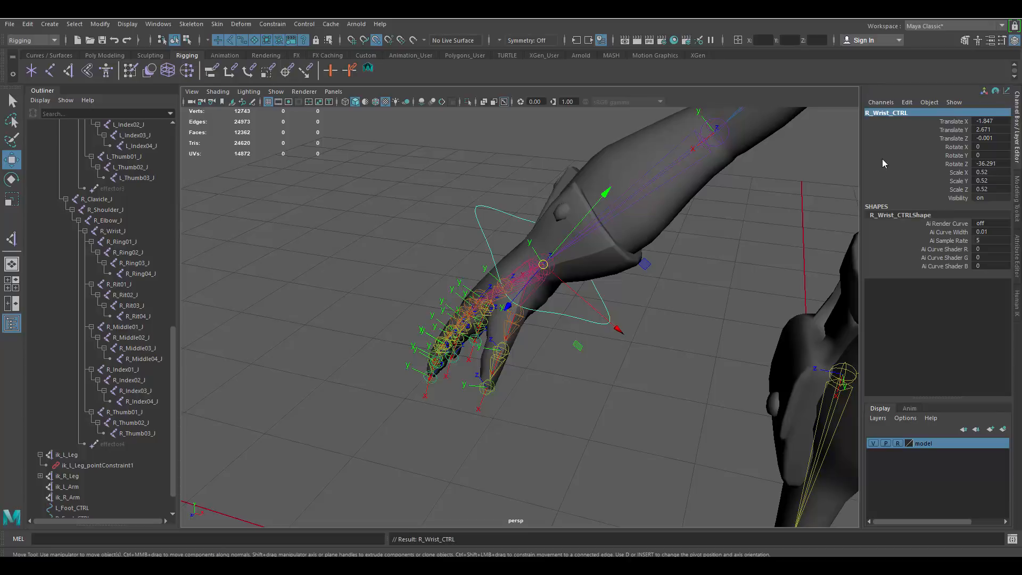
Step: Freeze the transformations of L_Wrist_CTRL and of R_Wrist_CTRL
left_click_drag(766, 331, 662, 273, "alt")
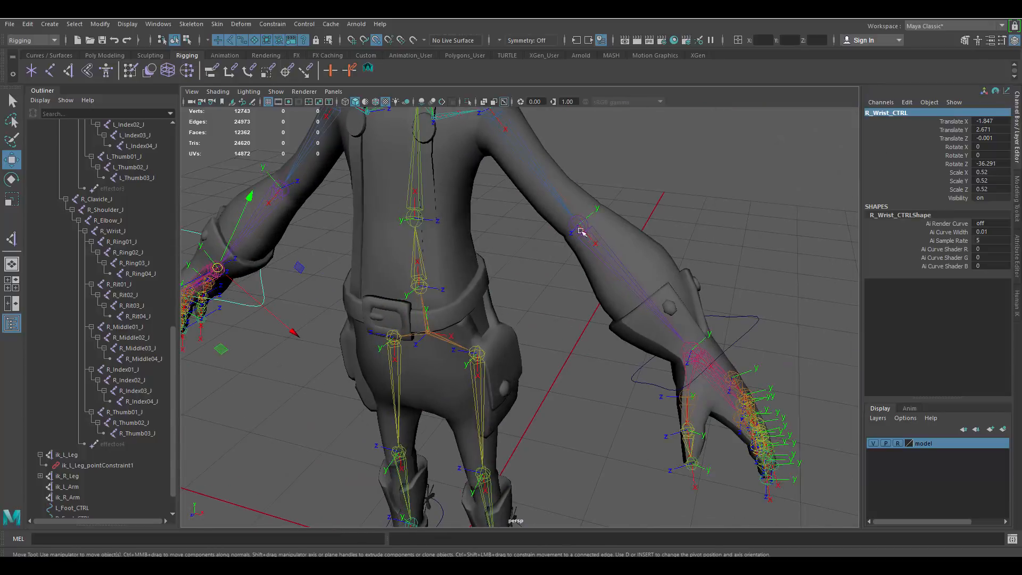
left_click_drag(735, 314, 769, 339)
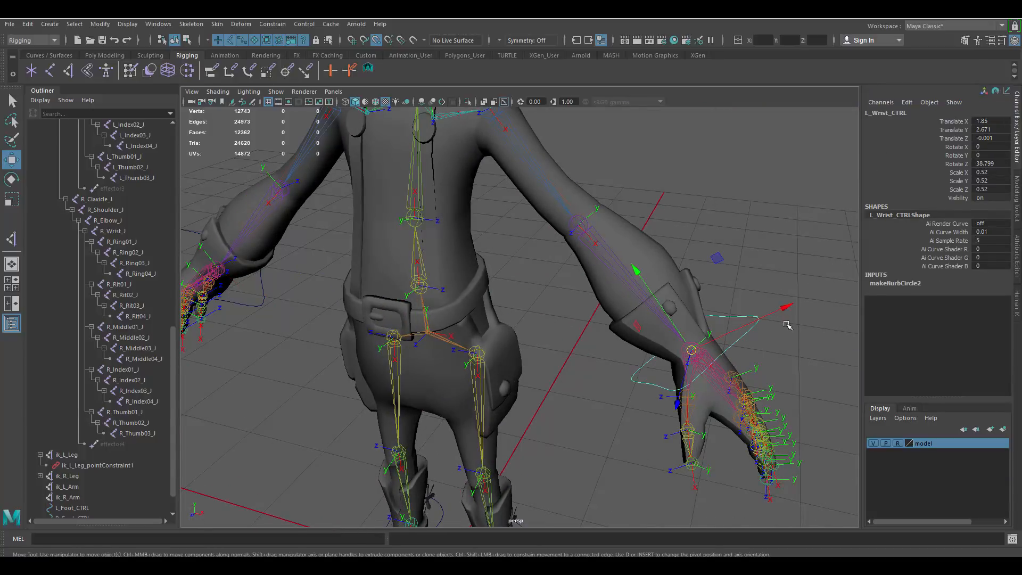
left_click(99, 24)
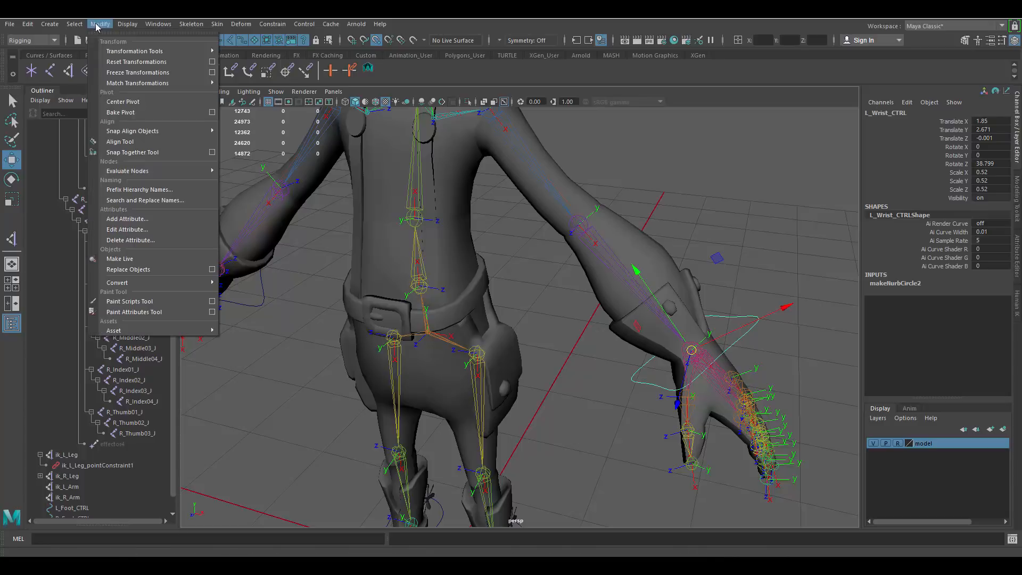
left_click(133, 76)
middle_click_drag(406, 285, 495, 286, "alt")
right_click_drag(495, 286, 446, 314, "alt")
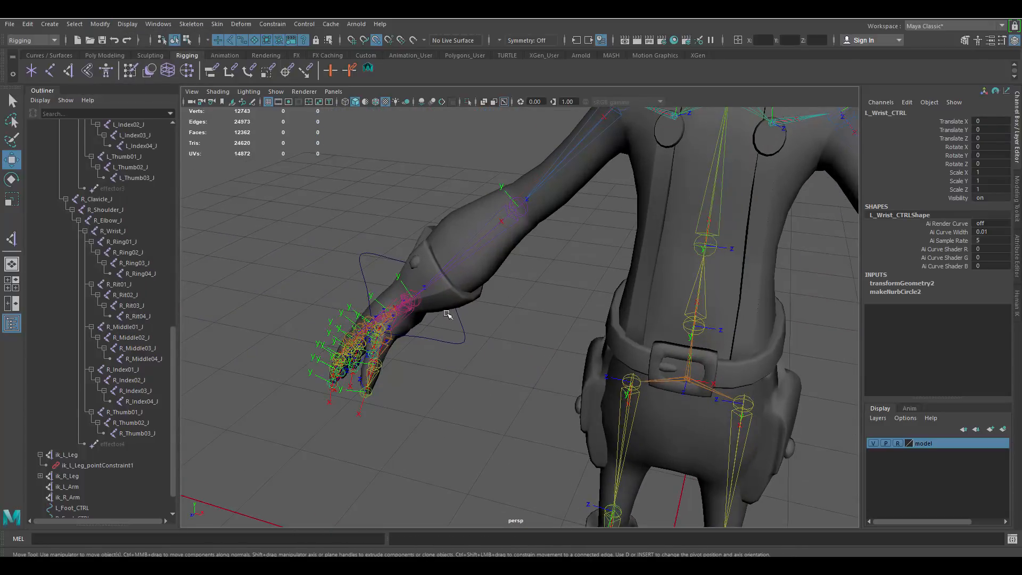
left_click(463, 341)
left_click(100, 23)
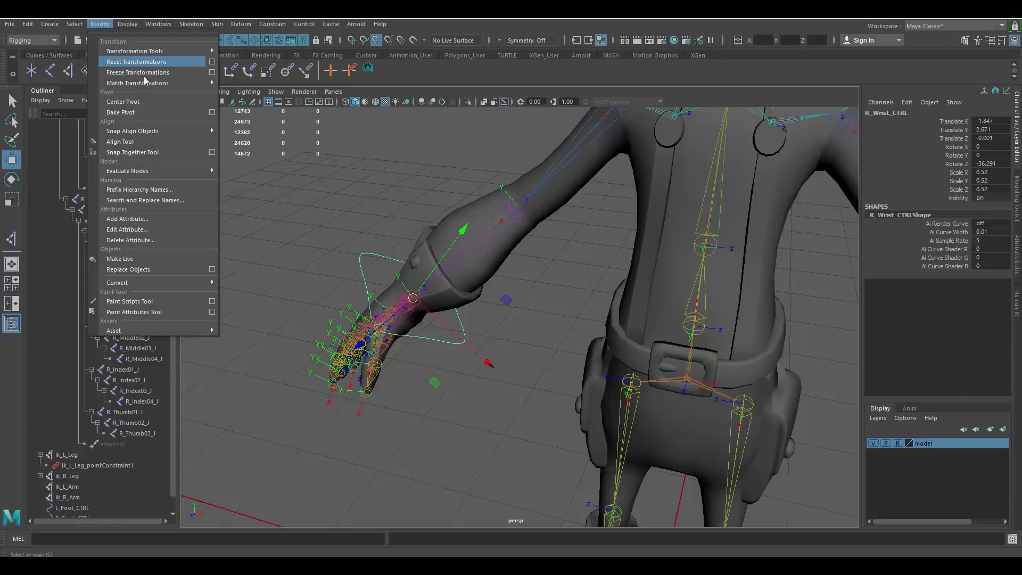
left_click(149, 72)
Step: Examine the left wrist control around the hand and locate the wrist controls and arm IK handles in the scene hierarchy
left_click_drag(529, 292, 413, 284, "alt")
right_click_drag(414, 285, 542, 293, "alt")
middle_click_drag(543, 293, 577, 282, "alt")
middle_click_drag(664, 288, 617, 226, "alt")
right_click_drag(617, 226, 660, 278, "alt")
left_click(680, 238)
scroll(60, 421, "down", 1)
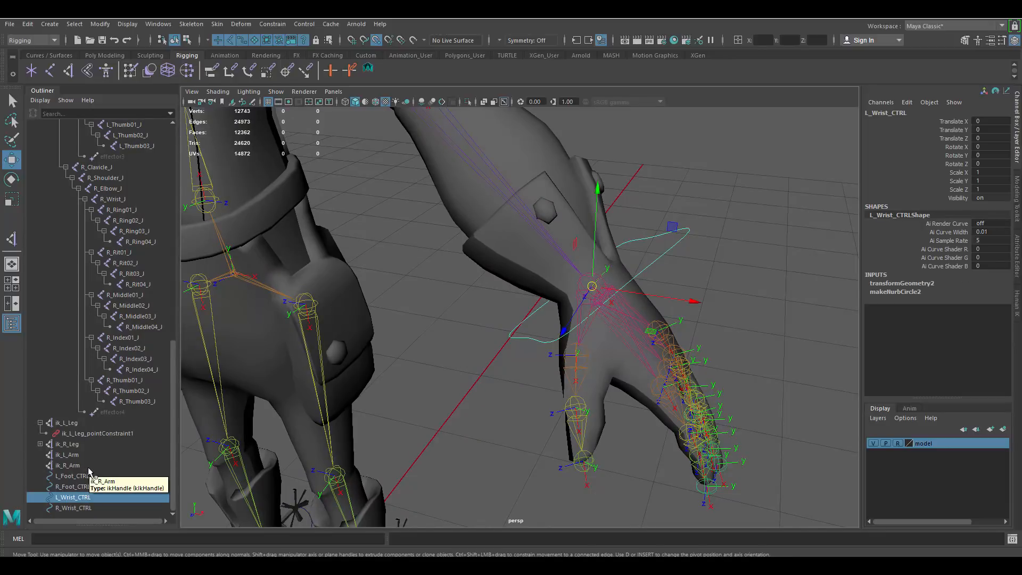
left_click(73, 486)
left_click(72, 497)
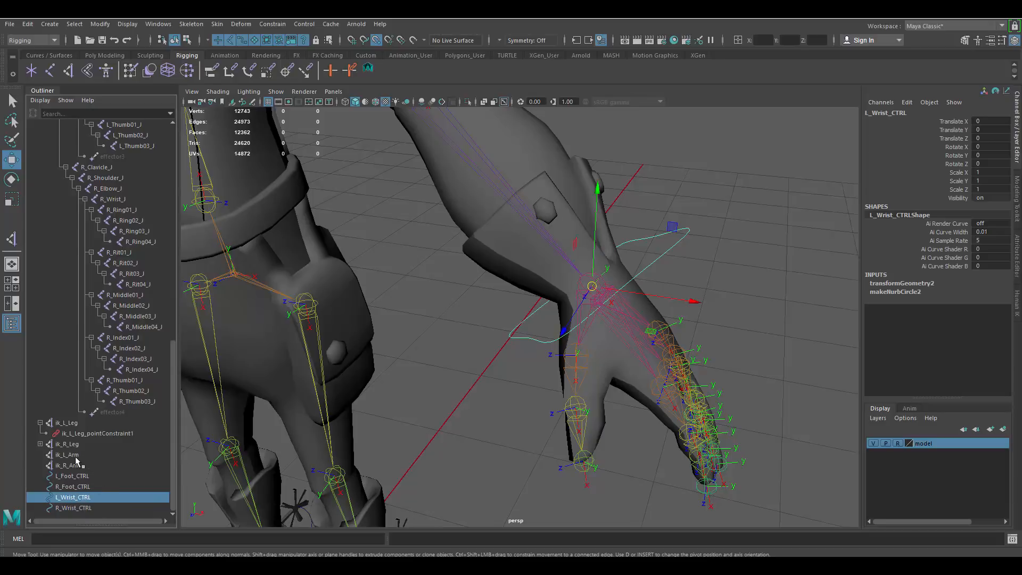
left_click(68, 455)
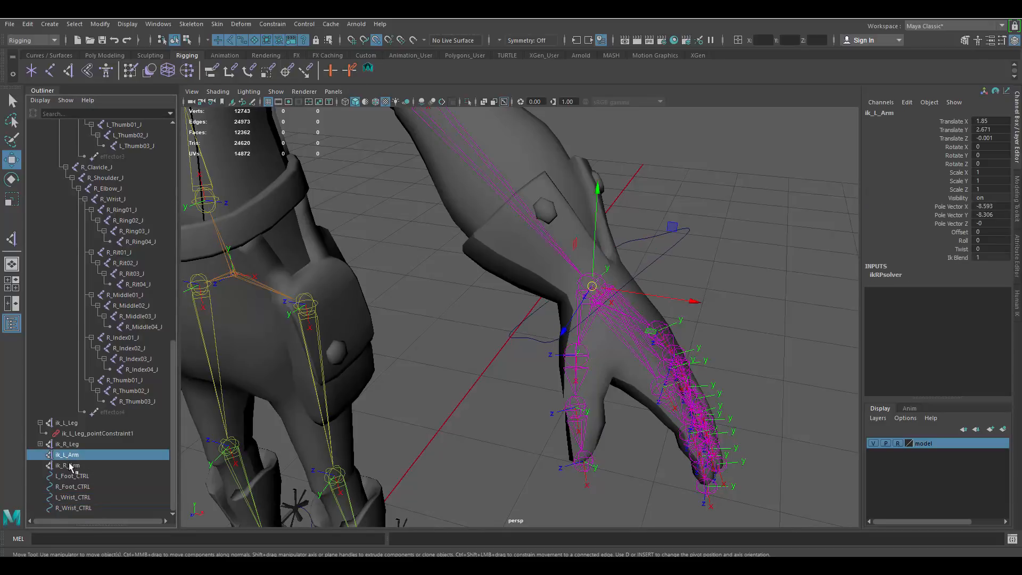
left_click(73, 465)
Step: Rename the left arm IK handle ik_L_Arm to ik_L_Hand
left_click(75, 456)
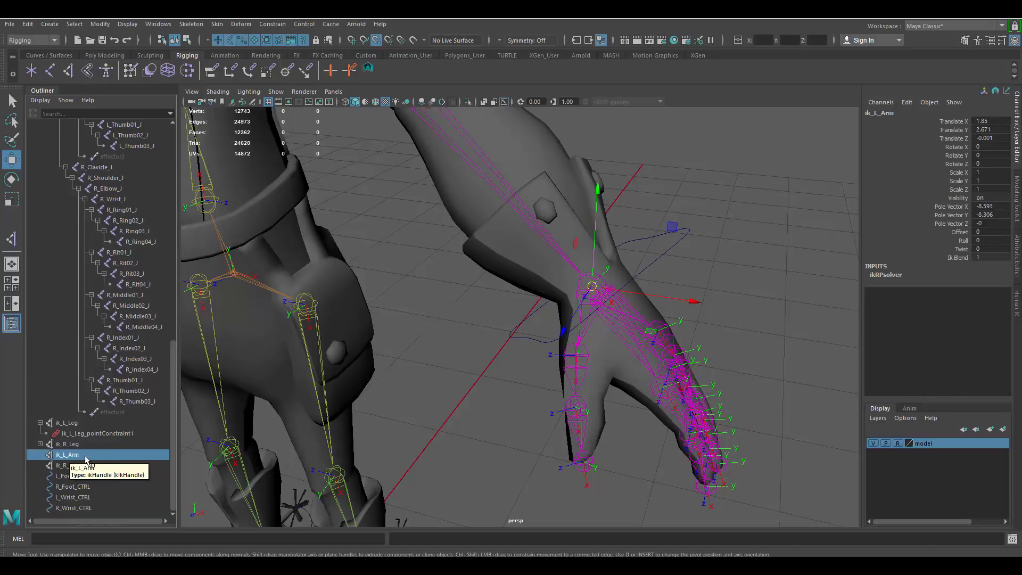
double_click(87, 456)
key("BackSpace")
key("BackSpace")
key("BackSpace")
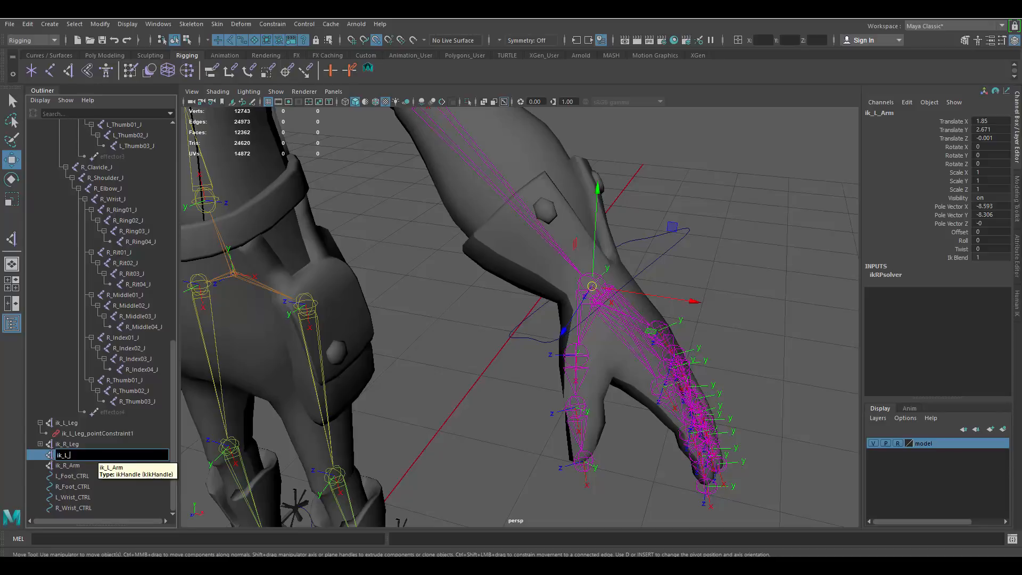
type("Hand")
key("Return")
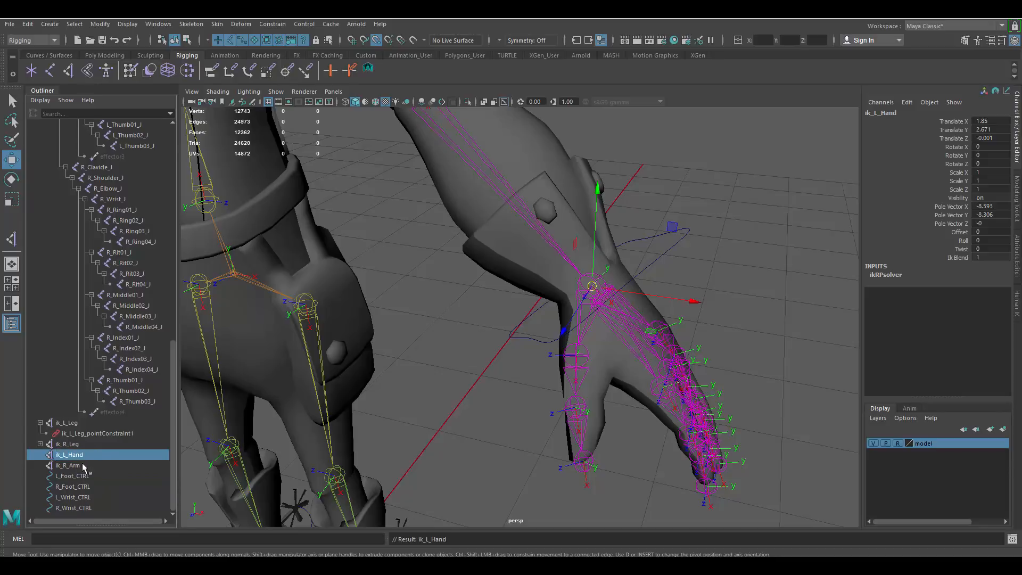
Step: Rename the right arm IK handle ik_R_Arm to ik_R_Hand
double_click(84, 466)
key("Right")
key("BackSpace")
key("BackSpace")
key("BackSpace")
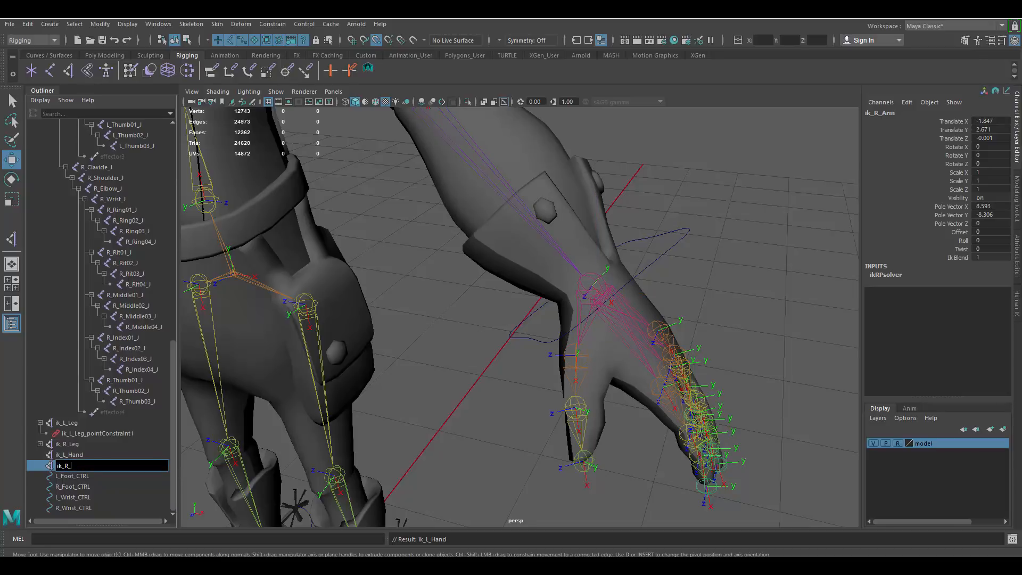
type("Hand")
key("Return")
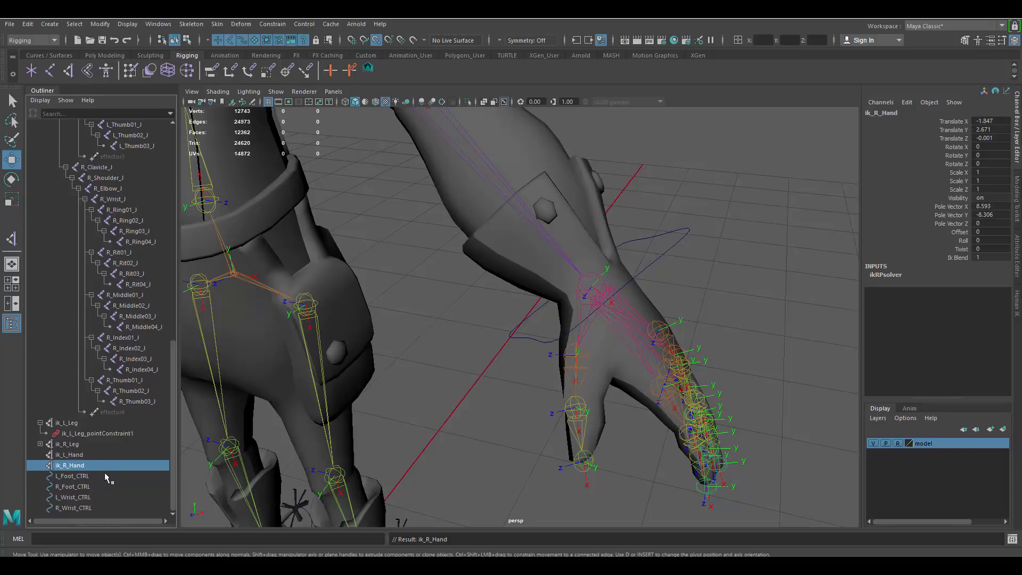
Step: Point constrain the ik_L_Hand handle to L_Wrist_CTRL
left_click(83, 498)
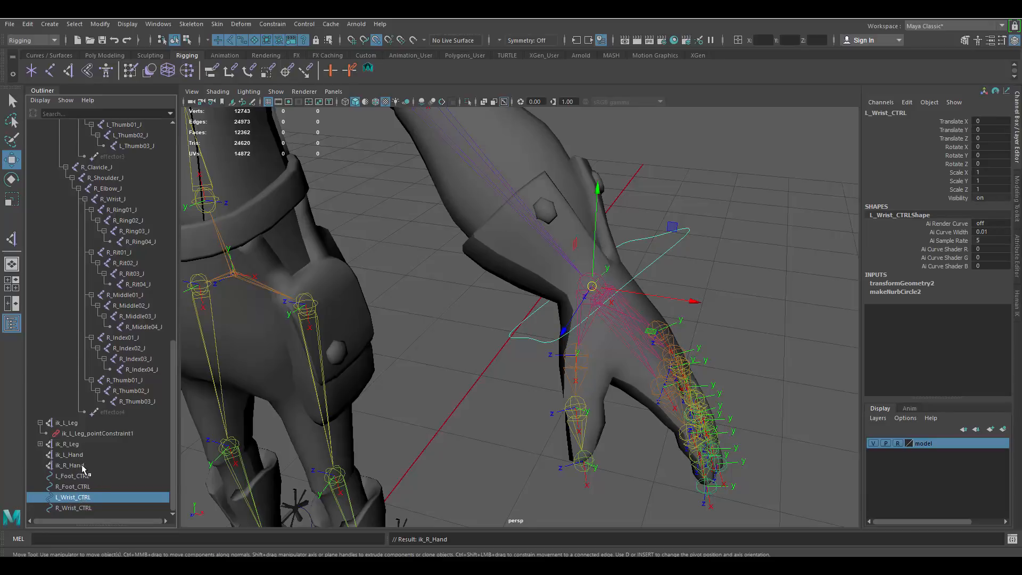
left_click(70, 455, "ctrl")
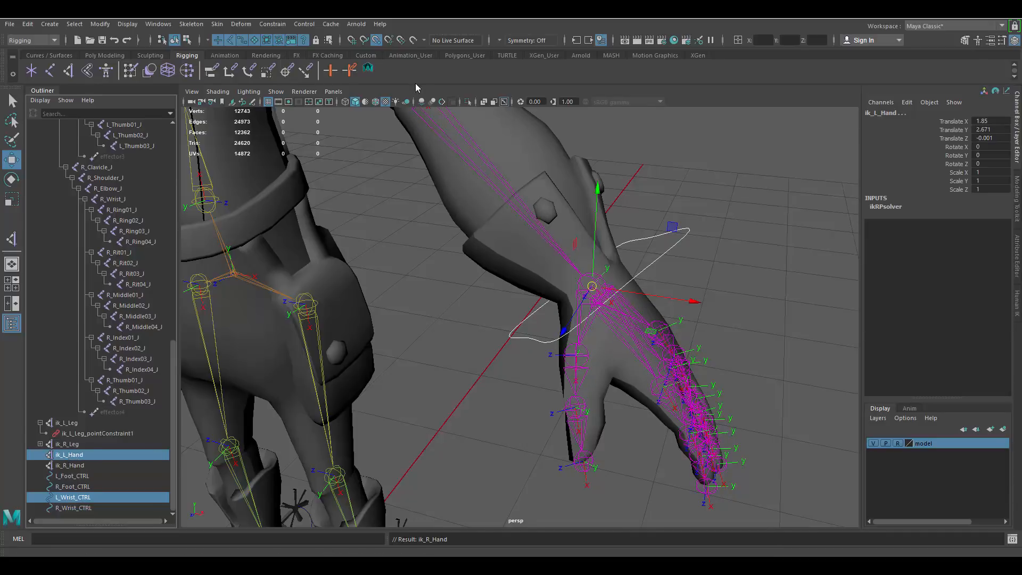
left_click(273, 25)
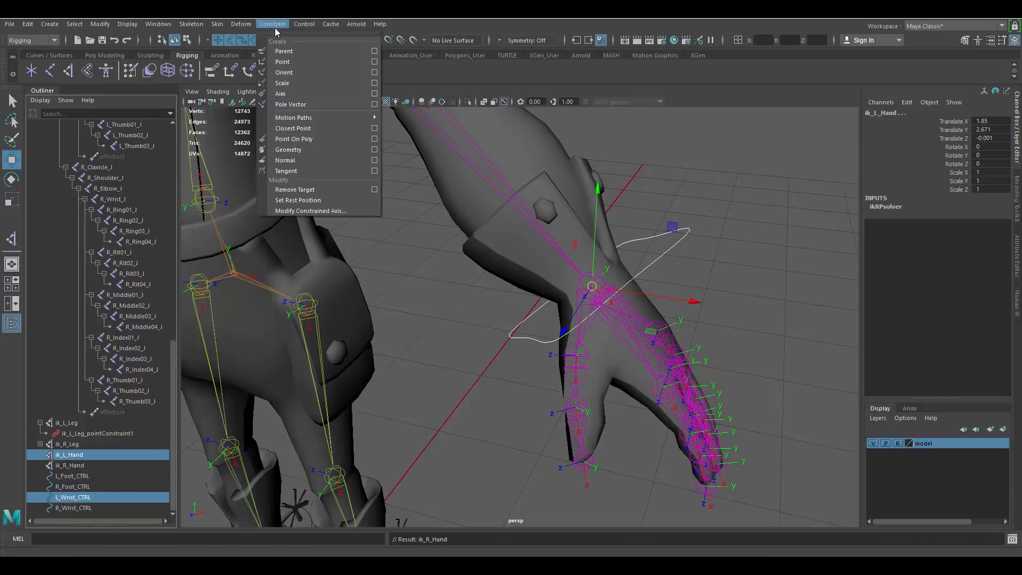
left_click(282, 62)
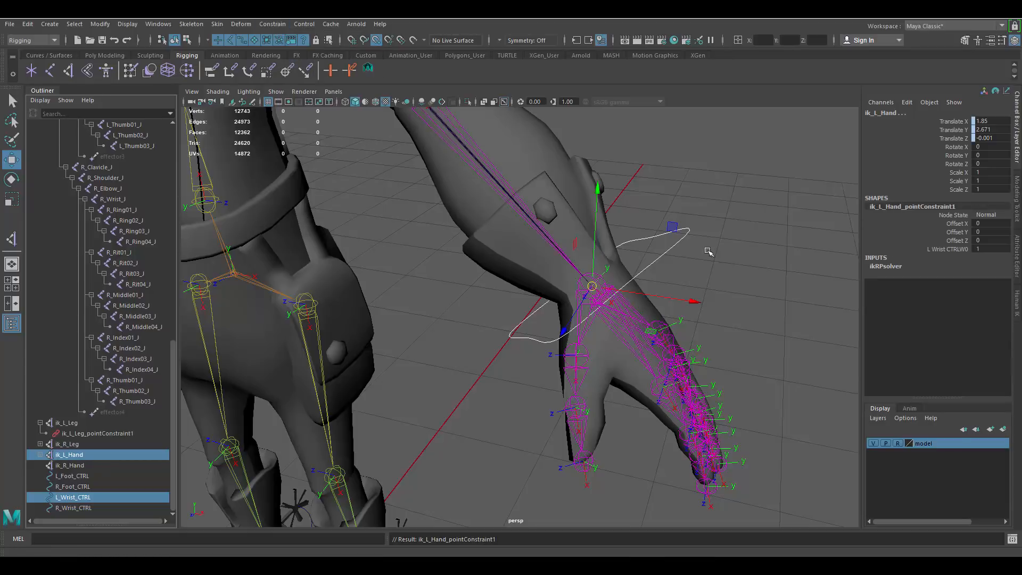
Step: Orient constrain the left wrist joint to L_Wrist_CTRL with Maintain offset on and all axes constrained
scroll(708, 252, "up", 6)
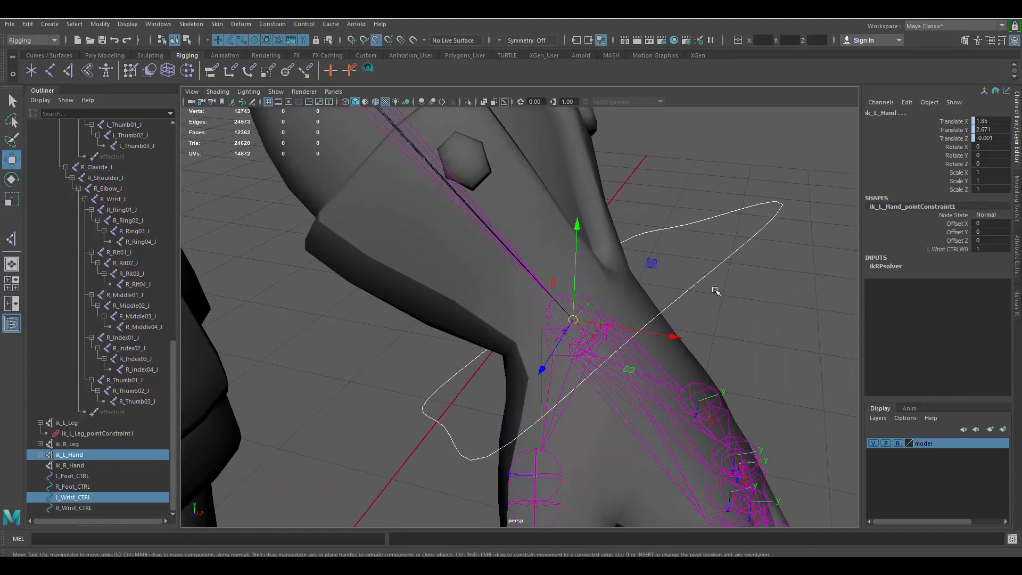
left_click(765, 208)
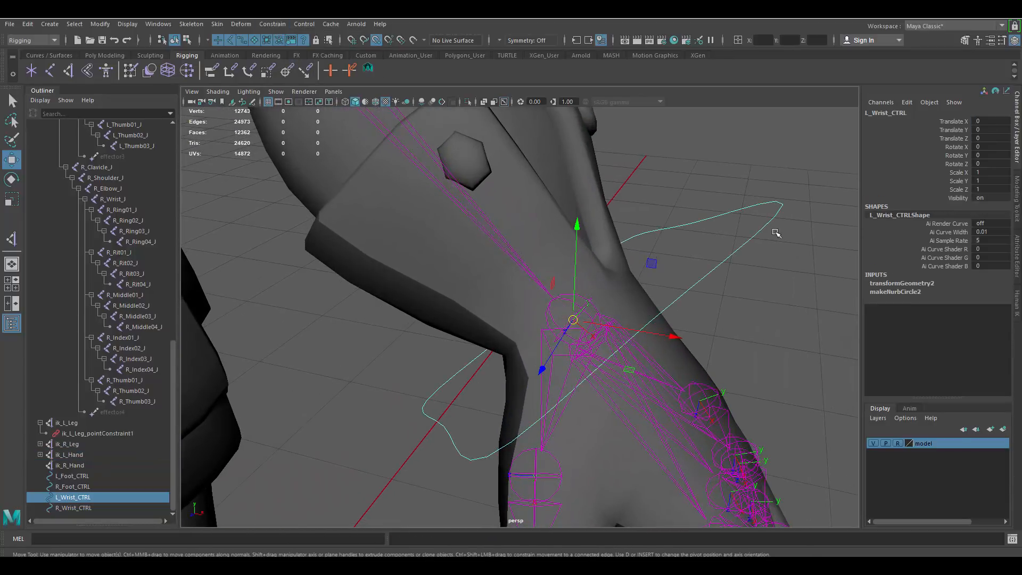
left_click(597, 310)
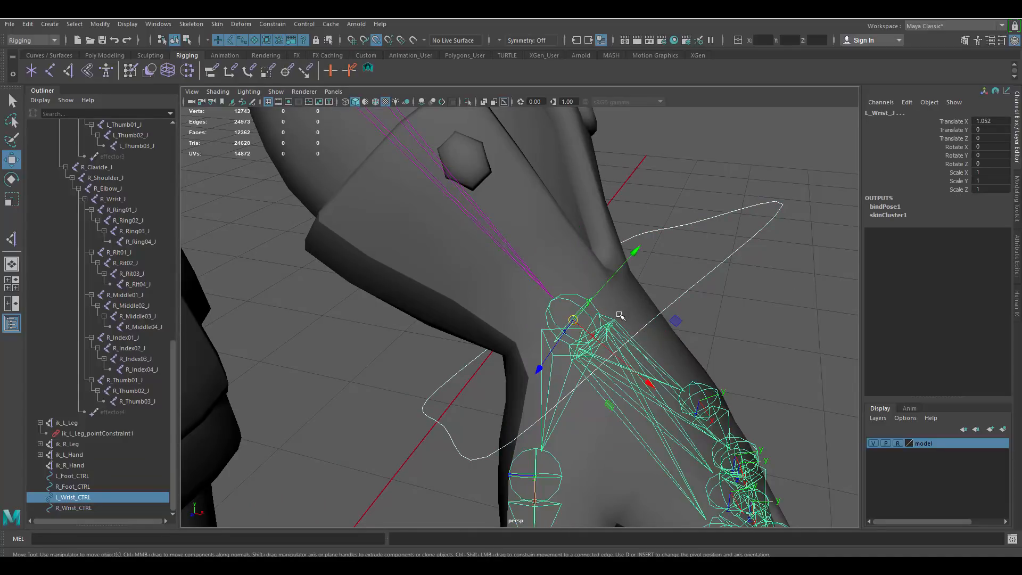
scroll(620, 318, "down", 5)
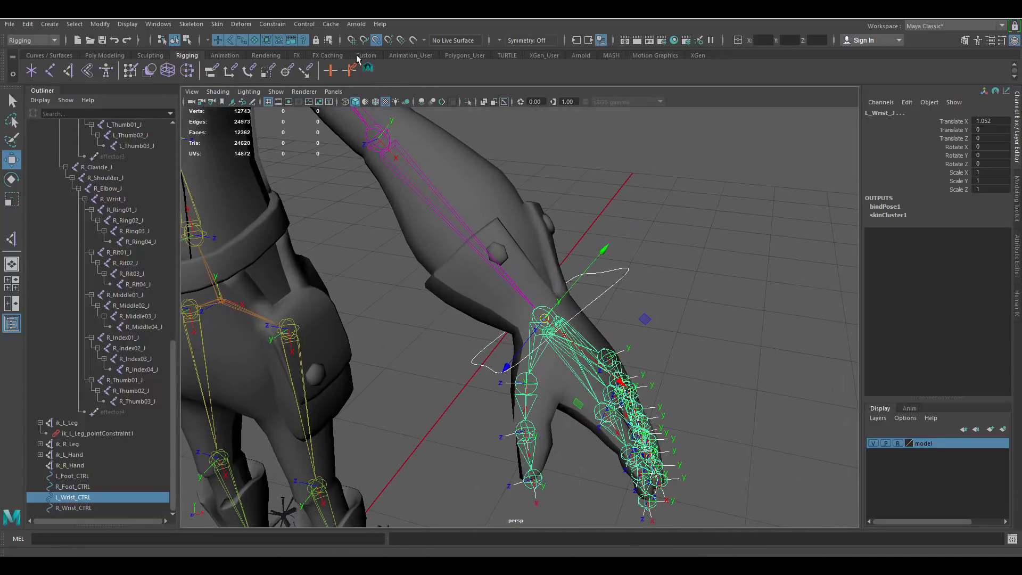
left_click(284, 24)
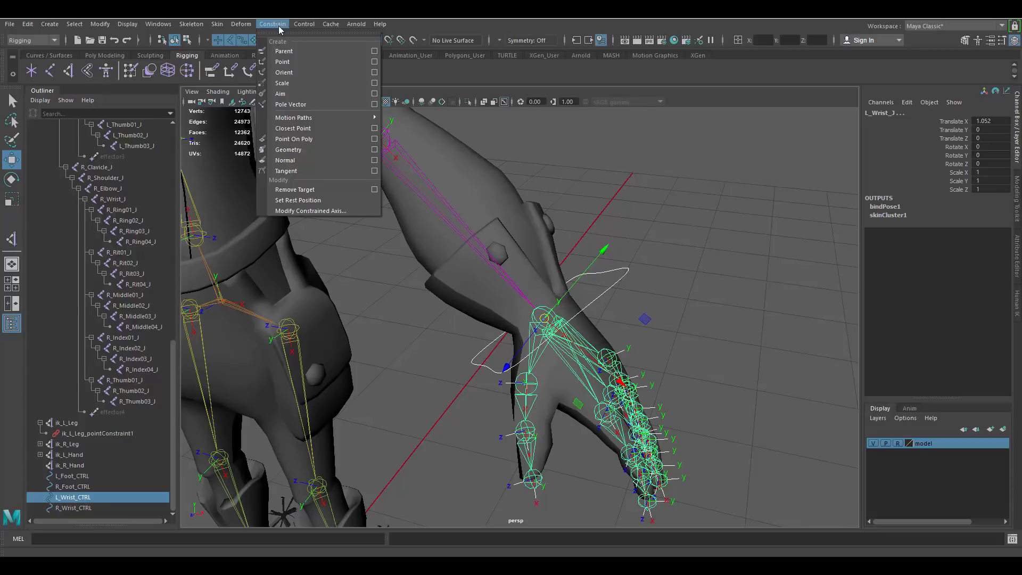
left_click(375, 72)
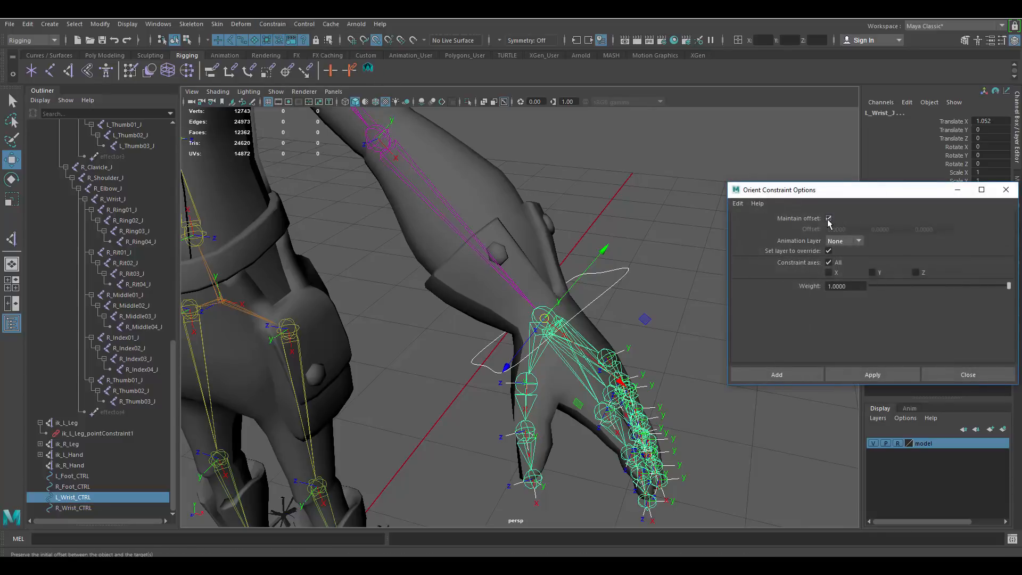
left_click(848, 375)
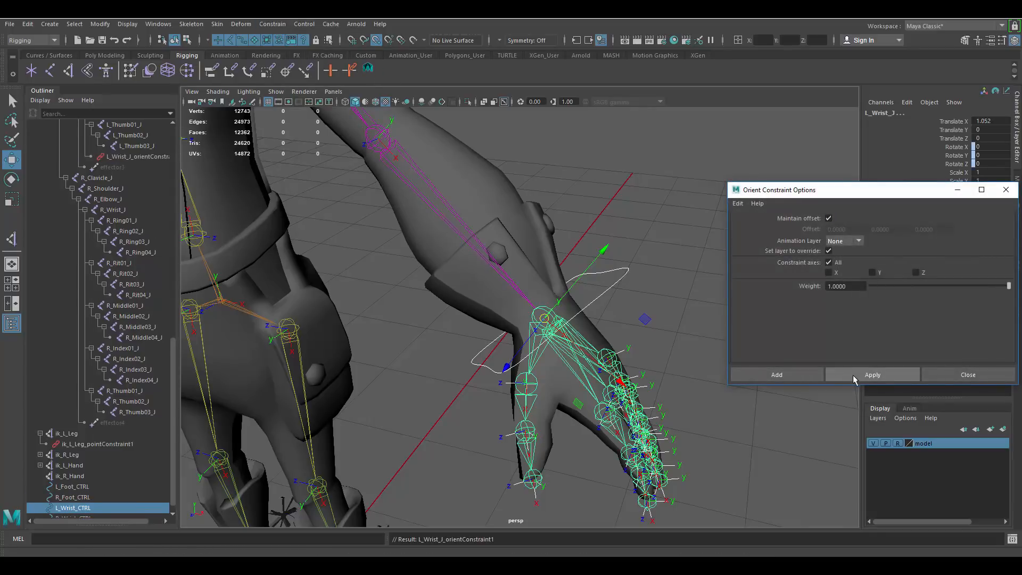
left_click(943, 374)
Step: Test L_Wrist_CTRL by moving and rotating it, and reset its translate and rotate values to 0
left_click(684, 262)
left_click_drag(607, 246, 660, 295)
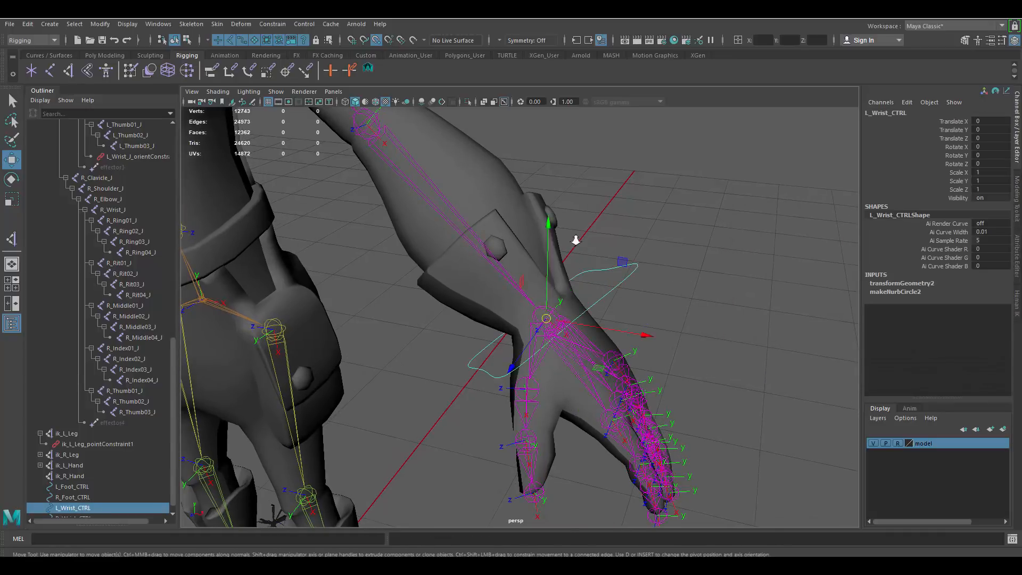
scroll(570, 237, "down", 5)
middle_click_drag(541, 308, 591, 348, "alt")
left_click_drag(590, 348, 606, 332)
key("e")
key("ctrl+z")
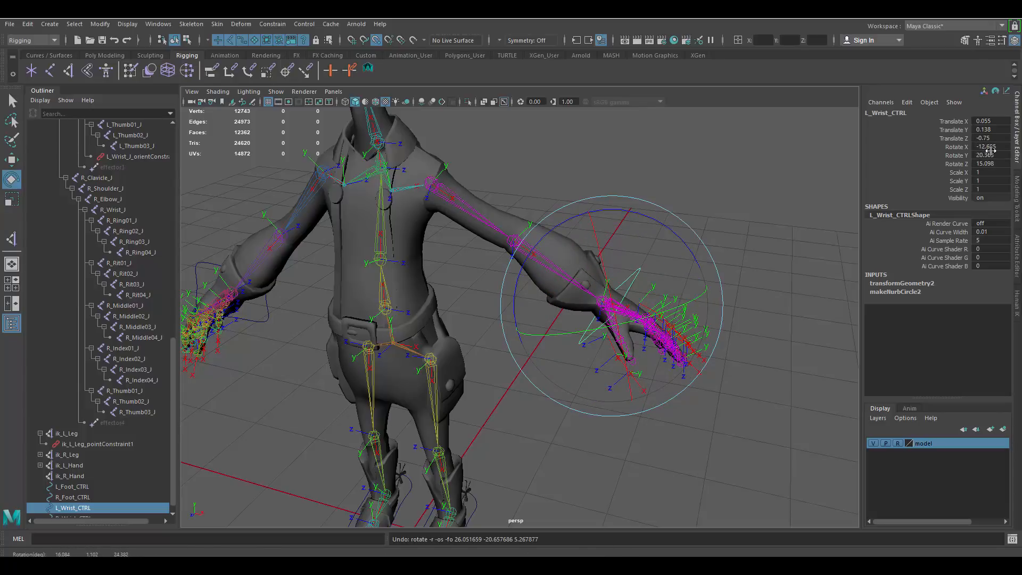
left_click_drag(994, 121, 987, 161)
type("0")
key("Return")
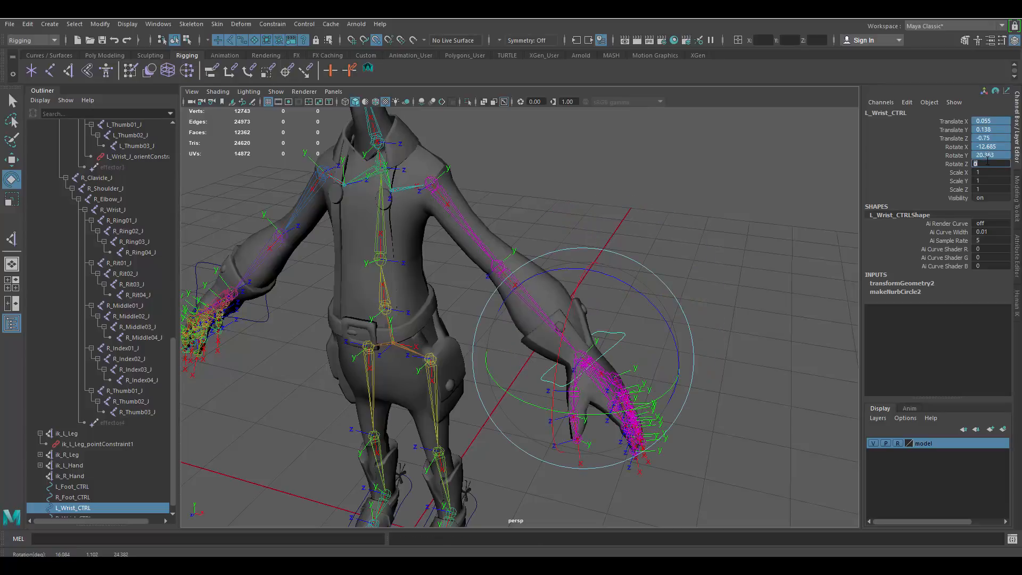
Step: Point constrain the ik_R_Hand handle to R_Wrist_CTRL
left_click_drag(368, 267, 420, 264, "alt")
middle_click_drag(420, 265, 505, 261, "alt")
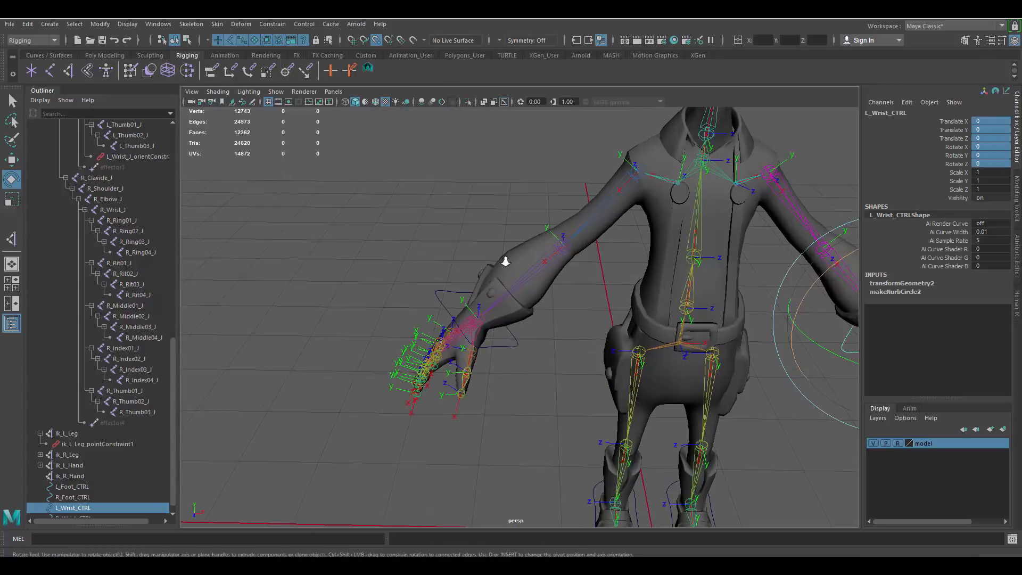
right_click_drag(505, 260, 552, 307, "alt")
middle_click_drag(483, 347, 525, 328, "alt")
right_click_drag(525, 329, 550, 343, "alt")
left_click_drag(553, 344, 567, 364)
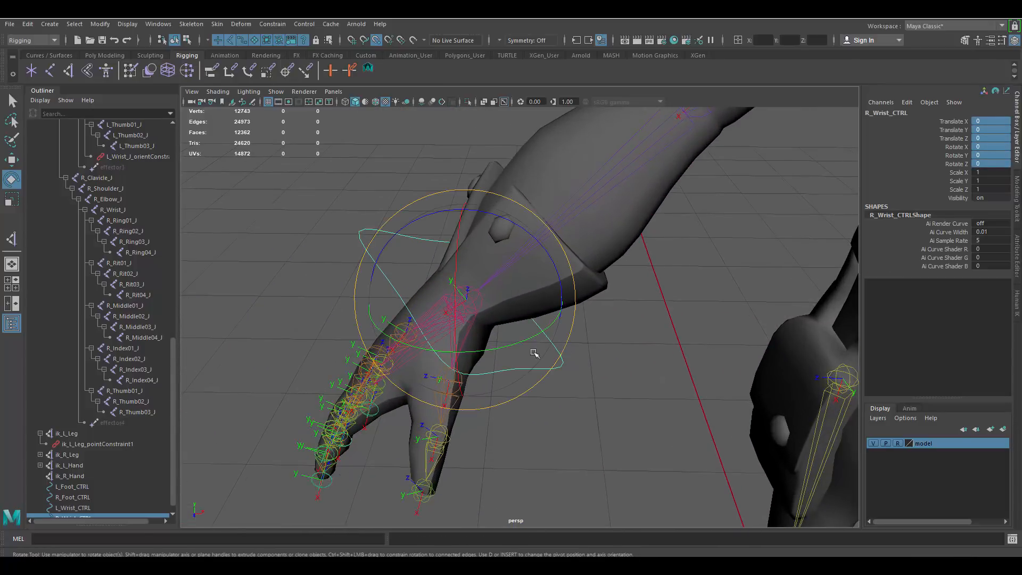
scroll(111, 462, "down", 1)
left_click(75, 498)
left_click(73, 510)
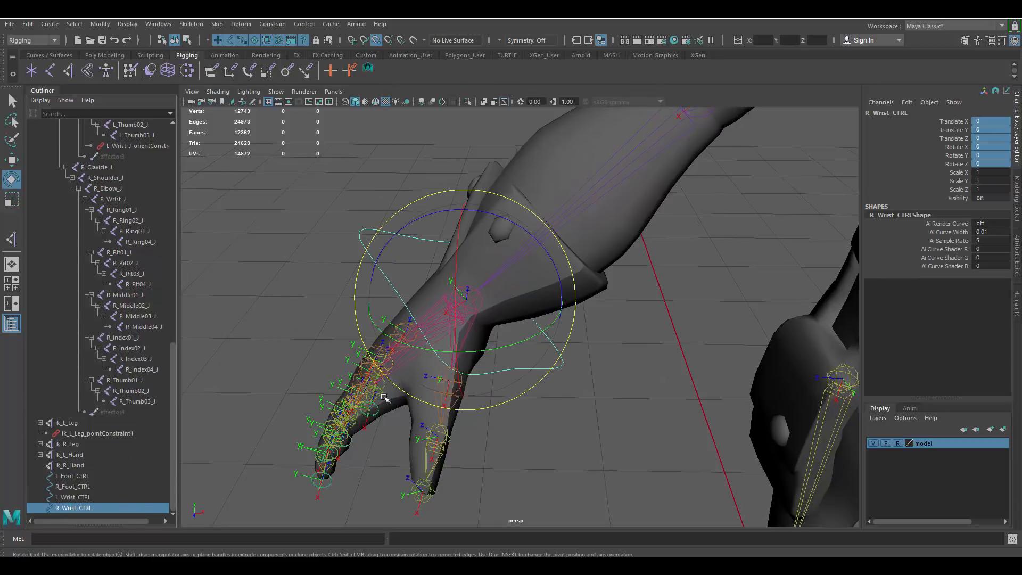
left_click_drag(384, 397, 527, 264, "alt")
key("w")
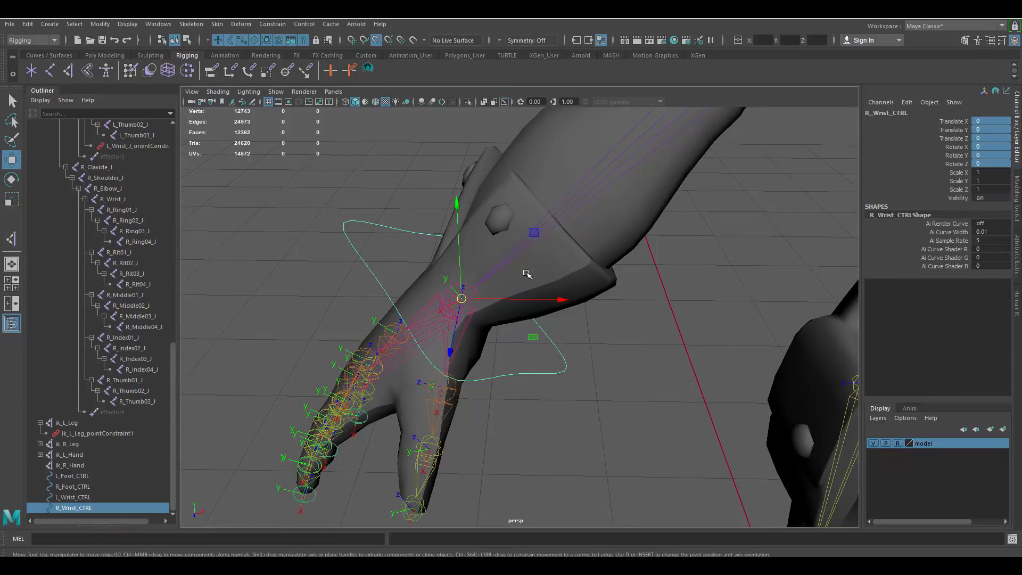
left_click(74, 465, "ctrl")
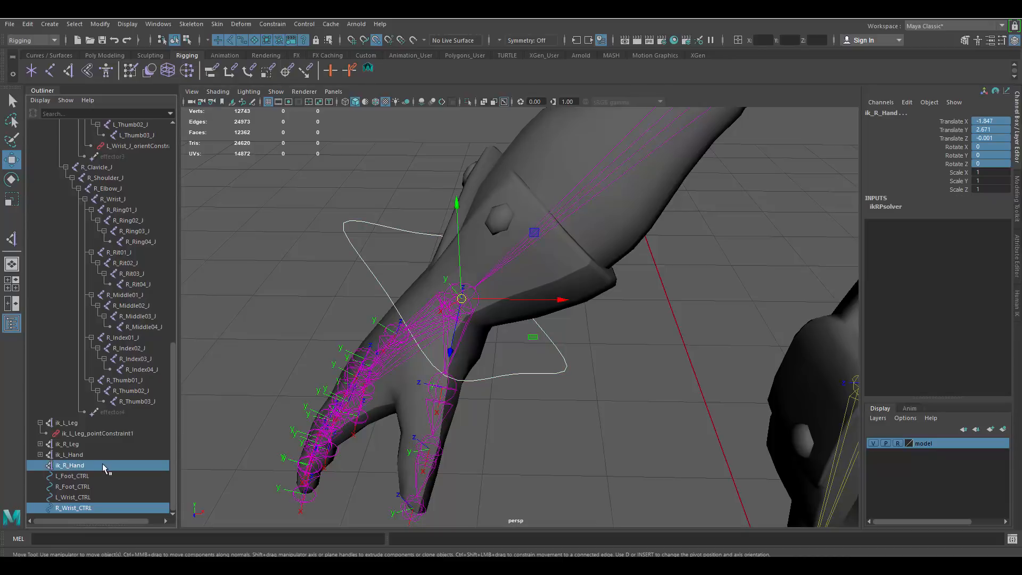
left_click(277, 24)
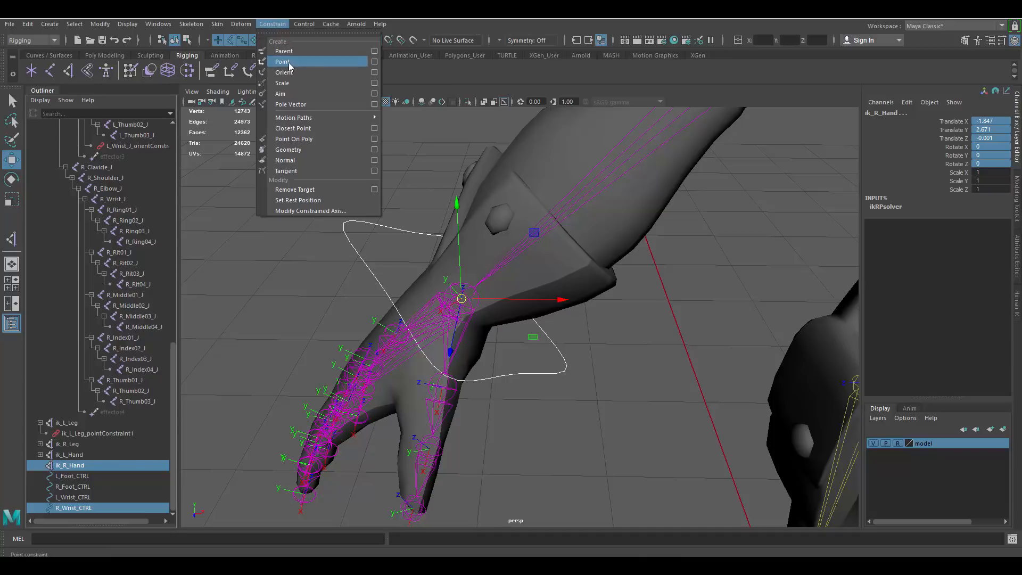
left_click(283, 62)
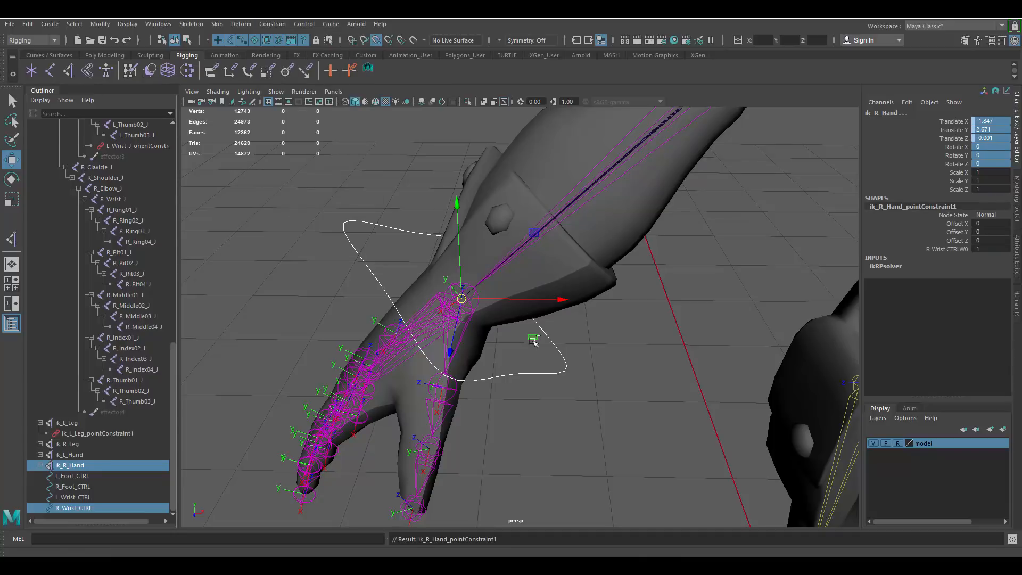
Step: Orient constrain the right wrist joint R_Wrist_J to R_Wrist_CTRL
left_click(657, 425)
left_click_drag(605, 402, 535, 340)
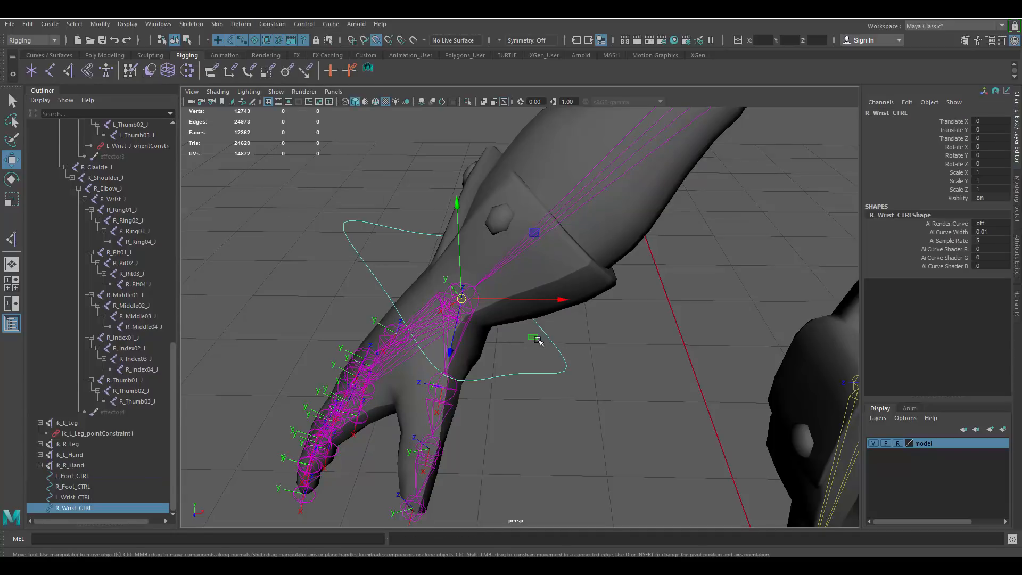
scroll(490, 341, "up", 2)
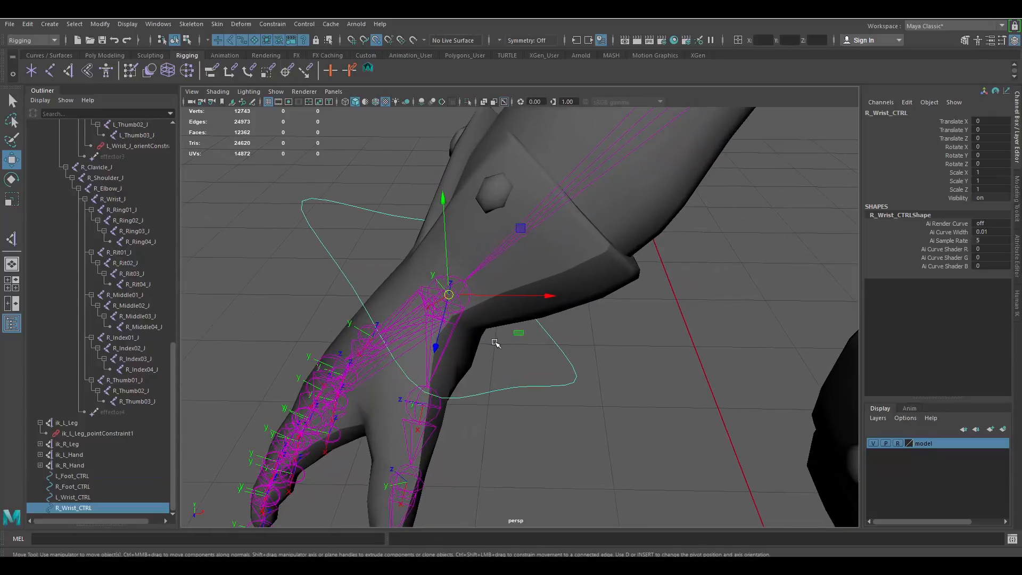
left_click(466, 285)
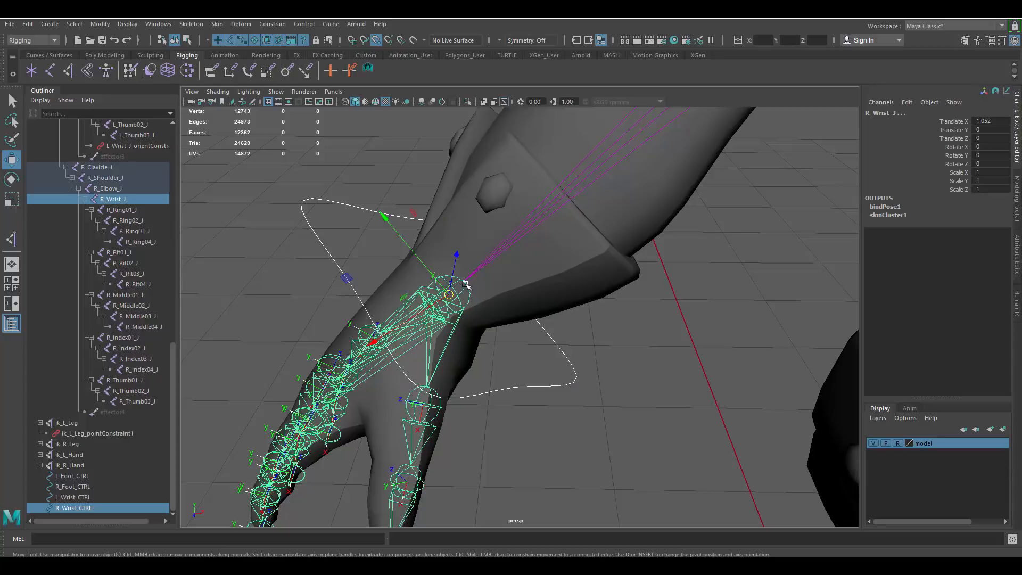
left_click_drag(510, 318, 478, 284, "alt")
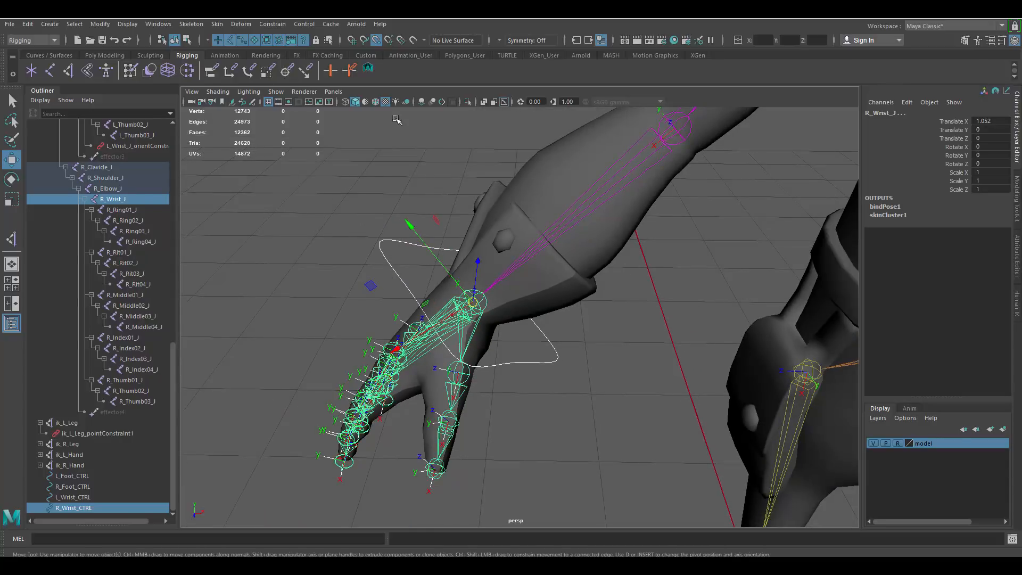
left_click(272, 24)
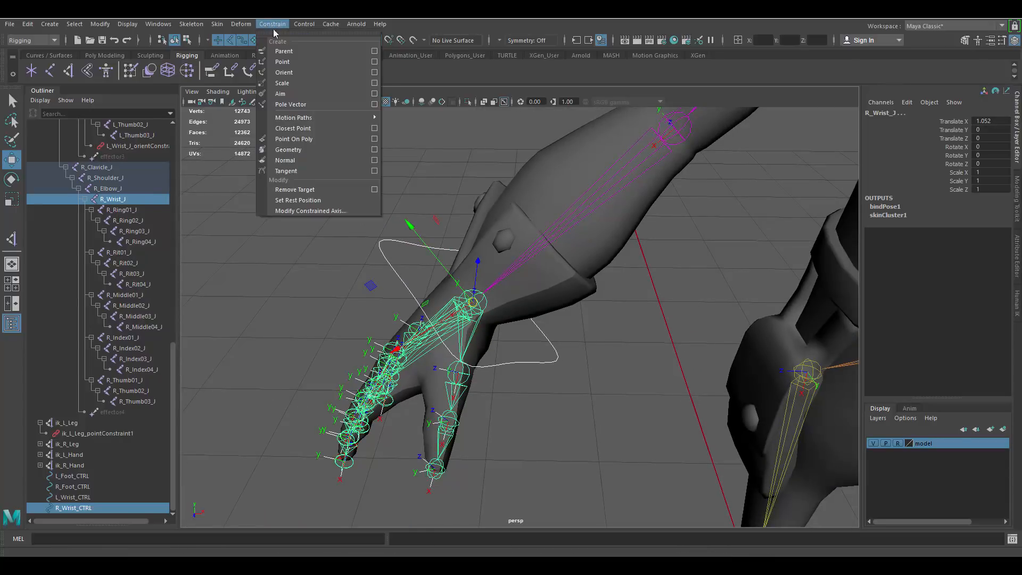
left_click(288, 75)
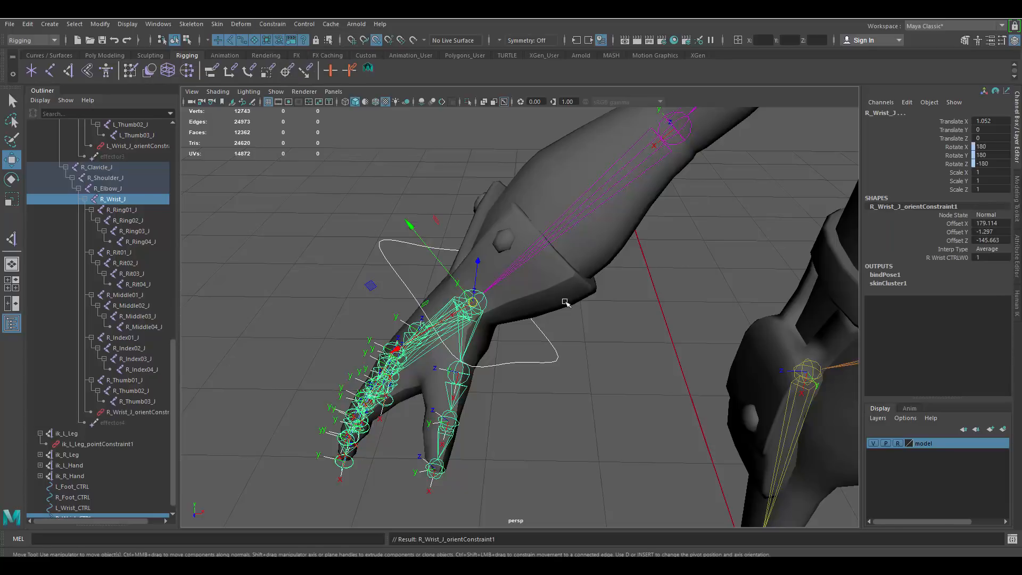
Step: Test R_Wrist_CTRL by moving and rotating it, and reset its translate and rotate values to 0
left_click(553, 362)
right_click_drag(548, 354, 467, 282, "alt")
middle_click_drag(468, 348, 467, 315)
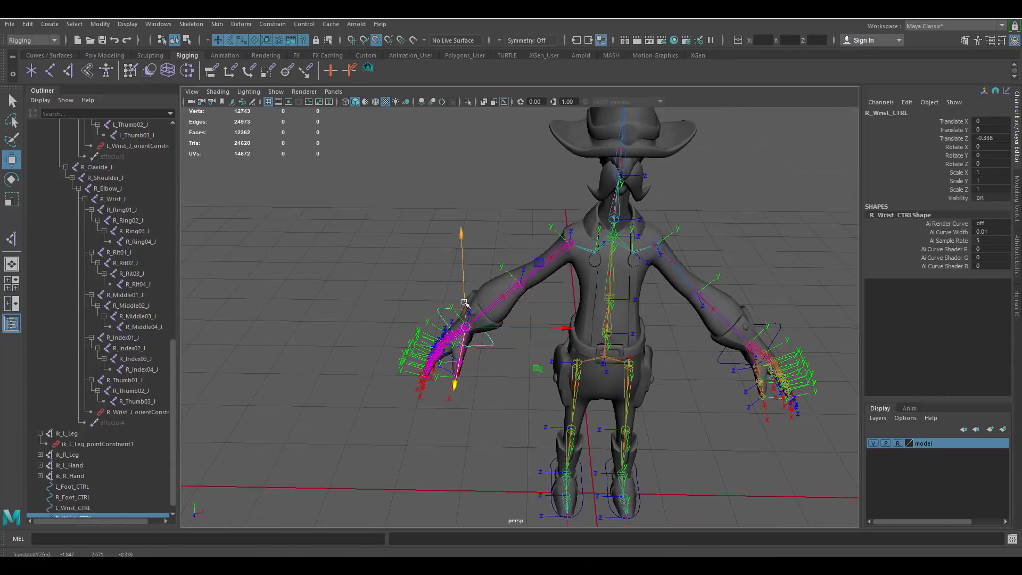
left_click_drag(464, 303, 462, 237)
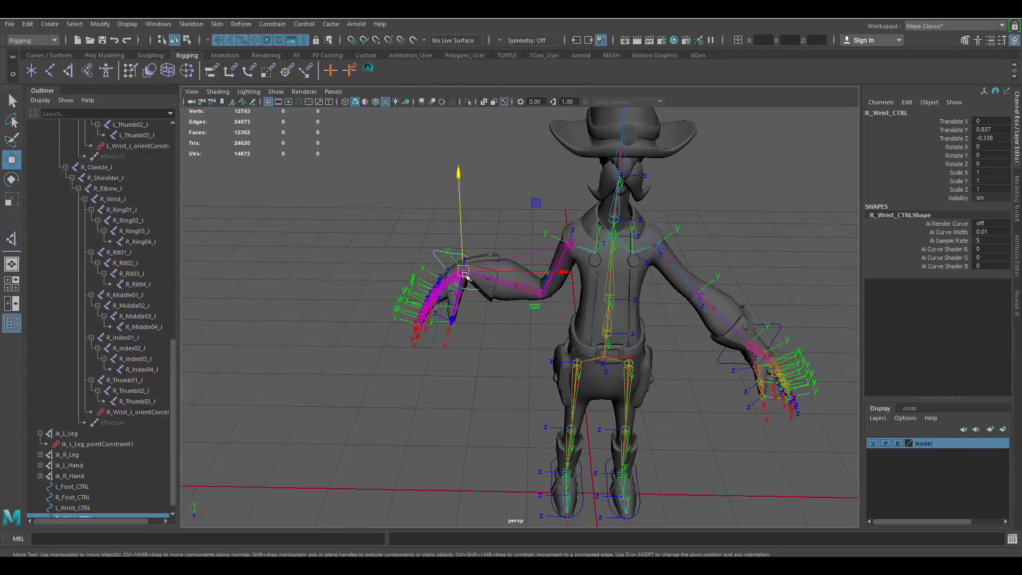
mouse_move(465, 276)
left_mouse_down()
mouse_move(437, 306)
mouse_move(460, 290)
mouse_move(527, 360)
mouse_move(502, 213)
mouse_move(470, 270)
left_mouse_up()
key("e")
middle_click_drag(511, 281, 468, 294, "alt")
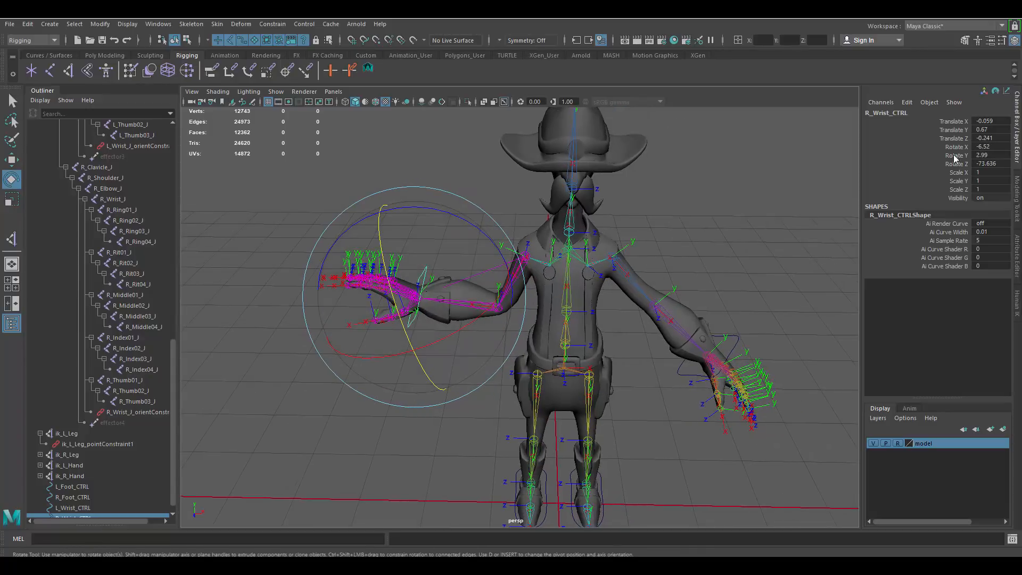
left_click_drag(983, 121, 1002, 167)
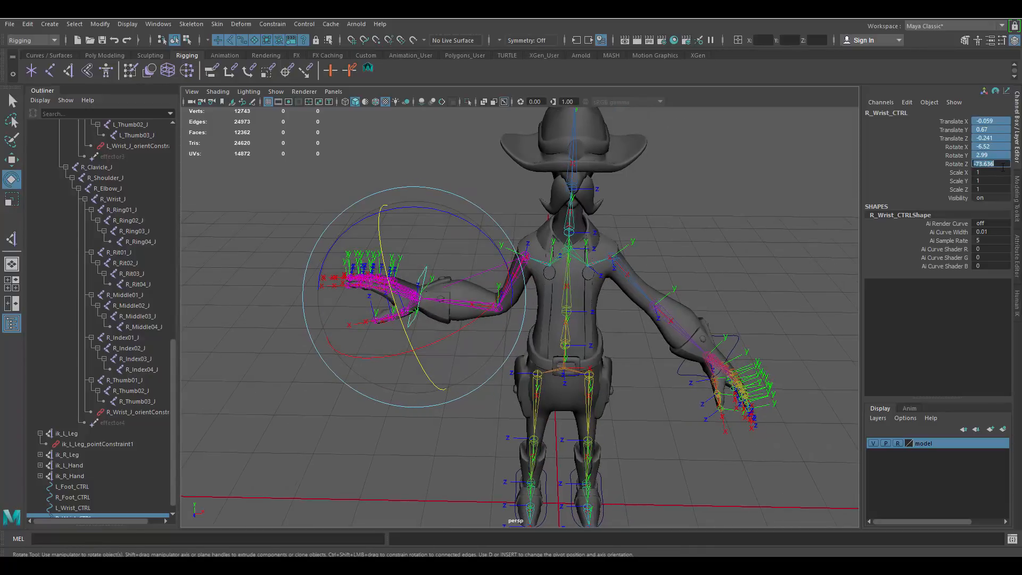
type("0")
key("Return")
Step: Create an IK spline handle from the Hip_3 joint up to the chest joint where the clavicles branch off
left_click_drag(621, 316, 564, 375, "alt")
key("w")
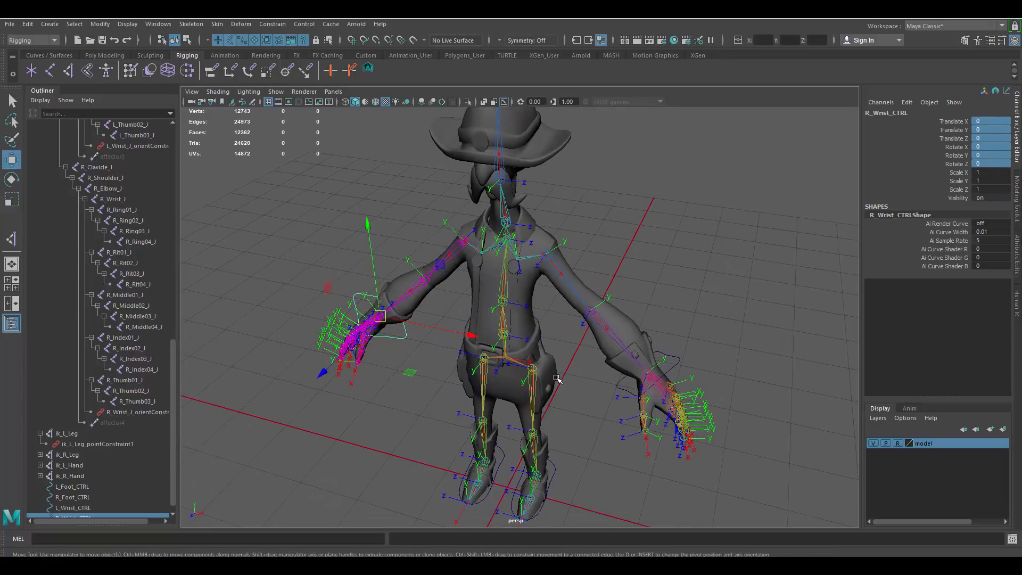
right_click_drag(583, 354, 593, 363, "alt")
middle_click_drag(597, 319, 603, 345, "alt")
left_click(558, 301)
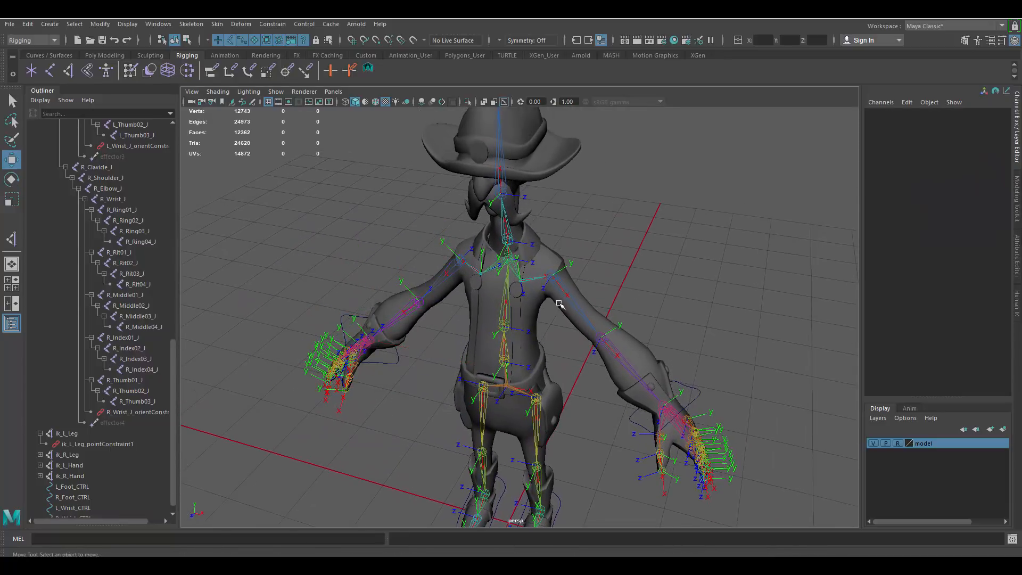
mouse_move(519, 321)
left_mouse_down("alt")
mouse_move(510, 304)
mouse_move(523, 320)
left_mouse_up("alt")
middle_click_drag(507, 272, 513, 315, "alt")
right_click_drag(511, 313, 517, 336, "alt")
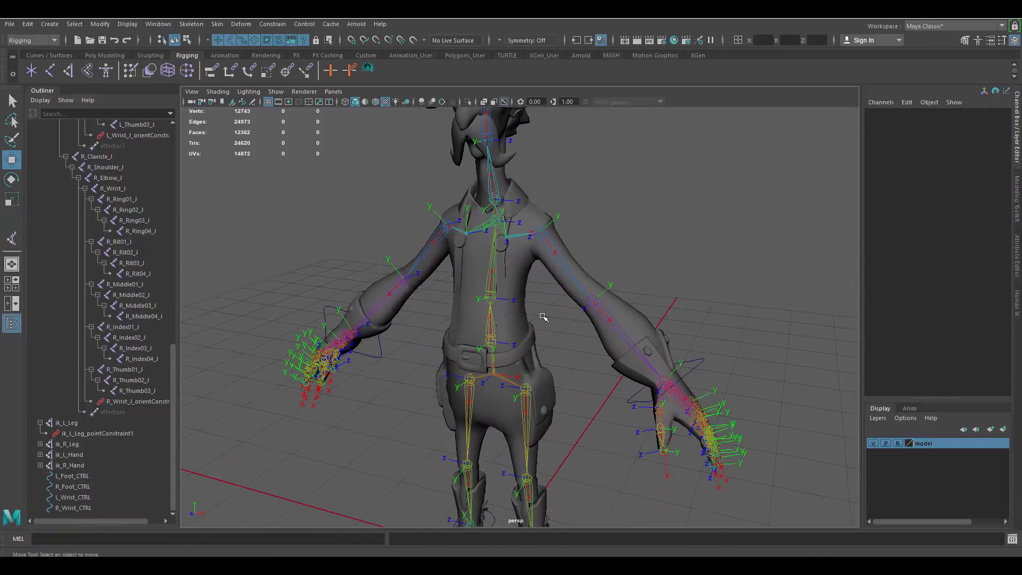
left_click(188, 25)
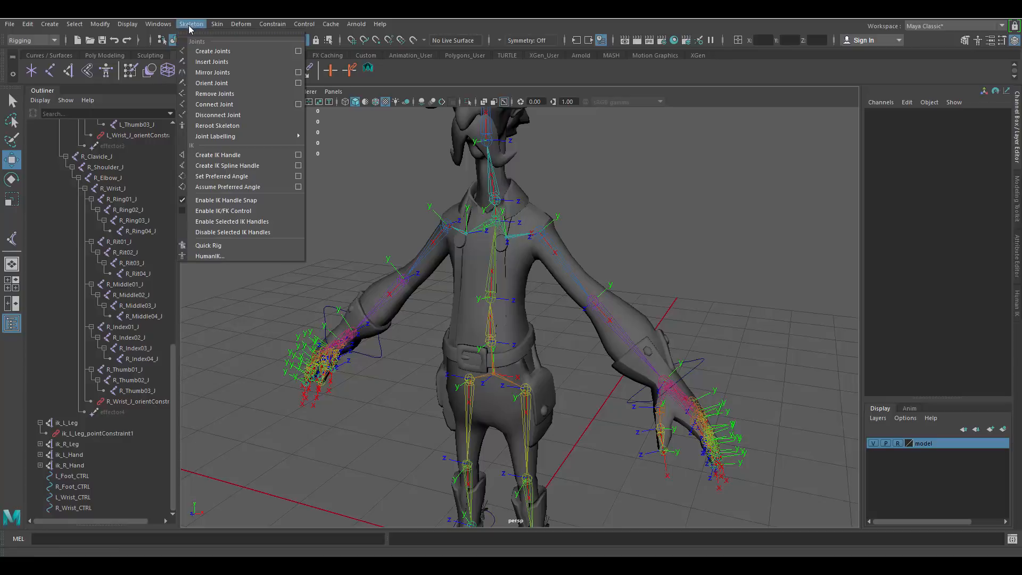
left_click(251, 169)
right_click_drag(482, 351, 553, 372, "alt")
middle_click_drag(447, 426, 495, 331, "alt")
right_click_drag(495, 331, 552, 228, "alt")
left_click(538, 321)
middle_click_drag(553, 228, 559, 459, "alt")
middle_click_drag(555, 148, 547, 284, "alt")
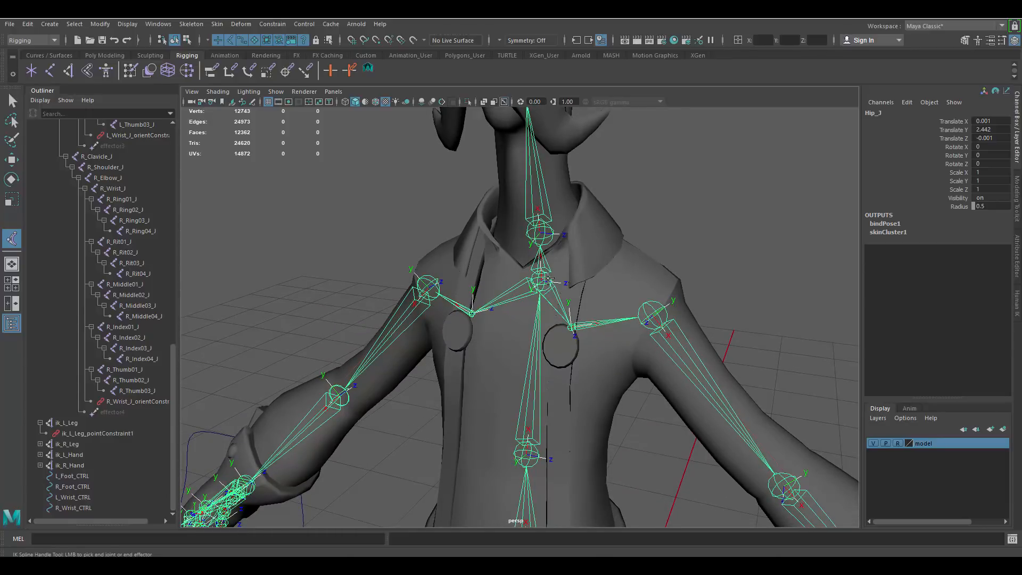
left_click(548, 280)
Step: Rename the new spline IK handle ik_Spine
right_click_drag(595, 355, 513, 314, "alt")
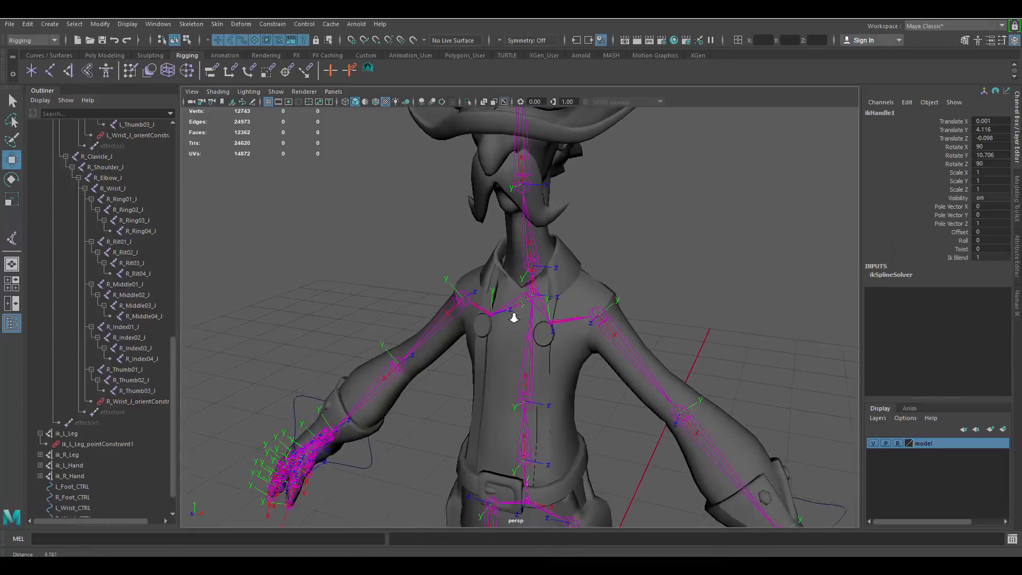
middle_click_drag(534, 349, 536, 250, "alt")
middle_click_drag(538, 323, 540, 246, "alt")
scroll(136, 468, "down", 1)
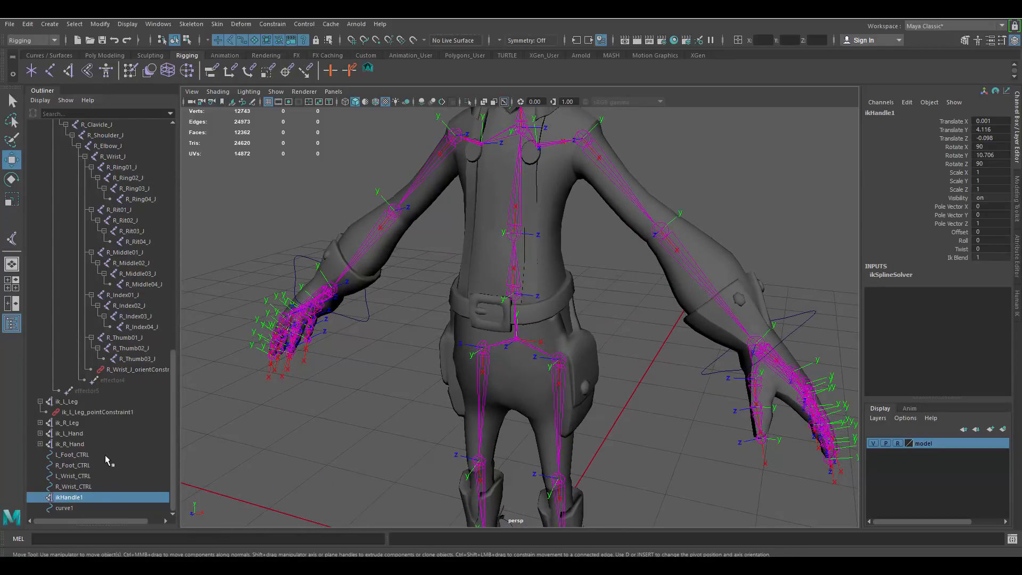
left_click(81, 487)
left_click(79, 496)
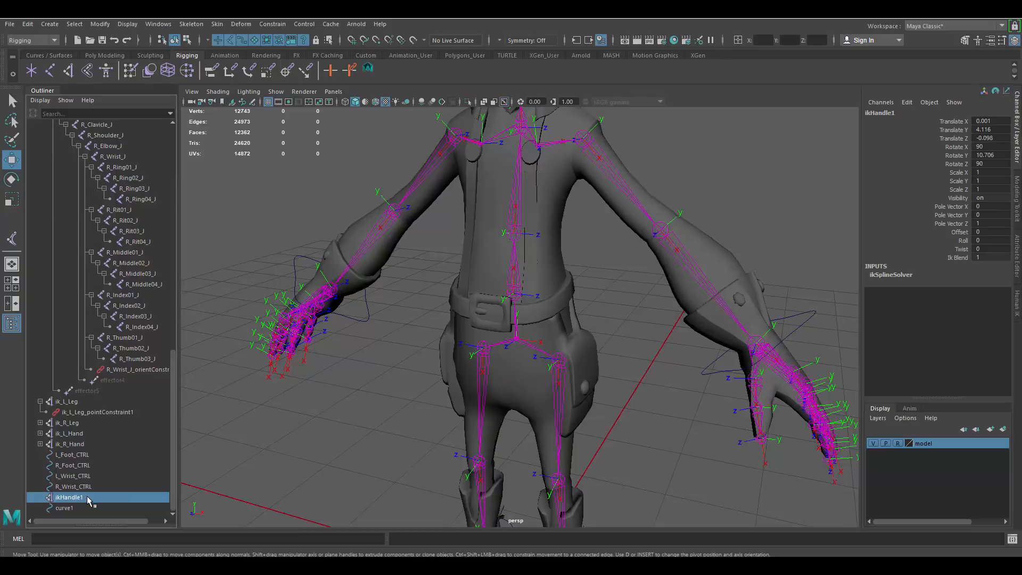
double_click(89, 498)
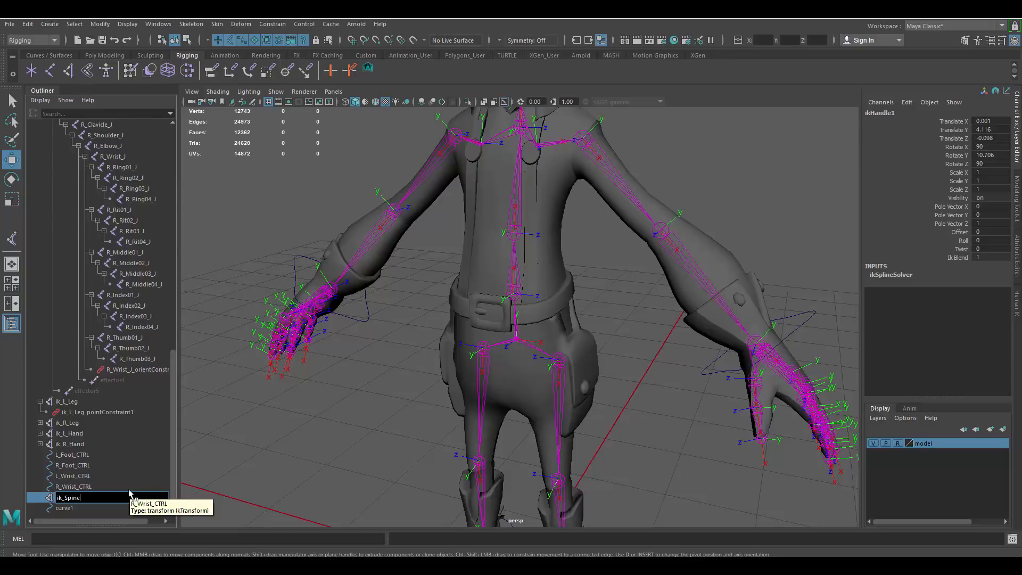
key("Return")
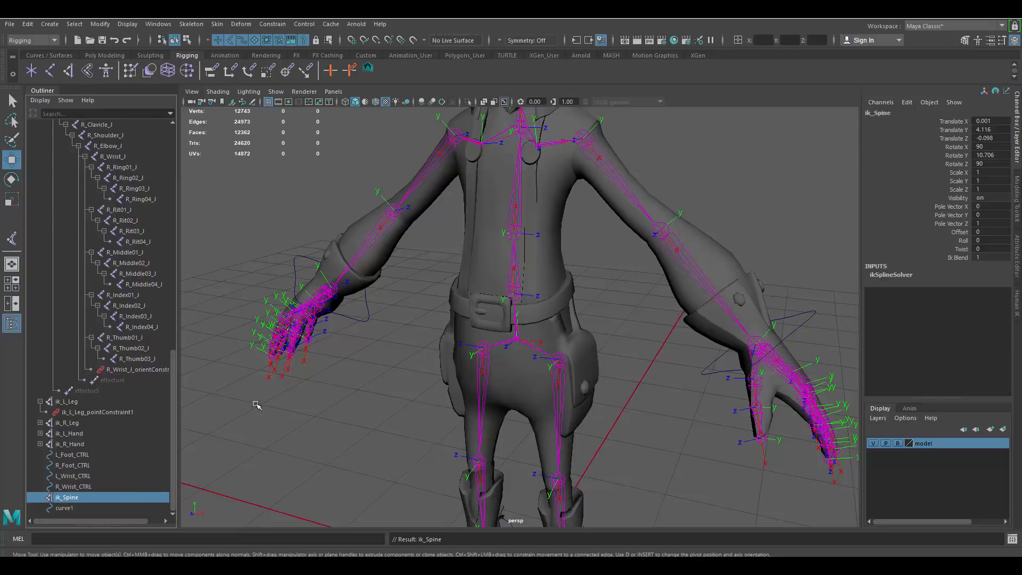
Step: Try moving the spine curve's control vertices in component selection mode, and undo the move
right_click_drag(570, 296, 519, 255, "alt")
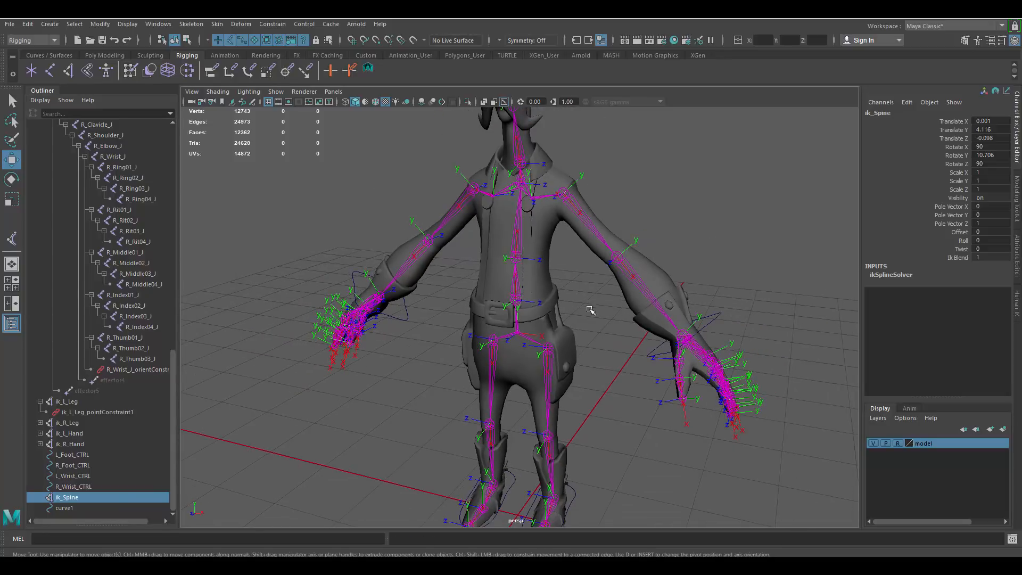
left_click_drag(590, 310, 585, 349, "alt")
left_click(241, 420)
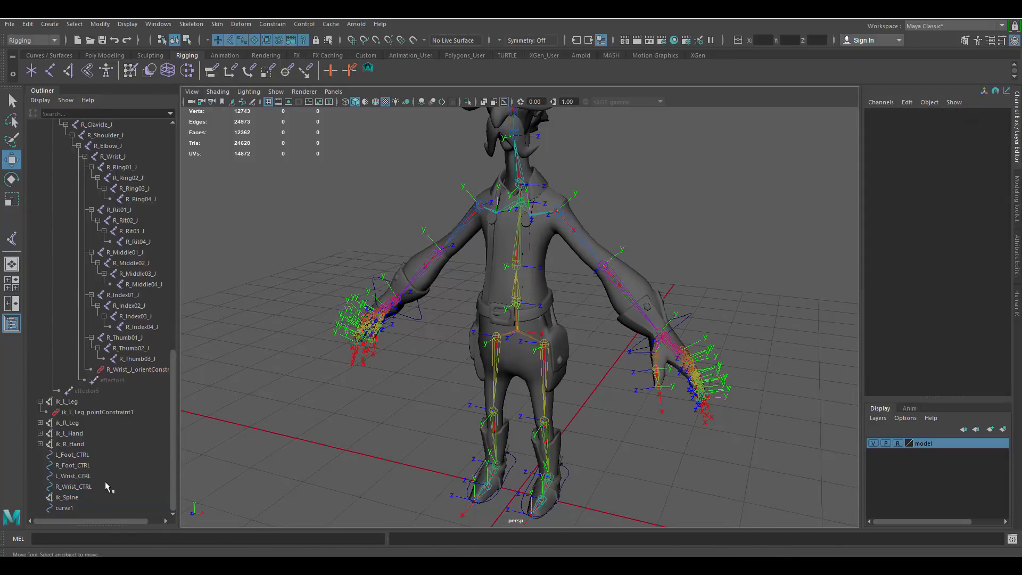
left_click(67, 497)
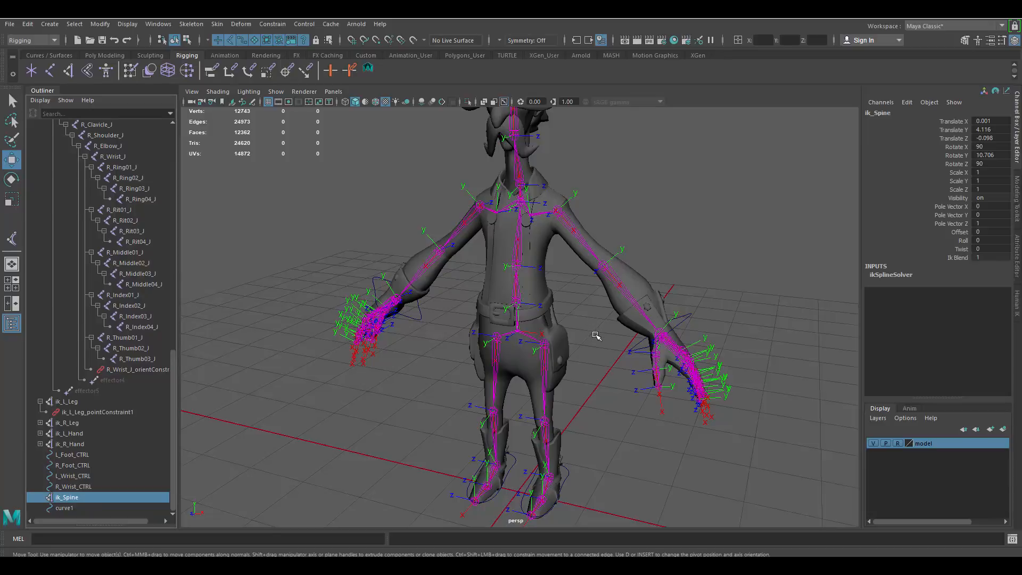
key("F8")
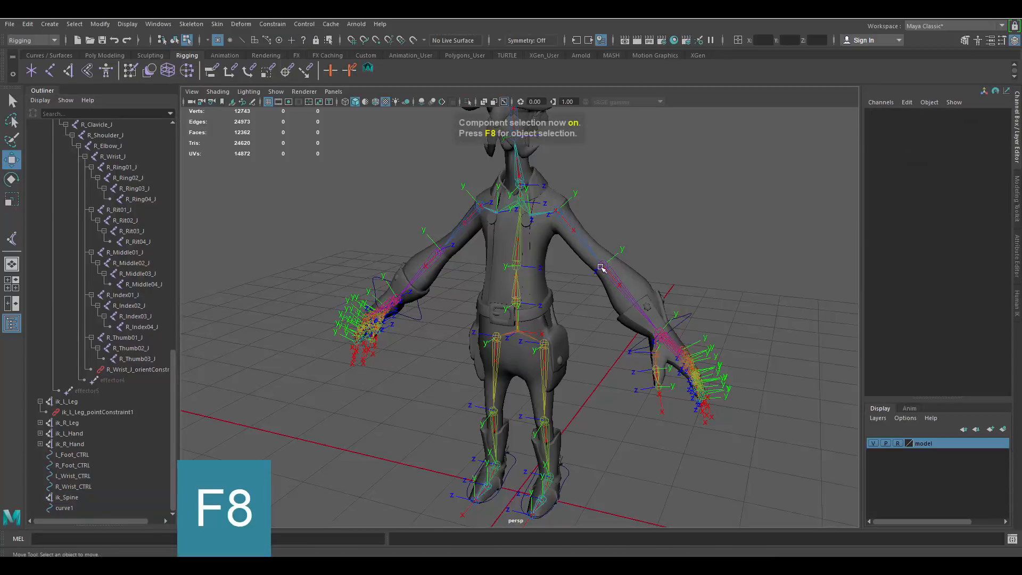
left_click_drag(569, 271, 596, 277, "alt")
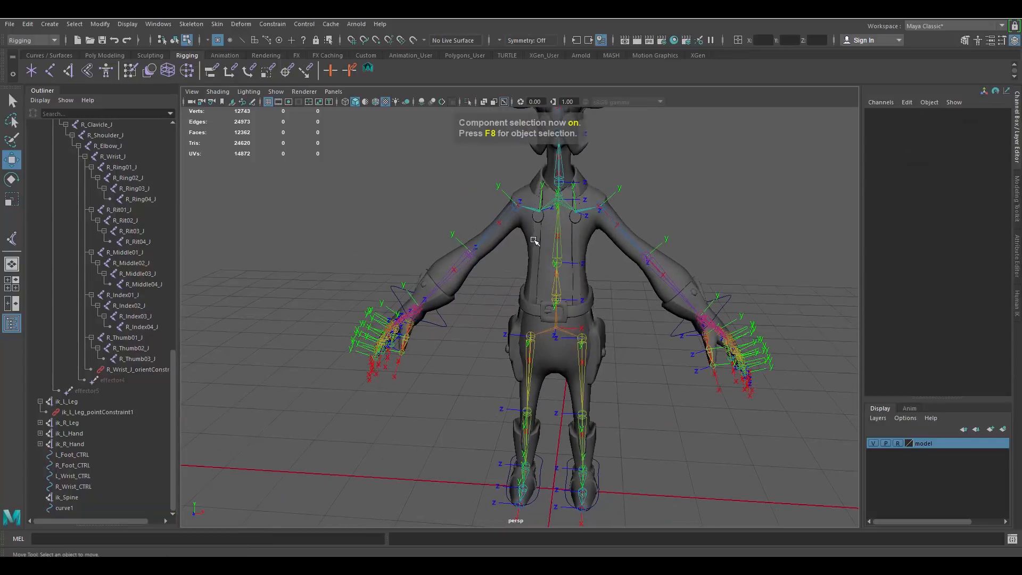
middle_click_drag(534, 243, 527, 277, "alt")
left_click_drag(480, 197, 602, 411)
middle_click_drag(600, 230, 582, 259, "alt")
mouse_move(614, 318)
left_mouse_down()
mouse_move(644, 323)
mouse_move(591, 321)
mouse_move(633, 324)
left_mouse_up()
left_click_drag(582, 286, 479, 298, "alt")
left_click_drag(452, 267, 456, 288)
key("ctrl+z")
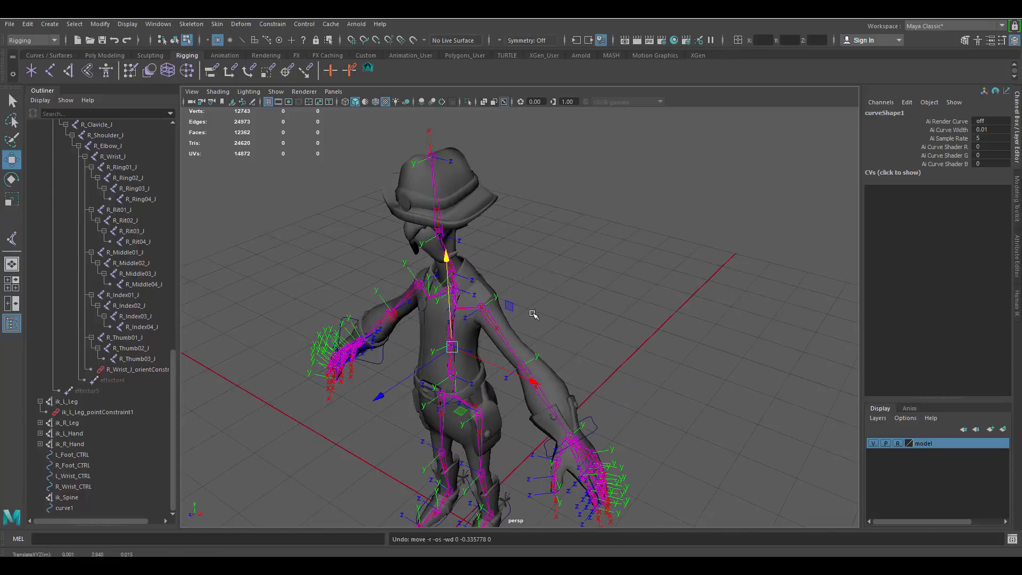
Step: Try rotating the selected spine curve control vertices, undo the change and clear the selection
key("e")
left_click_drag(516, 327, 570, 298, "alt")
key("ctrl+z")
right_click_drag(601, 283, 606, 307, "alt")
key("w")
left_click(645, 279)
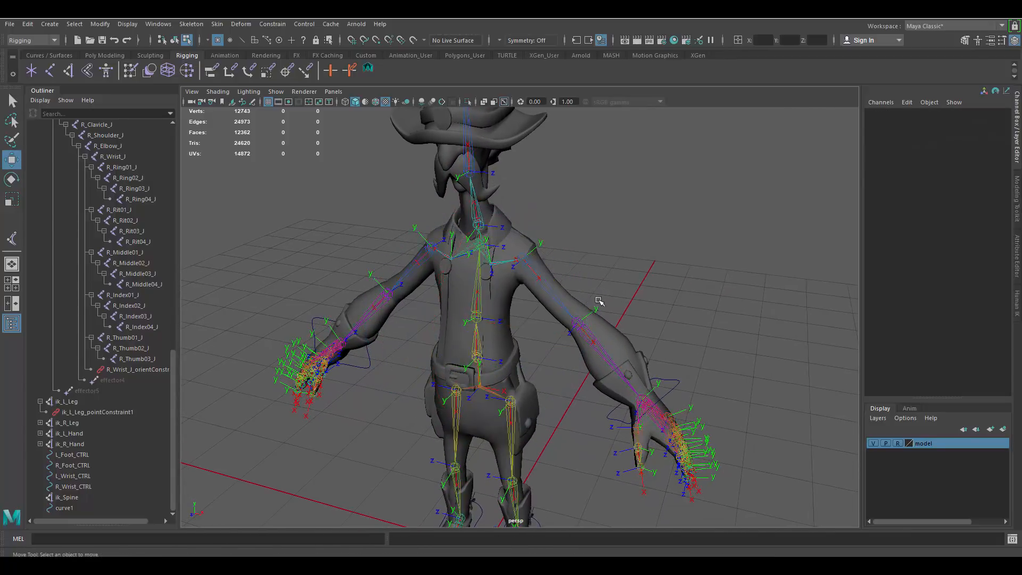
Step: Rename curve1, the curve belonging to the ik_Spine handle, as Spine_Curve
middle_click_drag(598, 299, 620, 120, "alt")
right_click_drag(621, 121, 287, 405, "alt")
left_click(79, 496)
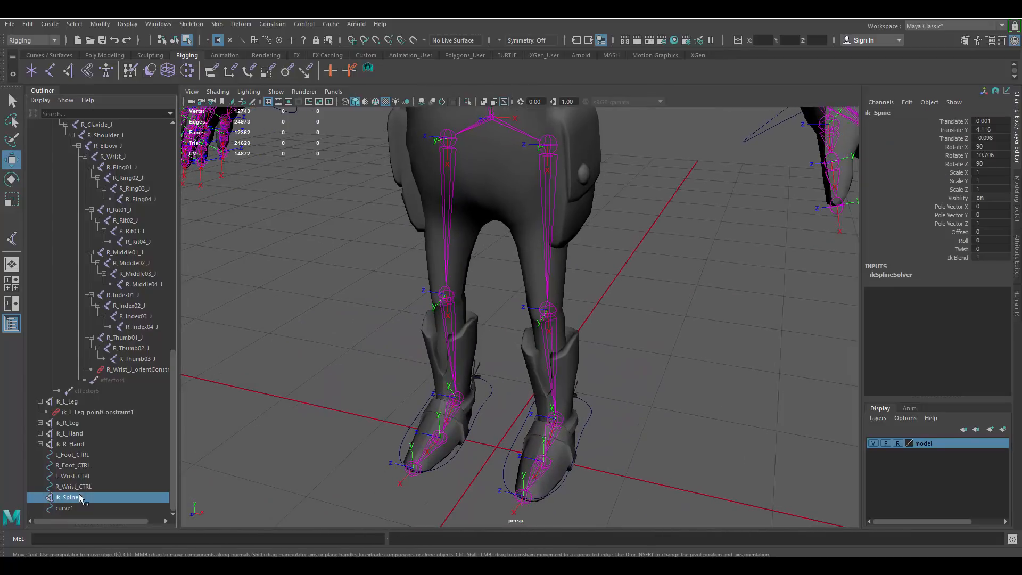
left_click(72, 508)
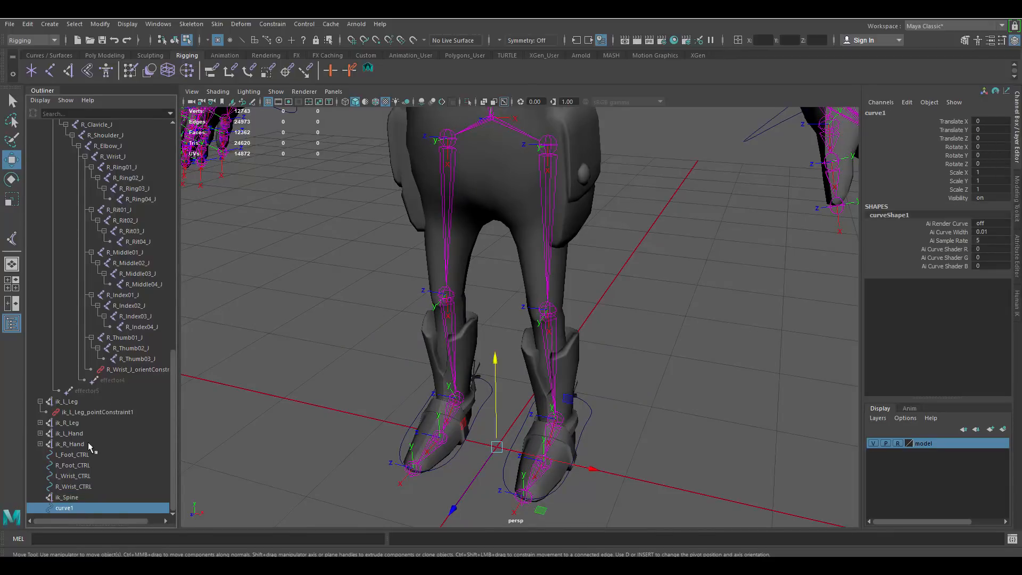
left_click(67, 498)
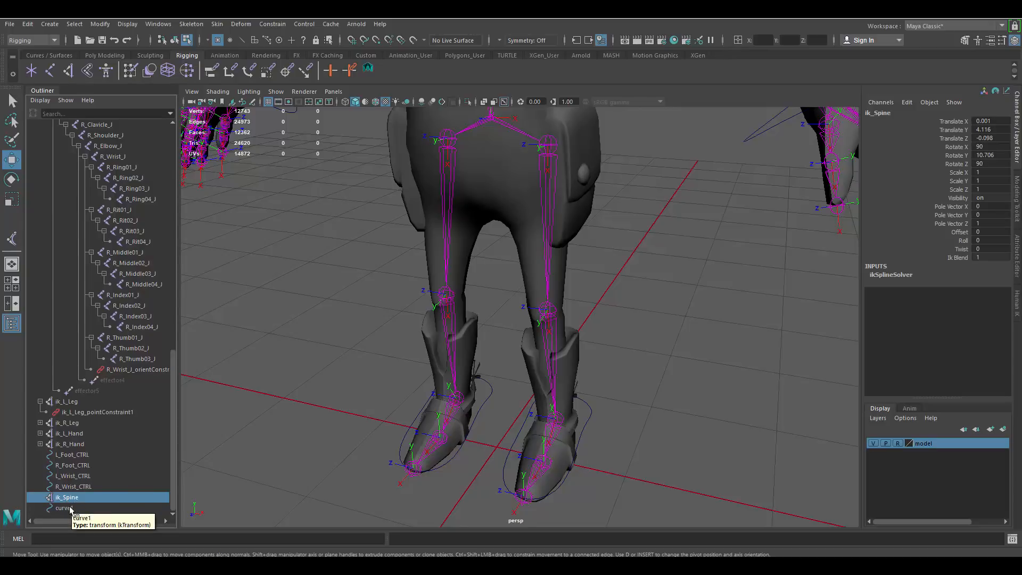
left_click(71, 509)
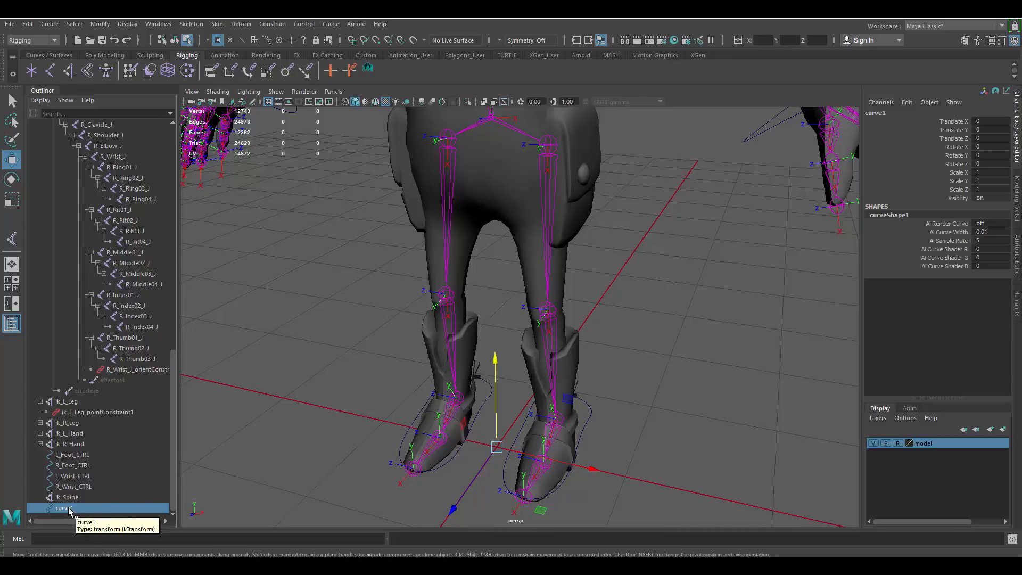
double_click(71, 509)
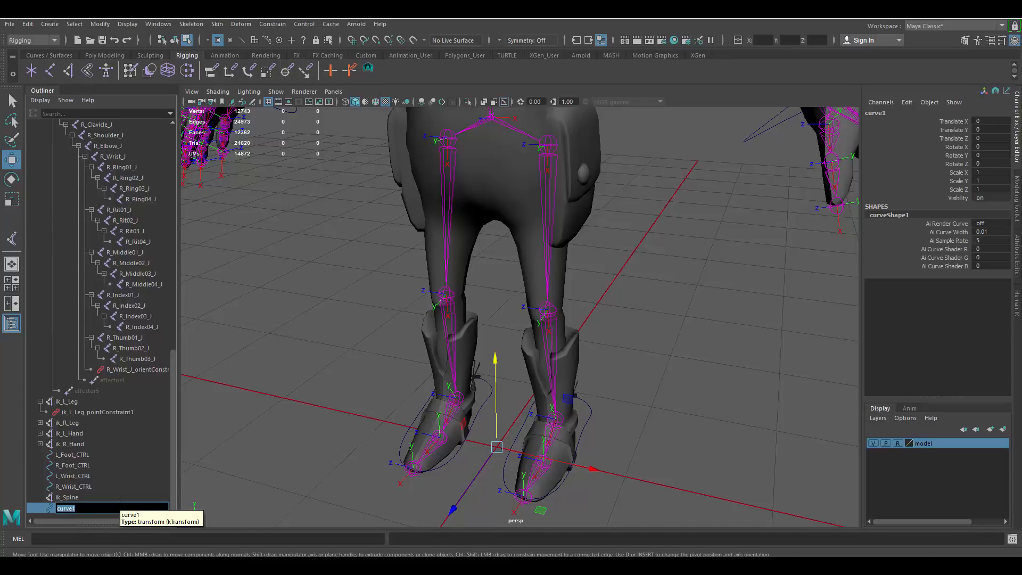
key("Escape")
double_click(63, 509)
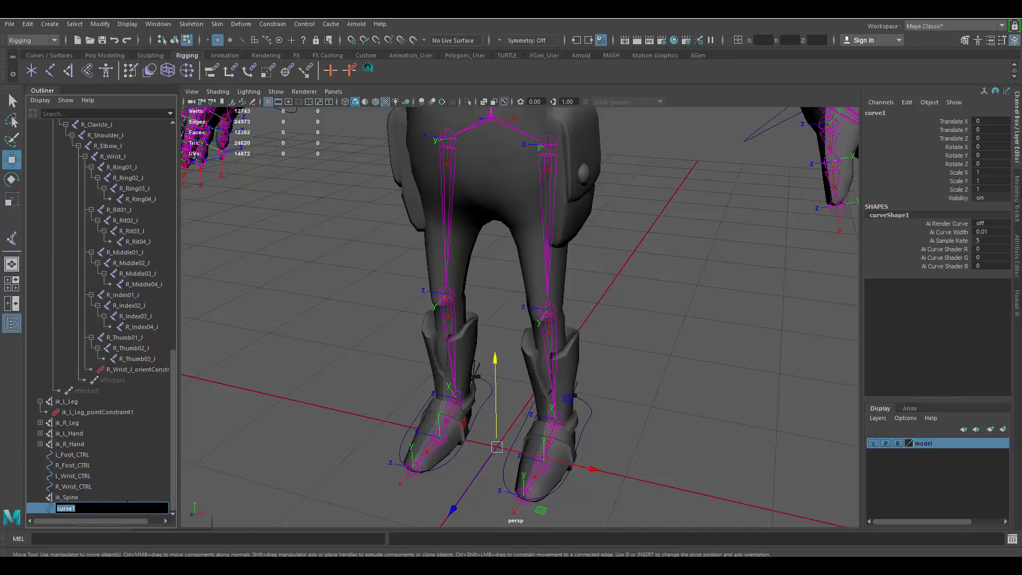
type("Spine_Curve")
key("Return")
Step: Move the pivot of Spine_Curve from the origin up to the pelvis, with Snap to points turned on
right_click_drag(539, 287, 494, 278, "alt")
middle_click_drag(536, 334, 540, 364, "alt")
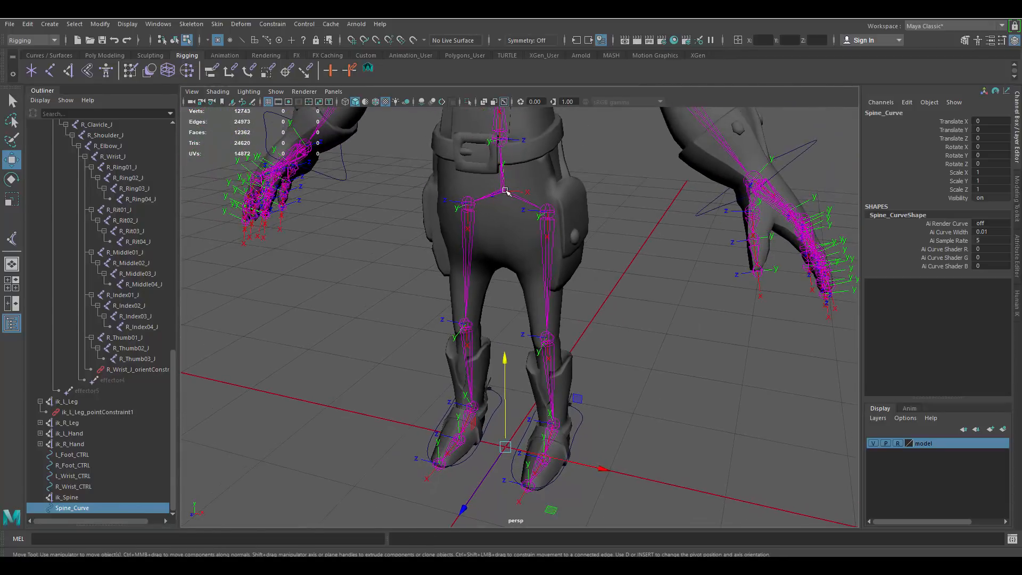
middle_click_drag(522, 275, 522, 288, "alt")
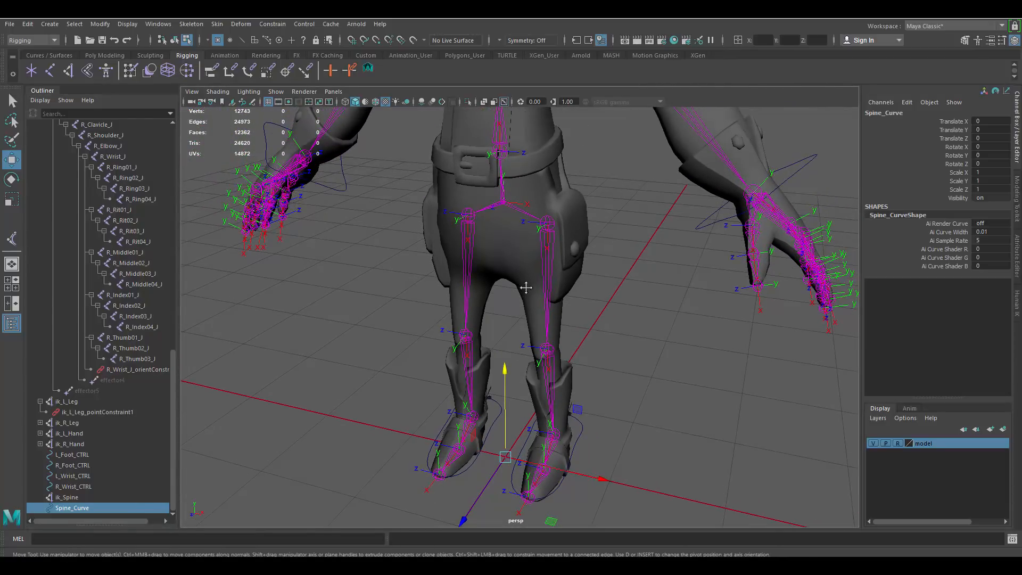
key("d")
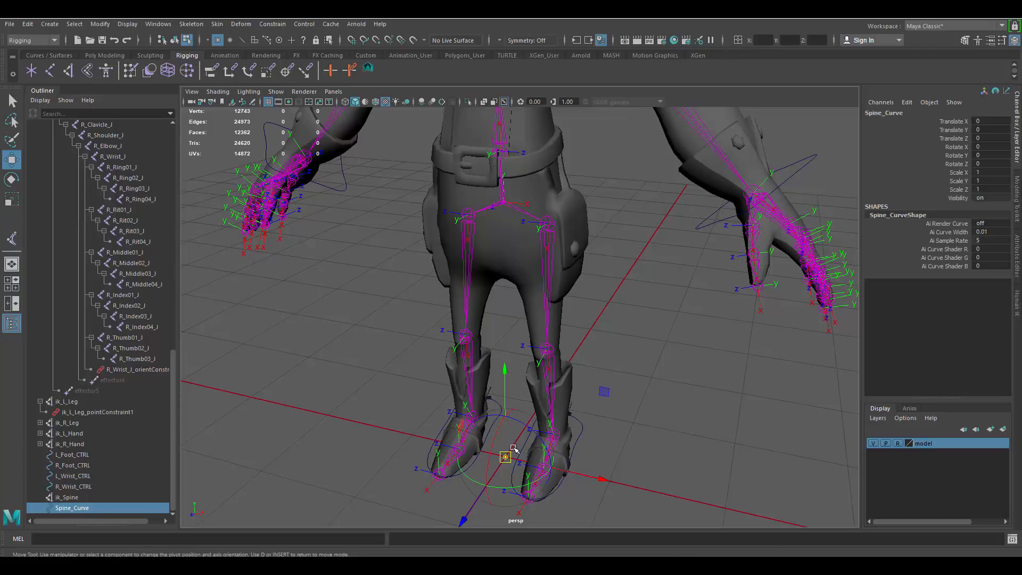
key("d")
left_click_drag(507, 457, 509, 382)
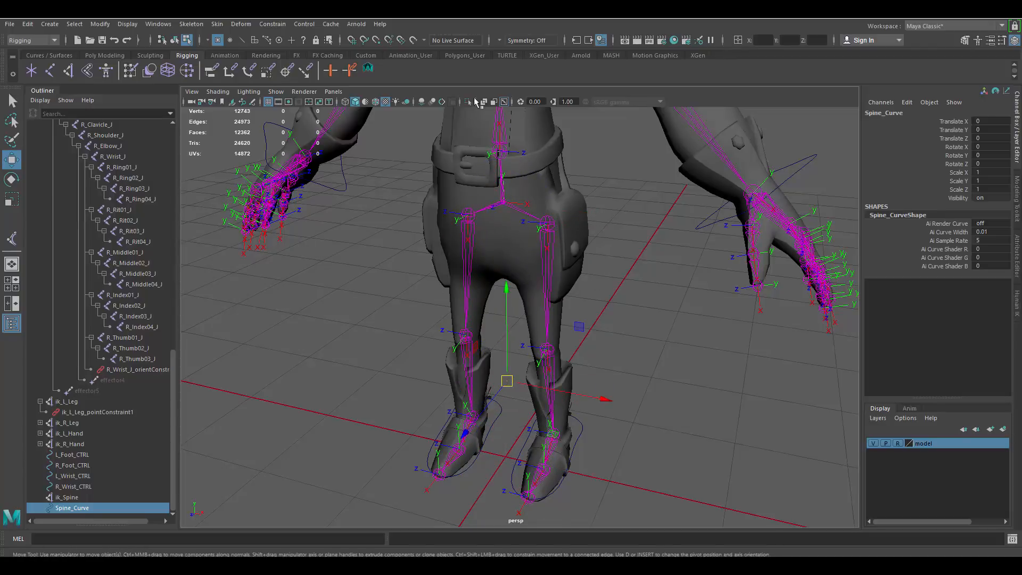
left_click(376, 43)
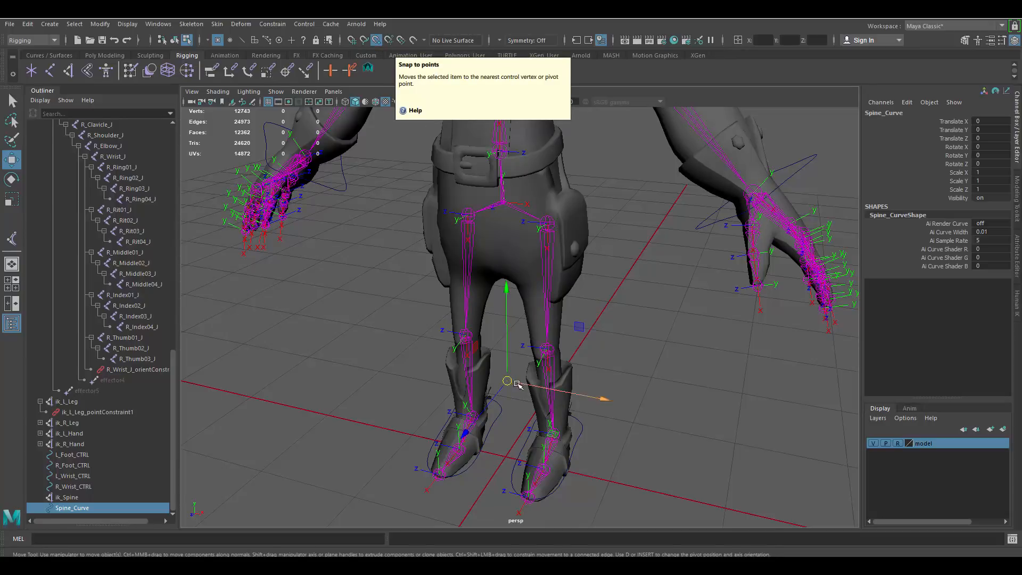
left_click_drag(508, 382, 502, 203)
key("f")
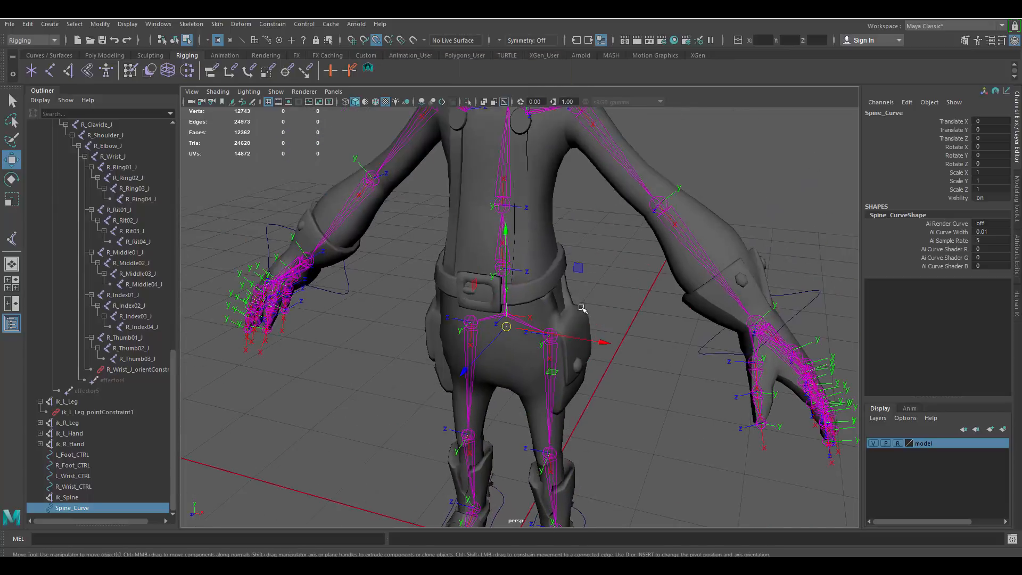
Step: Hide the model layer and snap the pivot of Spine_Curve exactly onto the root joint where the spine and hips meet
left_click(873, 444)
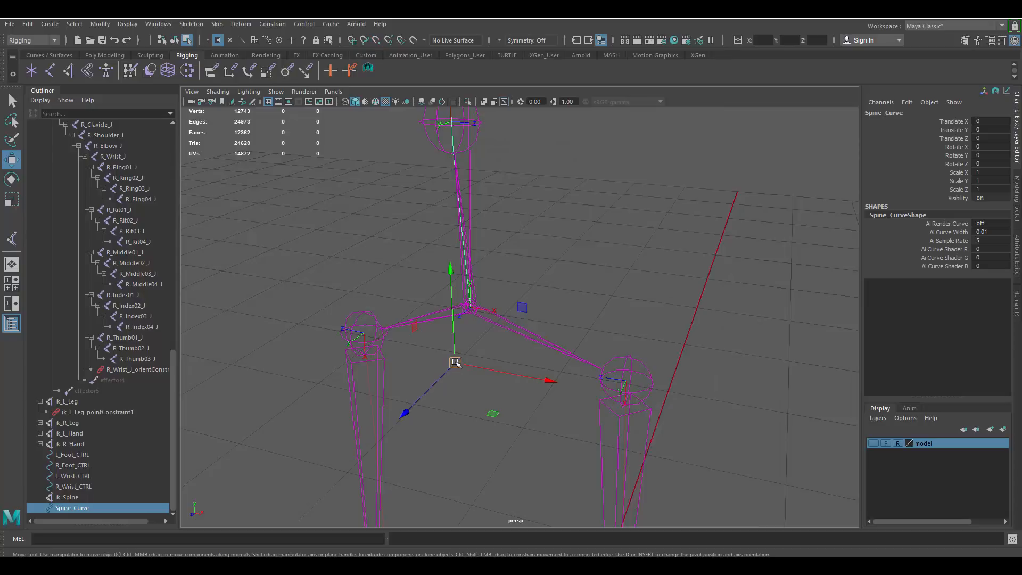
left_click_drag(457, 368, 471, 309)
key("d")
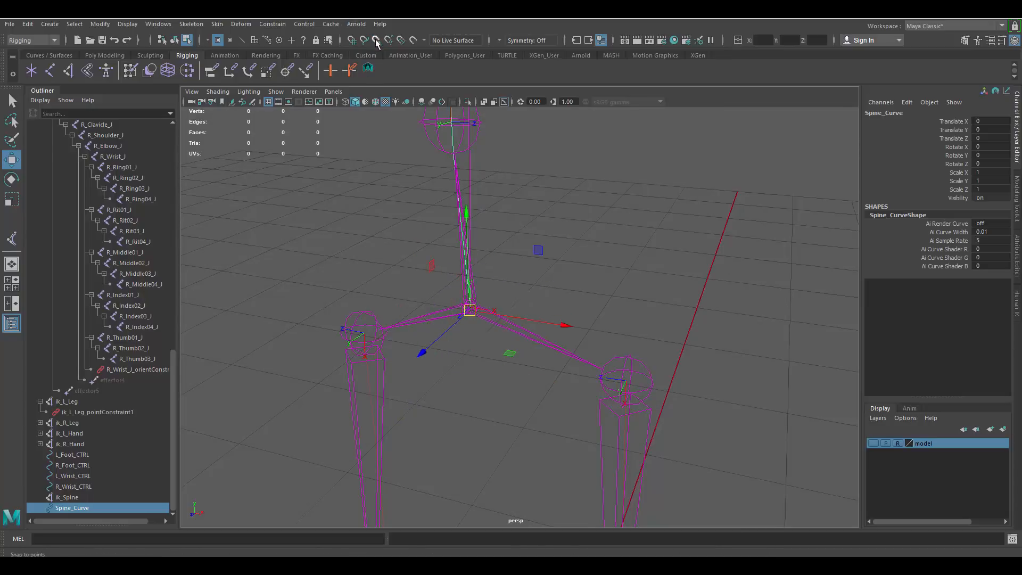
left_click(376, 41)
key("d")
left_click_drag(469, 311, 470, 294)
key("d")
Step: Show the model layer again and clear the selection
left_click_drag(566, 305, 524, 355, "alt")
right_click_drag(633, 397, 545, 372, "alt")
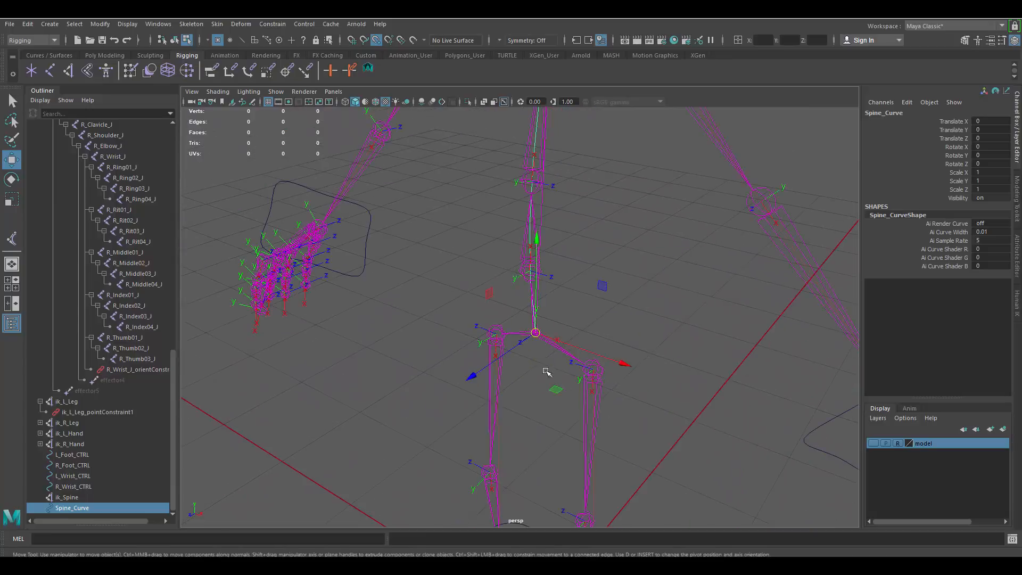
middle_click_drag(545, 372, 521, 321, "alt")
right_click_drag(552, 342, 509, 286, "alt")
middle_click_drag(509, 286, 506, 260, "alt")
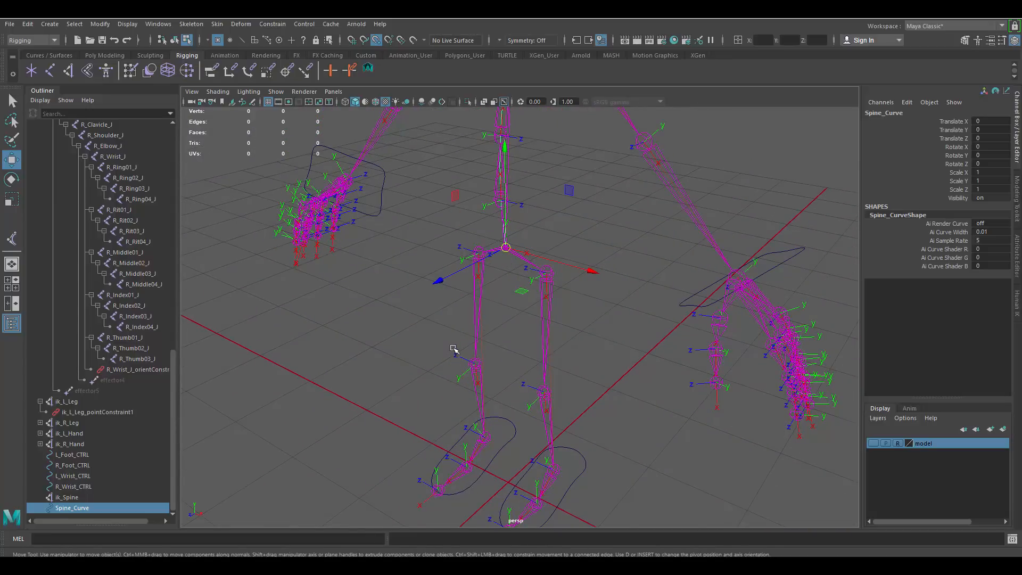
left_click(81, 498)
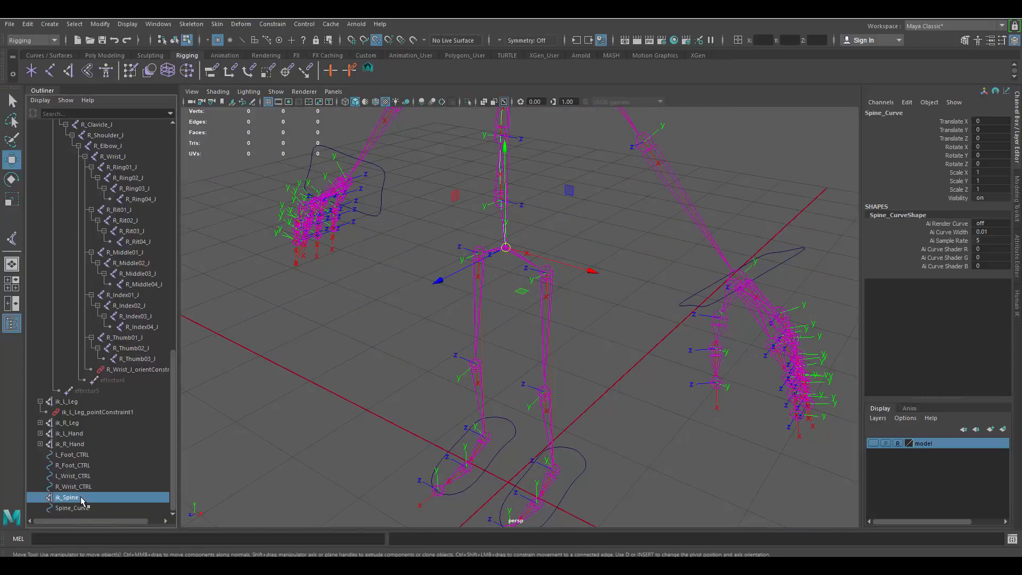
left_click(77, 509)
right_click_drag(672, 358, 590, 367, "alt")
left_click(872, 443)
left_click_drag(646, 299, 621, 299, "alt")
right_click_drag(621, 298, 337, 360, "alt")
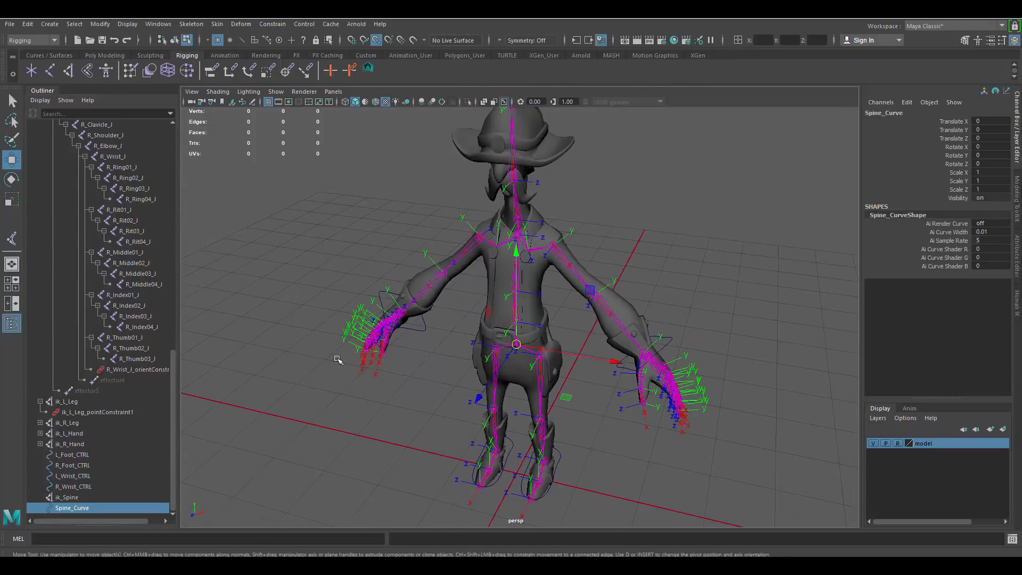
right_click_drag(407, 355, 450, 346, "alt")
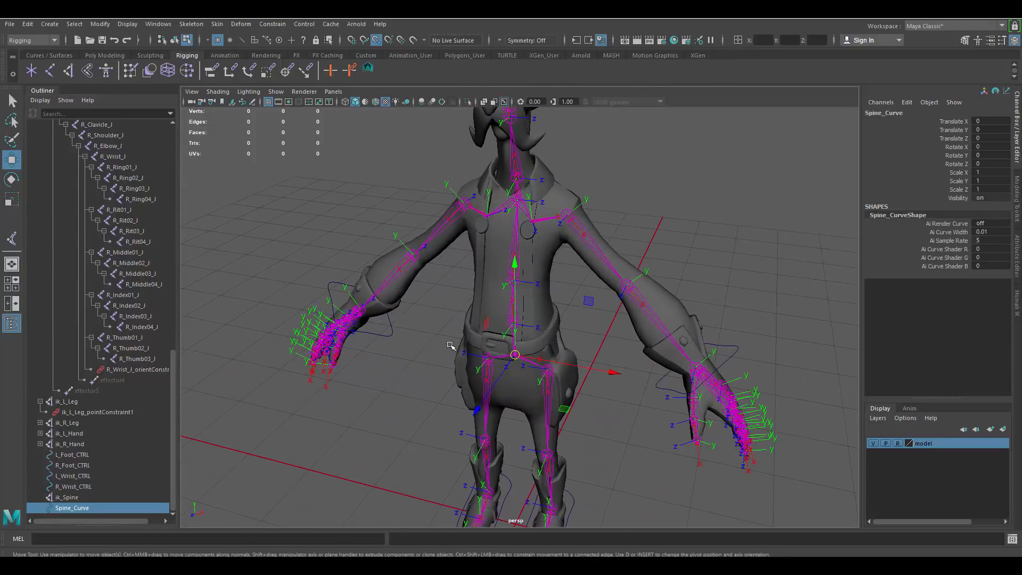
left_click(638, 457)
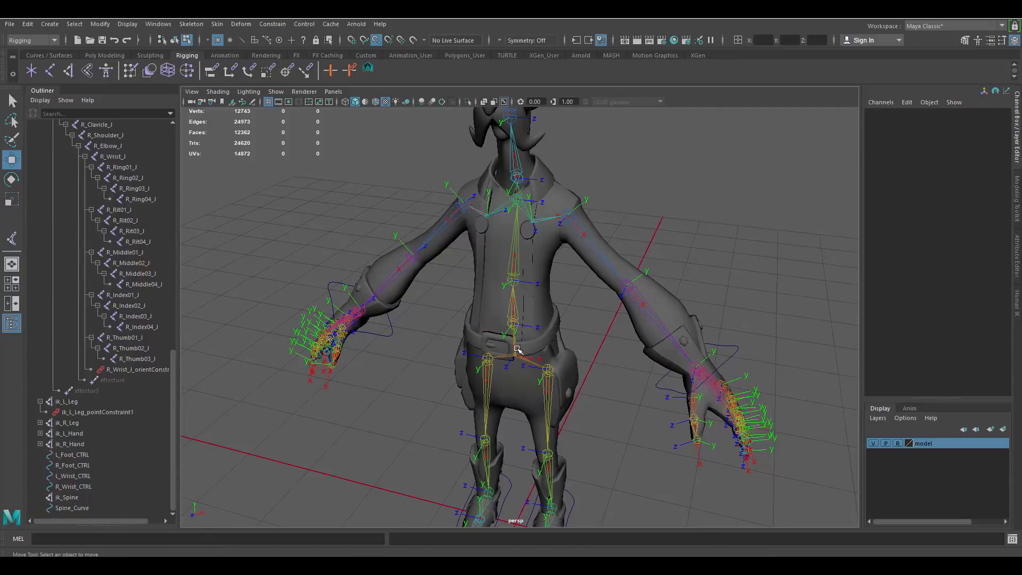
Step: Create a NURBS circle and raise it to hip height, at about 2.411 in Translate Y
left_click(48, 25)
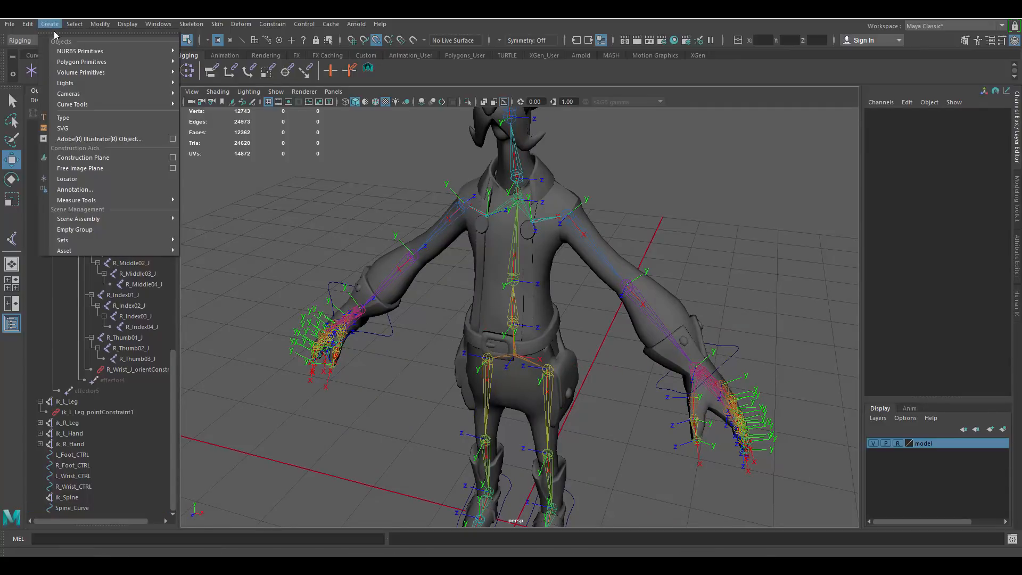
mouse_move(81, 51)
left_click(217, 127)
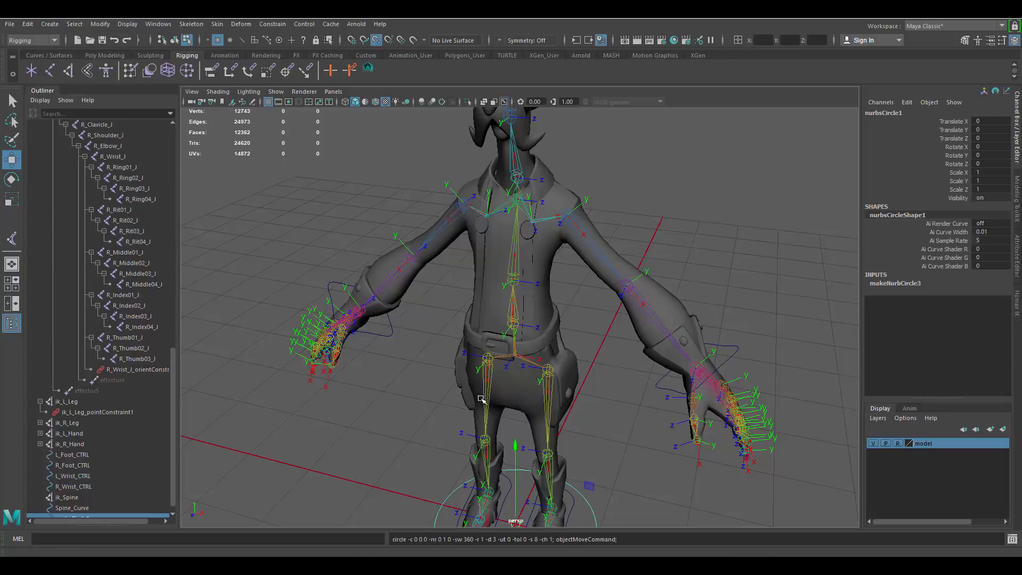
middle_click_drag(541, 381, 546, 305, "alt")
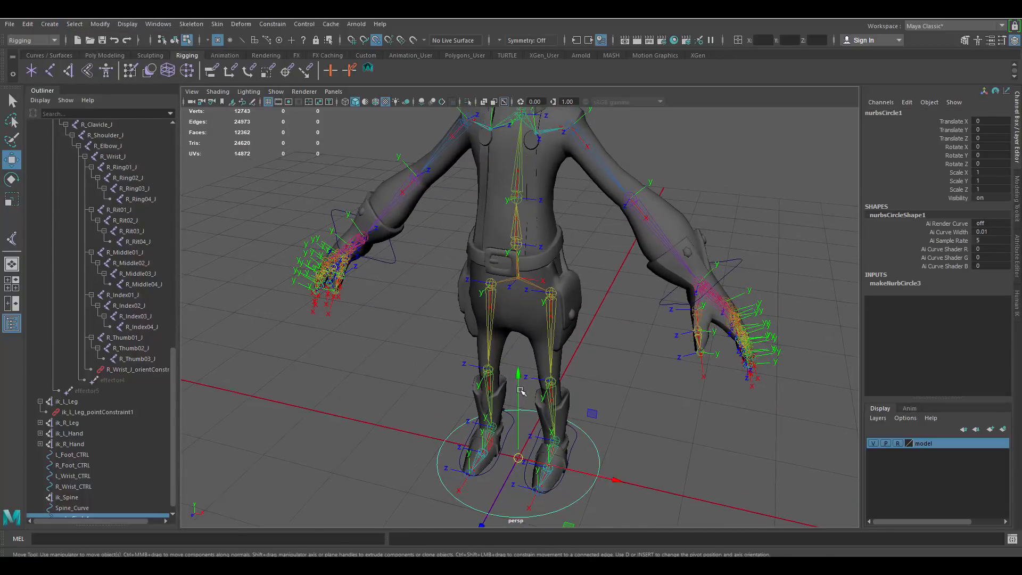
left_click_drag(519, 383, 588, 276)
Step: Hide the model layer and align the circle with the root joint, at Translate Y 2.442 and Translate Z -0.001
left_click(873, 443)
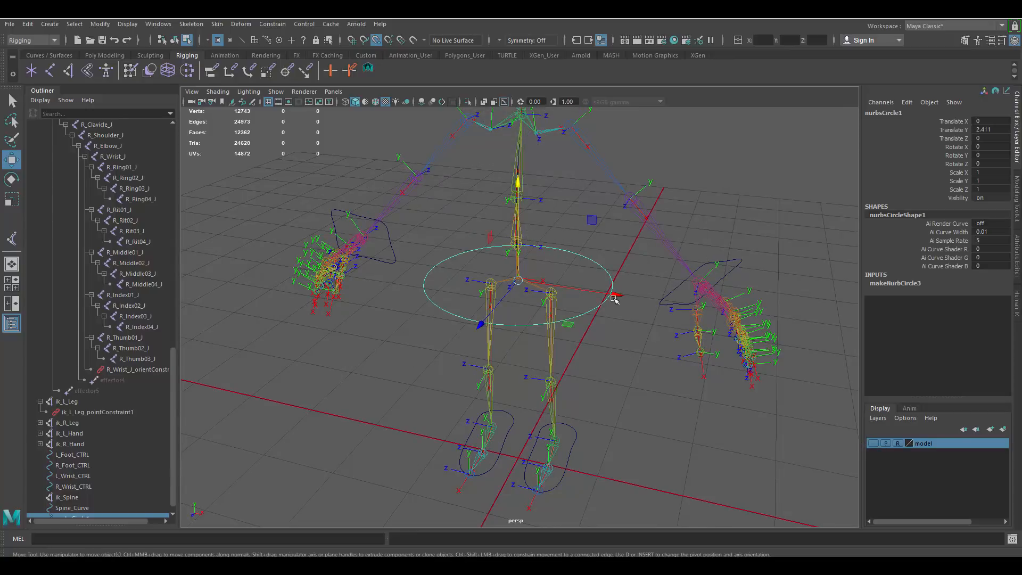
scroll(609, 266, "up", 5)
scroll(530, 283, "up", 3)
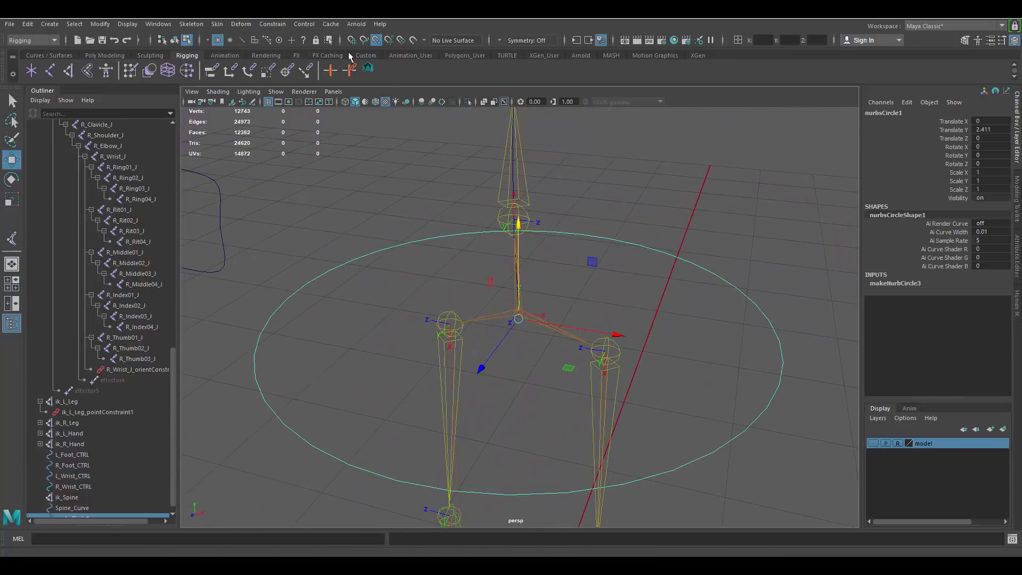
mouse_move(518, 224)
left_mouse_down()
mouse_move(519, 159)
mouse_move(518, 219)
left_mouse_up()
left_click_drag(512, 367, 411, 395, "alt")
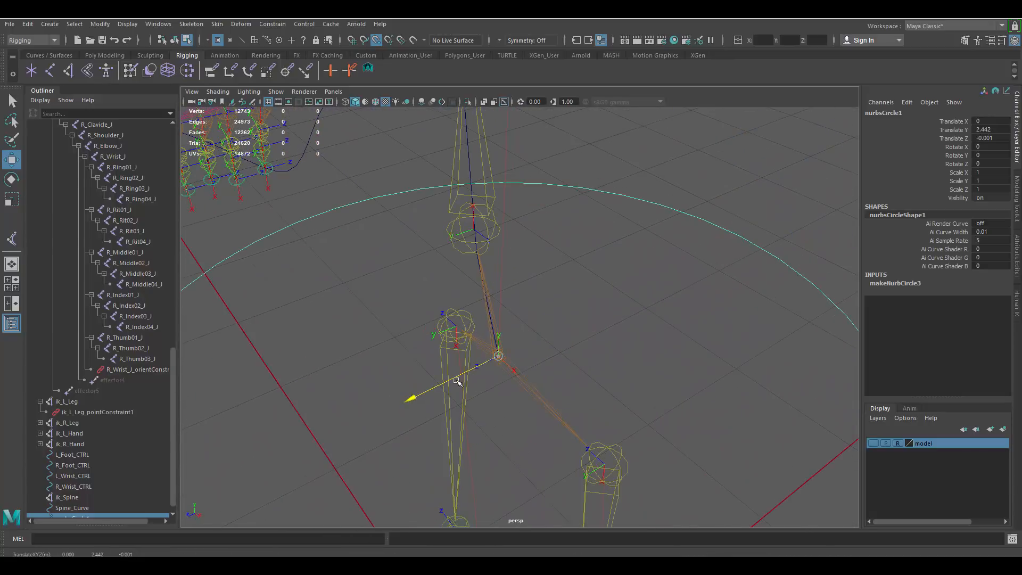
Step: Show the model layer again and scale the circle around the hips uniformly to 0.983
left_click_drag(646, 337, 557, 310, "alt")
left_click(873, 442)
key("r")
right_click_drag(558, 310, 575, 317, "alt")
key("w")
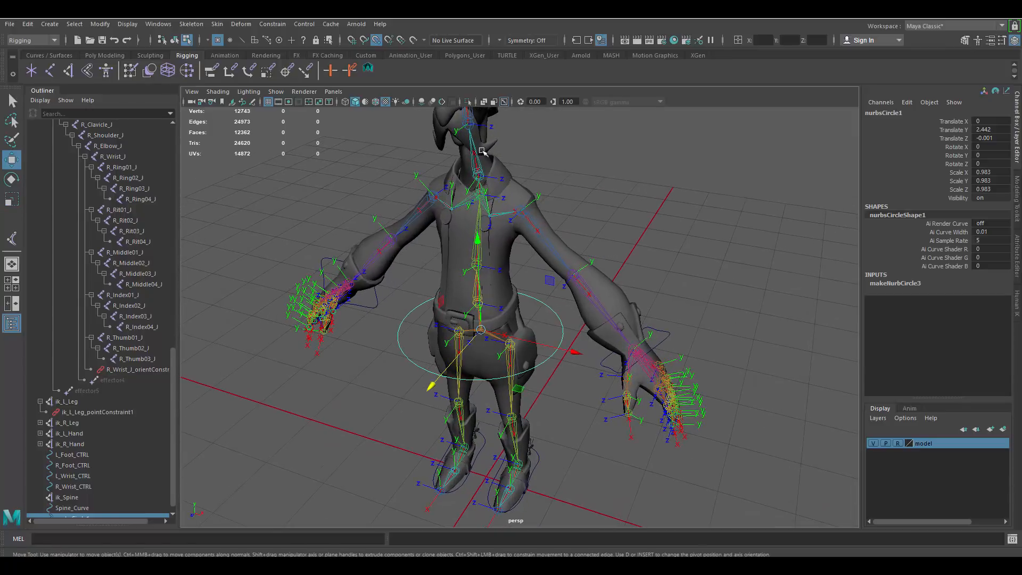
Step: Freeze the transformations of the NURBS circle around the hips and clear the selection
left_click(100, 24)
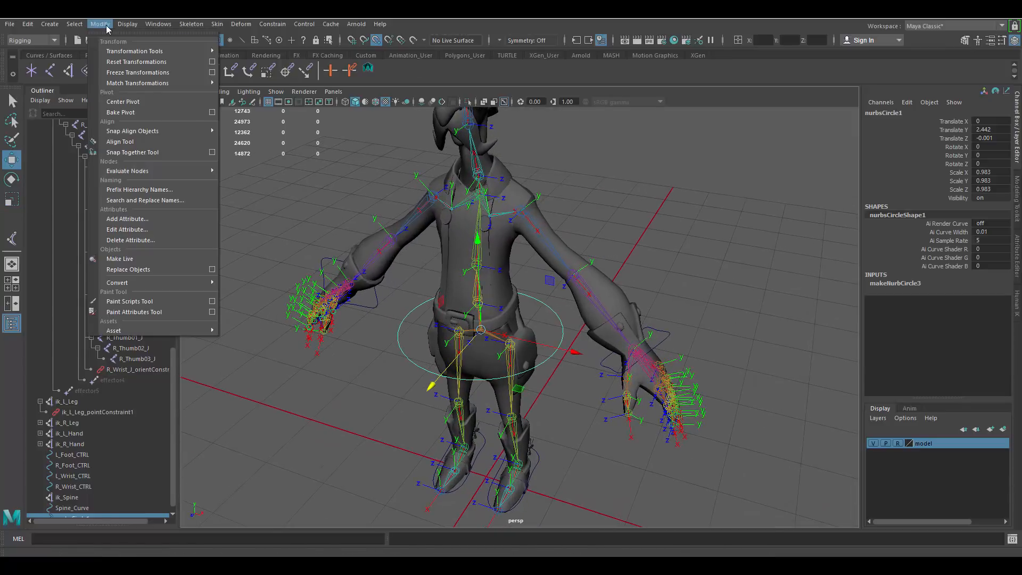
left_click(137, 72)
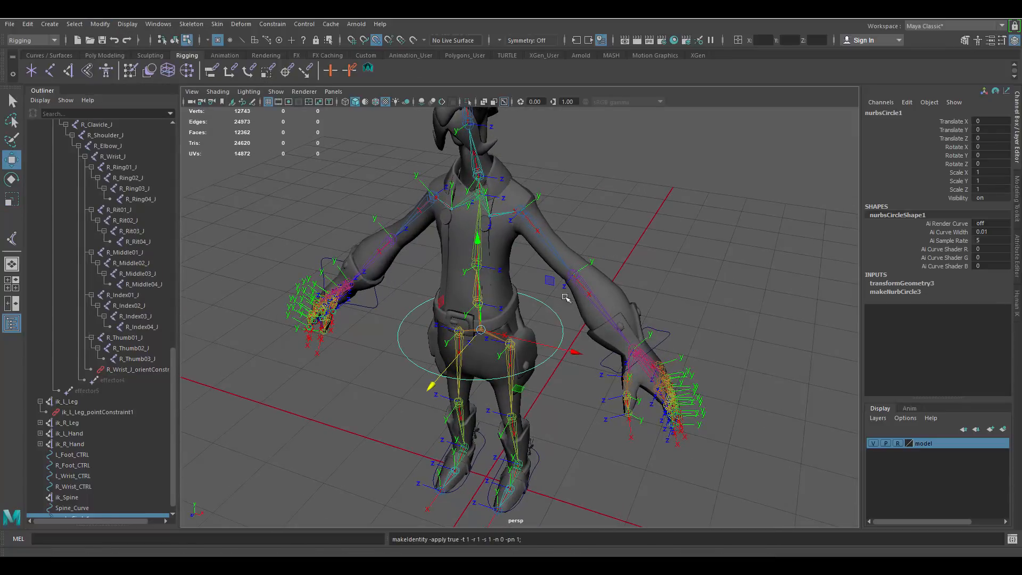
left_click_drag(681, 245, 713, 237, "alt")
left_click(712, 237)
Step: Select the hip circle in object mode and rename it Hip_CTRL
middle_click_drag(578, 241, 575, 258, "alt")
right_click_drag(575, 257, 572, 363, "alt")
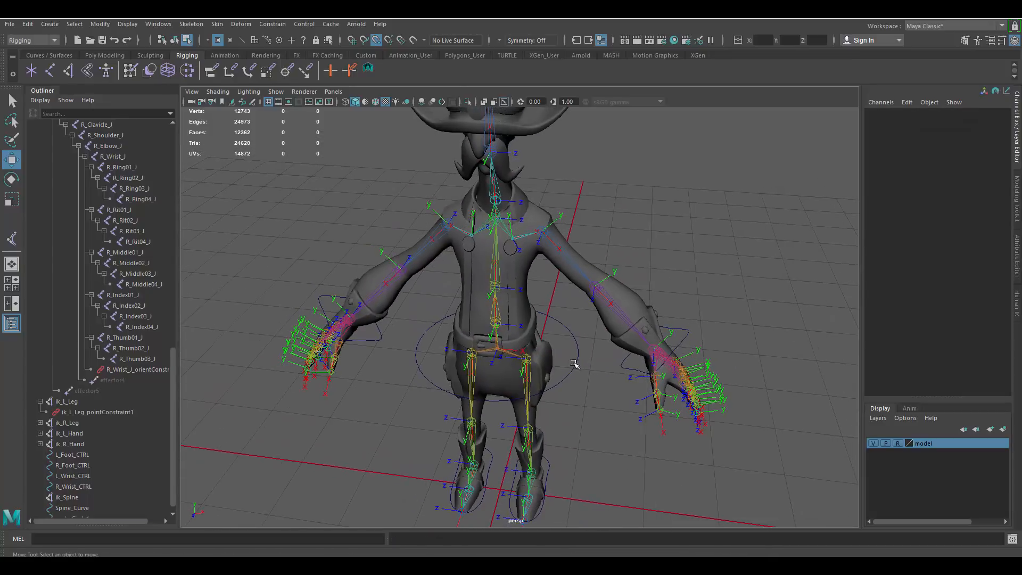
right_click_drag(382, 337, 550, 384, "alt")
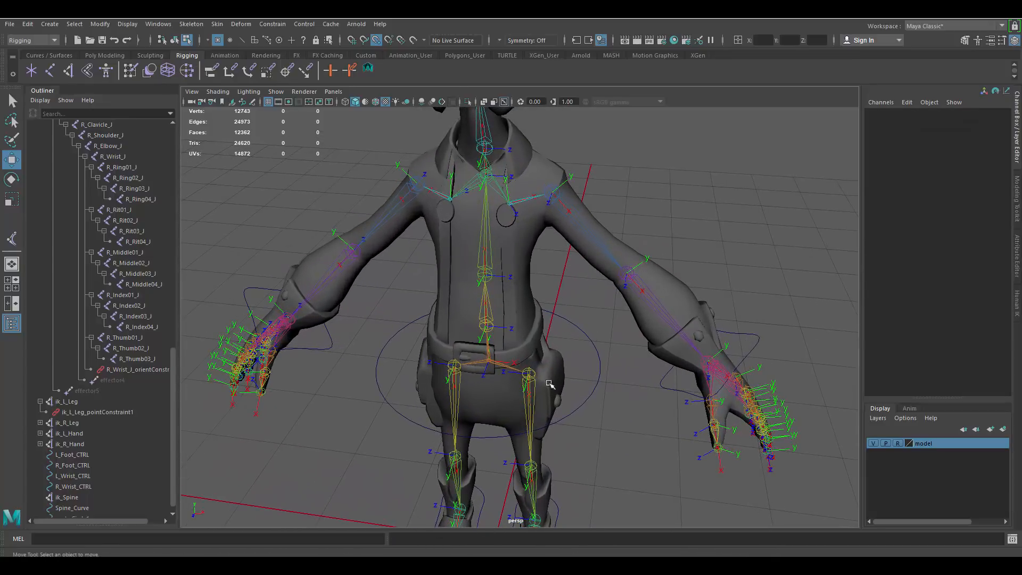
left_click_drag(605, 391, 607, 392)
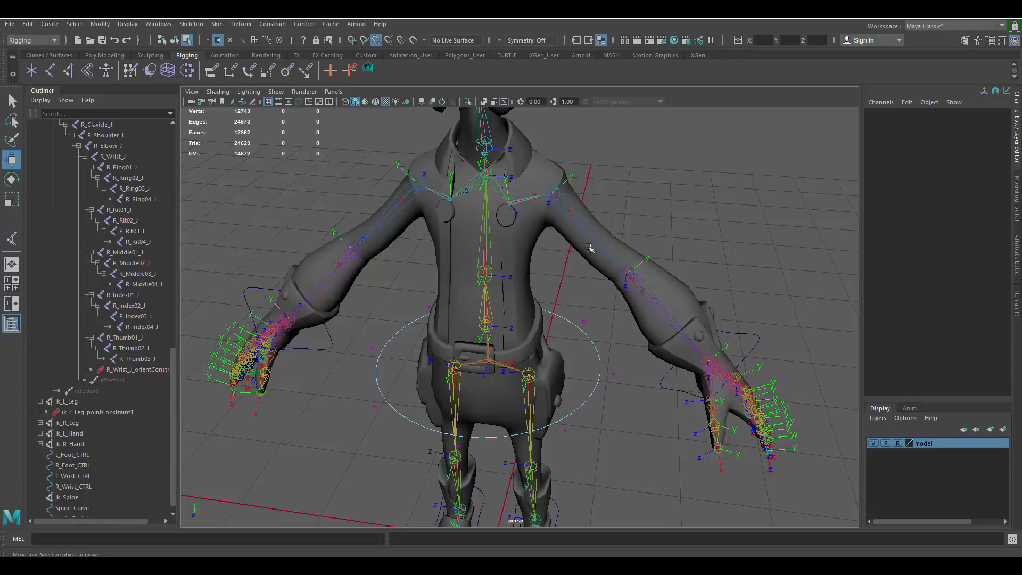
right_click_drag(581, 335, 628, 296)
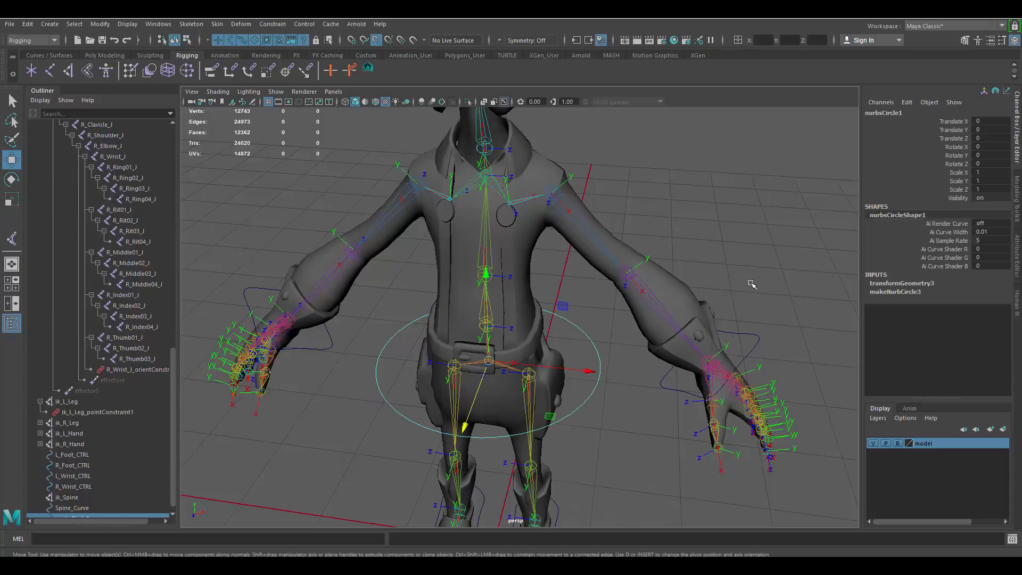
double_click(900, 113)
type("Hip_CTRL")
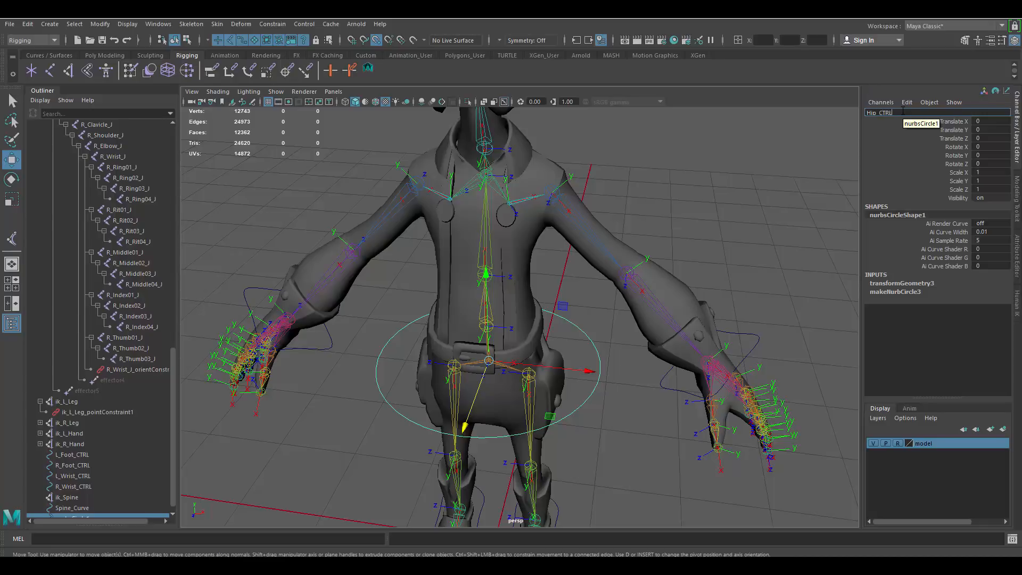
key("Return")
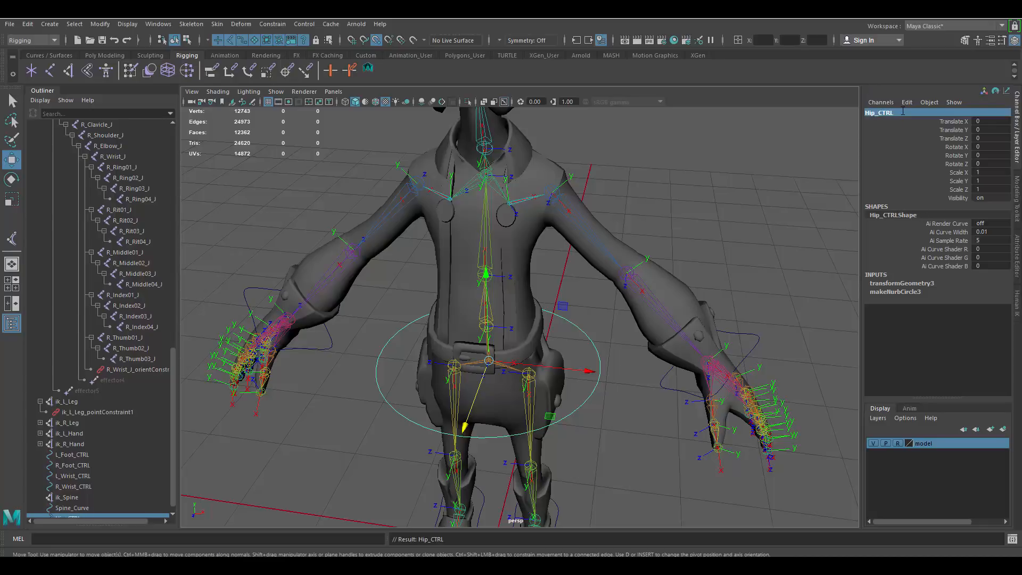
Step: Point-constrain Spine_Curve to Hip_CTRL, choosing the control as the driver
right_click_drag(606, 265, 619, 292, "alt")
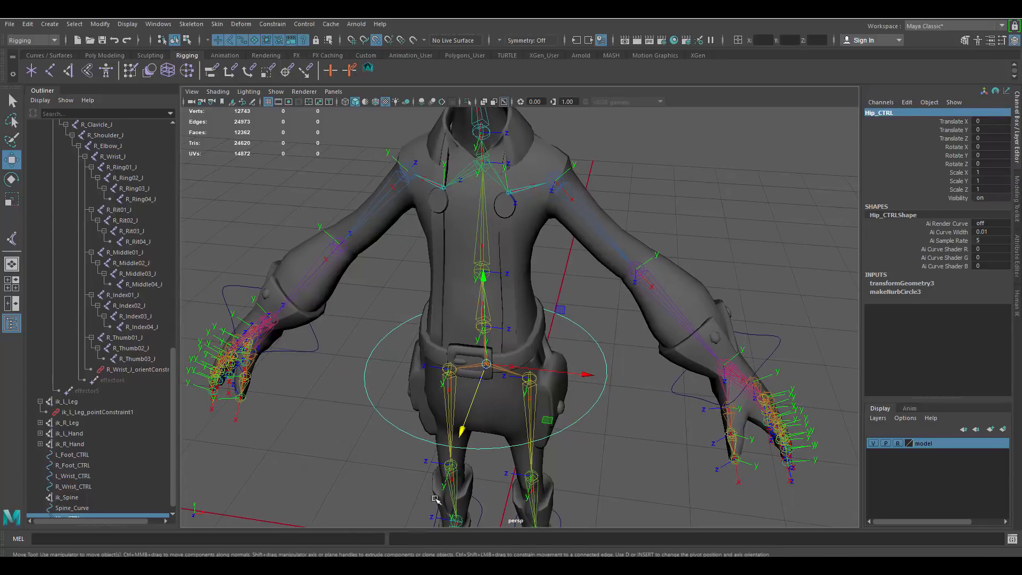
scroll(654, 364, "up", 2)
scroll(129, 414, "down", 1)
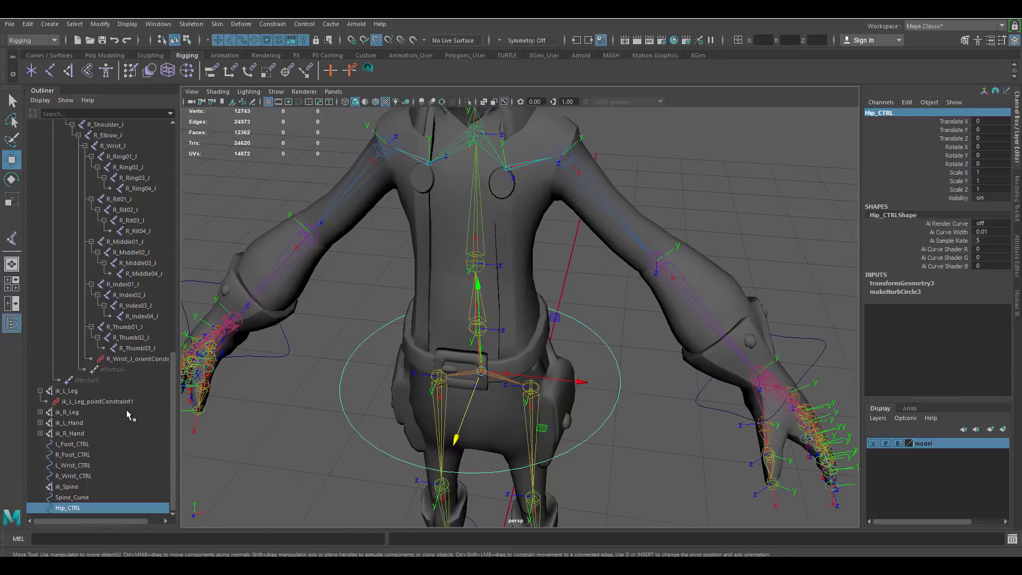
scroll(583, 419, "up", 2)
left_click(329, 453)
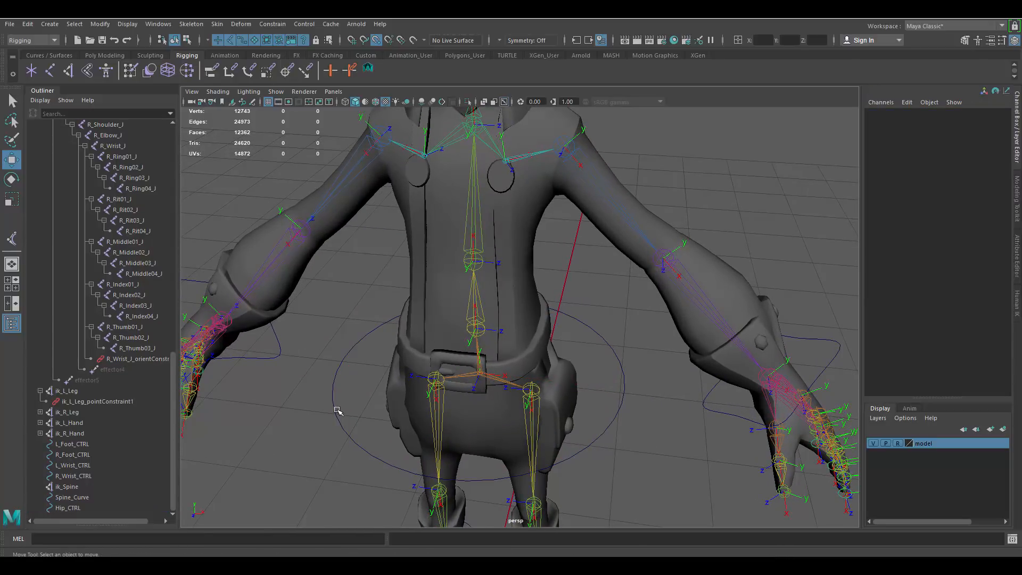
left_click(68, 507)
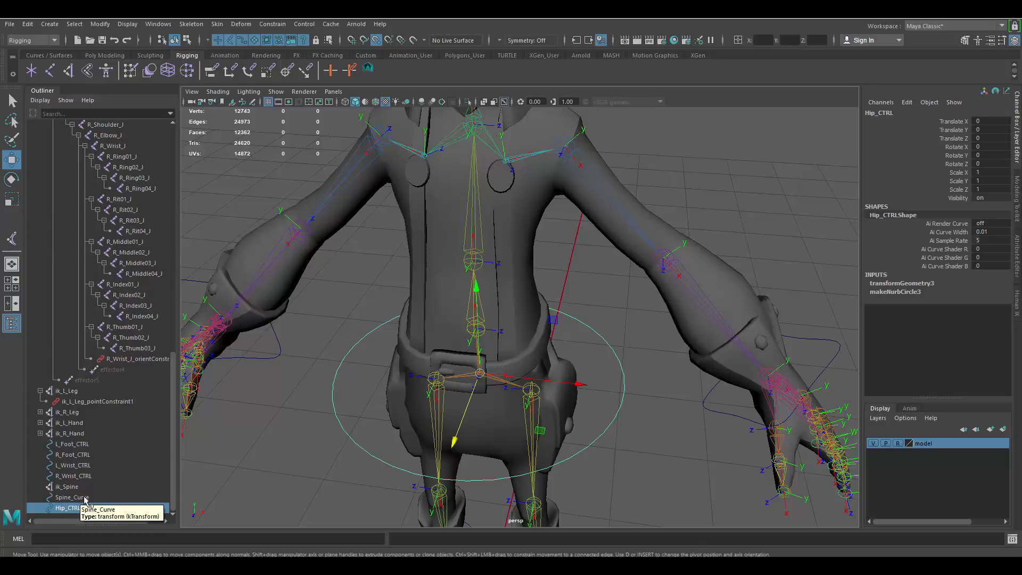
left_click(65, 497, "ctrl")
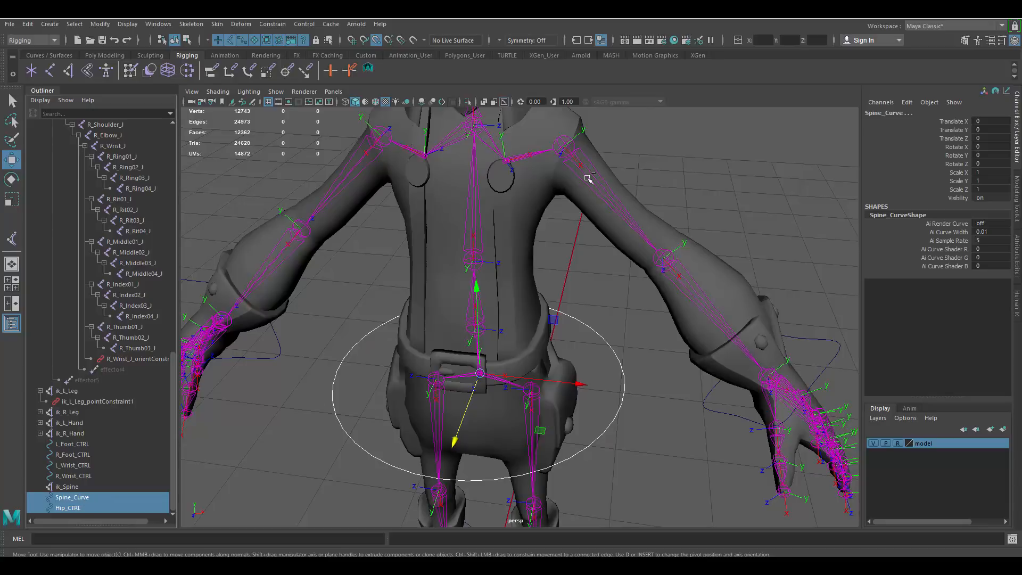
left_click(272, 24)
left_click(292, 61)
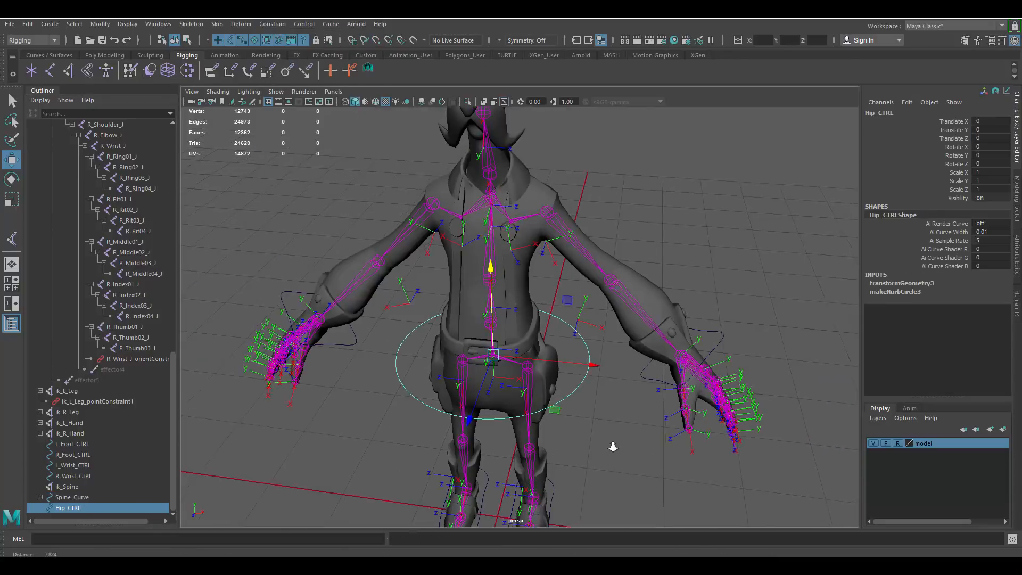
Step: Inspect the hip control up close and check the constraint nested under Spine_Curve in the Outliner
right_click_drag(611, 447, 665, 408, "alt")
middle_click_drag(665, 408, 657, 365, "alt")
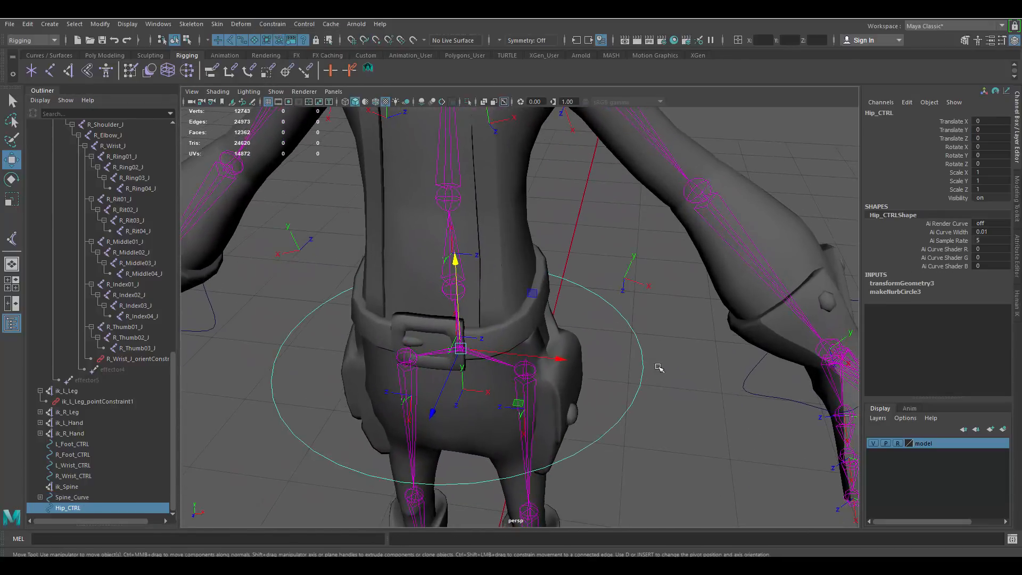
right_click_drag(658, 365, 649, 416, "alt")
left_click_drag(625, 396, 659, 437)
middle_click_drag(625, 416, 622, 372, "alt")
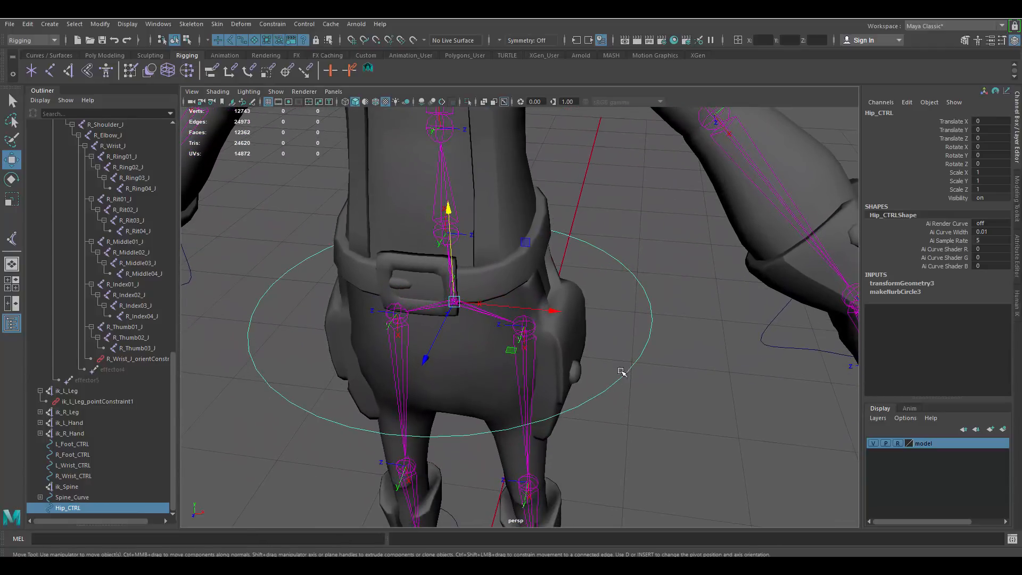
left_click(41, 497)
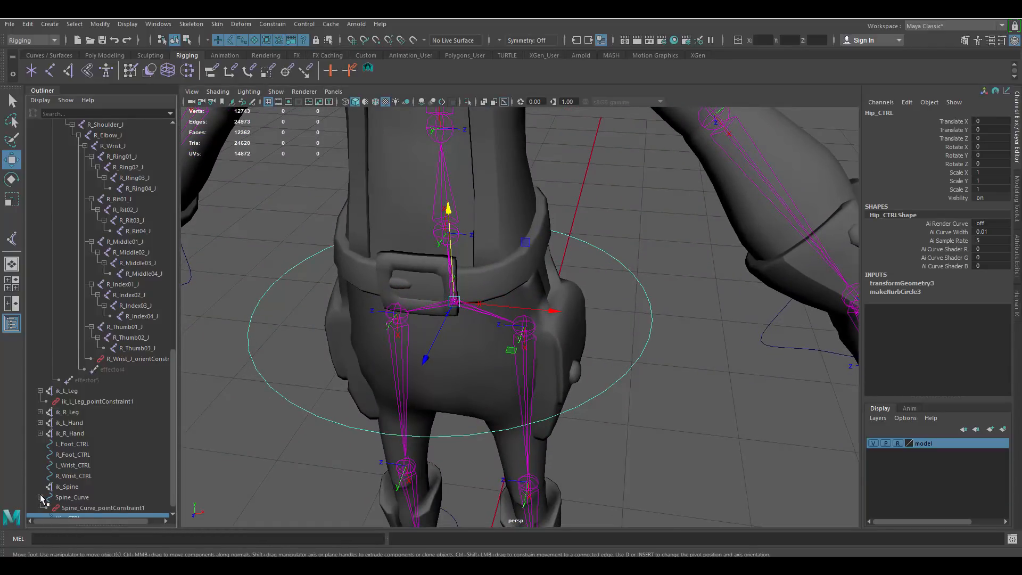
left_click(41, 497)
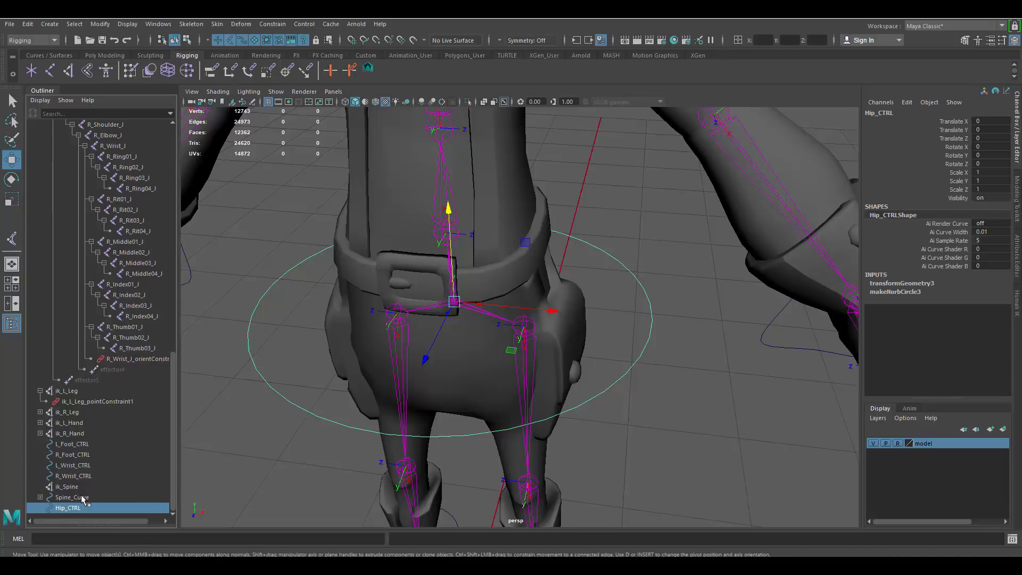
Step: Orient-constrain Spine_Curve to Hip_CTRL on the X and Z axes with Maintain offset on, and clear the selection
left_click(82, 497, "ctrl")
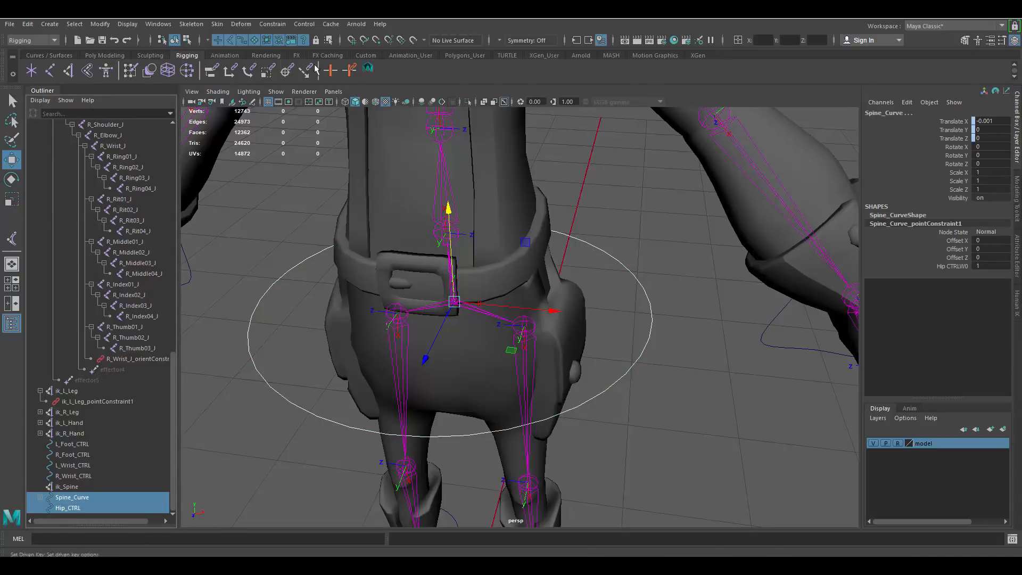
left_click(272, 24)
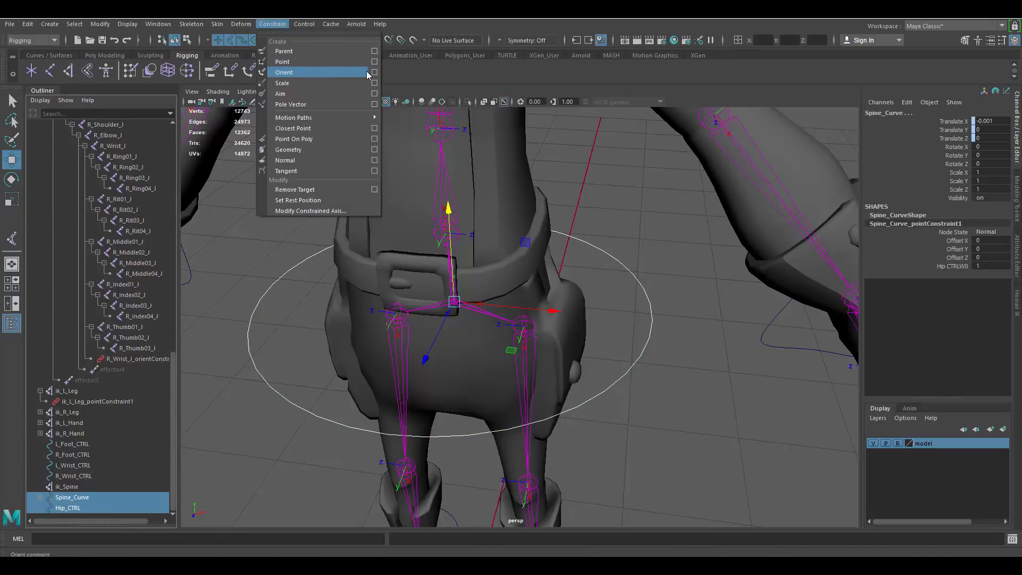
left_click(374, 72)
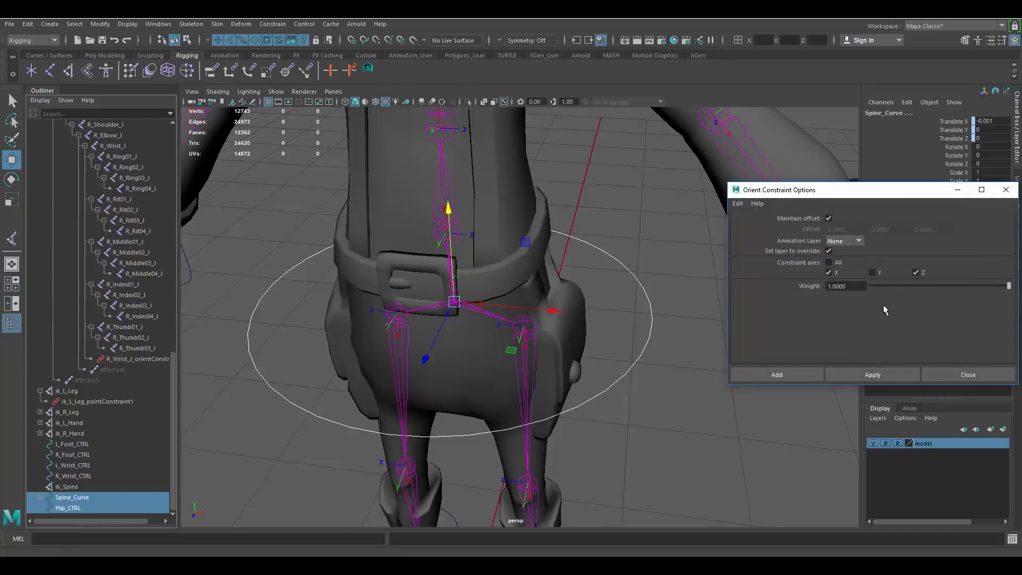
left_click(861, 375)
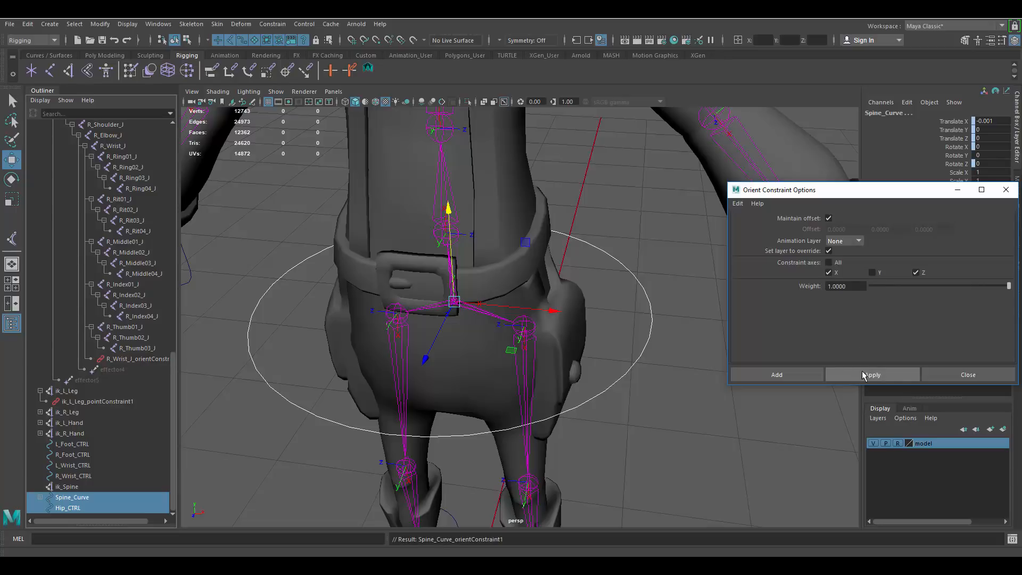
left_click(950, 380)
scroll(653, 301, "down", 4)
left_click(618, 329)
Step: Open the Connection Editor, move it clear of the character's hips and enlarge it
middle_click_drag(619, 299, 616, 330, "alt")
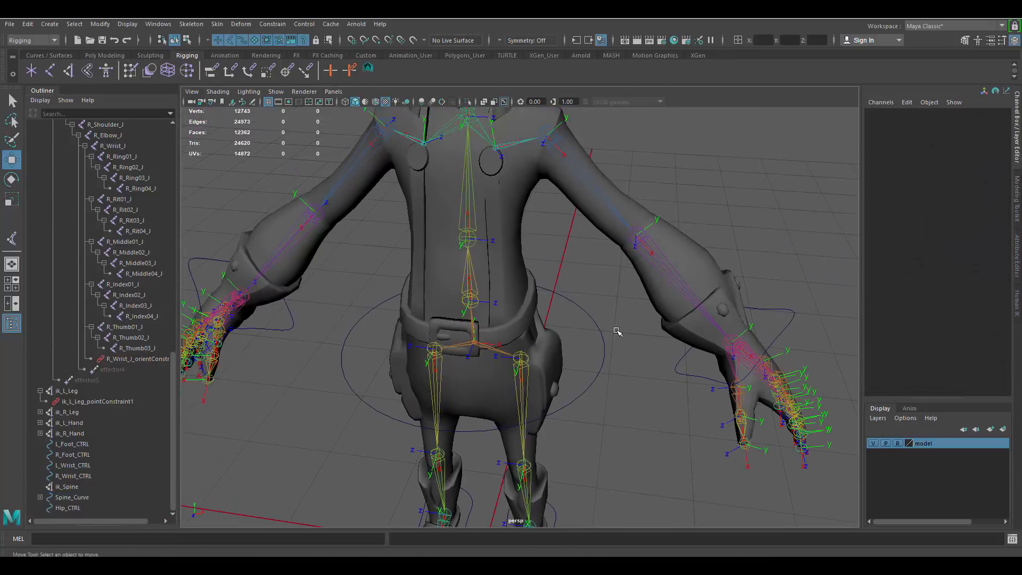
scroll(602, 317, "down", 1)
left_click_drag(598, 314, 594, 310, "alt")
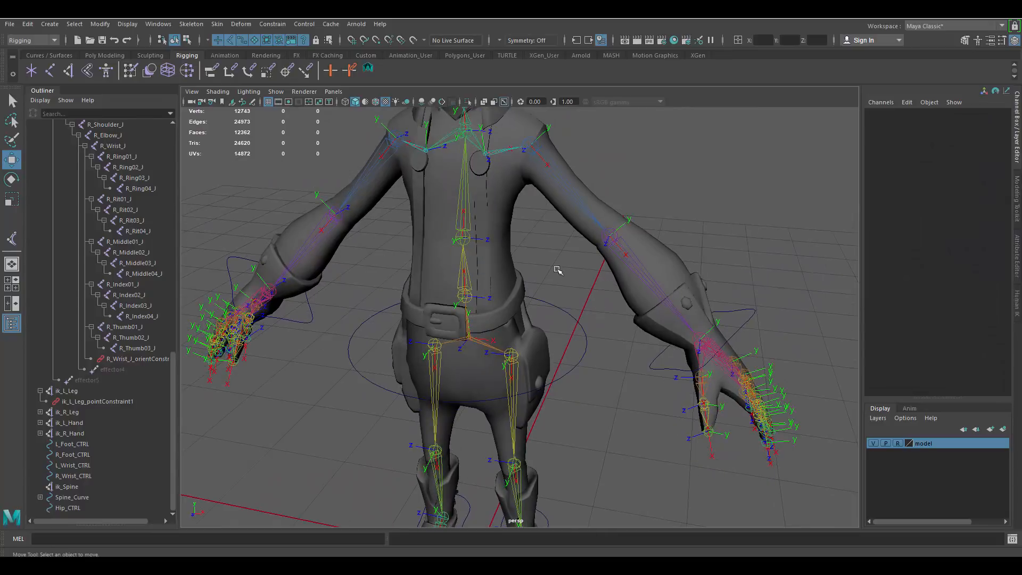
left_click(154, 25)
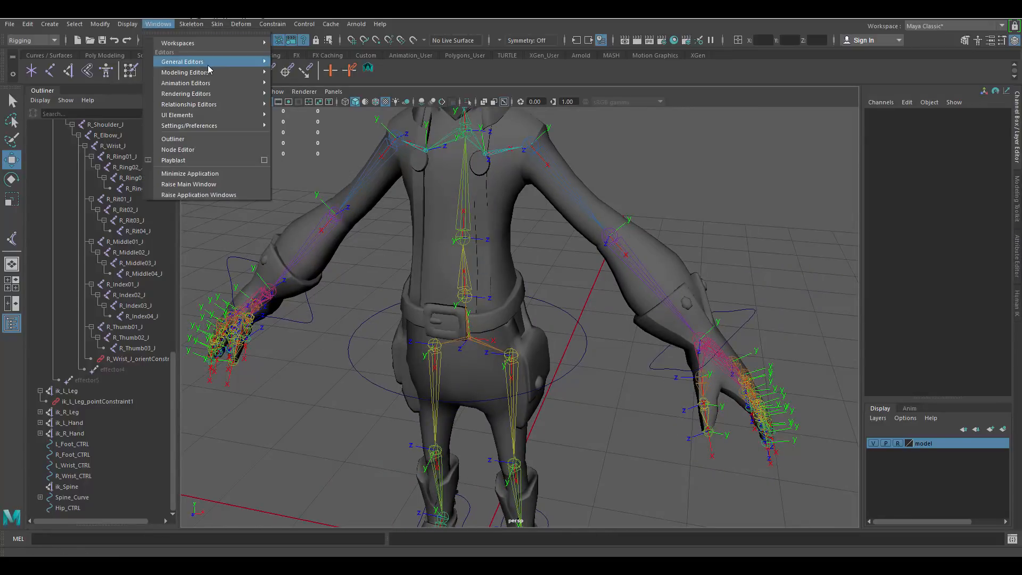
mouse_move(208, 65)
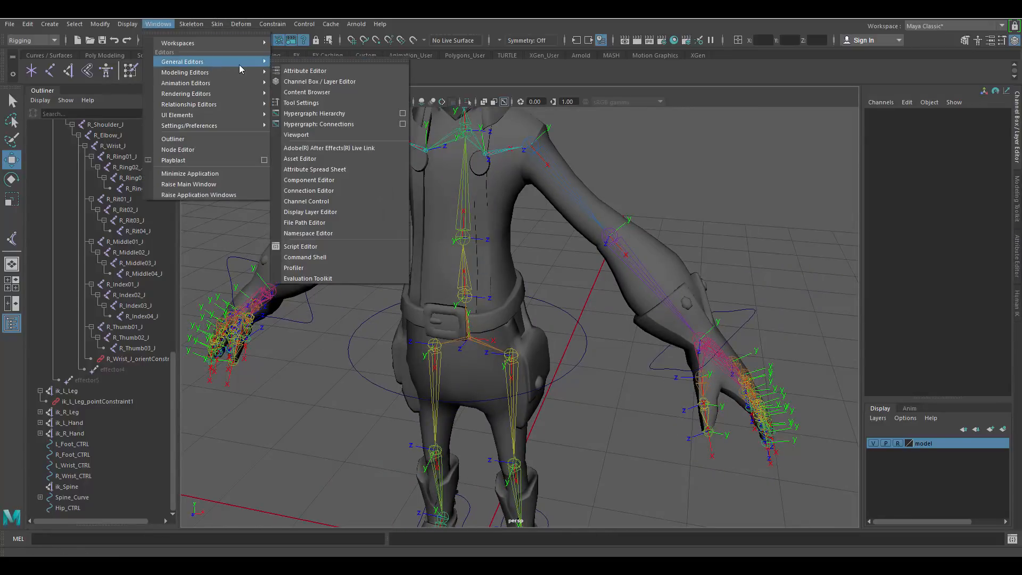
left_click(321, 192)
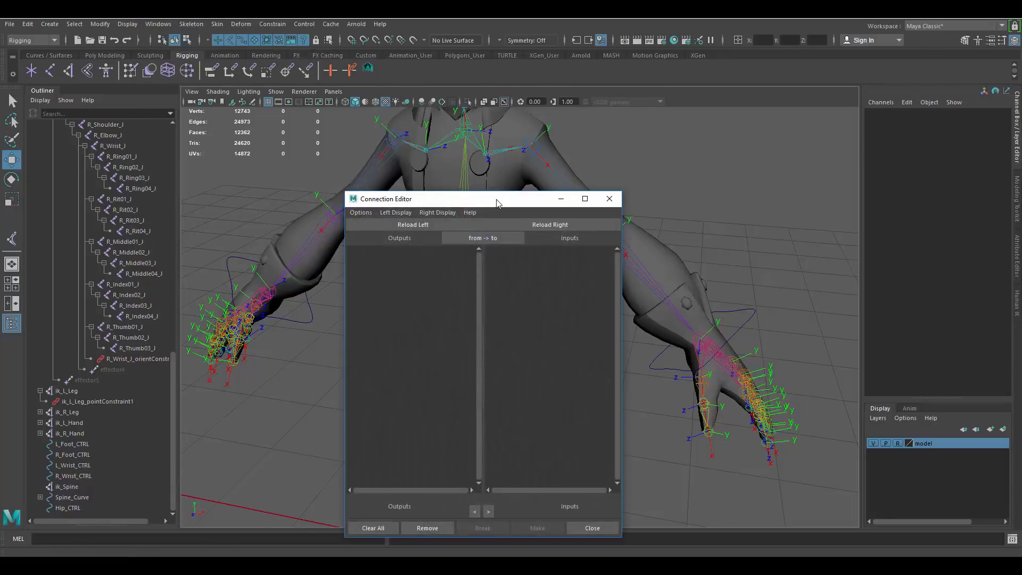
left_click_drag(486, 194, 734, 96)
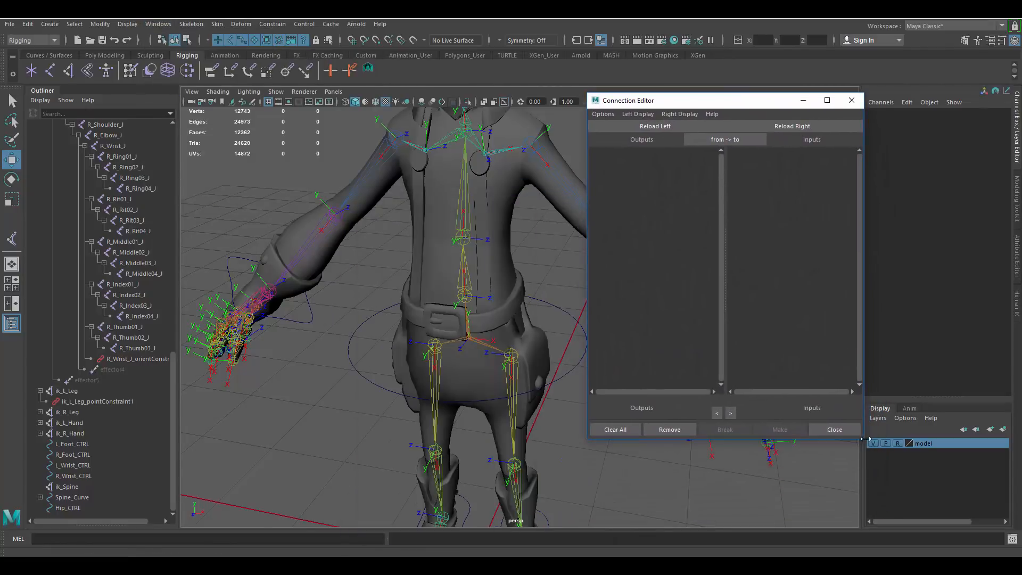
left_click_drag(865, 438, 914, 504)
Step: Load Hip_CTRL as the output node and ik_Spine as the input node in the Connection Editor
middle_click_drag(378, 381, 351, 353, "alt")
right_click_drag(351, 354, 385, 426, "alt")
left_click(78, 510)
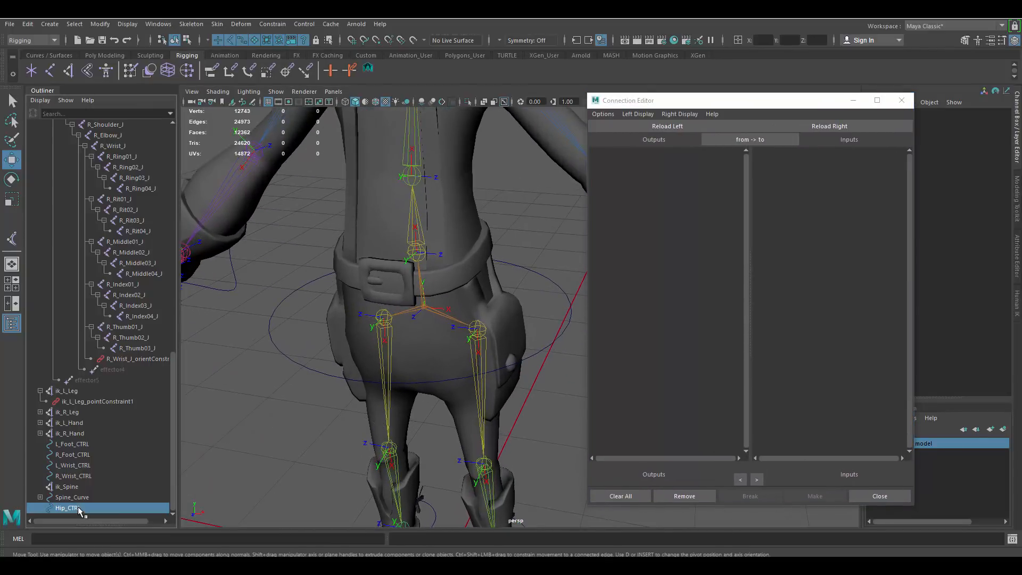
left_click(666, 128)
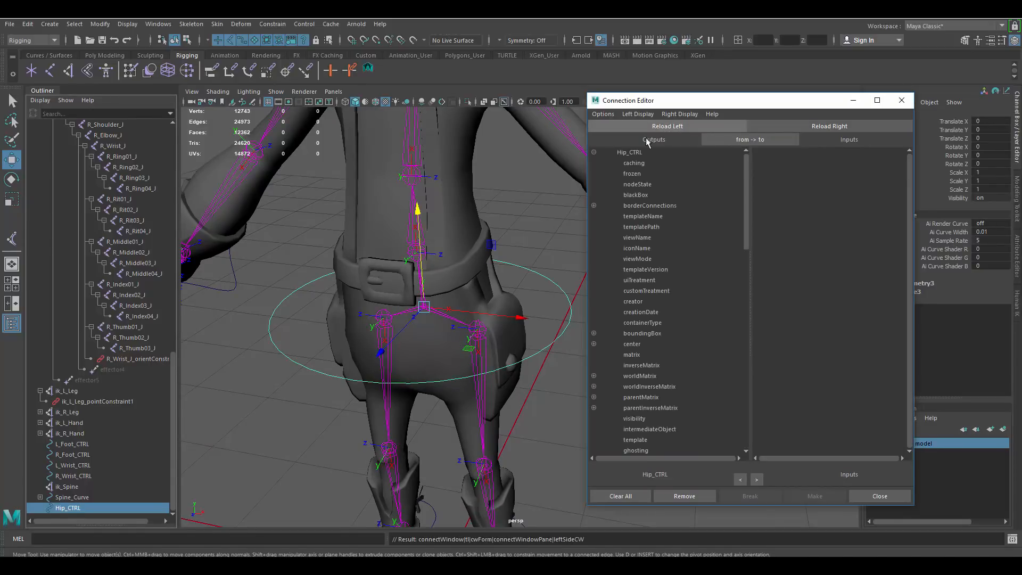
left_click(298, 434)
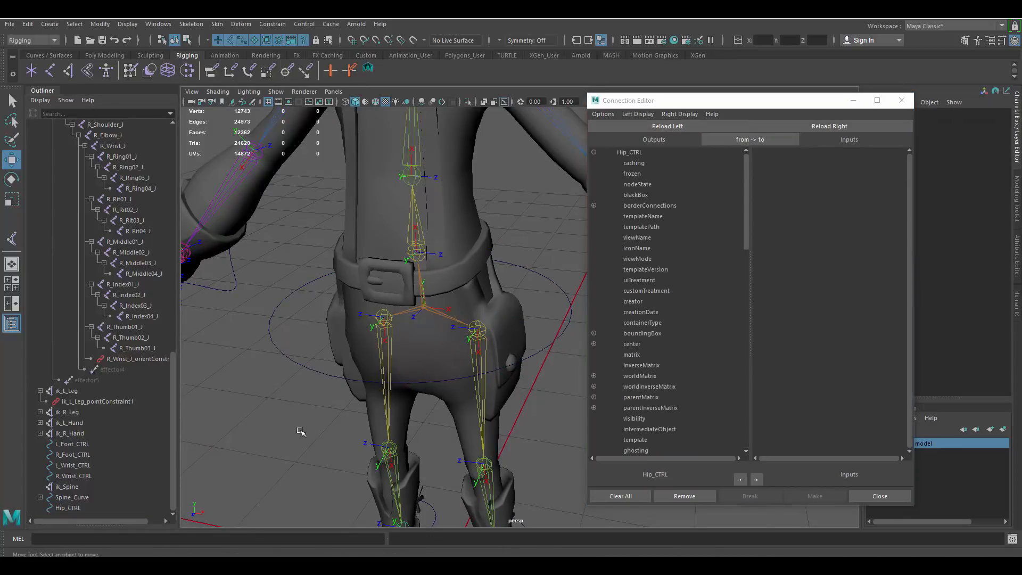
left_click(67, 487)
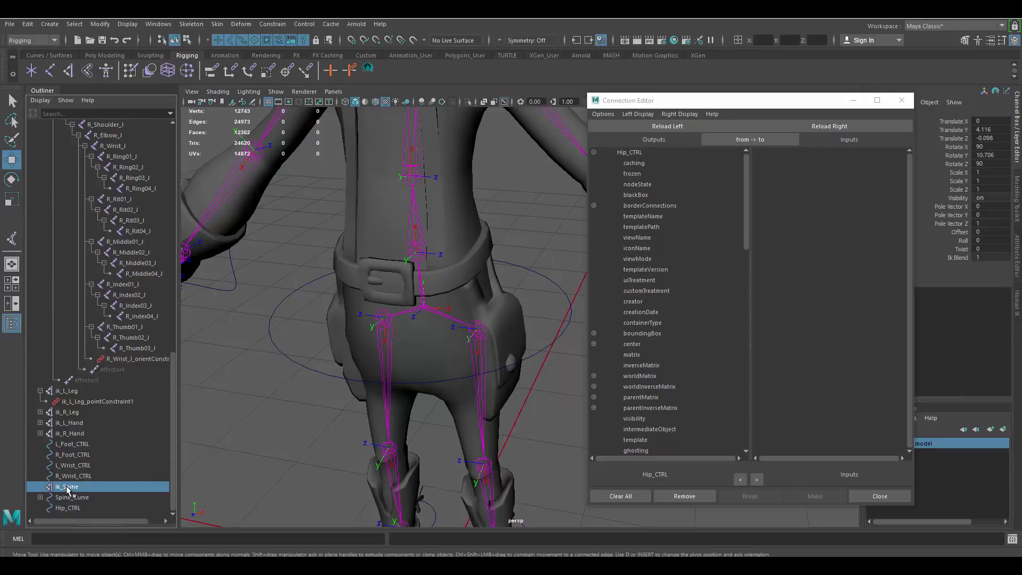
left_click(843, 128)
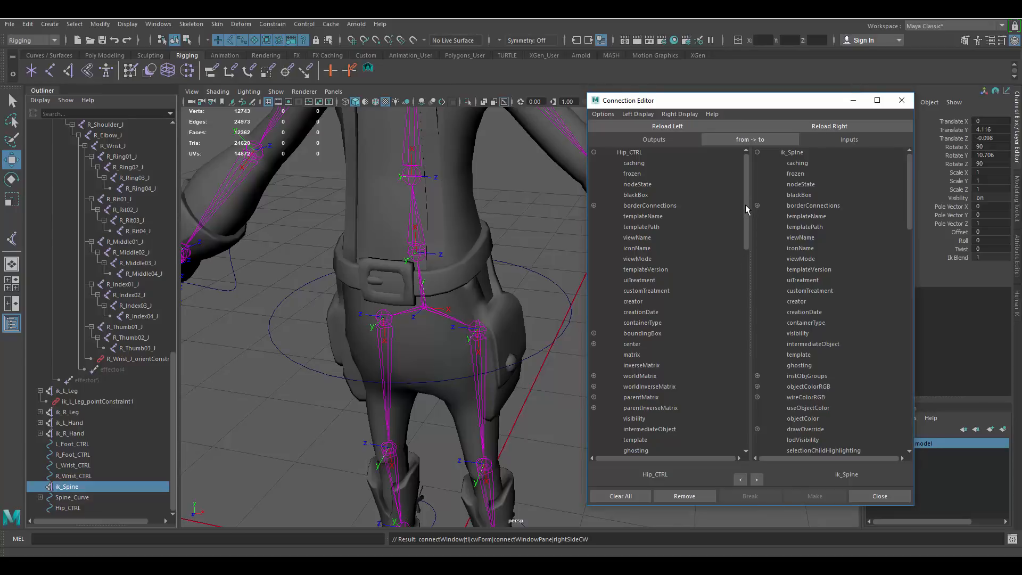
Step: Connect Hip_CTRL's rotateY output to ik_Spine's roll input and close the Connection Editor
left_click_drag(745, 205, 702, 332)
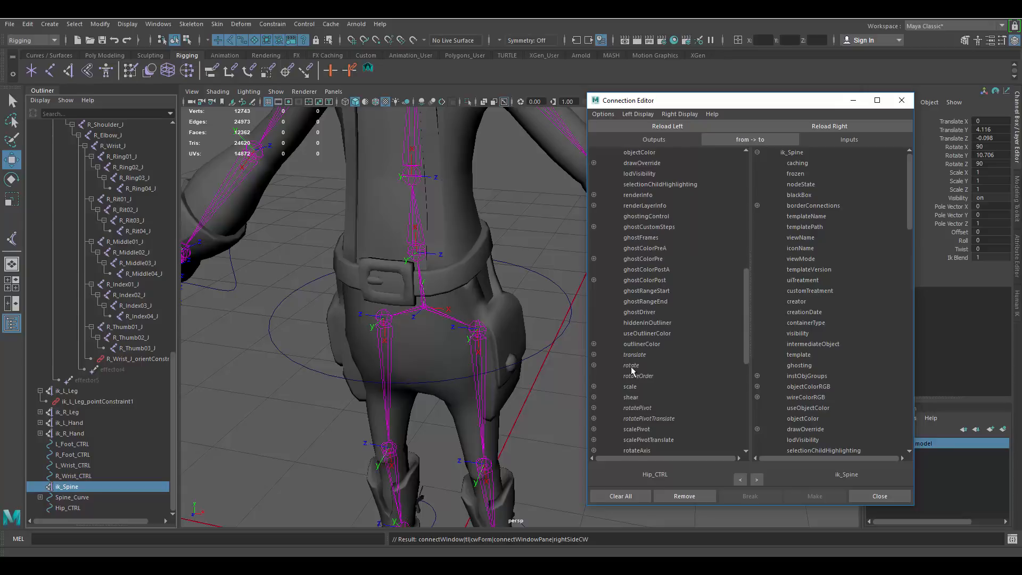
left_click_drag(905, 200, 893, 376)
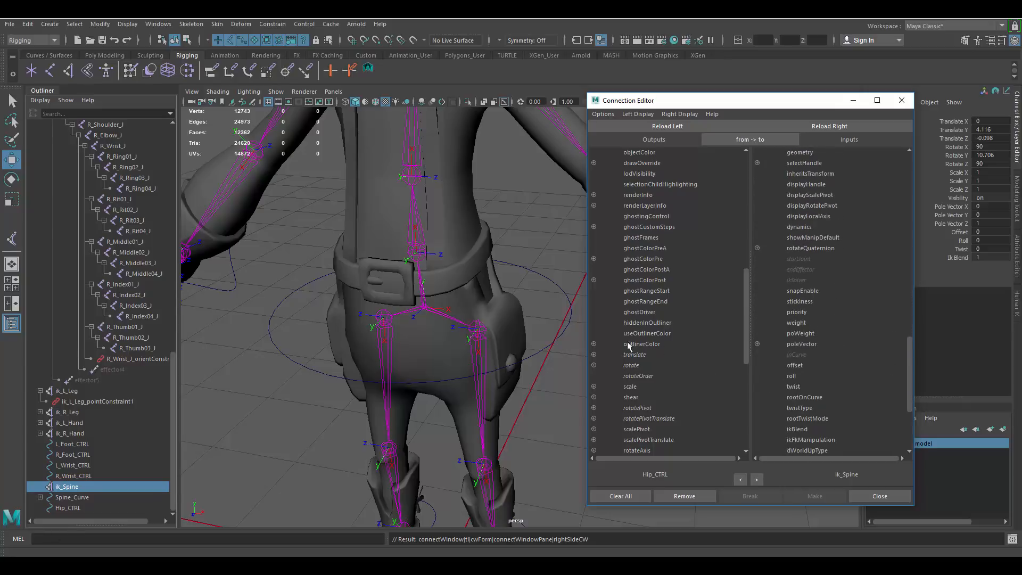
left_click(593, 365)
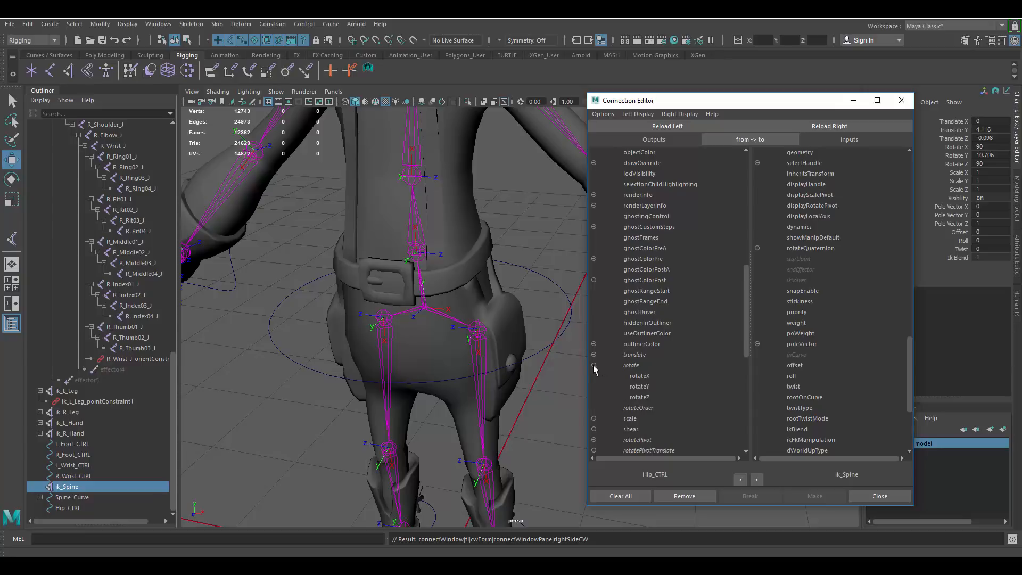
left_click(642, 389)
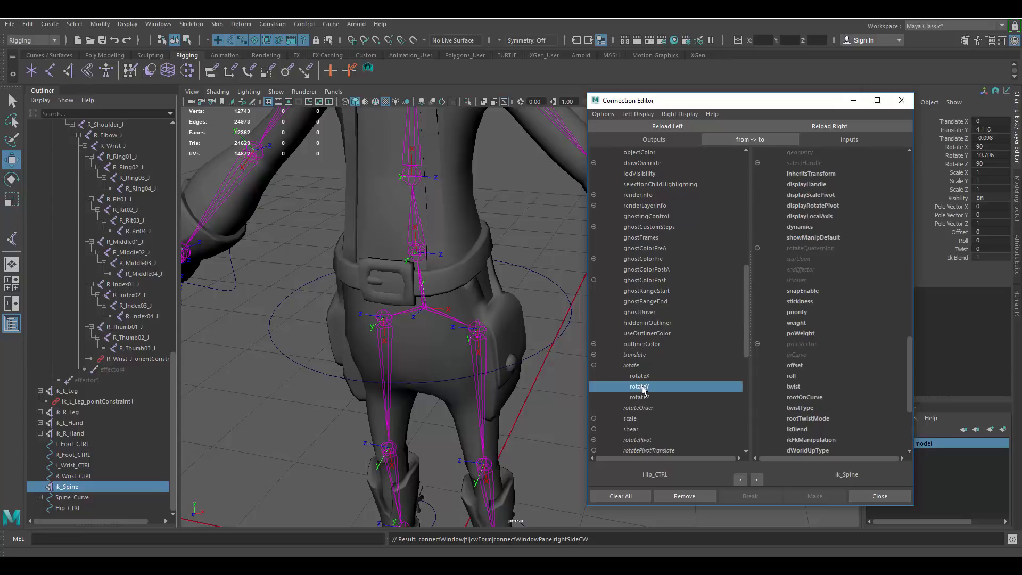
left_click(792, 376)
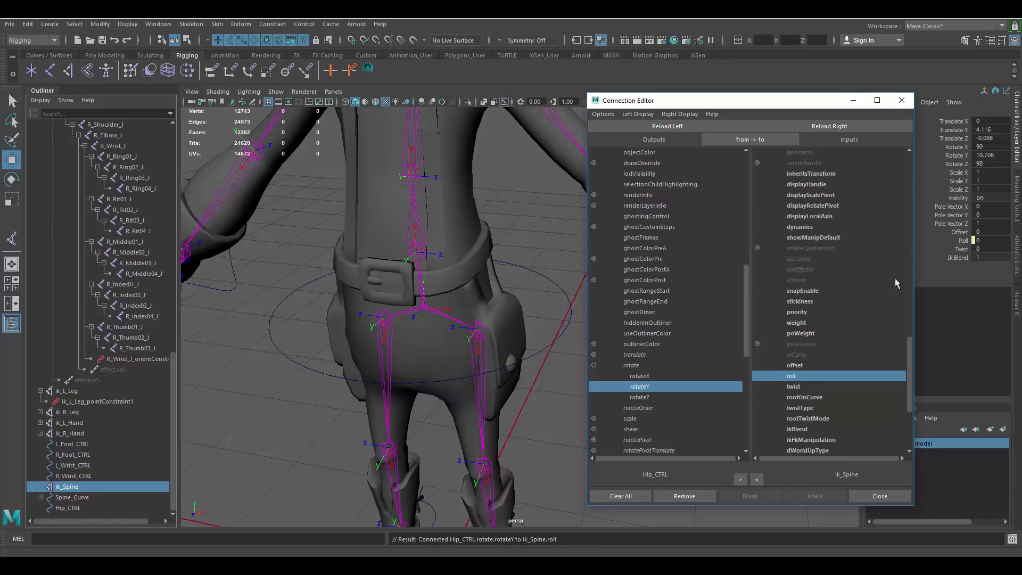
left_click_drag(798, 97, 616, 109)
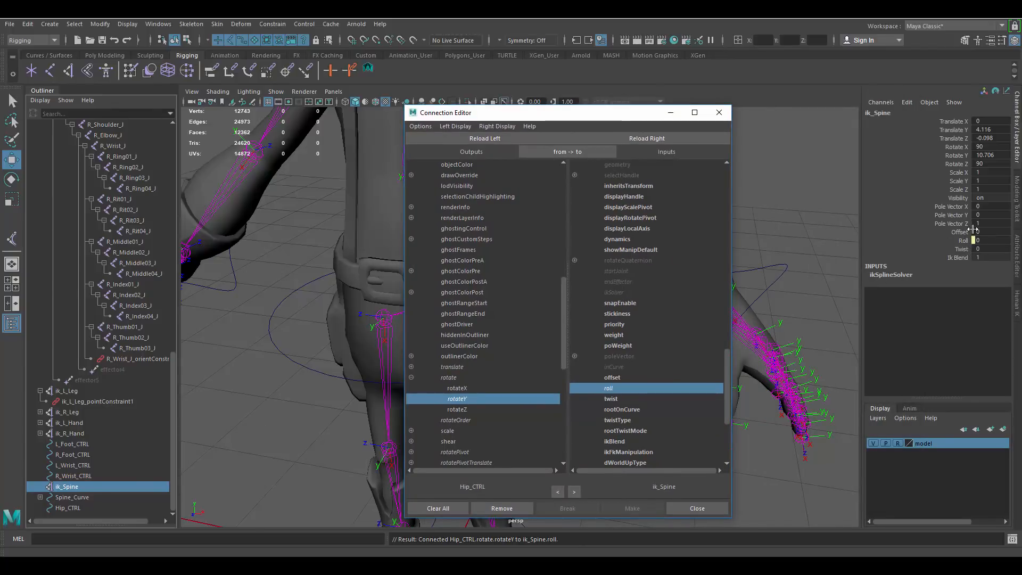
left_click(725, 118)
Step: Try rotating Hip_CTRL about its Z and X axes, undoing each rotation
left_click_drag(634, 312, 606, 342, "alt")
right_click_drag(602, 317, 605, 298, "alt")
middle_click_drag(606, 298, 635, 348, "alt")
left_click(715, 248)
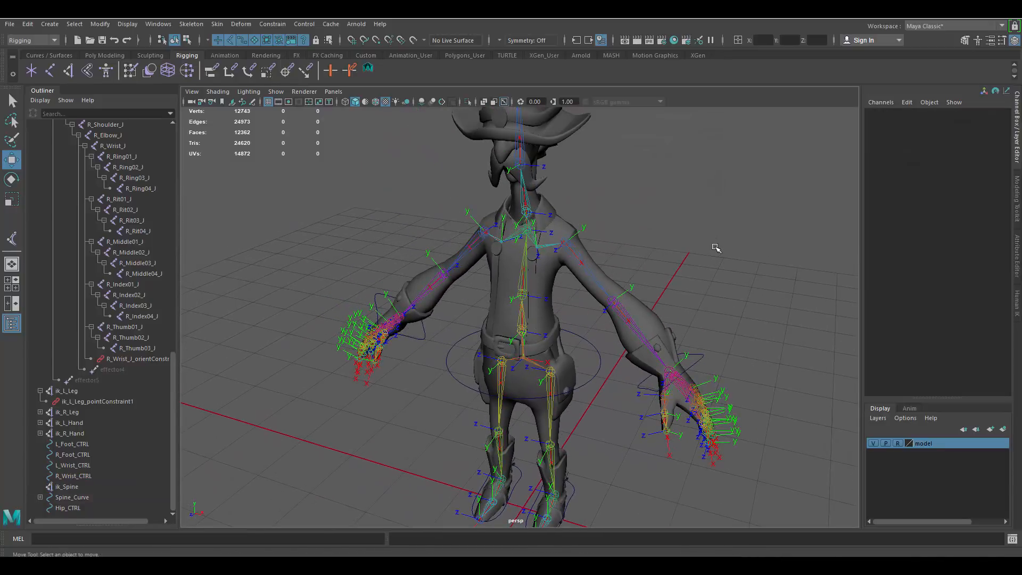
left_click(596, 350)
left_click_drag(651, 340, 658, 331, "alt")
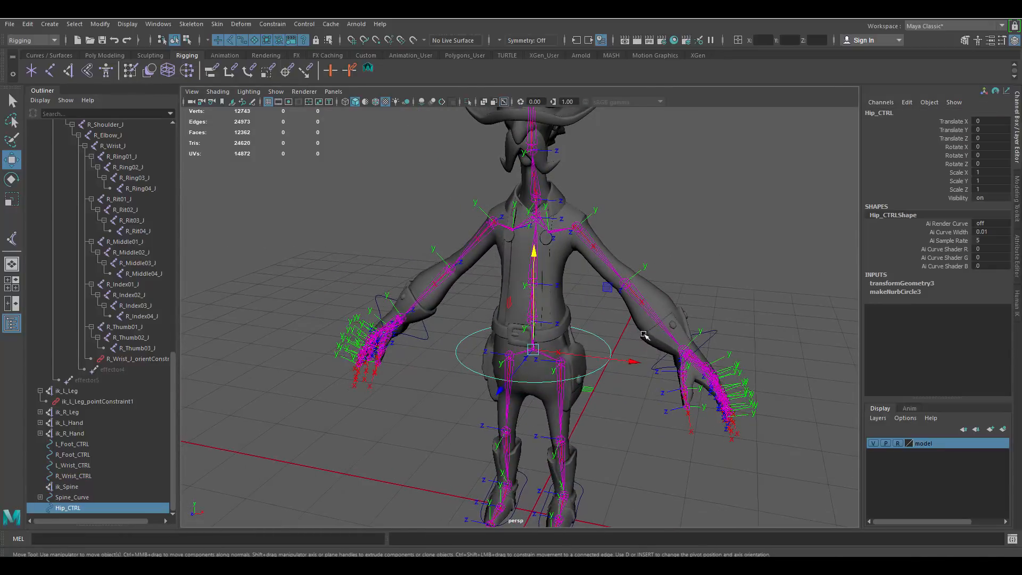
key("e")
mouse_move(604, 298)
left_mouse_down()
mouse_move(614, 300)
mouse_move(603, 290)
left_mouse_up()
key("ctrl+z")
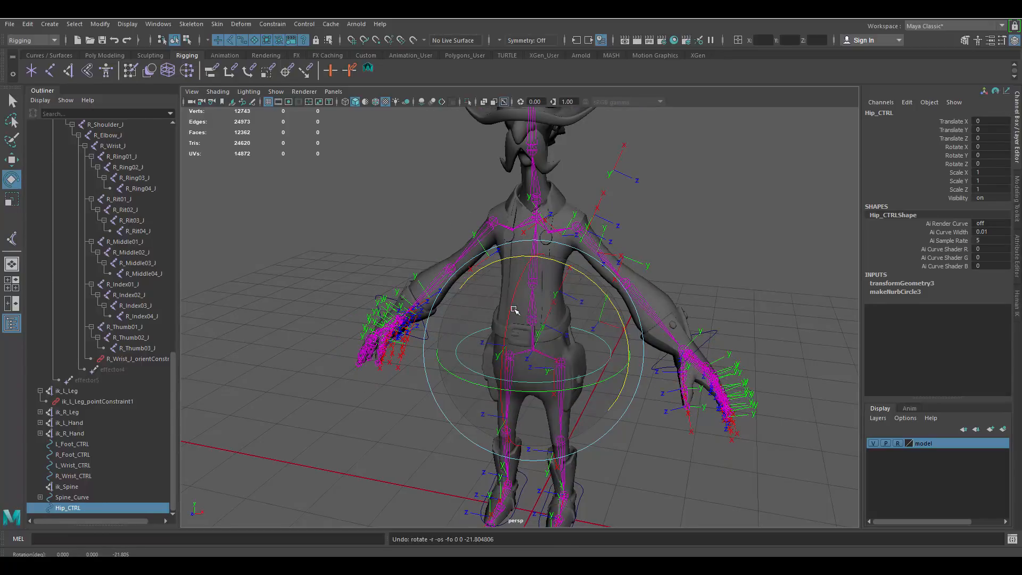
left_click_drag(514, 310, 612, 319)
key("ctrl+z")
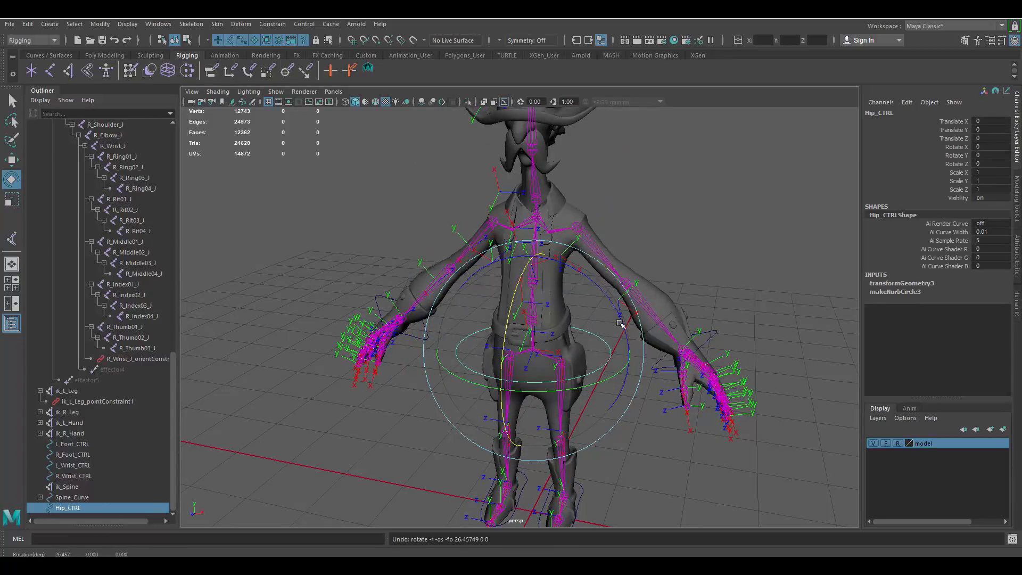
Step: Try moving Hip_CTRL, undo the move and clear the selection
key("w")
left_click_drag(533, 256, 586, 303)
key("ctrl+z")
left_click(710, 232)
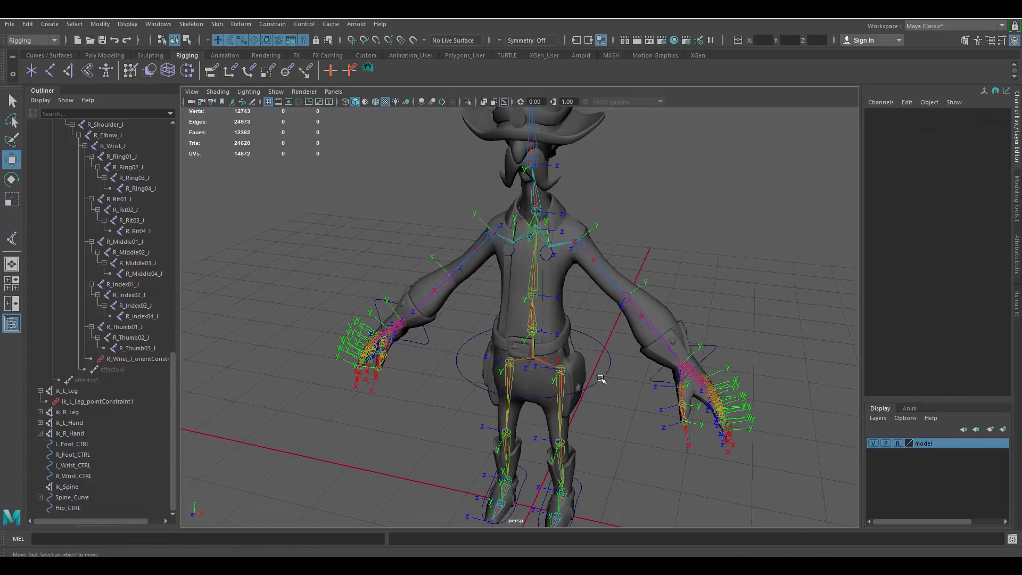
Step: Create a NURBS circle and raise it to the character's torso, to about 3.1 in Translate Y
right_click_drag(692, 256, 591, 303, "alt")
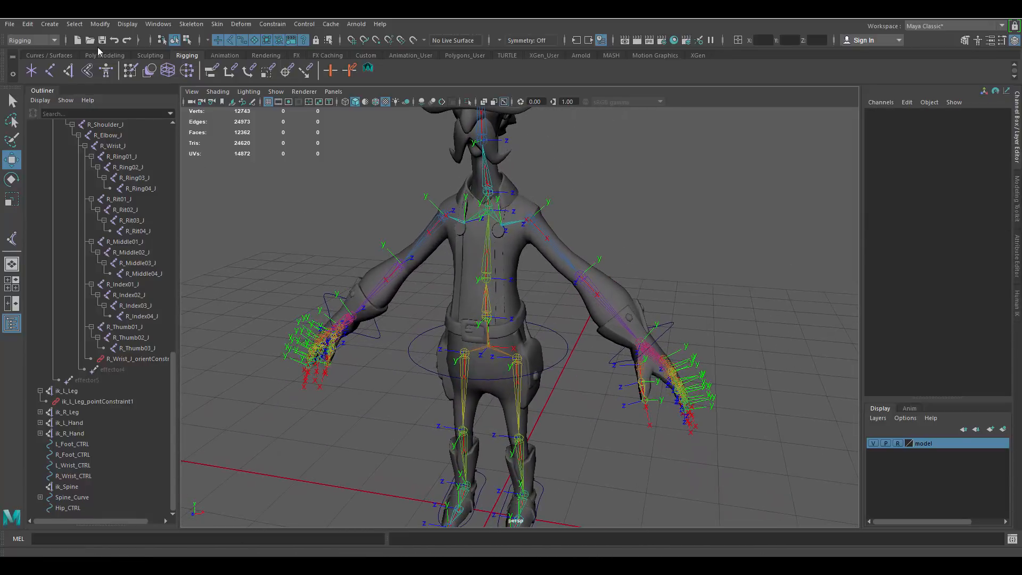
left_click(45, 24)
mouse_move(90, 60)
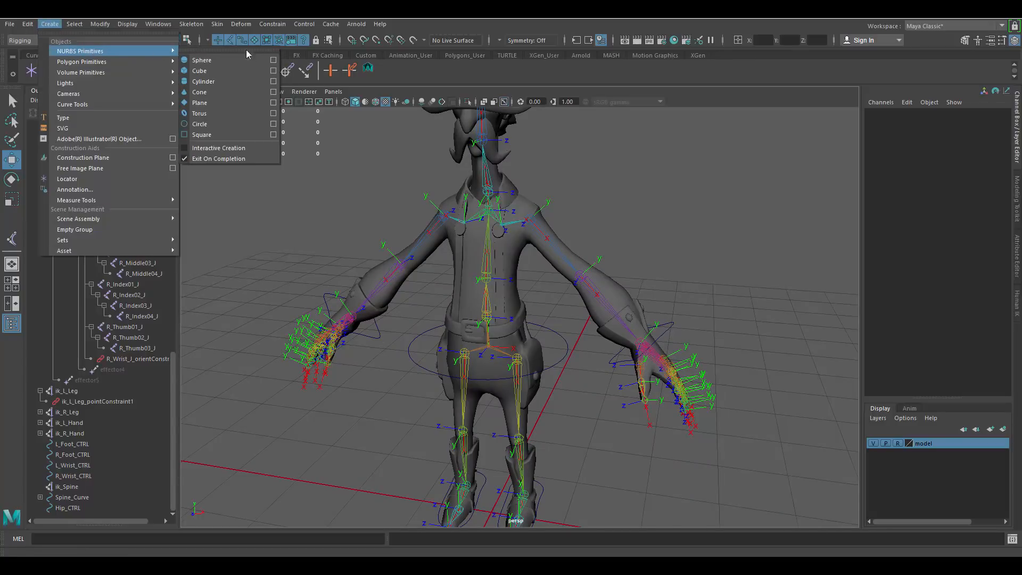
left_click(218, 126)
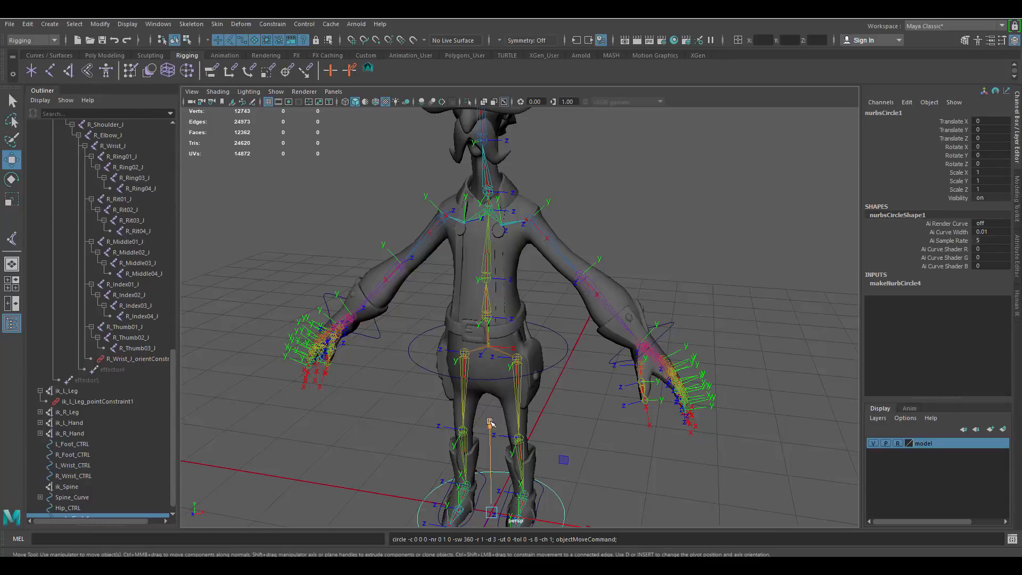
left_click_drag(490, 422, 489, 255)
Step: Hide the model layer, point-snap the new circle onto the upper spine joint between the clavicles, and show the model layer again
scroll(588, 323, "up", 5)
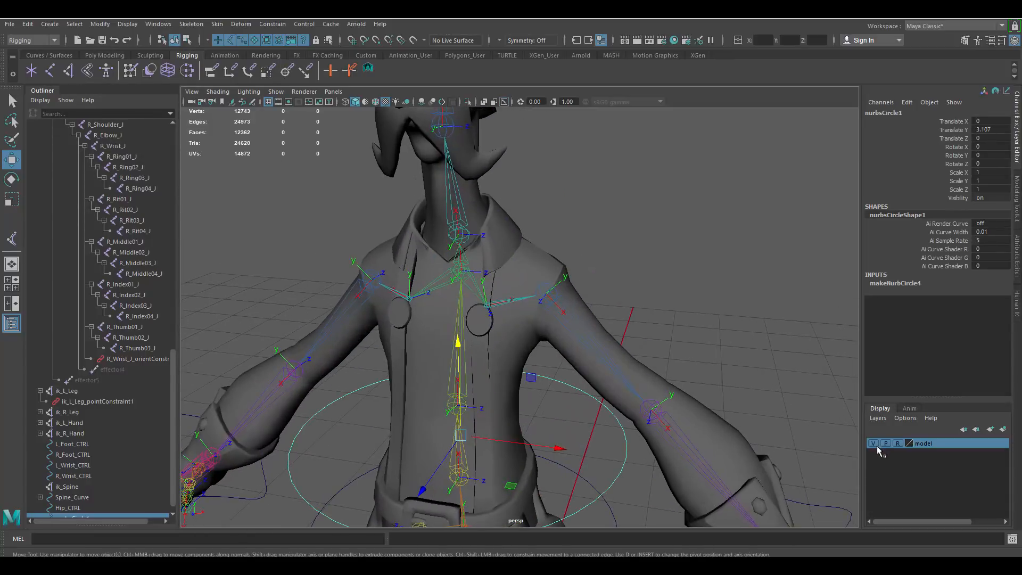
left_click(873, 443)
left_click_drag(457, 340, 453, 291)
left_click(377, 40)
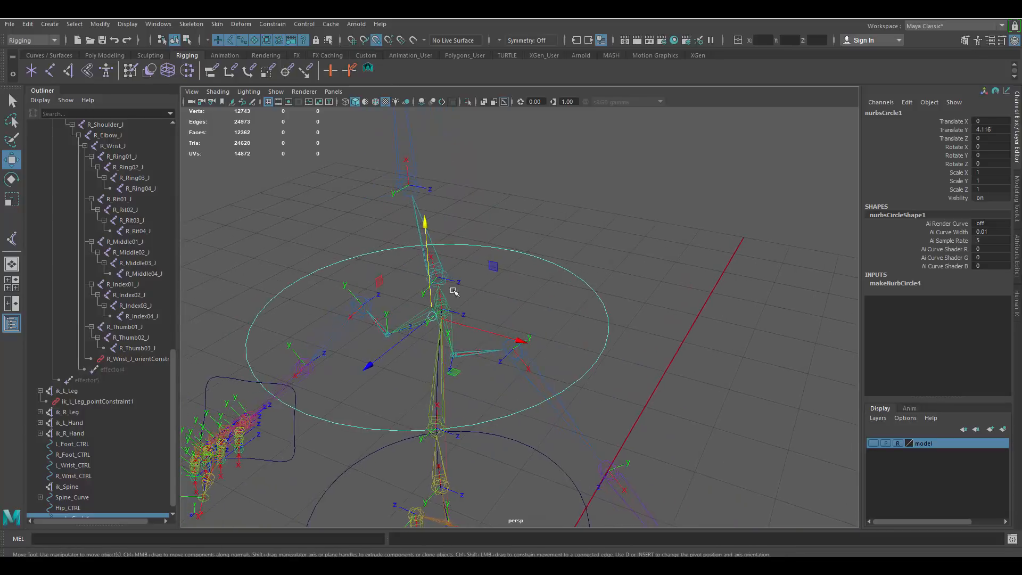
scroll(453, 292, "up", 5)
left_click_drag(371, 316, 406, 300)
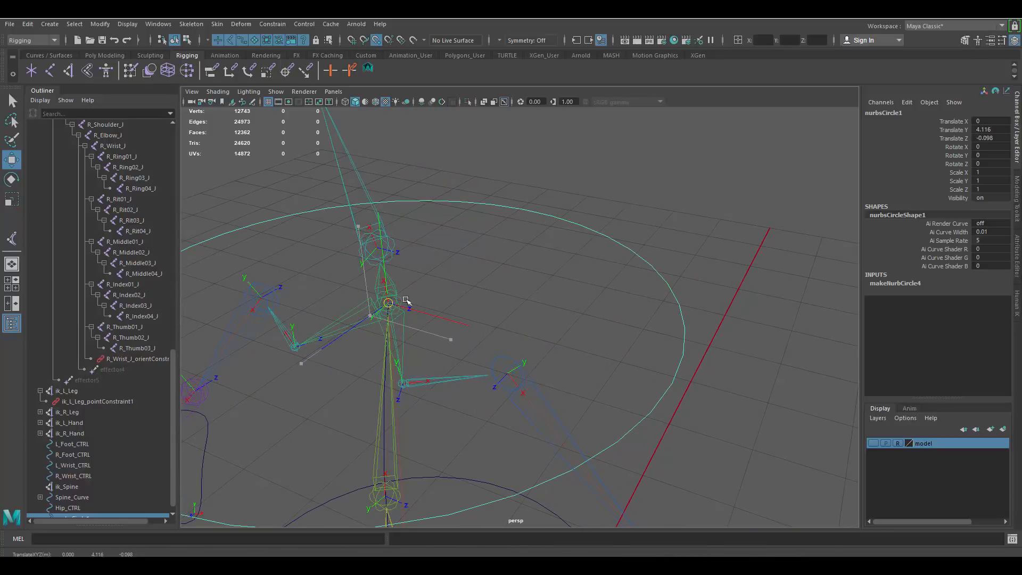
middle_click_drag(397, 299, 539, 311, "alt")
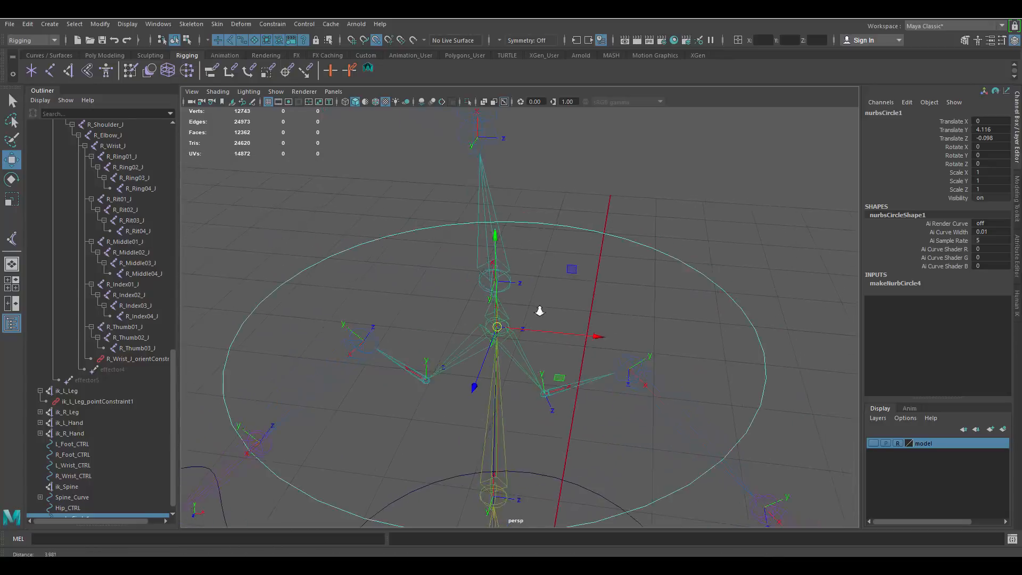
scroll(539, 311, "down", 5)
left_click_drag(554, 305, 549, 302, "alt")
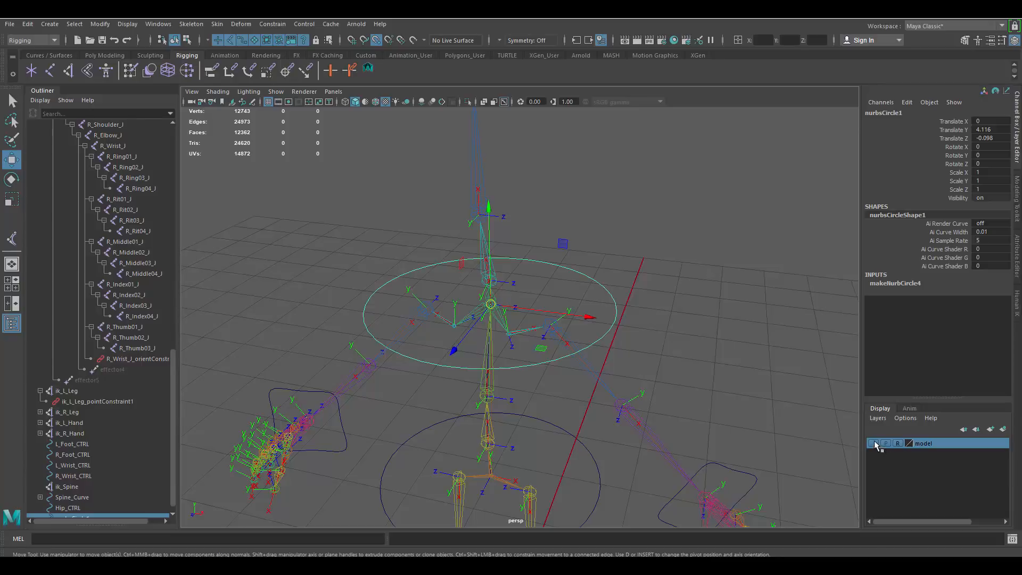
left_click(874, 444)
Step: Lower the two side control vertices of the chest circle below the shoulders and turn point snapping off
left_click_drag(645, 268, 644, 270, "alt")
right_click_drag(625, 290, 565, 289)
left_click(373, 281)
left_click(641, 302, "ctrl+shift")
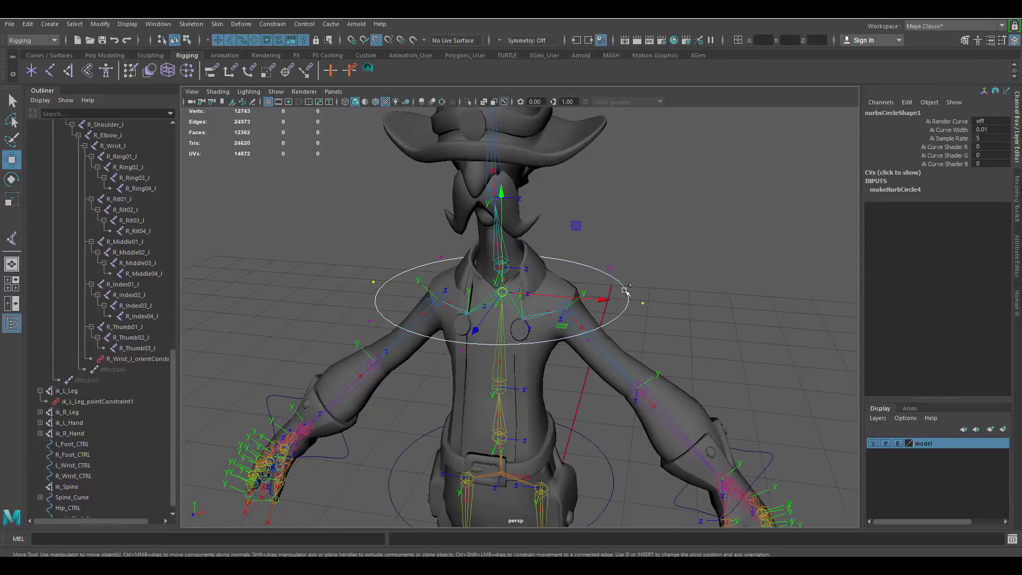
left_click_drag(504, 198, 516, 339)
left_click(379, 41)
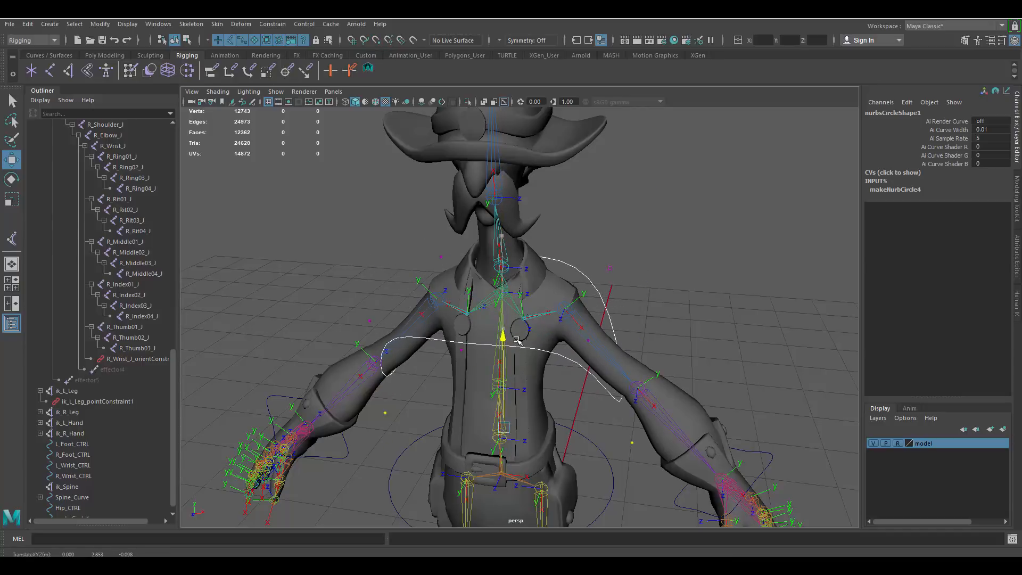
Step: Return the chest circle to object mode and narrow it to about 0.562 in Scale X
scroll(612, 269, "down", 3)
left_click_drag(590, 269, 540, 272, "alt")
right_click_drag(540, 272, 588, 254)
left_click(593, 277)
scroll(593, 276, "down", 2)
mouse_move(592, 276)
left_mouse_down("alt")
mouse_move(582, 260)
mouse_move(570, 284)
mouse_move(573, 248)
mouse_move(583, 274)
left_mouse_up("alt")
left_click(572, 303)
right_click_drag(583, 274, 661, 266, "alt")
left_click_drag(639, 255, 558, 277, "alt")
key("r")
key("w")
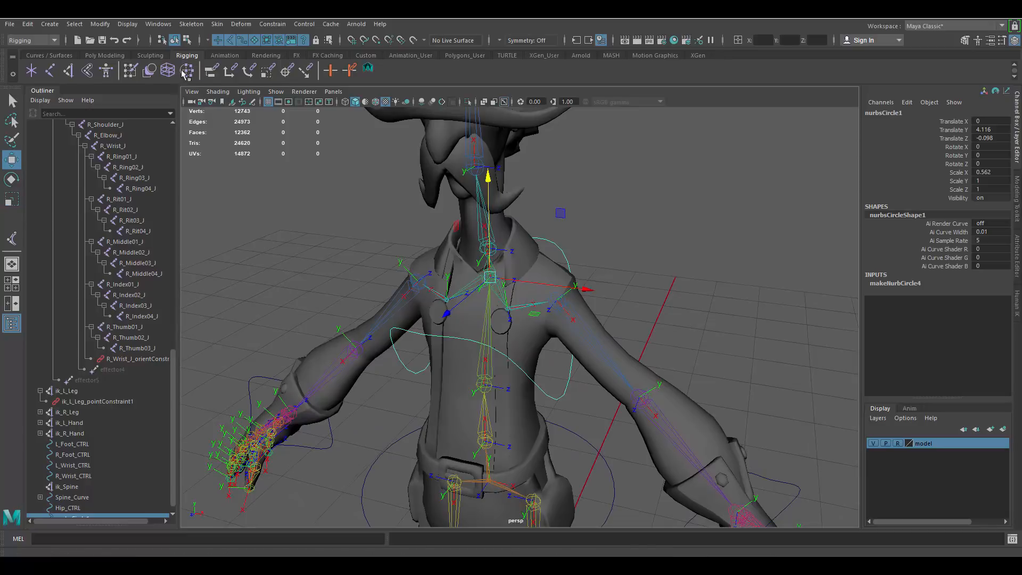
Step: Freeze the chest circle's transformations and clear the selection
left_click(100, 24)
left_click(138, 72)
left_click_drag(609, 212, 545, 322, "alt")
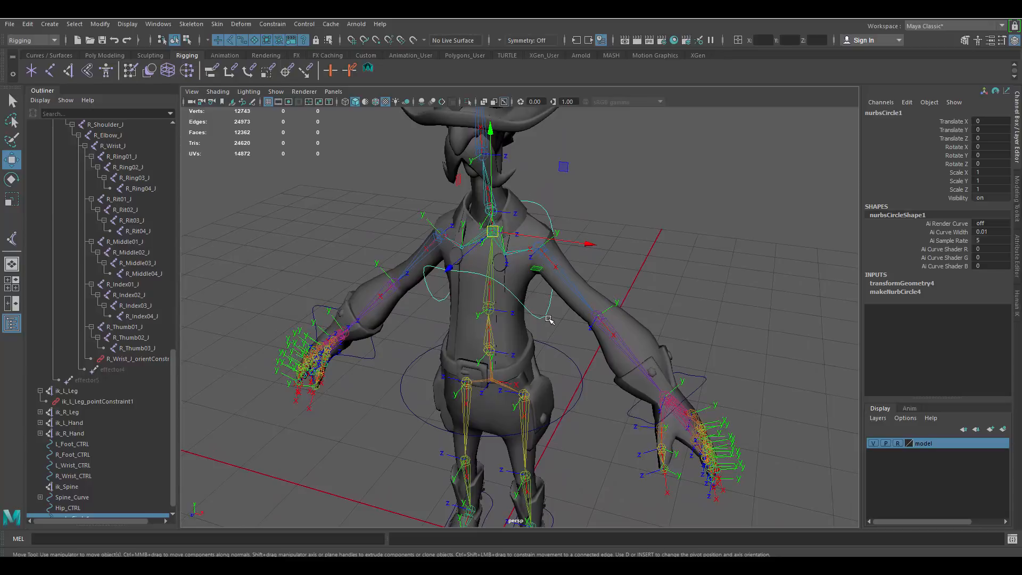
left_click_drag(615, 295, 647, 244, "alt")
left_click(648, 245)
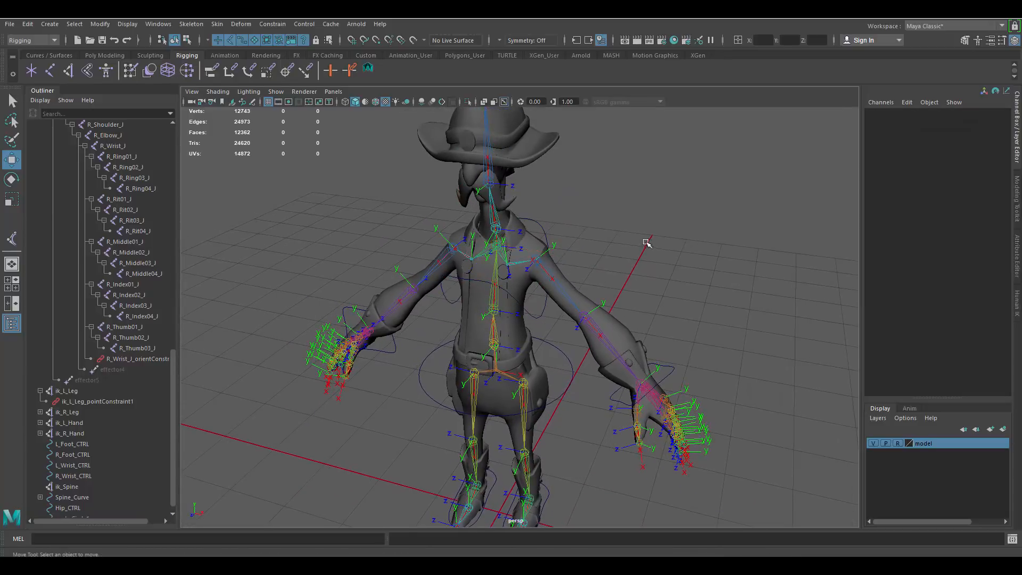
Step: Rename the chest circle as Chest_CTRL and deselect it
left_click(544, 305)
double_click(898, 112)
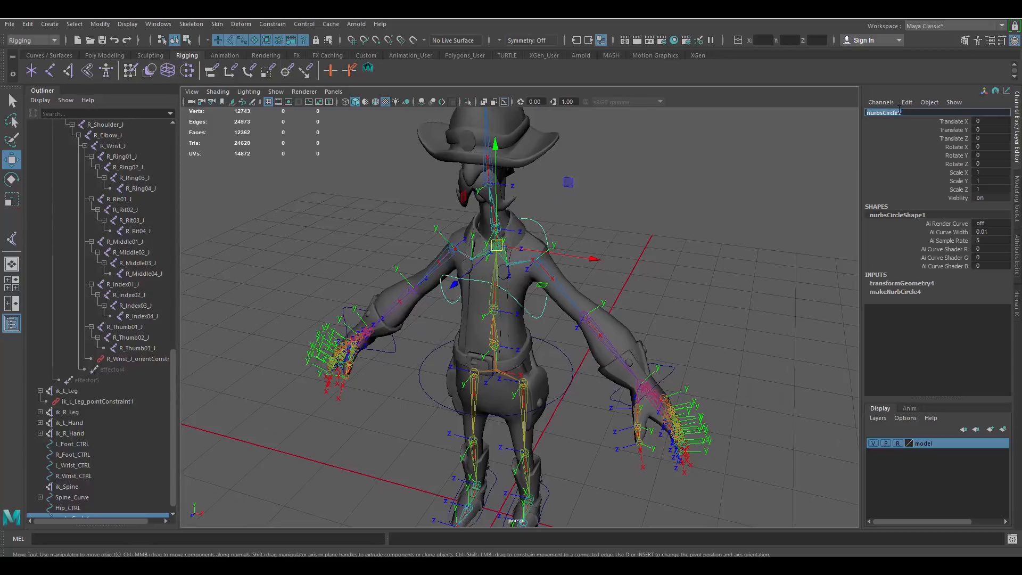
type("Chest_CTRL")
key("Return")
middle_click_drag(531, 219, 536, 258, "alt")
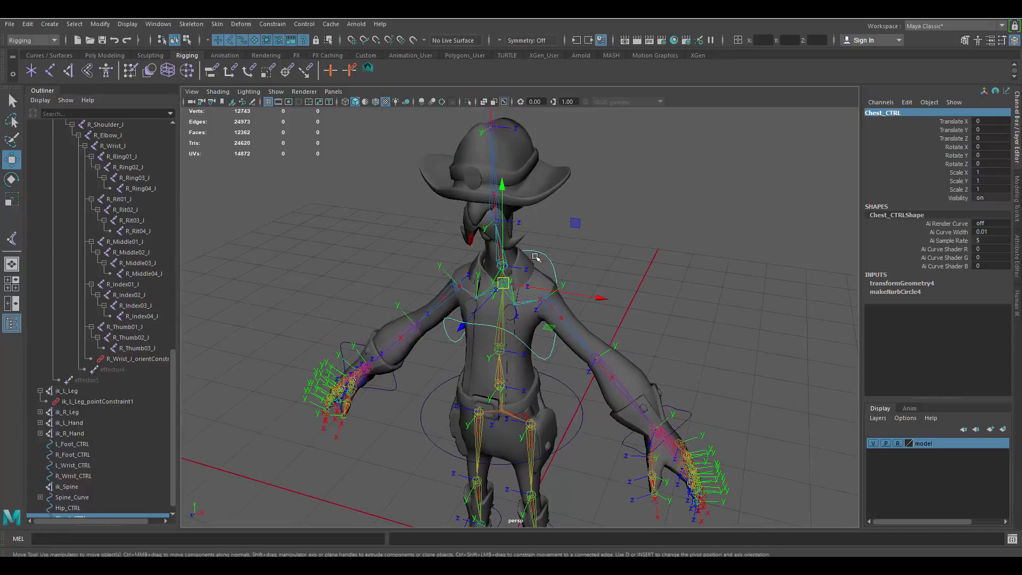
right_click_drag(535, 257, 646, 337, "alt")
mouse_move(585, 315)
left_mouse_down("alt")
mouse_move(591, 326)
mouse_move(600, 314)
left_mouse_up("alt")
left_click(669, 251)
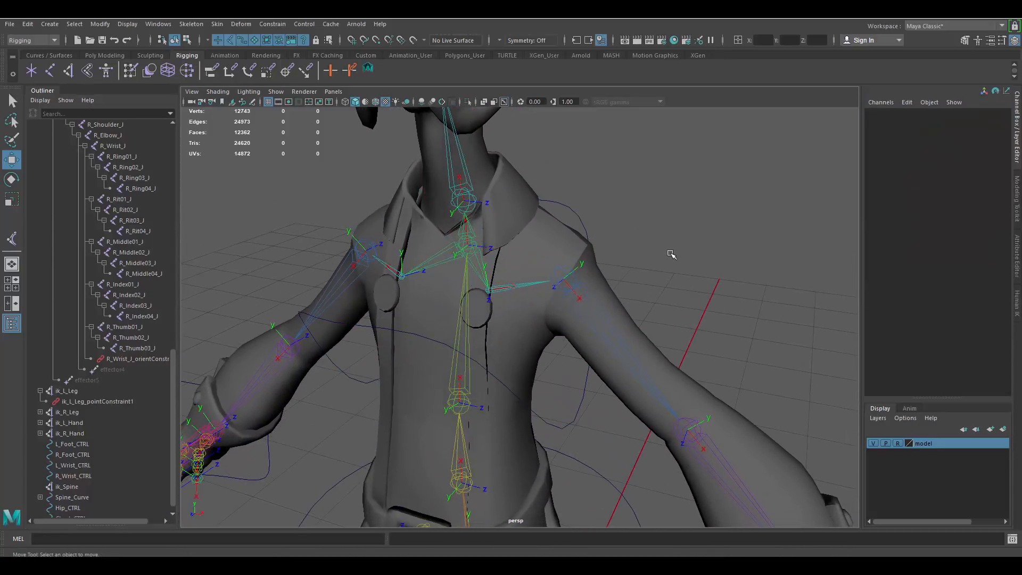
Step: Open the Connection Editor and move it clear of the character's chest
left_click(152, 24)
mouse_move(238, 62)
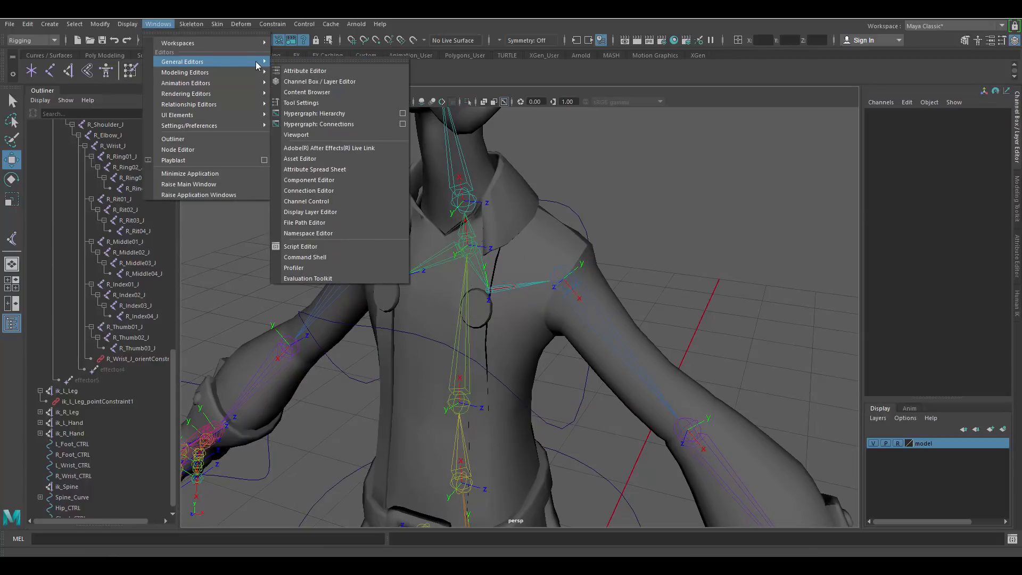
left_click(308, 191)
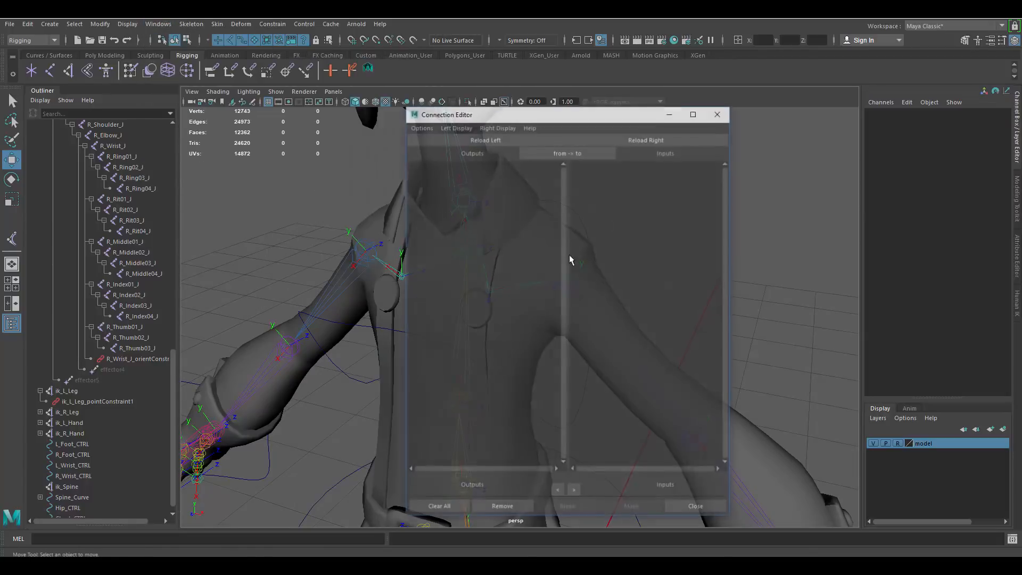
left_click_drag(644, 115, 854, 123)
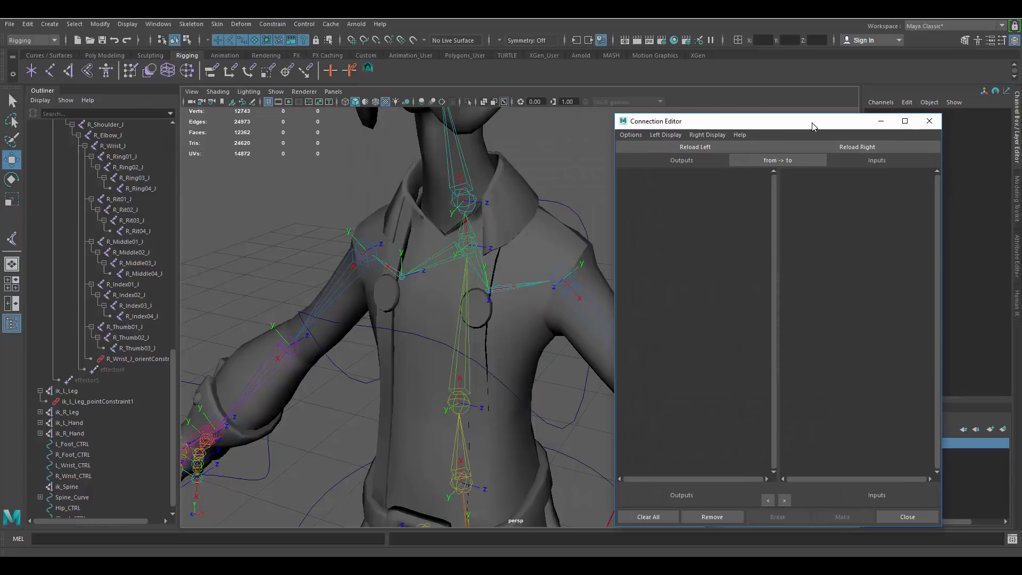
Step: Load Chest_CTRL as the output node and ik_Spine as the input node in the Connection Editor
left_click(575, 213)
left_click_drag(775, 129, 776, 152)
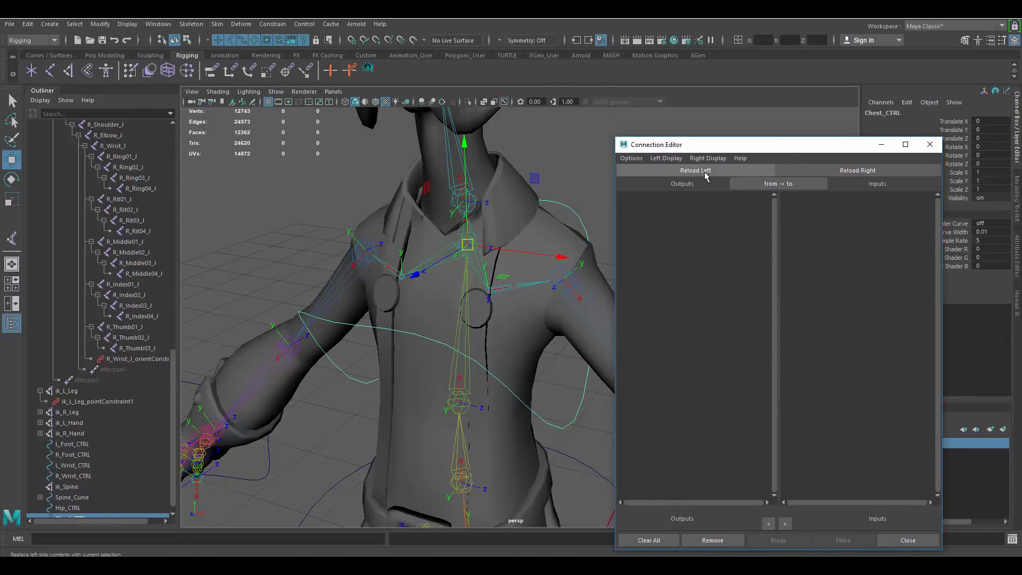
left_click(750, 169)
left_click_drag(768, 145, 766, 139)
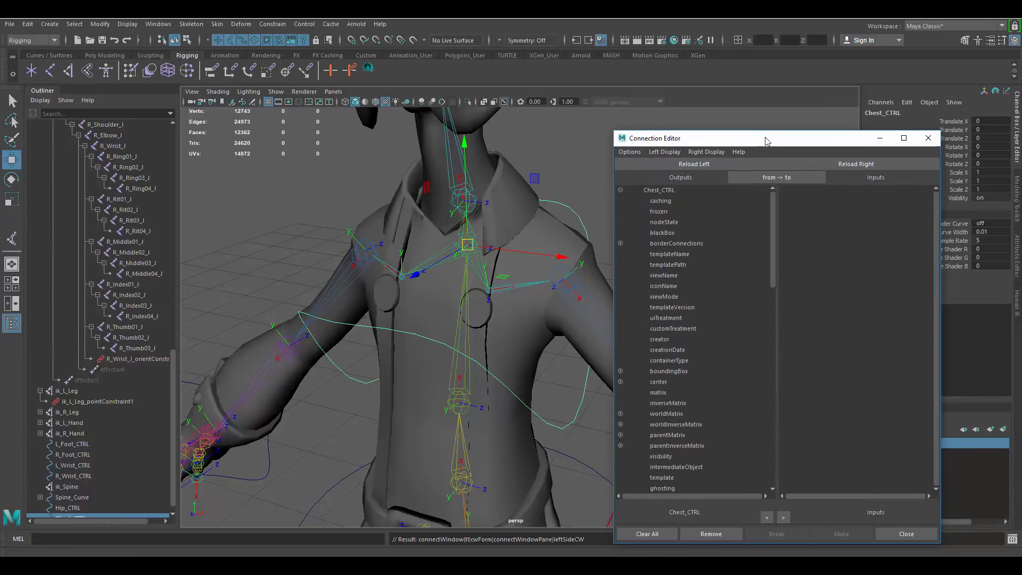
left_click(271, 228)
scroll(36, 505, "down", 1)
left_click(67, 475)
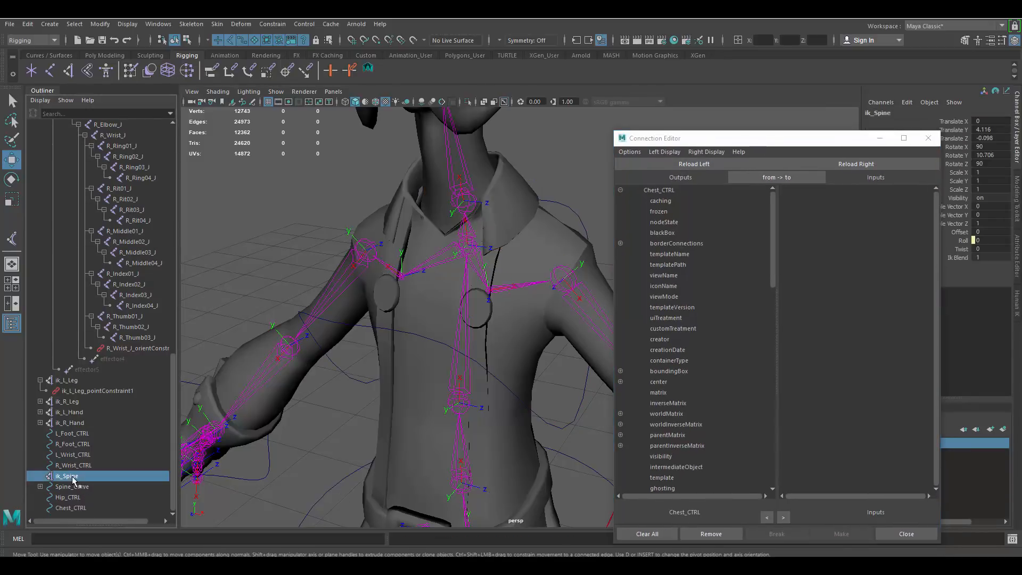
left_click(860, 165)
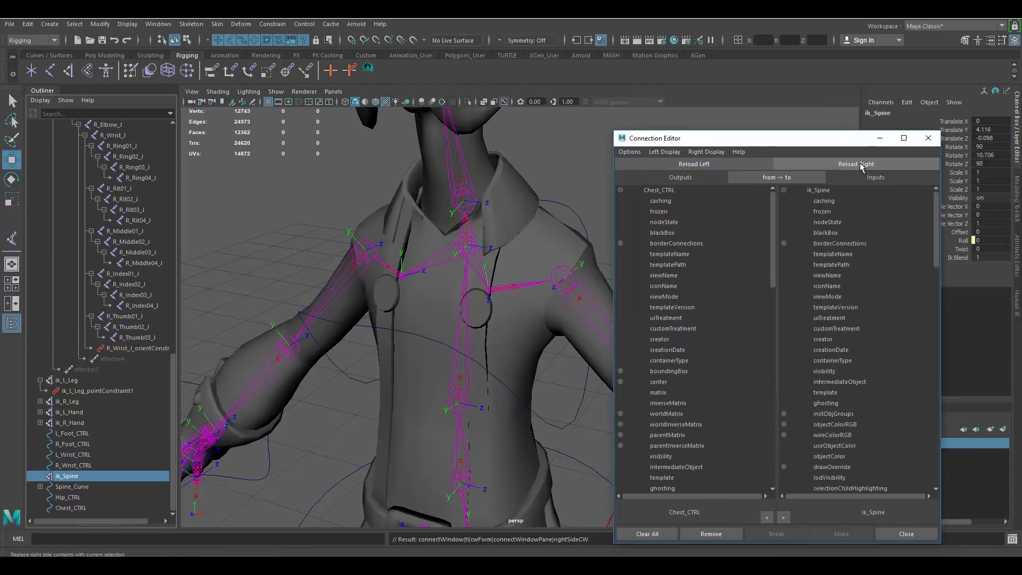
Step: Connect the rotateY output of Chest_CTRL to the twist input of ik_Spine in the Connection Editor
scroll(672, 314, "down", 10)
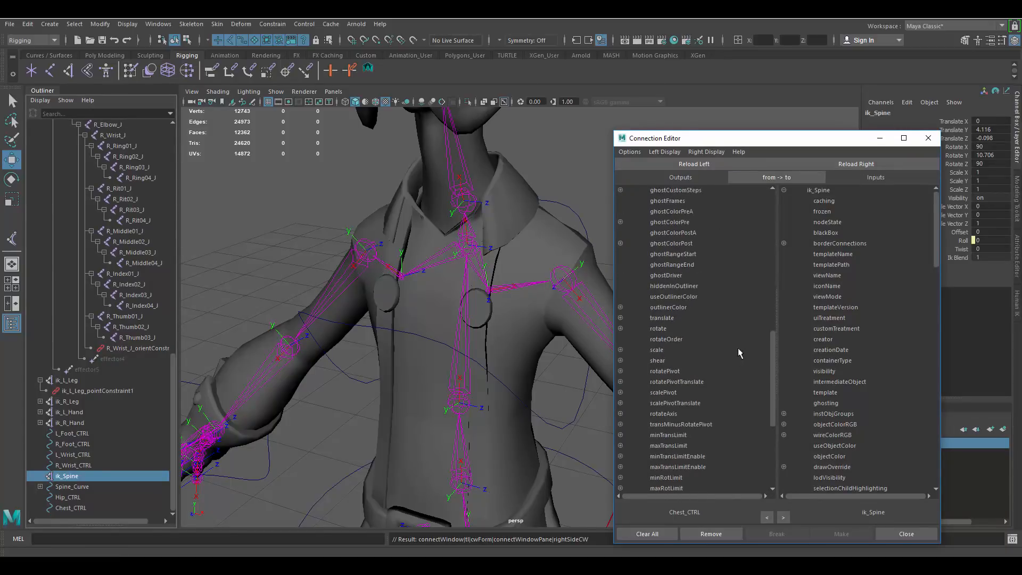
left_click_drag(775, 360, 774, 359)
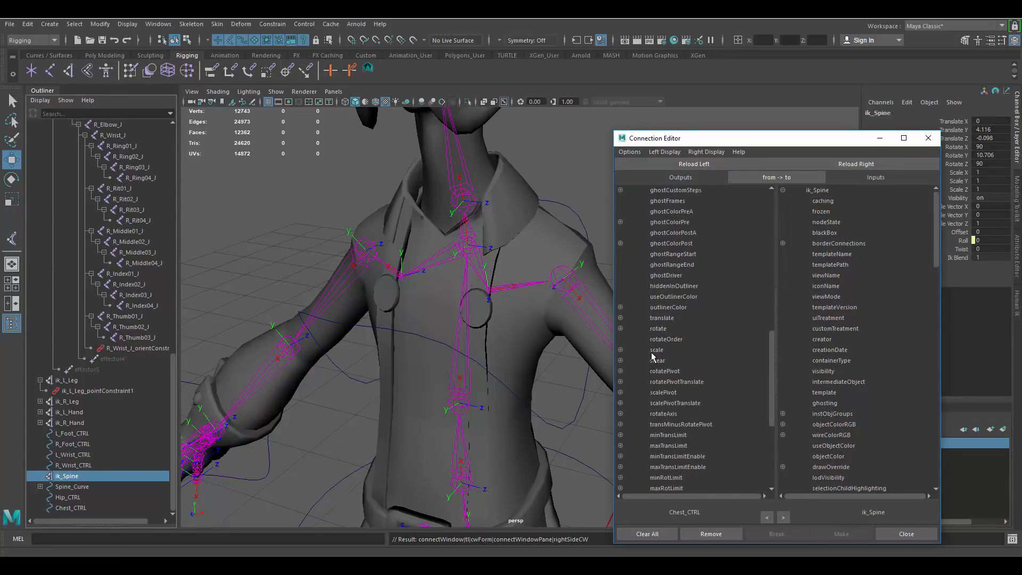
left_click(620, 327)
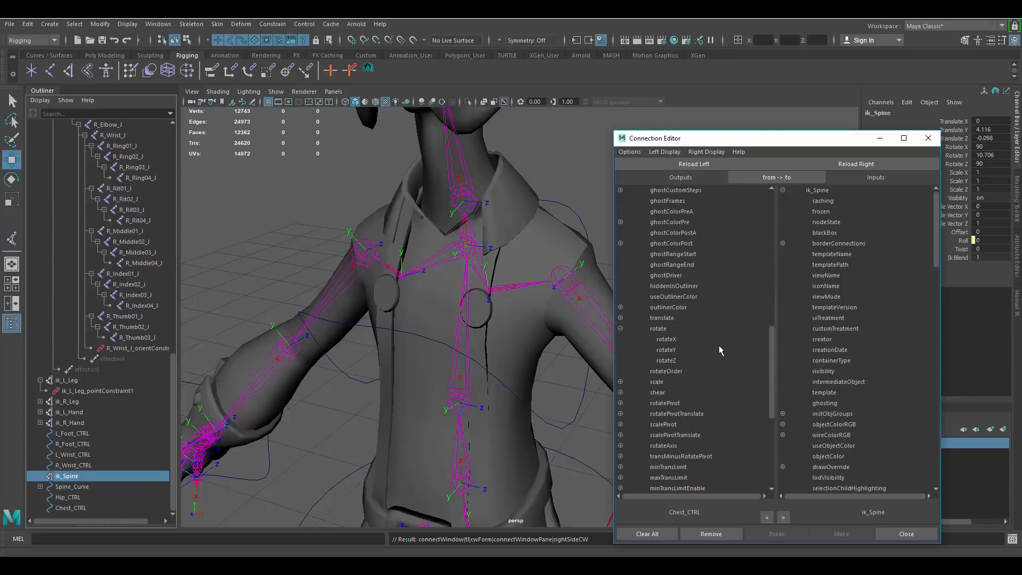
left_click(665, 350)
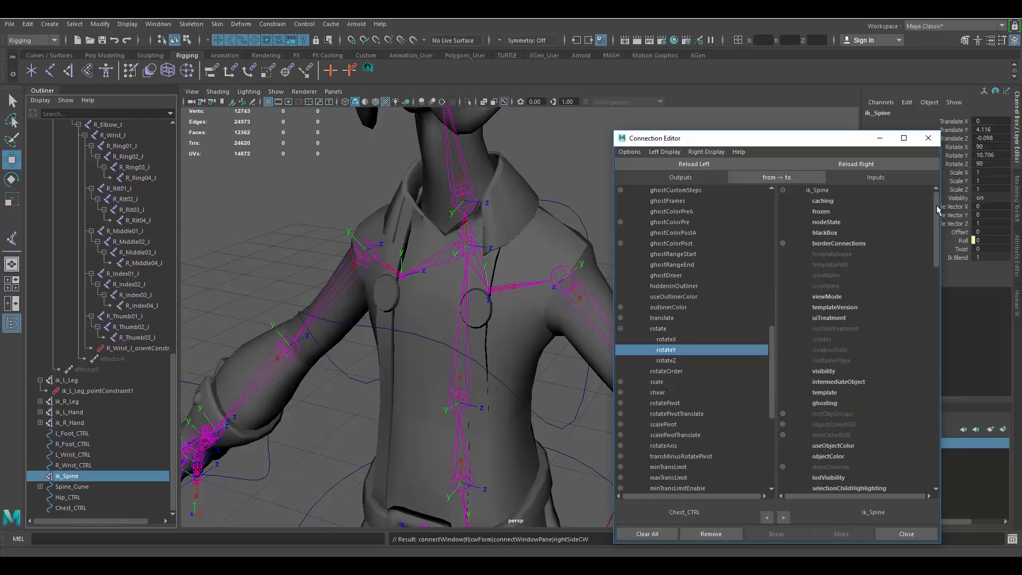
left_click_drag(936, 209, 931, 400)
left_click(818, 371)
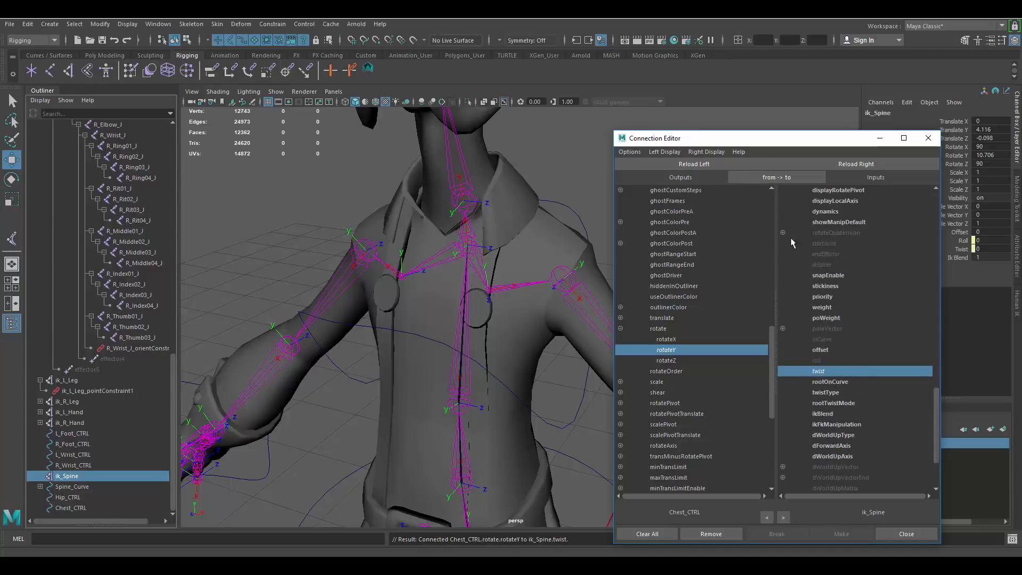
left_click_drag(798, 139, 722, 148)
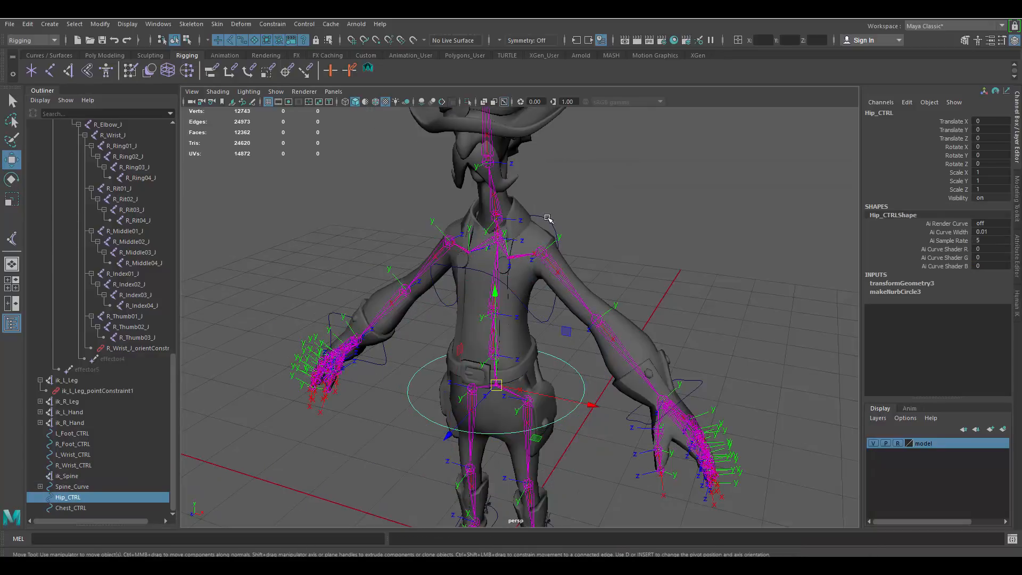
Step: Test the twist by rotating Chest_CTRL about 60 degrees around Y, and undo the rotation
left_click(547, 218)
key("e")
left_click_drag(532, 266, 601, 264)
key("ctrl+z")
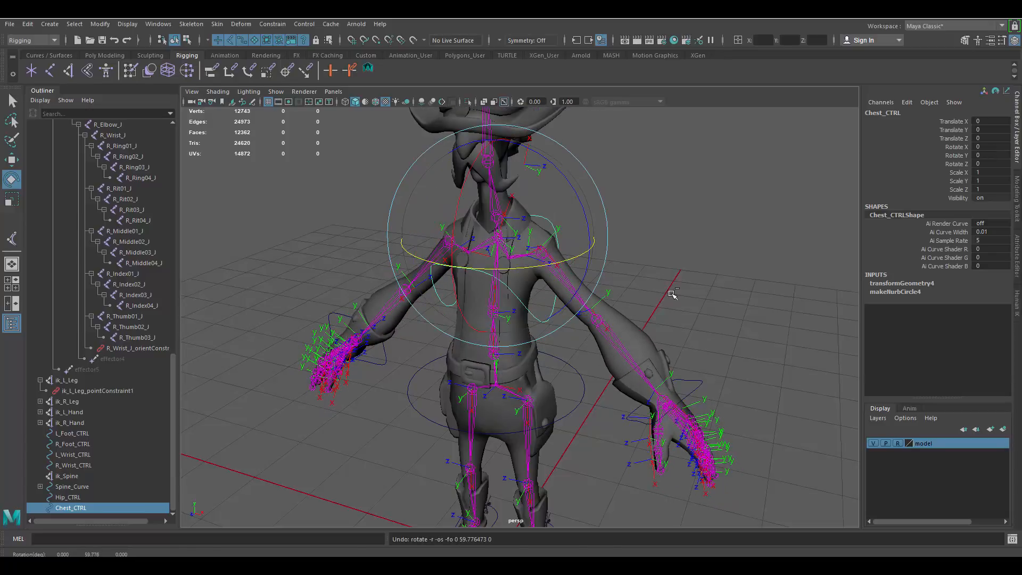
Step: Test-rotate Hip_CTRL about 29 degrees around Y and undo the rotation
left_click(647, 312)
right_click_drag(646, 313, 556, 319, "alt")
middle_click_drag(556, 319, 558, 297, "alt")
right_click_drag(558, 296, 616, 358, "alt")
left_click_drag(594, 346, 612, 374)
middle_click_drag(601, 350, 602, 373, "alt")
left_click_drag(569, 402, 579, 319)
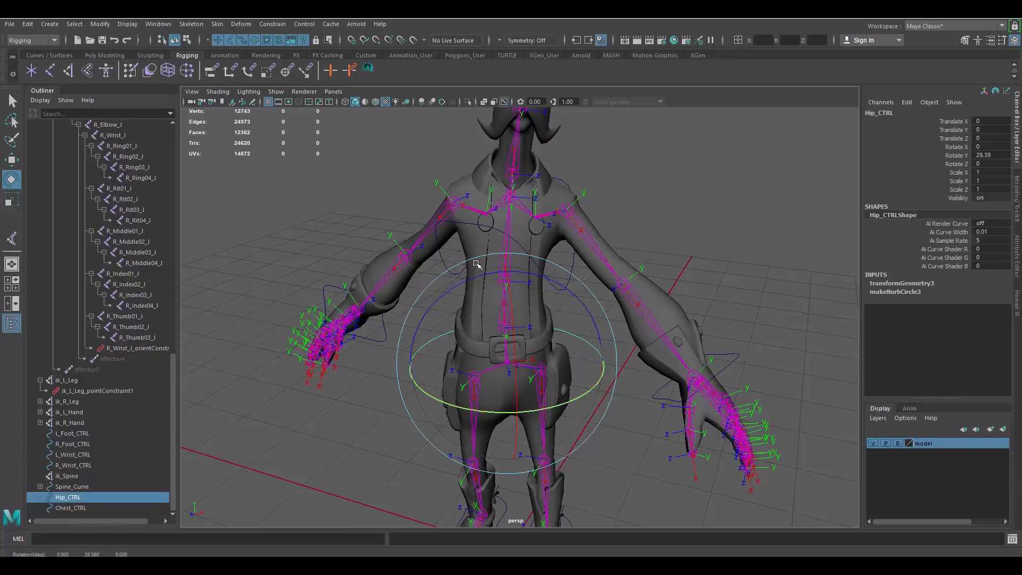
key("ctrl+z")
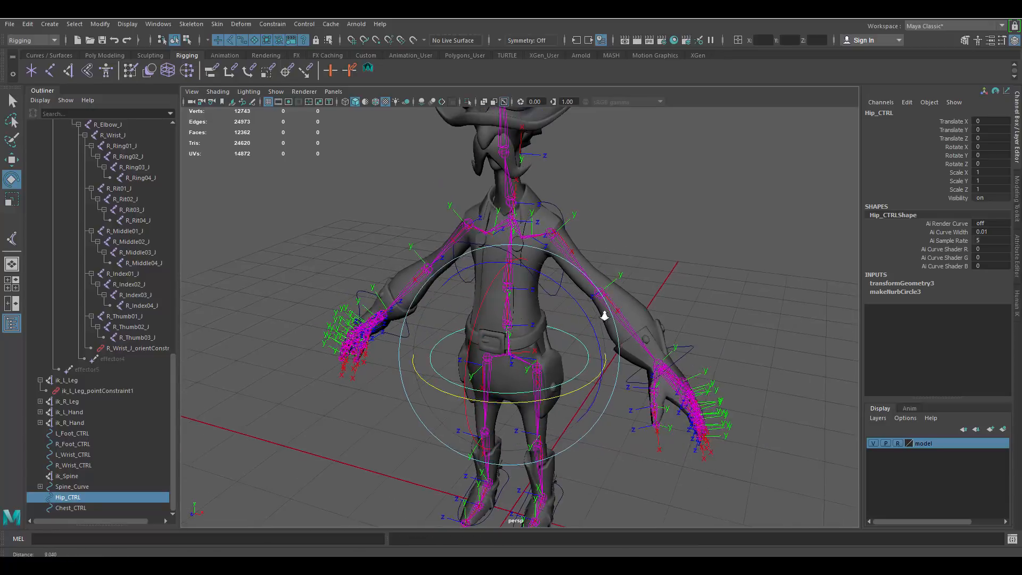
Step: Parent Chest_CTRL under Hip_CTRL in the Outliner and expand the Hip_CTRL hierarchy
key("w")
left_click(571, 272)
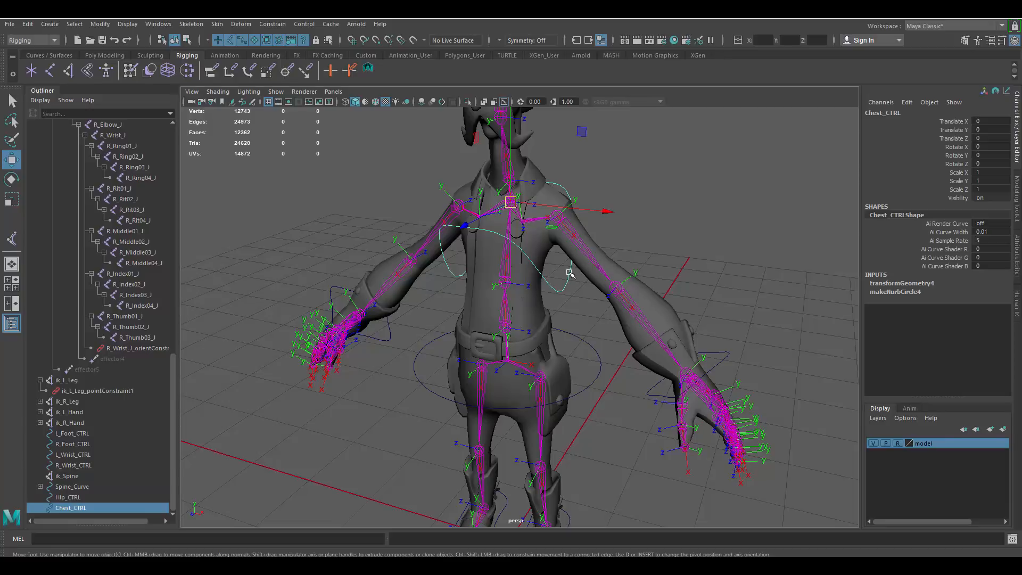
left_click(74, 499)
left_click(70, 507)
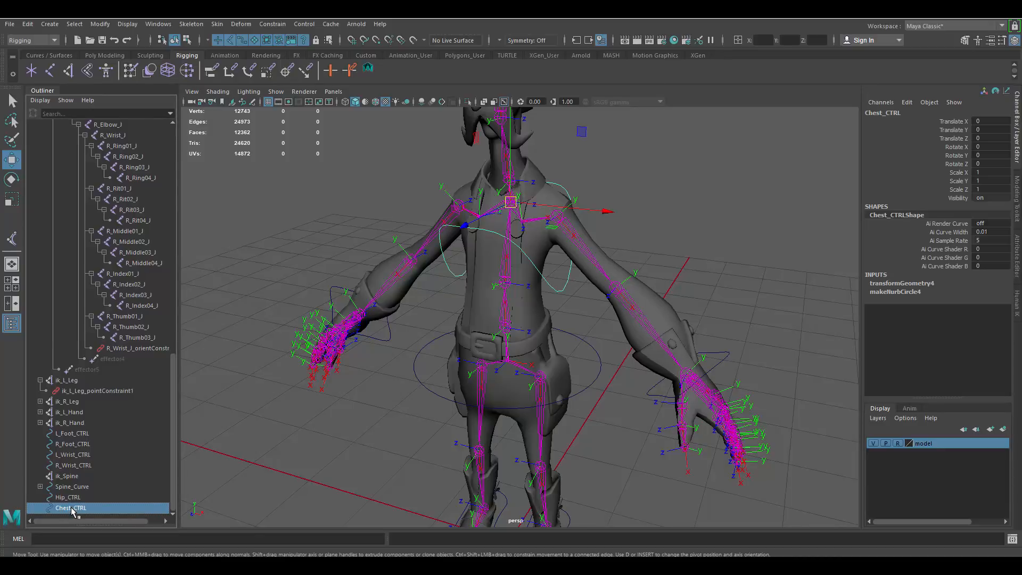
middle_click_drag(73, 512, 73, 499)
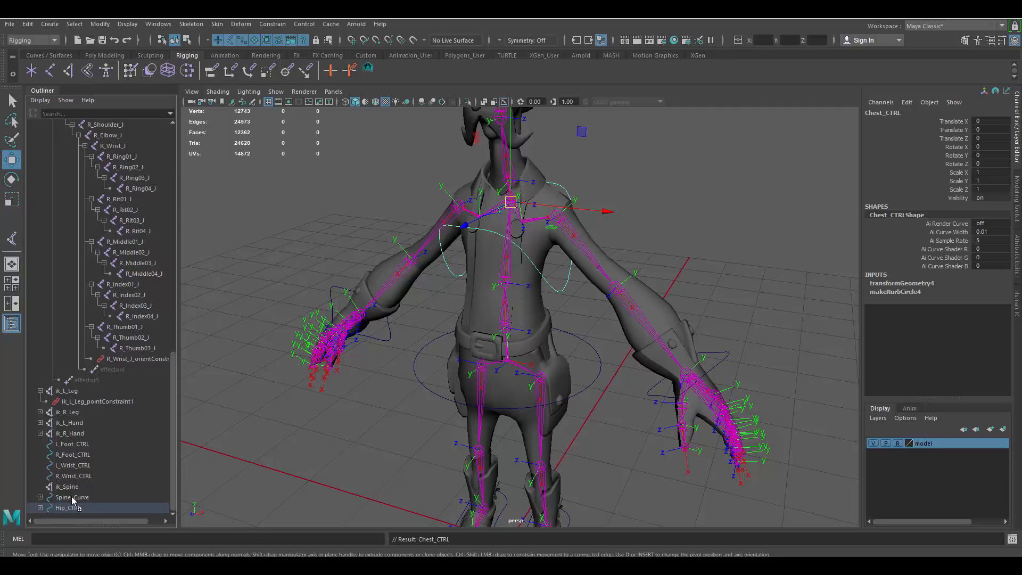
left_click(40, 507)
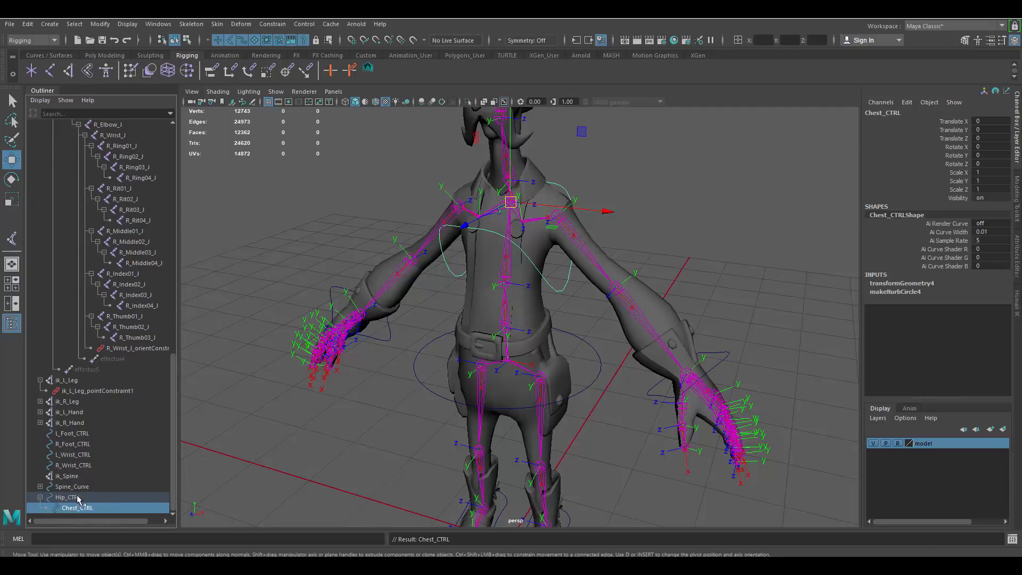
Step: Test the new hierarchy by rotating Hip_CTRL about 27 degrees around Y, and undo the rotation
left_click(597, 373)
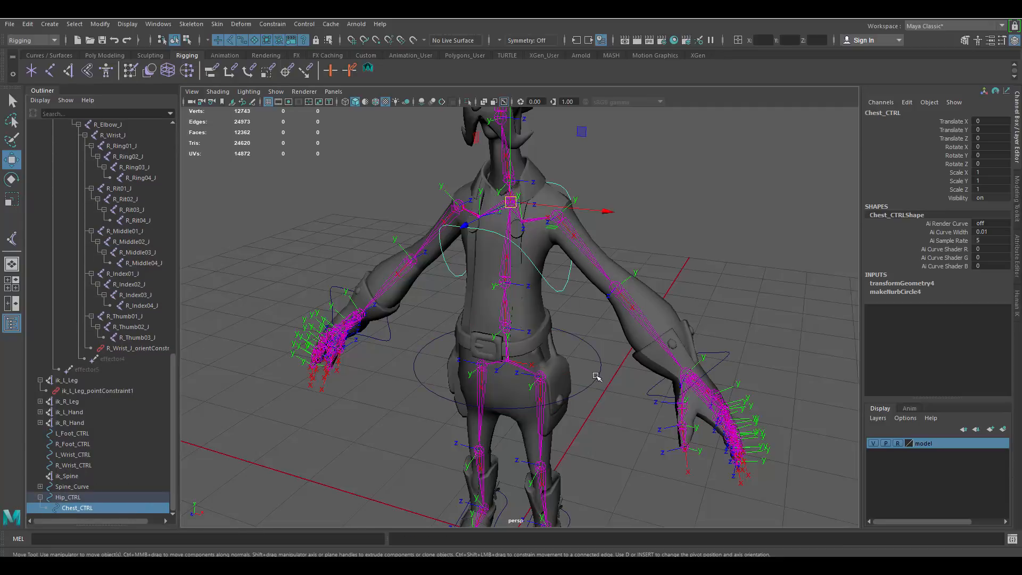
key("e")
left_click_drag(553, 420, 612, 413, "alt")
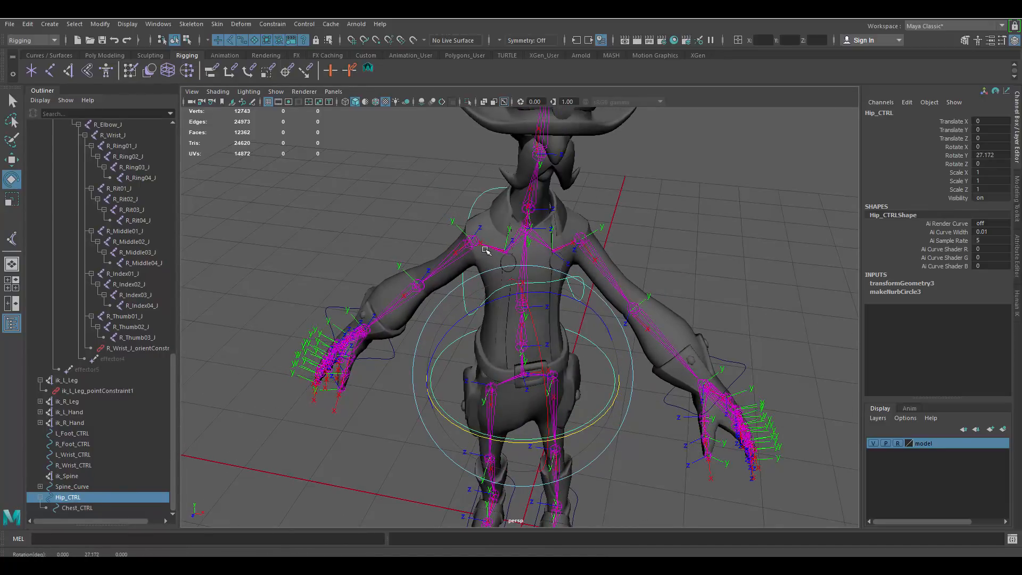
key("ctrl+z")
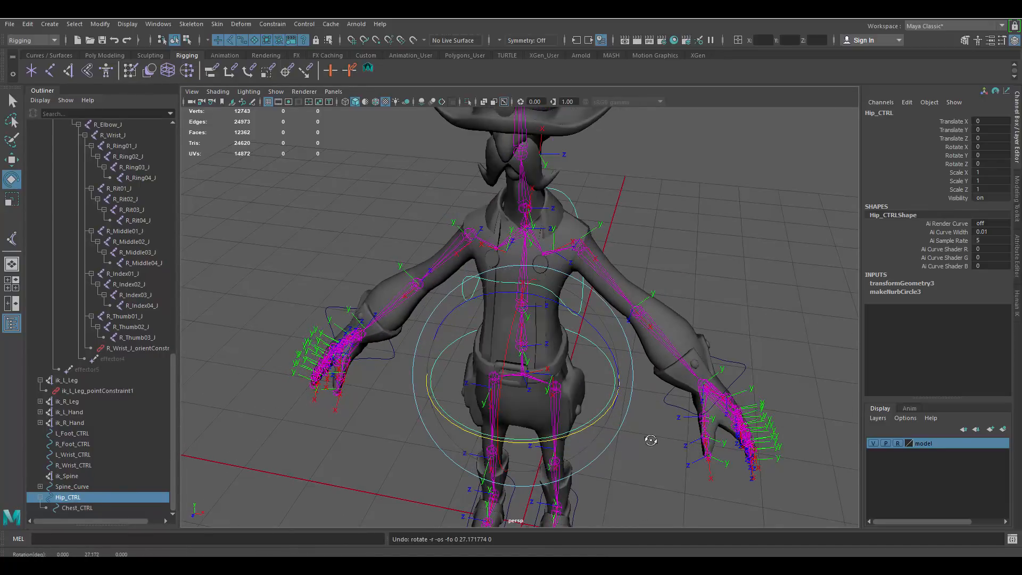
Step: Parent L_Wrist_CTRL and R_Wrist_CTRL under Chest_CTRL in the Outliner
left_click_drag(649, 440, 633, 434, "alt")
right_click_drag(632, 434, 654, 454, "alt")
left_click(754, 313)
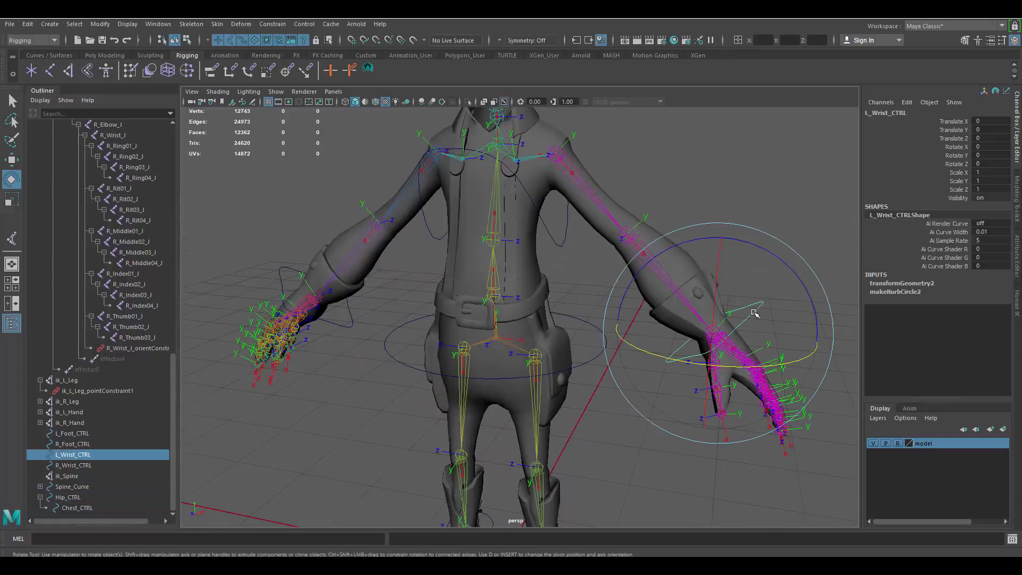
right_click_drag(575, 379, 518, 330, "alt")
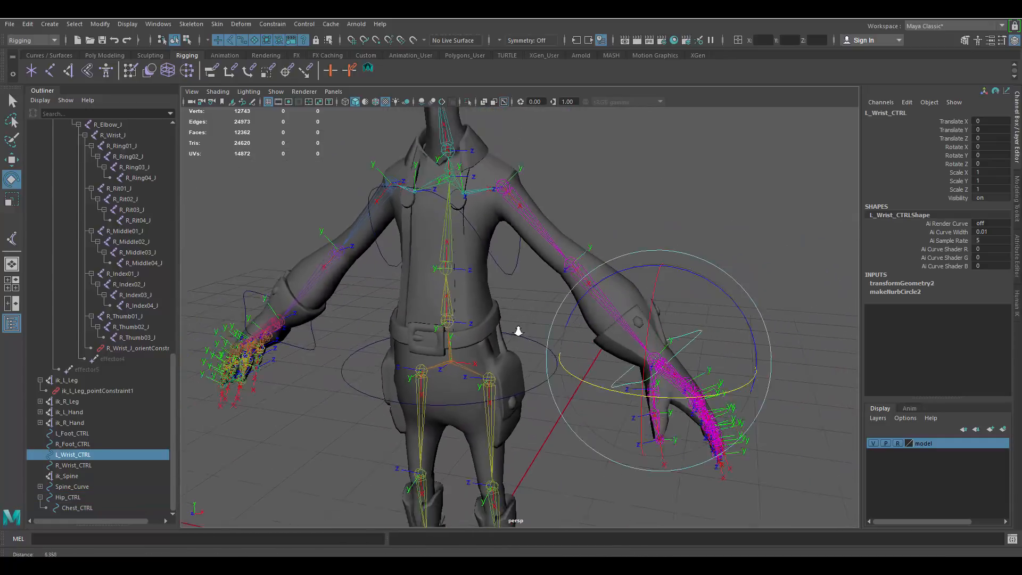
left_click_drag(518, 331, 528, 349, "alt")
right_click_drag(527, 349, 546, 353, "alt")
key("w")
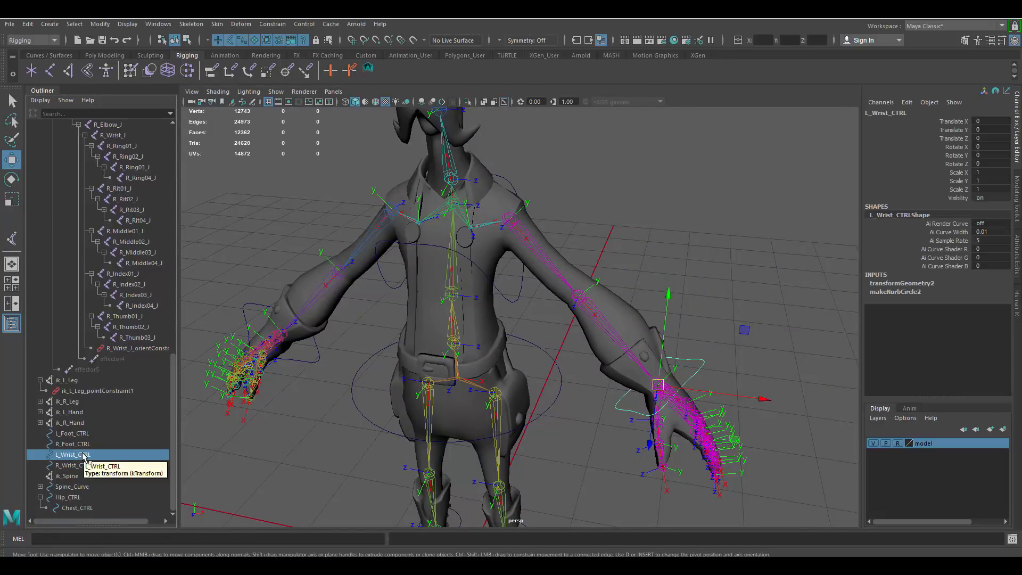
middle_click_drag(84, 456, 76, 510)
left_click(46, 507)
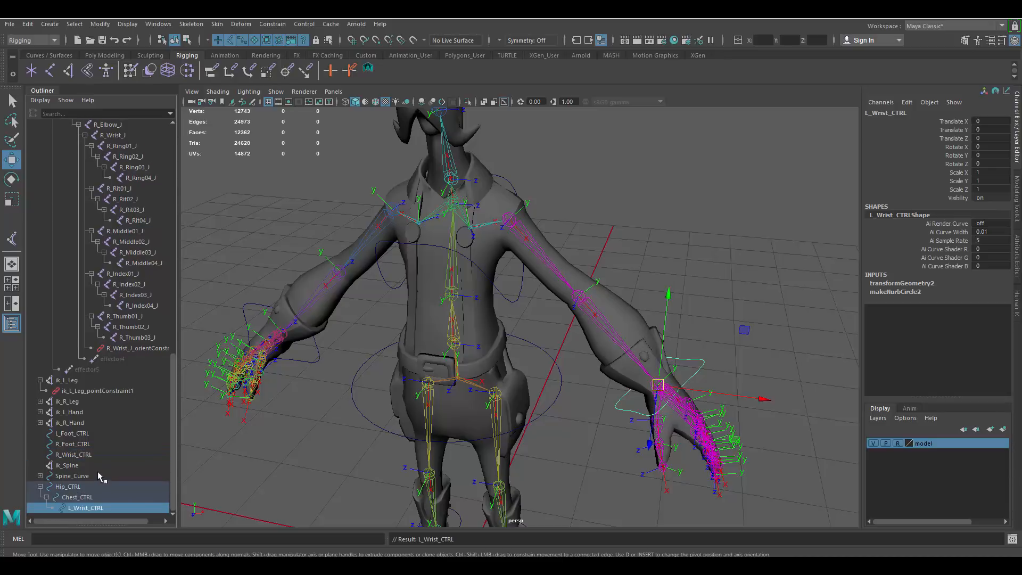
left_click(73, 455)
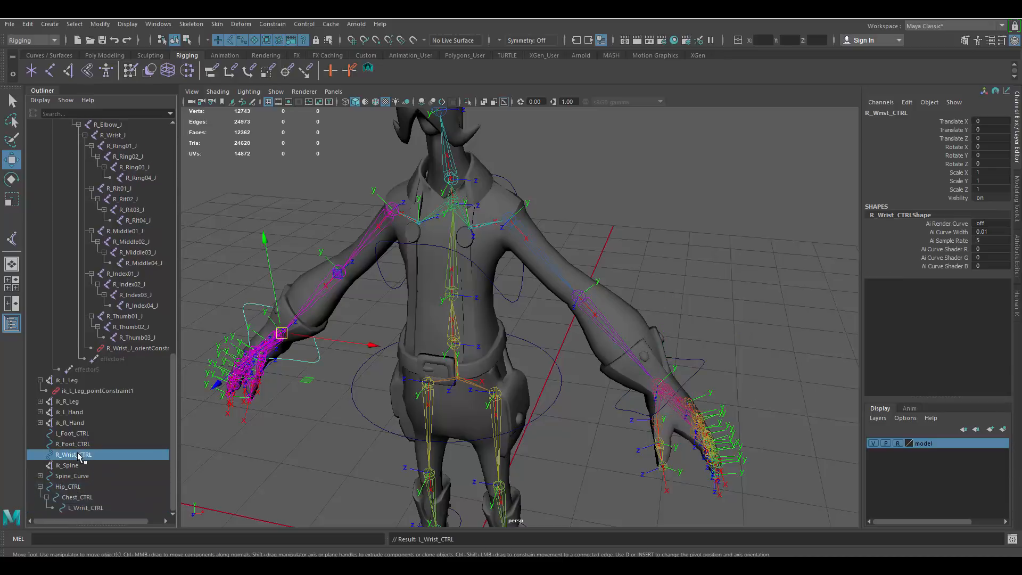
middle_click_drag(82, 459, 72, 500)
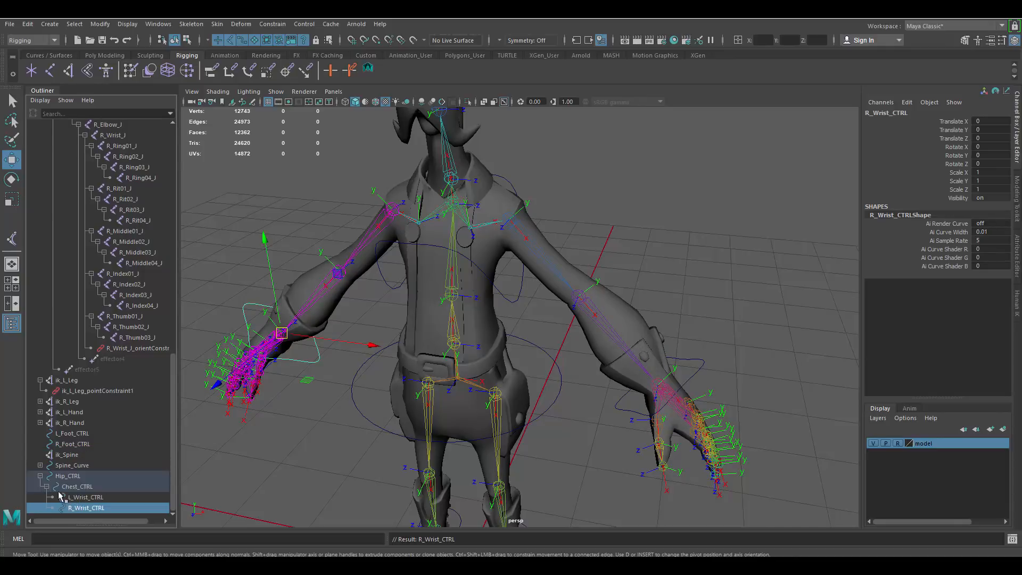
Step: Rotate Chest_CTRL around its Y axis to test that the arms and wrist controls follow
left_click(515, 292)
key("e")
left_click_drag(468, 262, 709, 354)
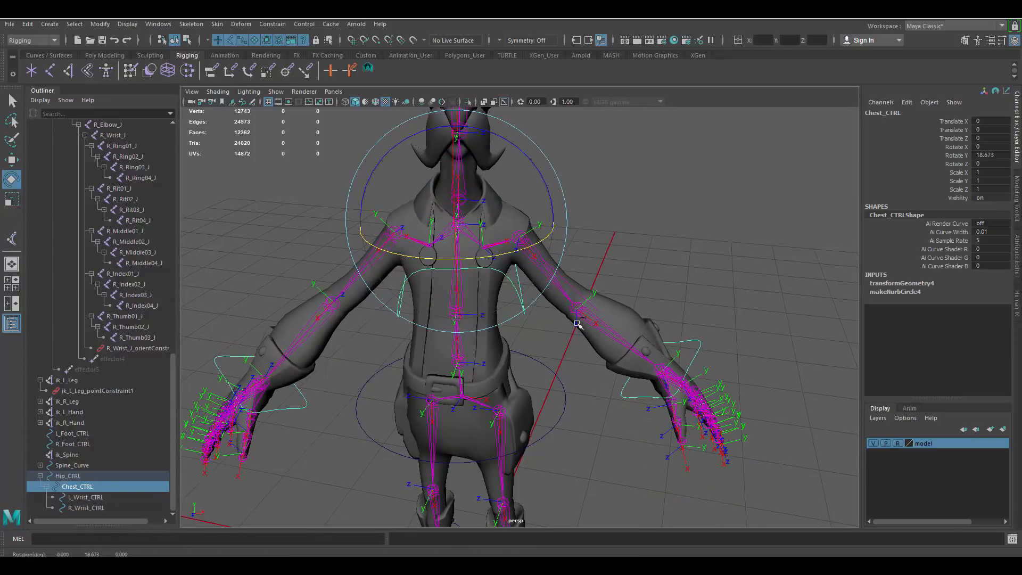